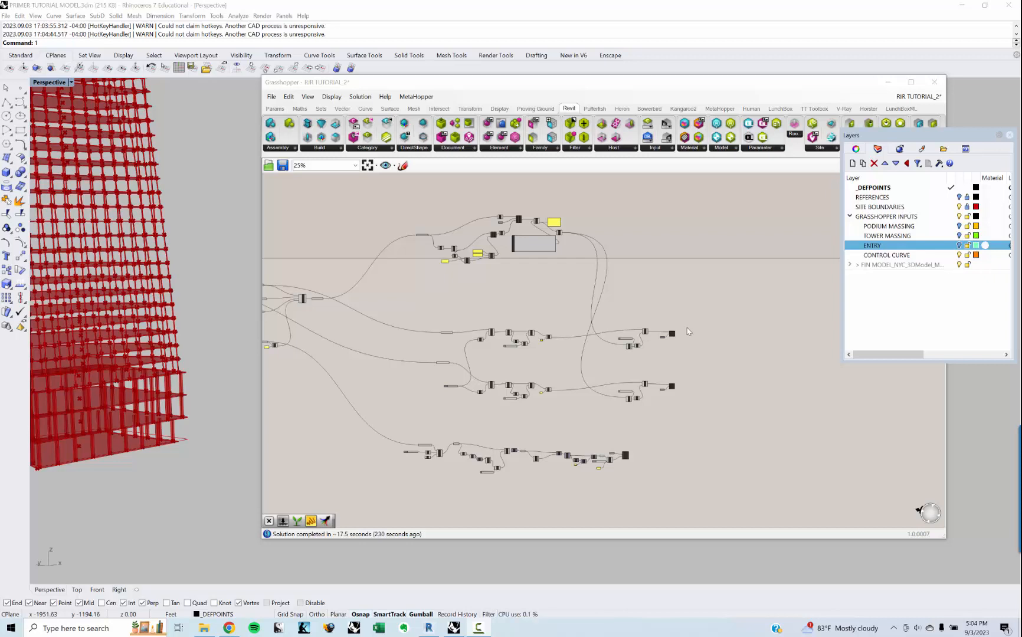
Step: Switch to the RIR TUTORIAL definition and examine the group titled PART 5 - ENTRY - BASIC WALLS
{"action": "right_click_drag", "start_coordinate": [672, 296], "coordinate": [630, 290]}
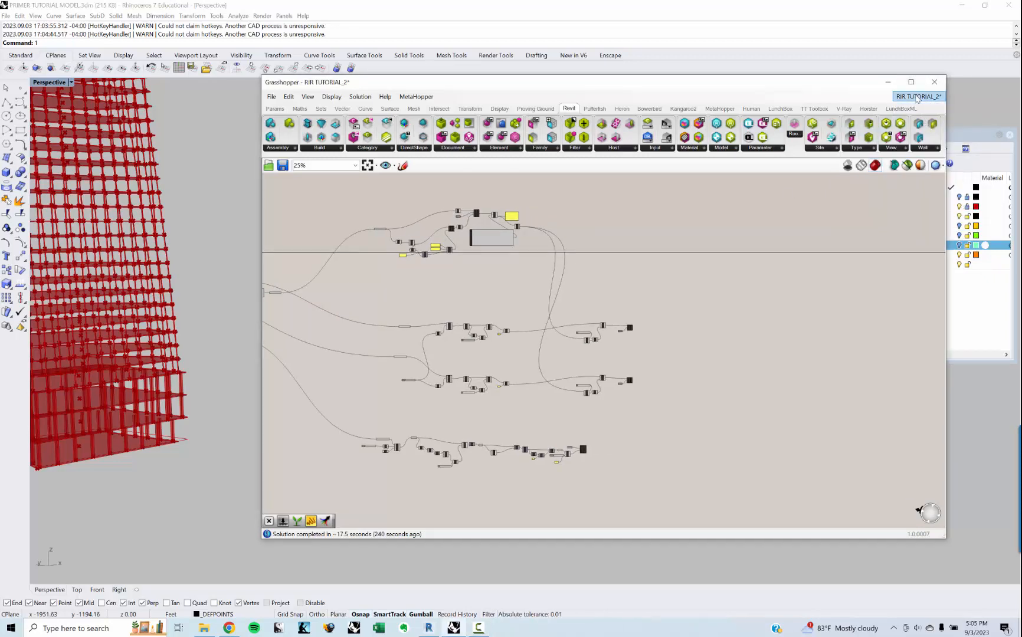
{"action": "left_click", "coordinate": [917, 99]}
{"action": "left_click", "coordinate": [935, 189]}
{"action": "right_click_drag", "start_coordinate": [755, 328], "coordinate": [606, 370]}
{"action": "scroll", "coordinate": [602, 372], "scroll_direction": "down", "scroll_amount": 5}
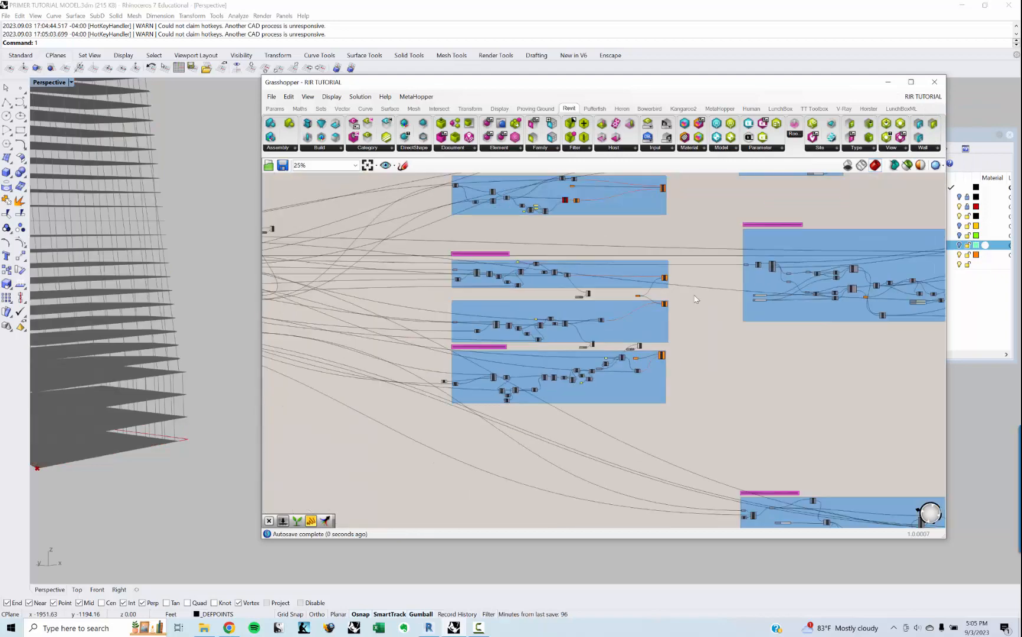
{"action": "right_click_drag", "start_coordinate": [844, 201], "coordinate": [522, 348]}
{"action": "scroll", "coordinate": [473, 283], "scroll_direction": "up", "scroll_amount": 6}
{"action": "scroll", "coordinate": [376, 214], "scroll_direction": "up", "scroll_amount": 2}
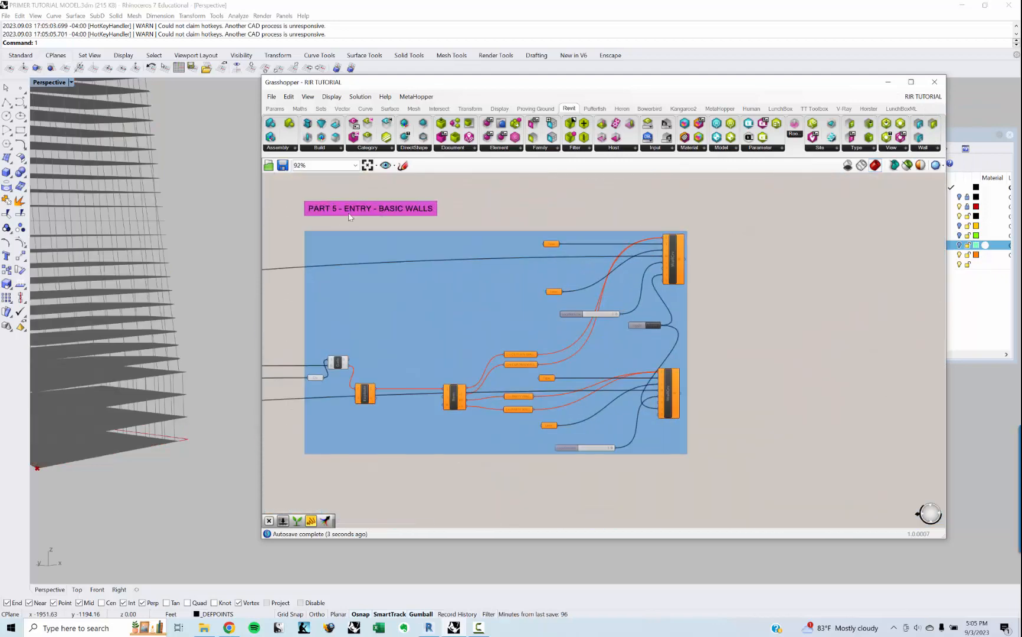
{"action": "right_click_drag", "start_coordinate": [372, 221], "coordinate": [397, 225]}
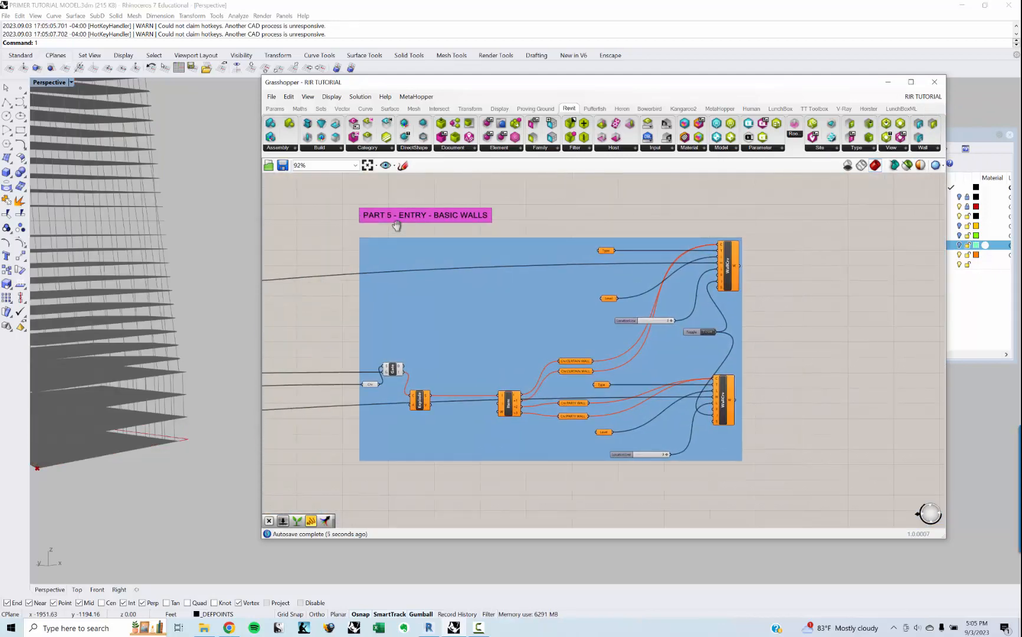
Step: Examine the group titled PART 6 - PODIUM WALLS - BASIC AND DIRECT SHAPE
{"action": "scroll", "coordinate": [397, 230], "scroll_direction": "down", "scroll_amount": 6}
{"action": "right_click_drag", "start_coordinate": [464, 387], "coordinate": [484, 352]}
{"action": "scroll", "coordinate": [446, 337], "scroll_direction": "up", "scroll_amount": 5}
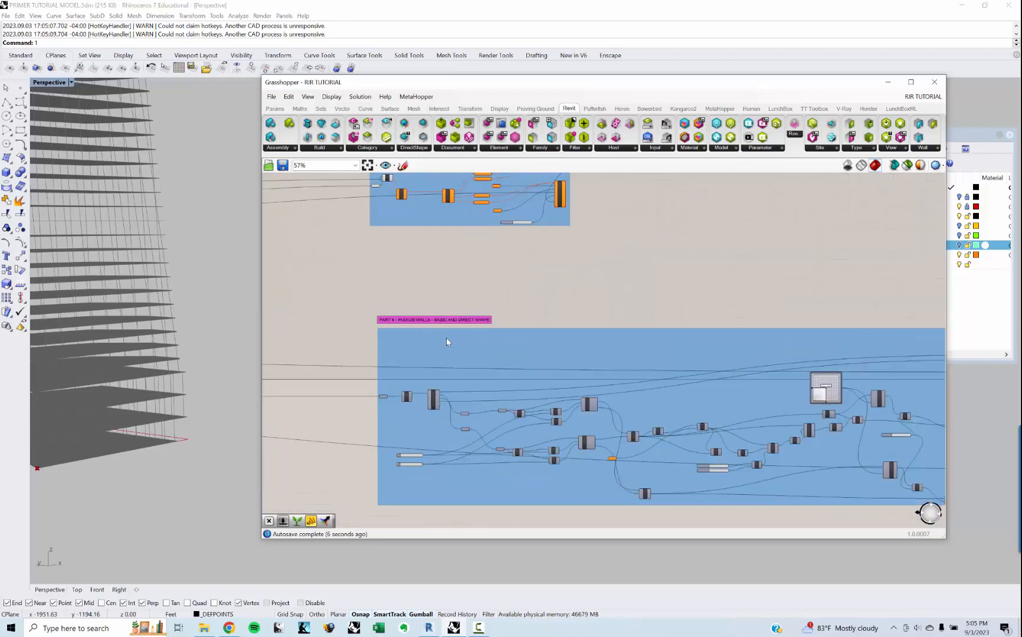
{"action": "scroll", "coordinate": [417, 318], "scroll_direction": "up", "scroll_amount": 1}
{"action": "right_click_drag", "start_coordinate": [415, 306], "coordinate": [423, 293]}
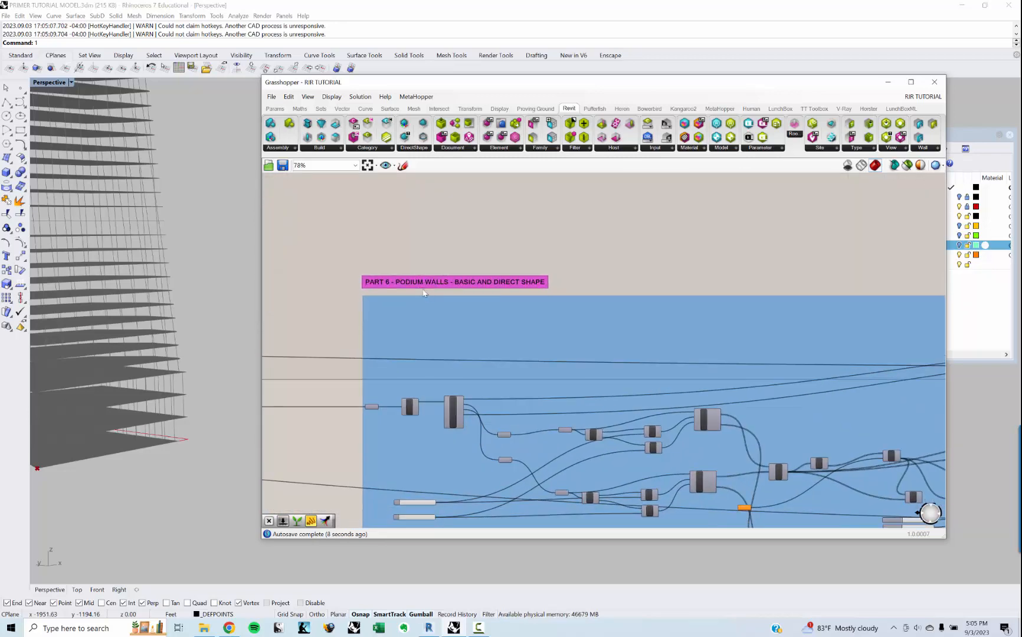
{"action": "scroll", "coordinate": [452, 292], "scroll_direction": "down", "scroll_amount": 3}
{"action": "right_click_drag", "start_coordinate": [467, 326], "coordinate": [437, 274]}
{"action": "scroll", "coordinate": [433, 270], "scroll_direction": "up", "scroll_amount": 3}
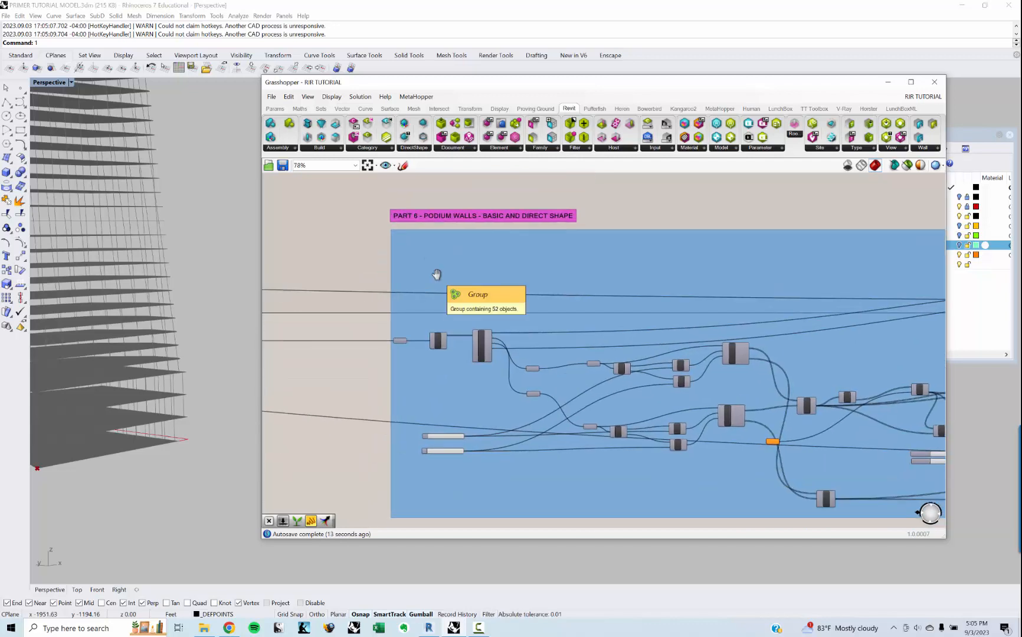
Step: Examine the group titled PART 7 - TOWER FACADE - ADAPTIVE COMPONENTS and its component chain
{"action": "scroll", "coordinate": [437, 274], "scroll_direction": "down", "scroll_amount": 5}
{"action": "right_click_drag", "start_coordinate": [490, 337], "coordinate": [506, 189]}
{"action": "right_click_drag", "start_coordinate": [523, 364], "coordinate": [521, 276]}
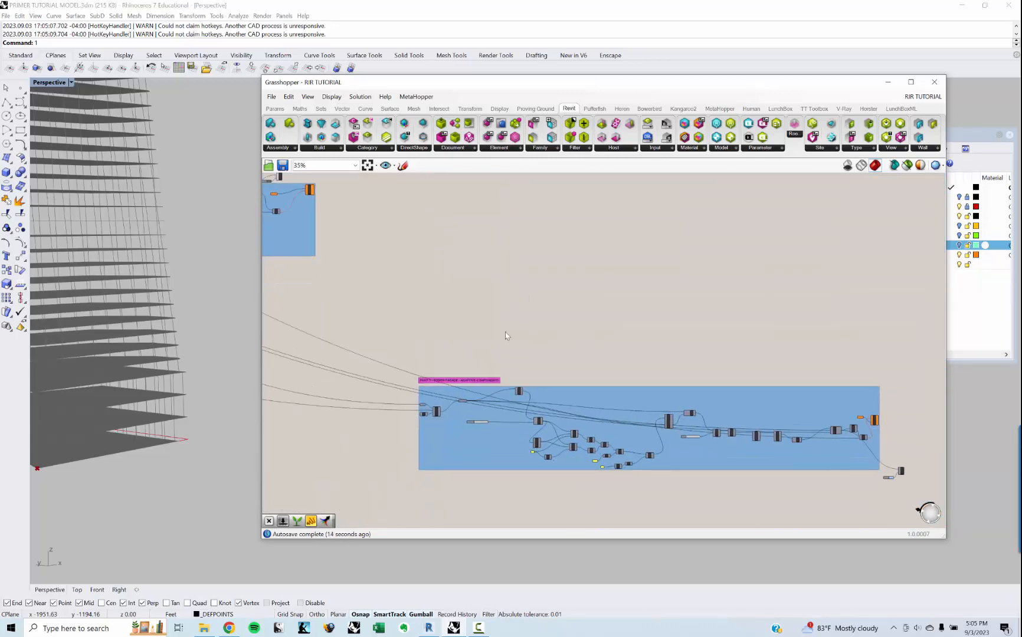
{"action": "scroll", "coordinate": [496, 385], "scroll_direction": "up", "scroll_amount": 5}
{"action": "right_click_drag", "start_coordinate": [408, 399], "coordinate": [428, 350]}
{"action": "right_click_drag", "start_coordinate": [510, 406], "coordinate": [492, 372]}
{"action": "scroll", "coordinate": [501, 369], "scroll_direction": "down", "scroll_amount": 3}
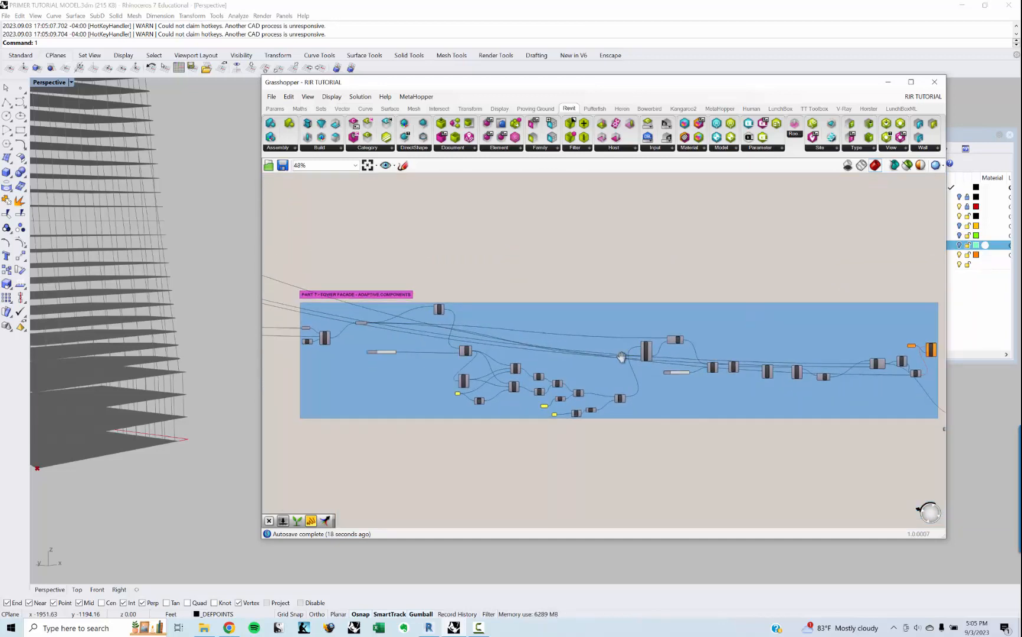
{"action": "right_click_drag", "start_coordinate": [621, 358], "coordinate": [666, 355]}
{"action": "scroll", "coordinate": [702, 367], "scroll_direction": "down", "scroll_amount": 2}
{"action": "scroll", "coordinate": [436, 366], "scroll_direction": "up", "scroll_amount": 2}
{"action": "right_click_drag", "start_coordinate": [399, 384], "coordinate": [417, 367]}
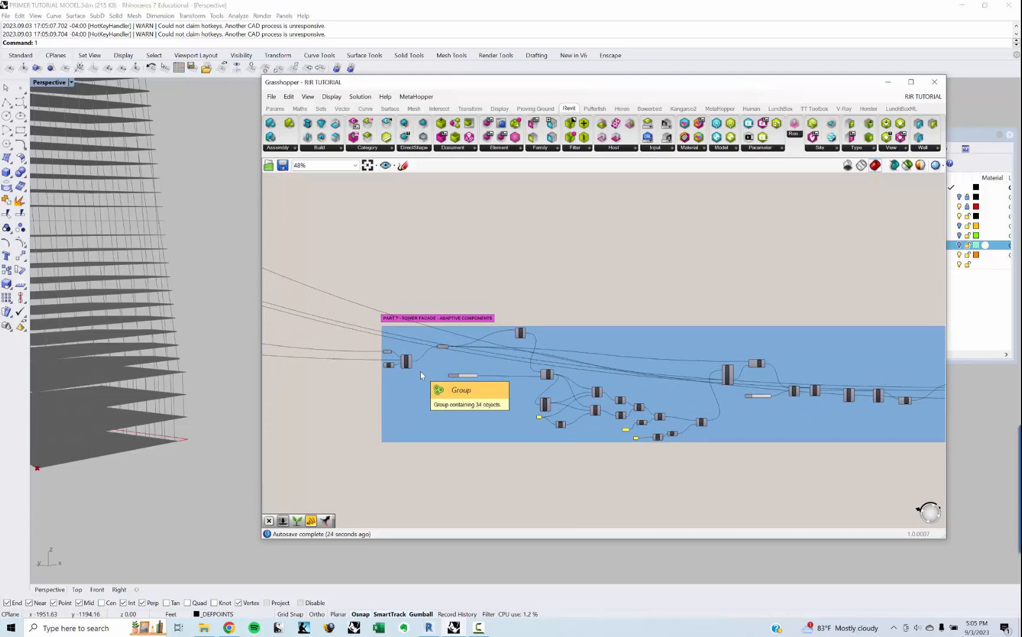
{"action": "right_click_drag", "start_coordinate": [444, 275], "coordinate": [618, 278]}
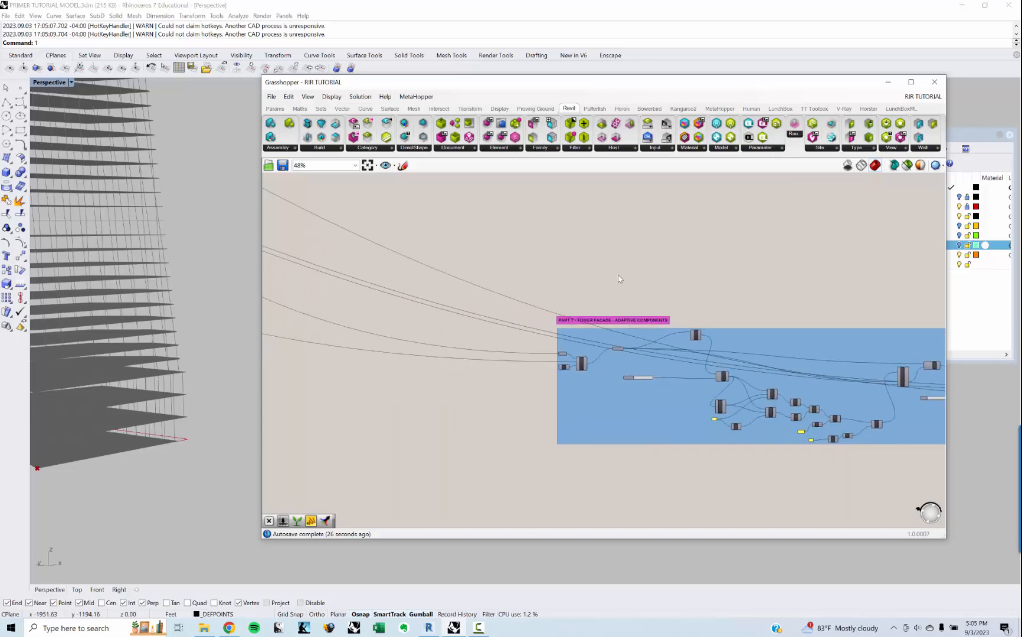
Step: Go back past the Part 4 columns group and review the components inside the Part 5 entry walls group
{"action": "scroll", "coordinate": [359, 226], "scroll_direction": "down", "scroll_amount": 3}
{"action": "right_click_drag", "start_coordinate": [359, 227], "coordinate": [609, 375]}
{"action": "scroll", "coordinate": [471, 288], "scroll_direction": "up", "scroll_amount": 4}
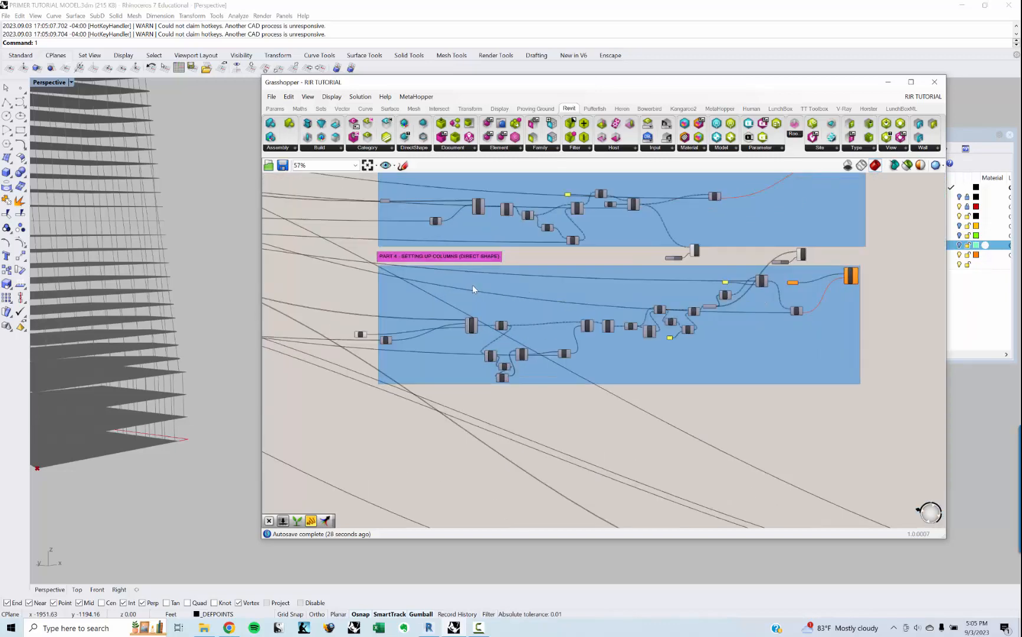
{"action": "right_click_drag", "start_coordinate": [472, 285], "coordinate": [313, 361]}
{"action": "scroll", "coordinate": [452, 332], "scroll_direction": "down", "scroll_amount": 2}
{"action": "right_click_drag", "start_coordinate": [451, 332], "coordinate": [294, 409]}
{"action": "right_click_drag", "start_coordinate": [772, 202], "coordinate": [526, 322]}
{"action": "right_click_drag", "start_coordinate": [483, 230], "coordinate": [488, 342]}
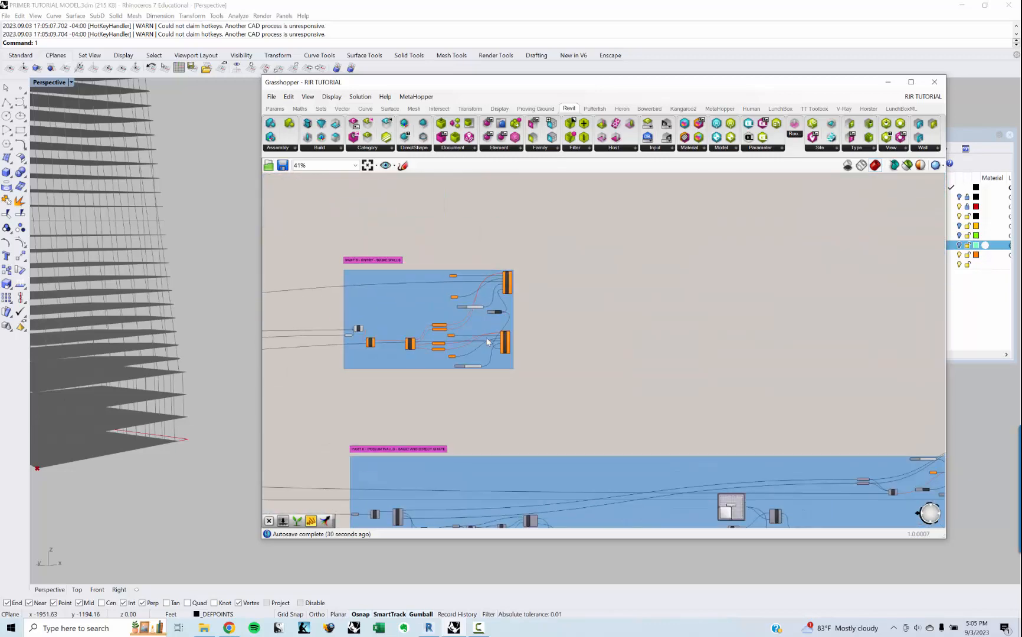
{"action": "scroll", "coordinate": [474, 304], "scroll_direction": "up", "scroll_amount": 4}
{"action": "right_click_drag", "start_coordinate": [325, 297], "coordinate": [463, 305]}
{"action": "scroll", "coordinate": [463, 305], "scroll_direction": "up", "scroll_amount": 2}
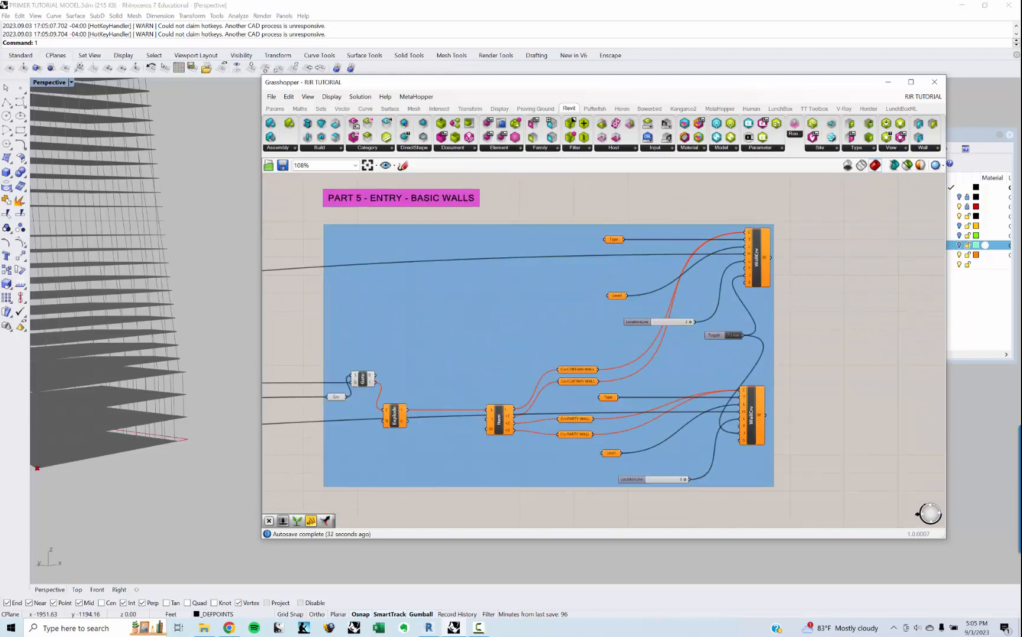
Step: Switch to the RIR TUTORIAL_2 definition and add a Curve parameter fed by the ENTRY FLOOR CURVE parameter
{"action": "left_click", "coordinate": [907, 99]}
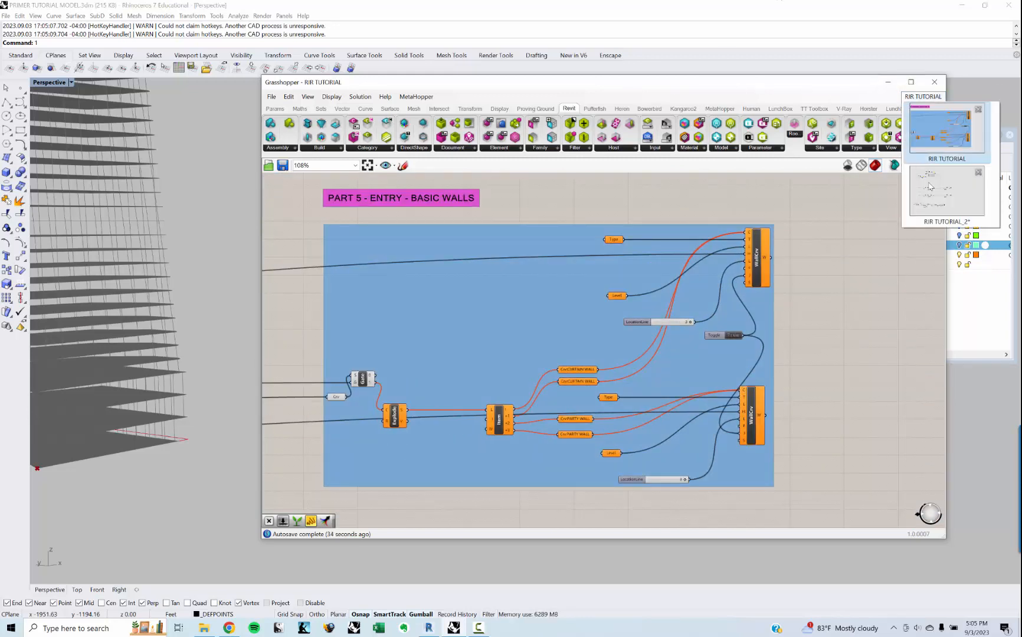
{"action": "left_click", "coordinate": [931, 186]}
{"action": "right_click_drag", "start_coordinate": [597, 302], "coordinate": [597, 305]}
{"action": "right_click_drag", "start_coordinate": [502, 295], "coordinate": [667, 291]}
{"action": "scroll", "coordinate": [609, 301], "scroll_direction": "down", "scroll_amount": 4}
{"action": "scroll", "coordinate": [552, 274], "scroll_direction": "up", "scroll_amount": 5}
{"action": "scroll", "coordinate": [552, 274], "scroll_direction": "up", "scroll_amount": 9}
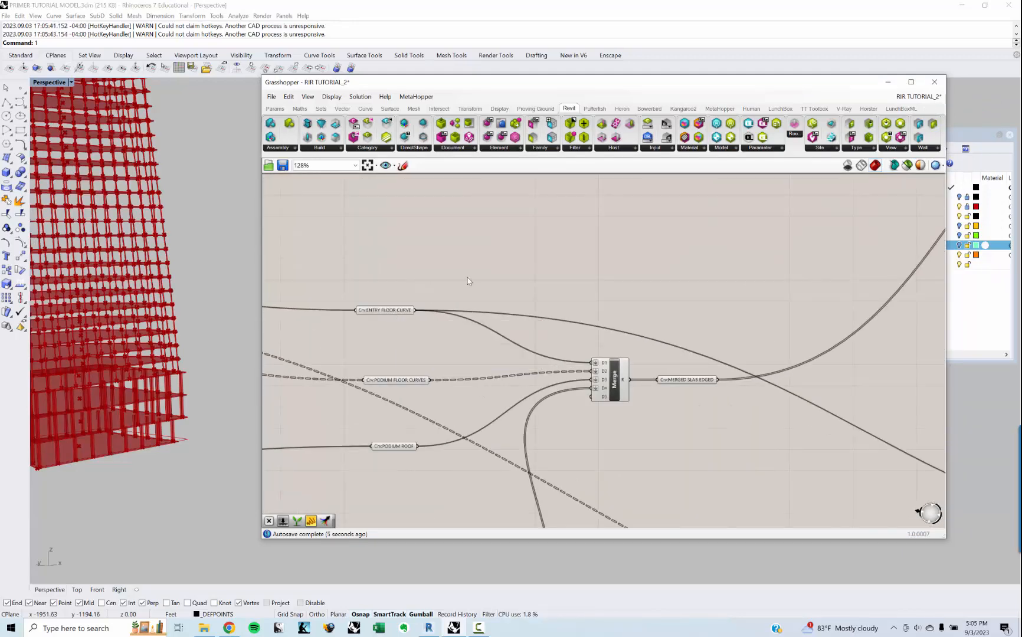
{"action": "type", "text": "CRV"}
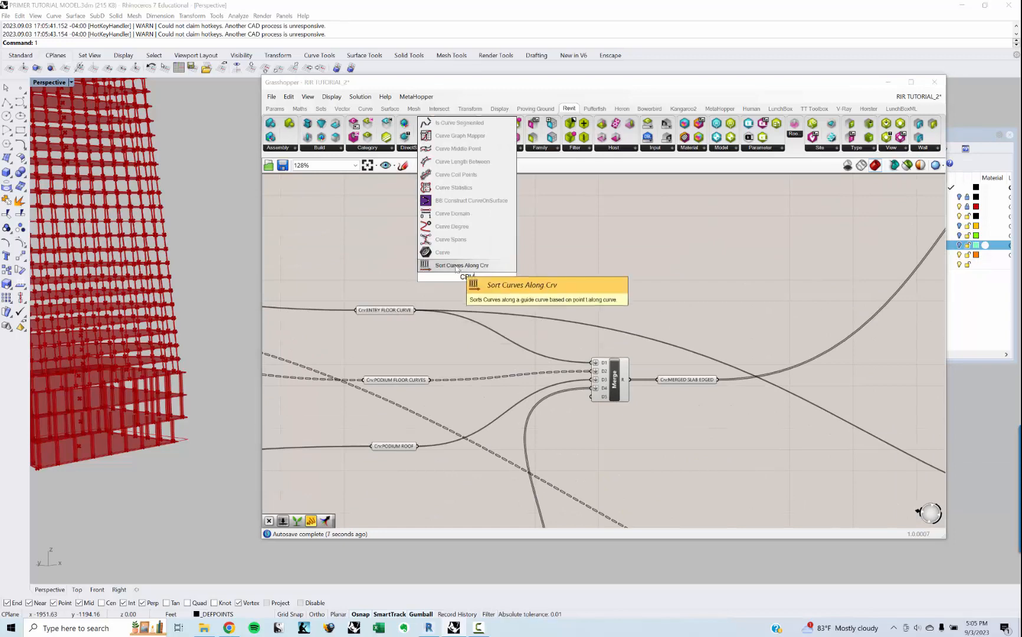
{"action": "left_click", "coordinate": [454, 254]}
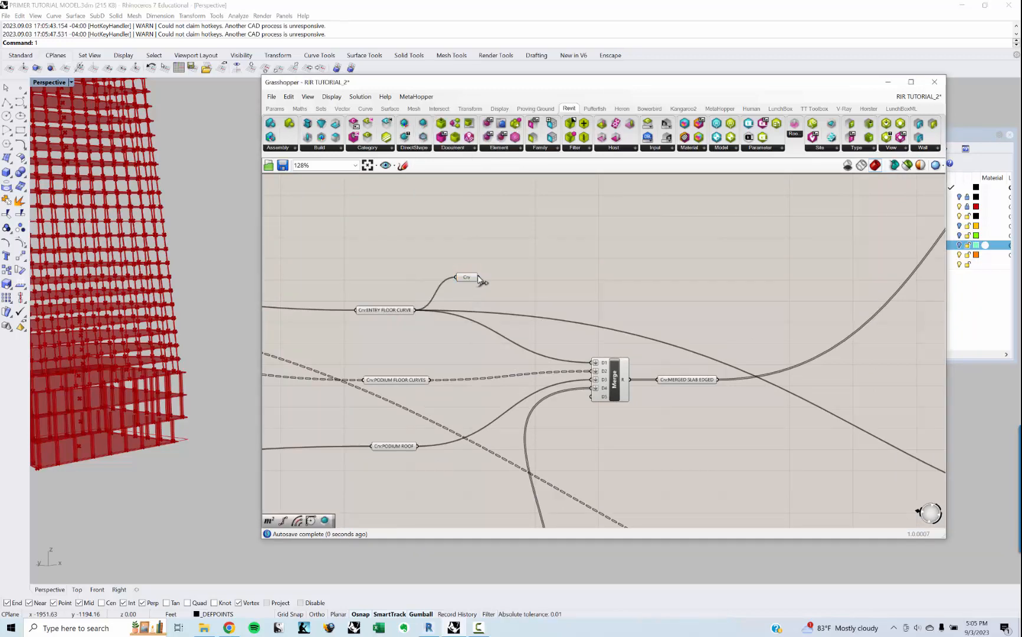
Step: Move the new Curve parameter to an empty canvas area beyond the existing component chains
{"action": "scroll", "coordinate": [497, 293], "scroll_direction": "down", "scroll_amount": 10}
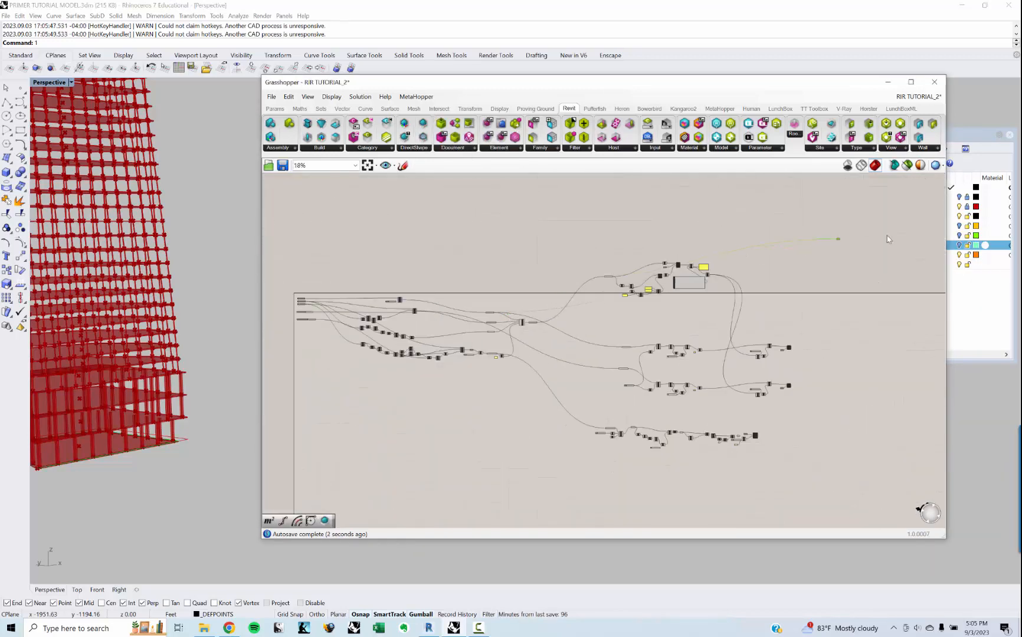
{"action": "left_click_drag", "start_coordinate": [892, 512], "coordinate": [755, 214]}
{"action": "scroll", "coordinate": [755, 214], "scroll_direction": "up", "scroll_amount": 3}
{"action": "scroll", "coordinate": [709, 219], "scroll_direction": "up", "scroll_amount": 11}
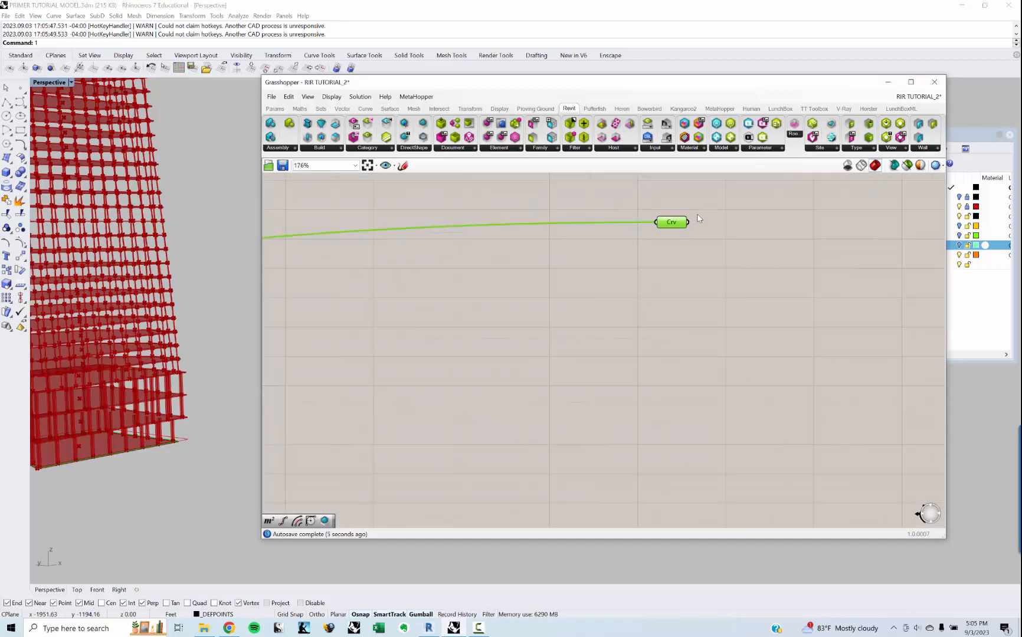
{"action": "right_click_drag", "start_coordinate": [621, 260], "coordinate": [489, 349]}
{"action": "left_click", "coordinate": [486, 352]}
Step: Add a Stream Gate component between the Line and Column components of the upper column chain
{"action": "right_click_drag", "start_coordinate": [116, 385], "coordinate": [182, 379]}
{"action": "scroll", "coordinate": [95, 404], "scroll_direction": "down", "scroll_amount": 7}
{"action": "scroll", "coordinate": [155, 397], "scroll_direction": "up", "scroll_amount": 16}
{"action": "scroll", "coordinate": [138, 390], "scroll_direction": "down", "scroll_amount": 6}
{"action": "right_click_drag", "start_coordinate": [148, 412], "coordinate": [152, 376]}
{"action": "right_click_drag", "start_coordinate": [508, 423], "coordinate": [584, 323]}
{"action": "scroll", "coordinate": [584, 323], "scroll_direction": "down", "scroll_amount": 3}
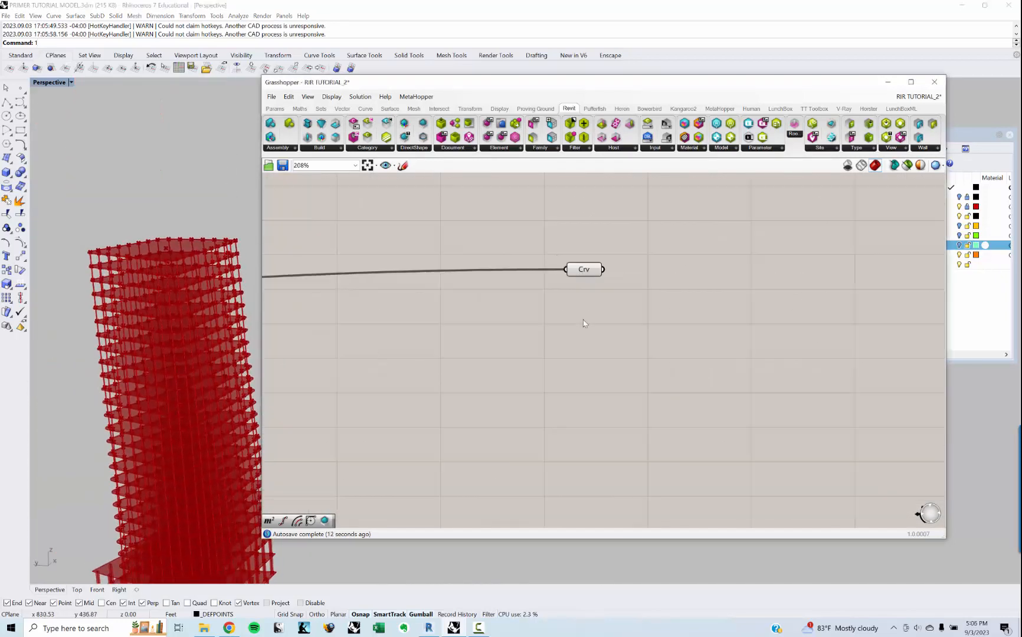
{"action": "scroll", "coordinate": [575, 269], "scroll_direction": "down", "scroll_amount": 5}
{"action": "right_click_drag", "start_coordinate": [556, 396], "coordinate": [604, 284]}
{"action": "scroll", "coordinate": [604, 284], "scroll_direction": "down", "scroll_amount": 3}
{"action": "right_click_drag", "start_coordinate": [579, 362], "coordinate": [610, 286]}
{"action": "scroll", "coordinate": [520, 378], "scroll_direction": "up", "scroll_amount": 8}
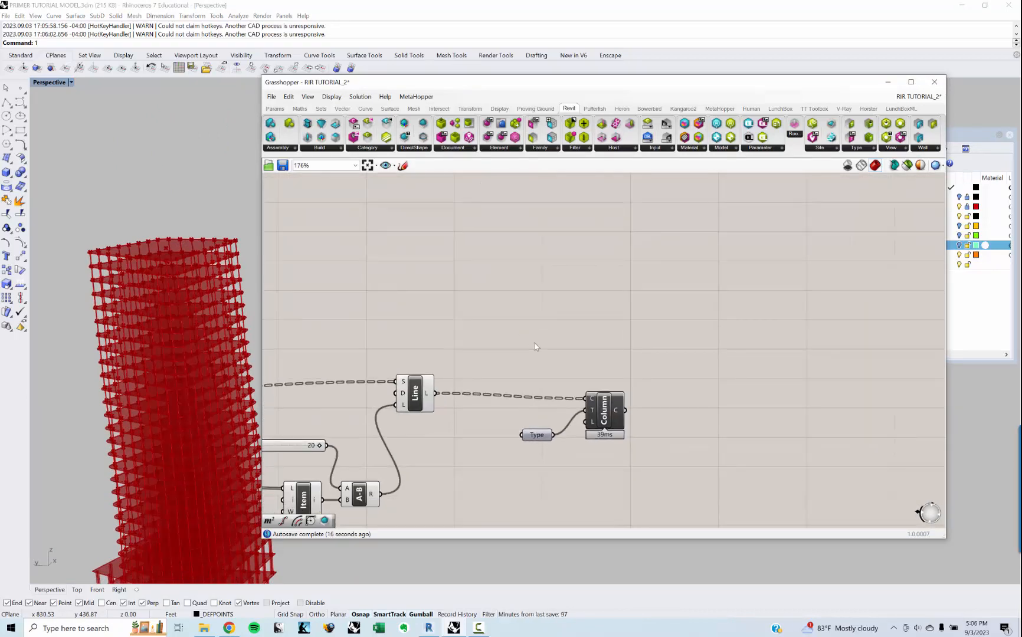
{"action": "double_click", "coordinate": [541, 382]}
{"action": "type", "text": "GATE"}
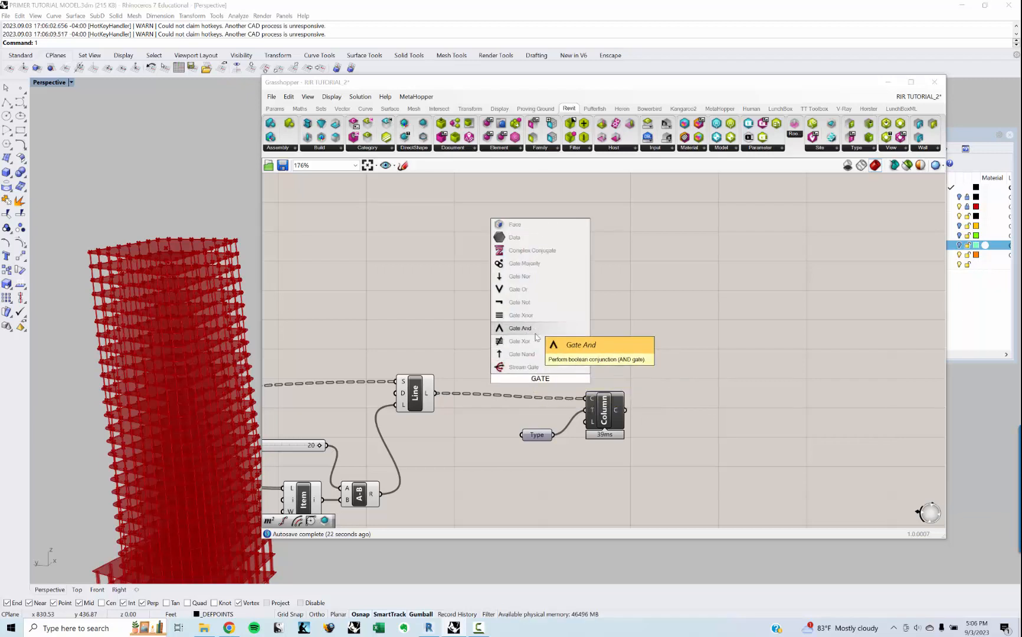
{"action": "left_click", "coordinate": [519, 328]}
{"action": "scroll", "coordinate": [505, 375], "scroll_direction": "up", "scroll_amount": 2}
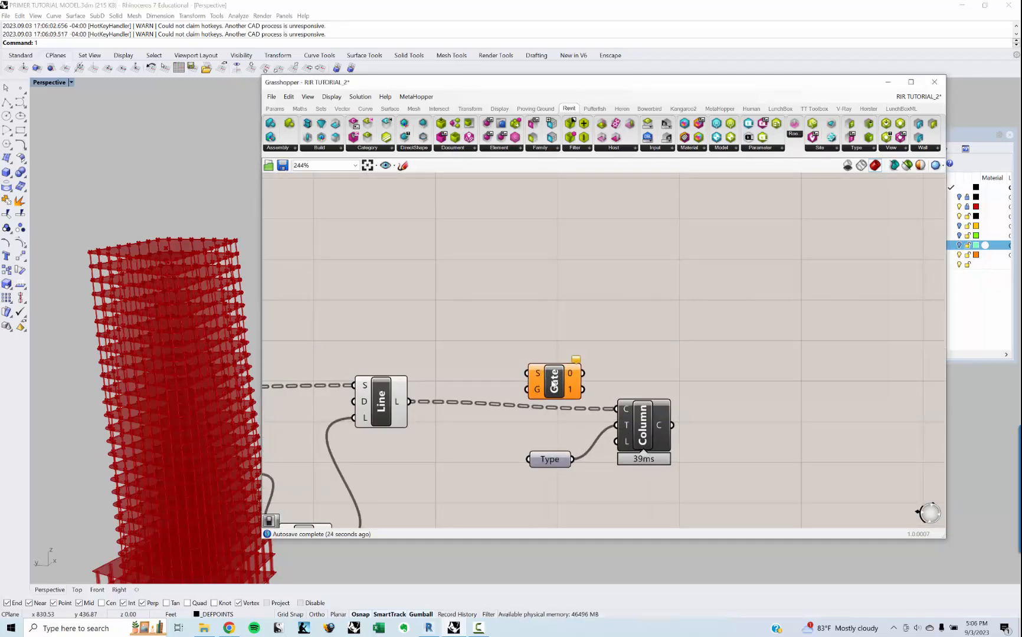
Step: Route the Line output through the Stream Gate by wiring it to S and gate output 1 to the Column's curve input
{"action": "left_click_drag", "start_coordinate": [553, 384], "coordinate": [551, 351]}
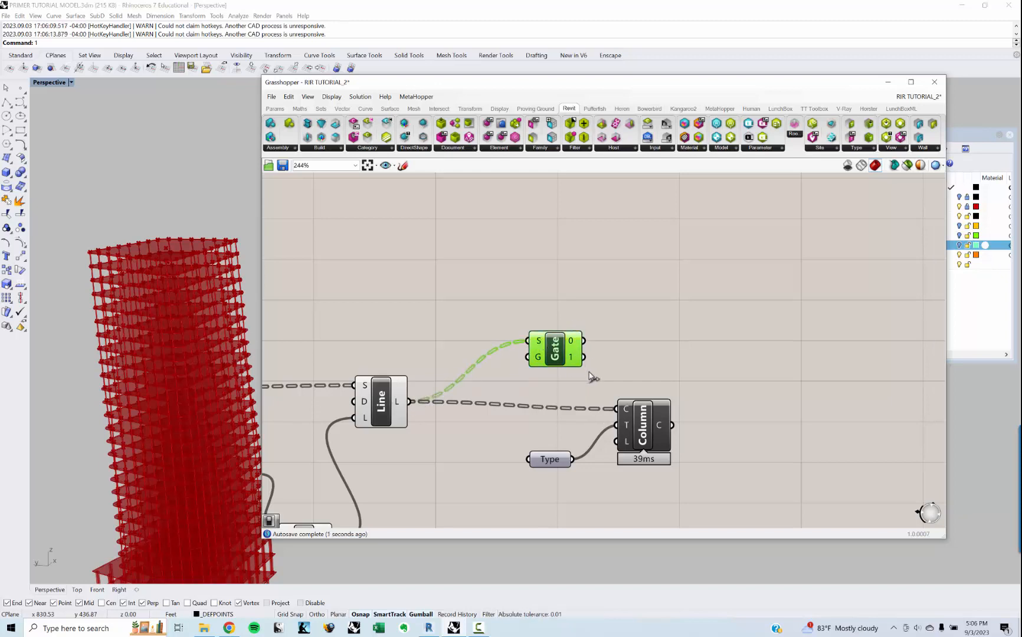
{"action": "left_click_drag", "start_coordinate": [612, 408], "coordinate": [617, 409]}
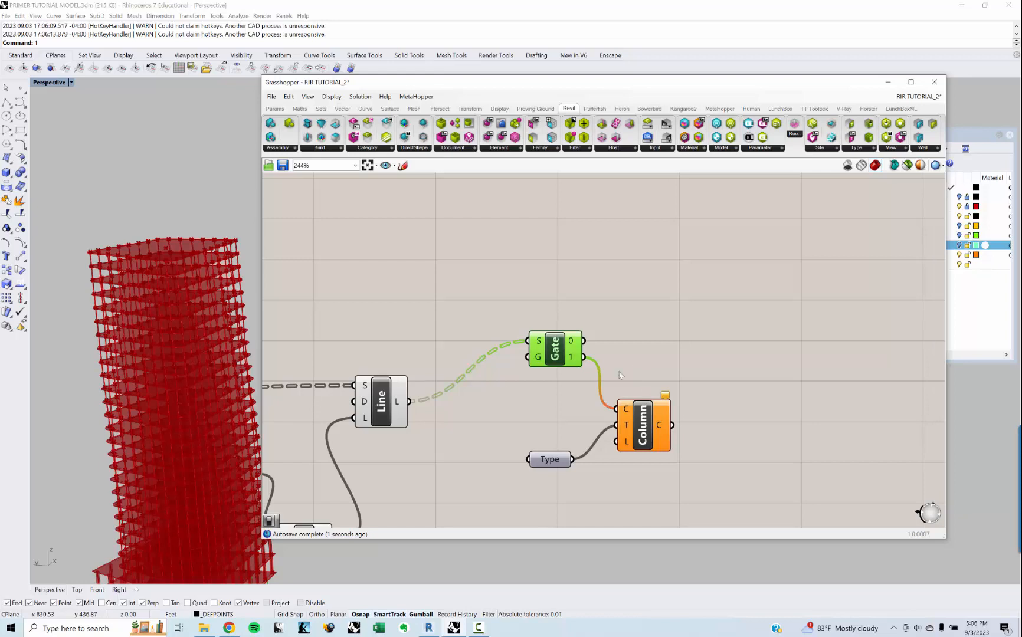
{"action": "right_click_drag", "start_coordinate": [163, 559], "coordinate": [196, 384], "text": "shift"}
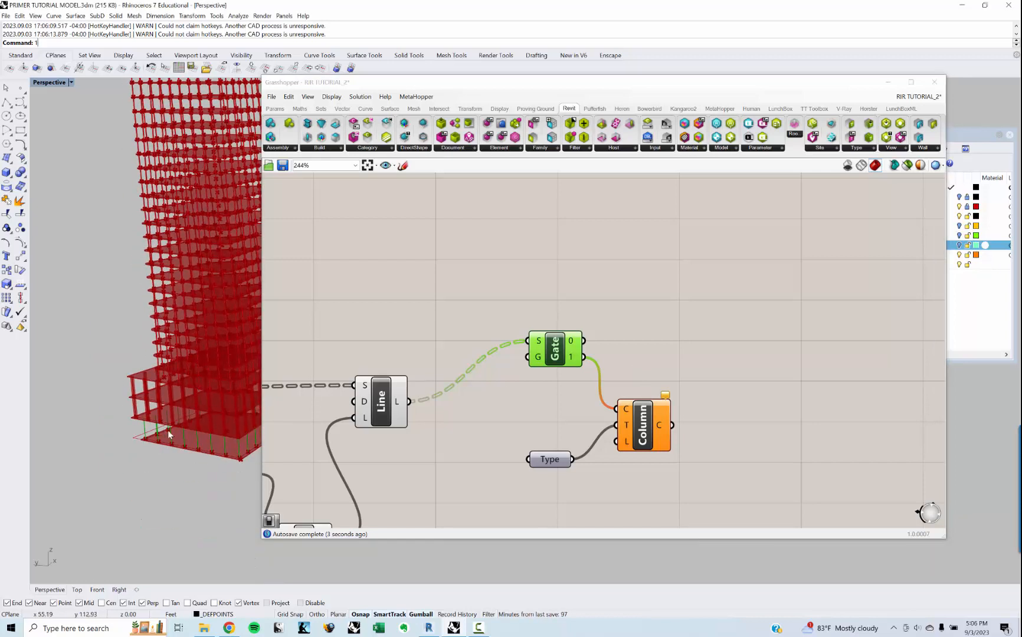
Step: Add a Boolean Toggle, wire it to the Stream Gate's G input and set it to True
{"action": "double_click", "coordinate": [475, 444]}
{"action": "type", "text": "toggle"}
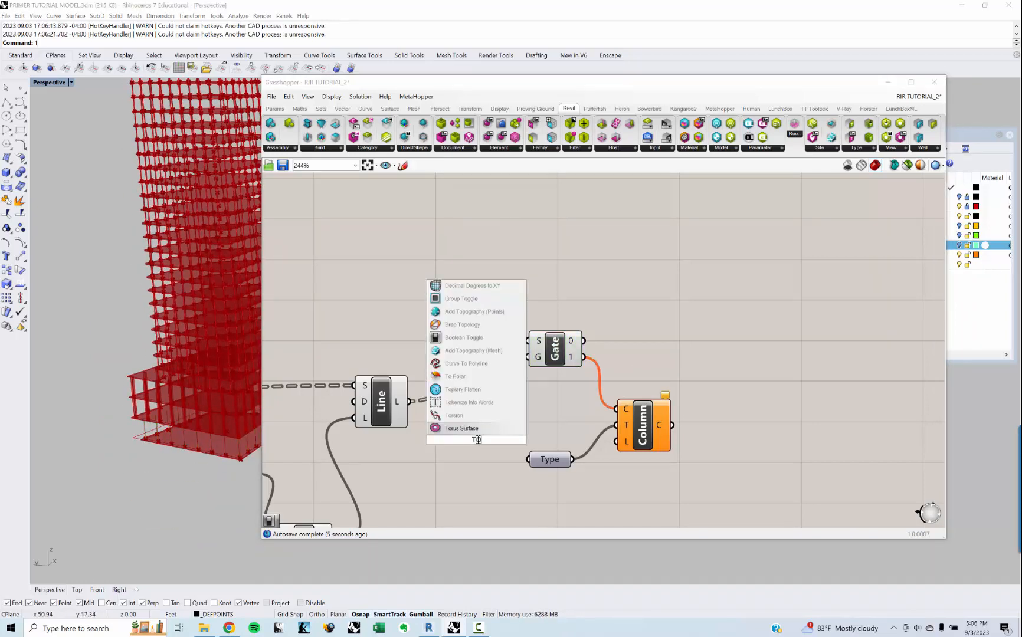
{"action": "key", "text": "Return"}
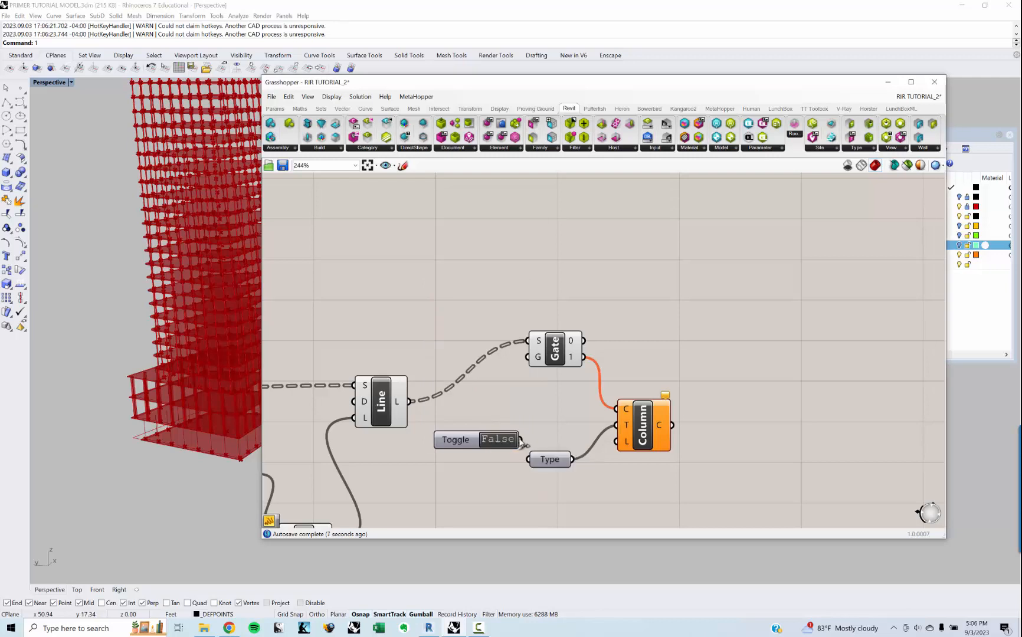
{"action": "left_click", "coordinate": [506, 440]}
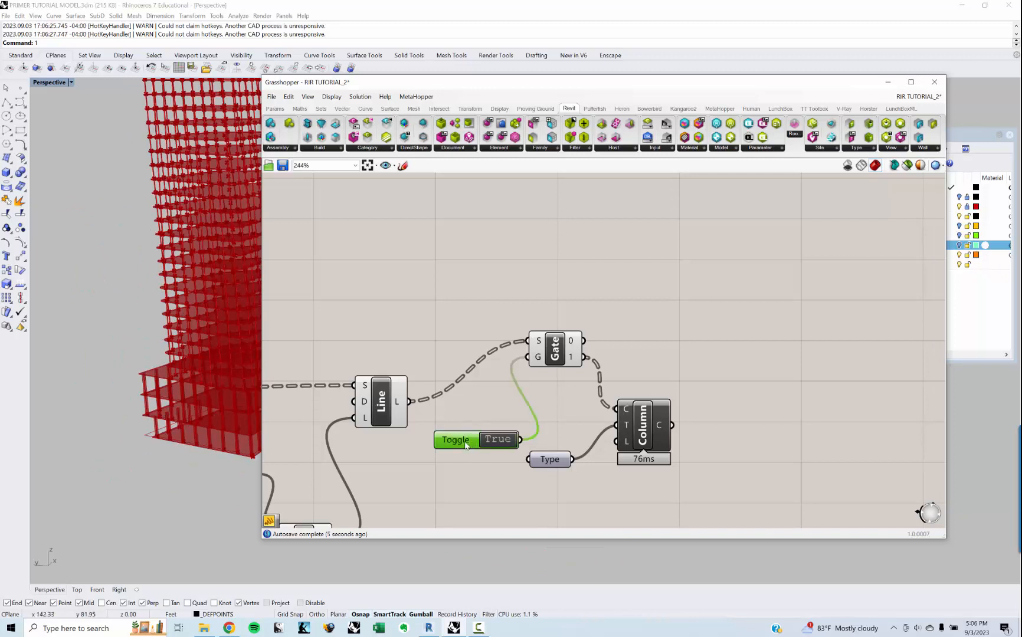
Step: Move the Boolean Toggle clear of the Type parameter and test the gate by switching it off and back to True
{"action": "left_click_drag", "start_coordinate": [465, 445], "coordinate": [439, 454]}
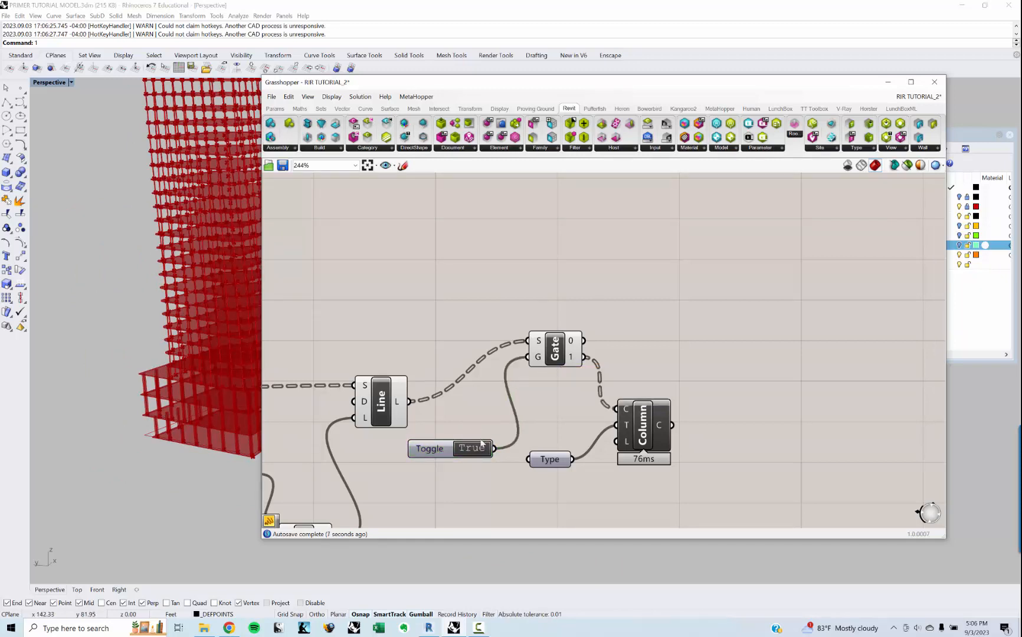
{"action": "double_click", "coordinate": [478, 452]}
{"action": "double_click", "coordinate": [477, 452]}
{"action": "right_click_drag", "start_coordinate": [478, 439], "coordinate": [464, 399]}
{"action": "scroll", "coordinate": [488, 424], "scroll_direction": "down", "scroll_amount": 1}
Step: Duplicate the Stream Gate and move the copy down towards the second Line and Column chain
{"action": "left_click", "coordinate": [540, 337]}
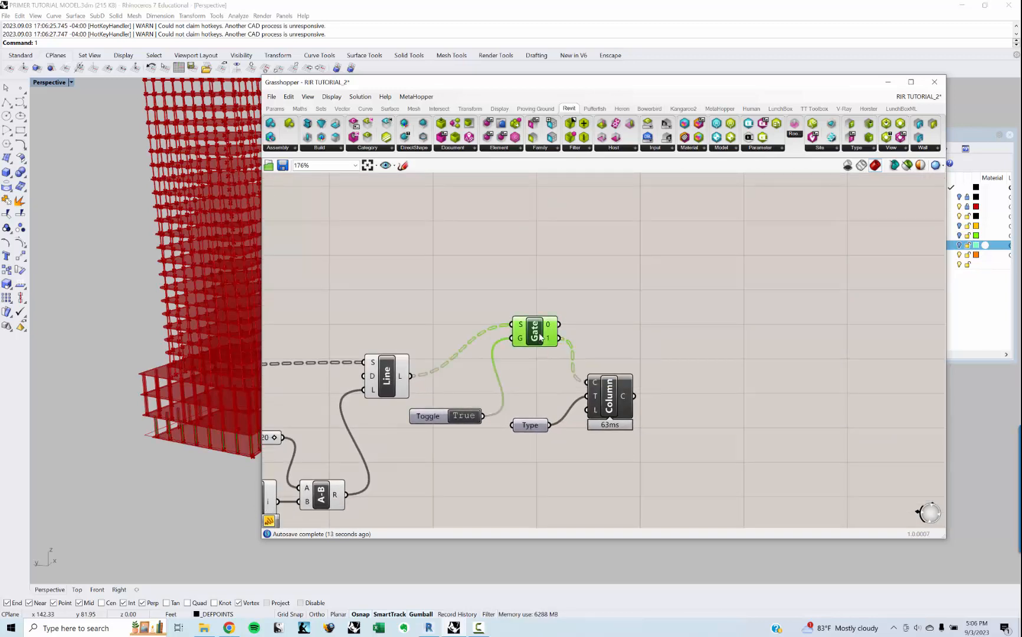
{"action": "scroll", "coordinate": [543, 338], "scroll_direction": "down", "scroll_amount": 4}
{"action": "mouse_move", "coordinate": [550, 360]}
{"action": "right_mouse_down"}
{"action": "mouse_move", "coordinate": [544, 320]}
{"action": "mouse_move", "coordinate": [537, 368]}
{"action": "mouse_move", "coordinate": [543, 342]}
{"action": "right_mouse_up"}
{"action": "scroll", "coordinate": [543, 341], "scroll_direction": "down", "scroll_amount": 3}
{"action": "scroll", "coordinate": [546, 345], "scroll_direction": "up", "scroll_amount": 2}
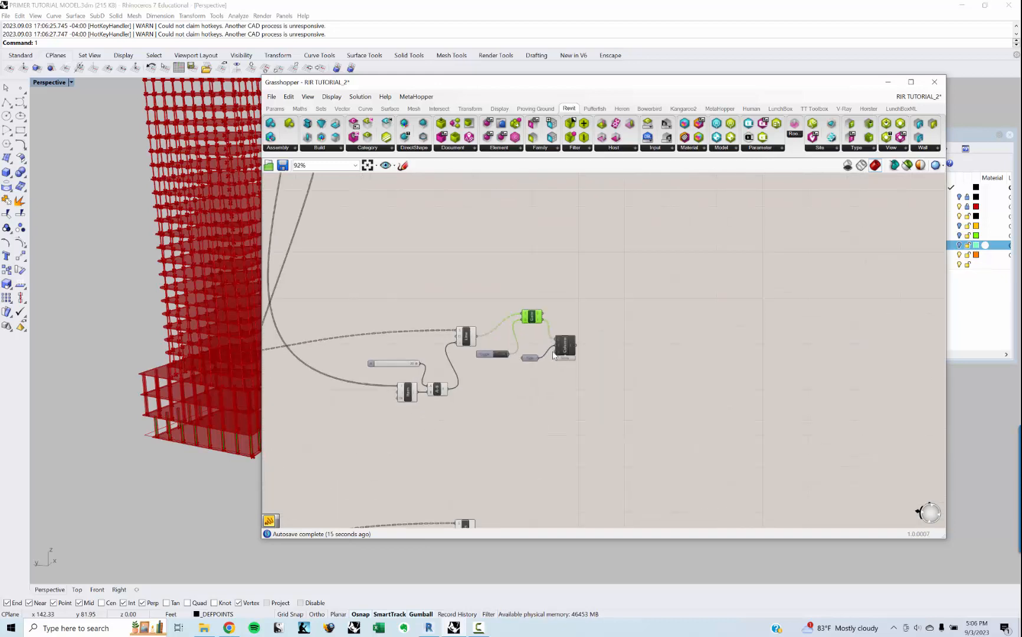
{"action": "key", "text": "ctrl+c"}
{"action": "key", "text": "ctrl+v"}
{"action": "left_click_drag", "start_coordinate": [536, 324], "coordinate": [535, 475]}
{"action": "right_click_drag", "start_coordinate": [535, 474], "coordinate": [539, 372]}
Step: Wire the copied gate between the second Line's output and the second Column's curve input, using gate output 1
{"action": "scroll", "coordinate": [539, 365], "scroll_direction": "up", "scroll_amount": 2}
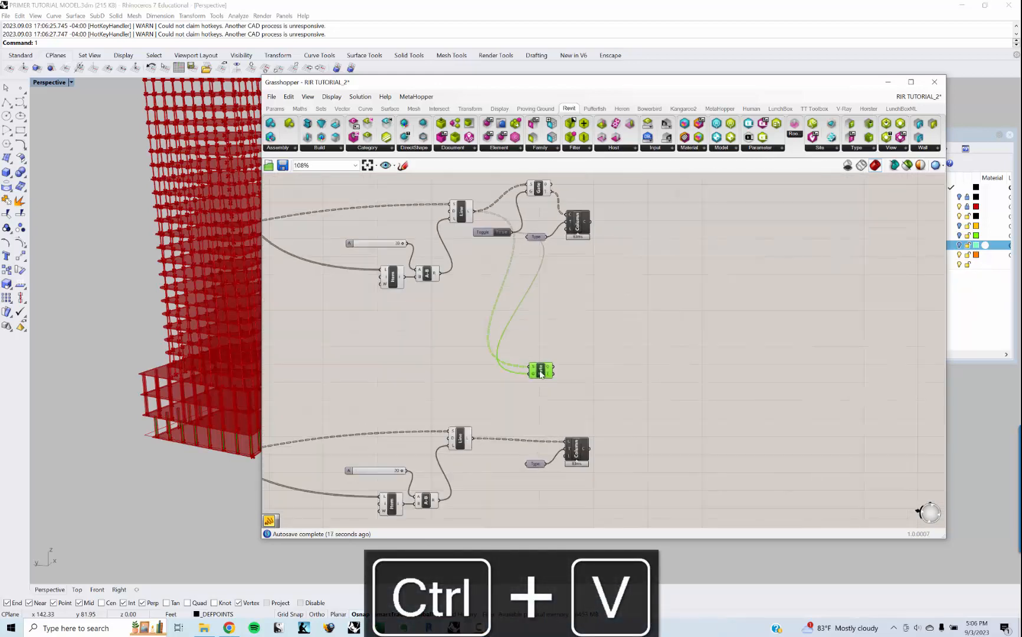
{"action": "left_click_drag", "start_coordinate": [540, 371], "coordinate": [603, 453]}
{"action": "scroll", "coordinate": [479, 457], "scroll_direction": "up", "scroll_amount": 2}
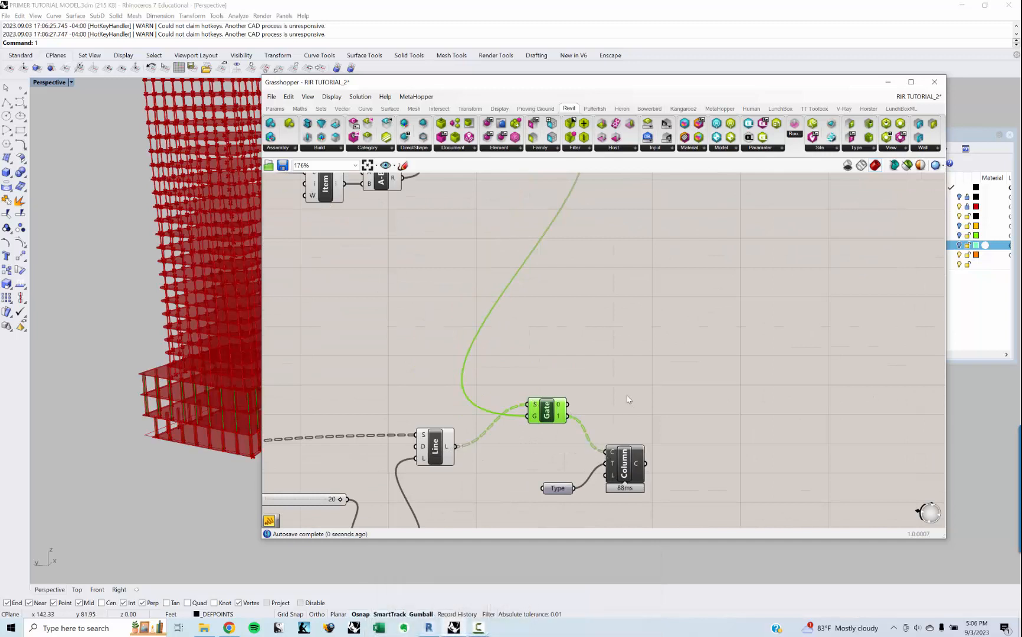
Step: Duplicate the Stream Gate beside the GeoDShape component and wire the Pipe output through gate output 1 into GeoDShape's geometry input
{"action": "scroll", "coordinate": [599, 370], "scroll_direction": "down", "scroll_amount": 3}
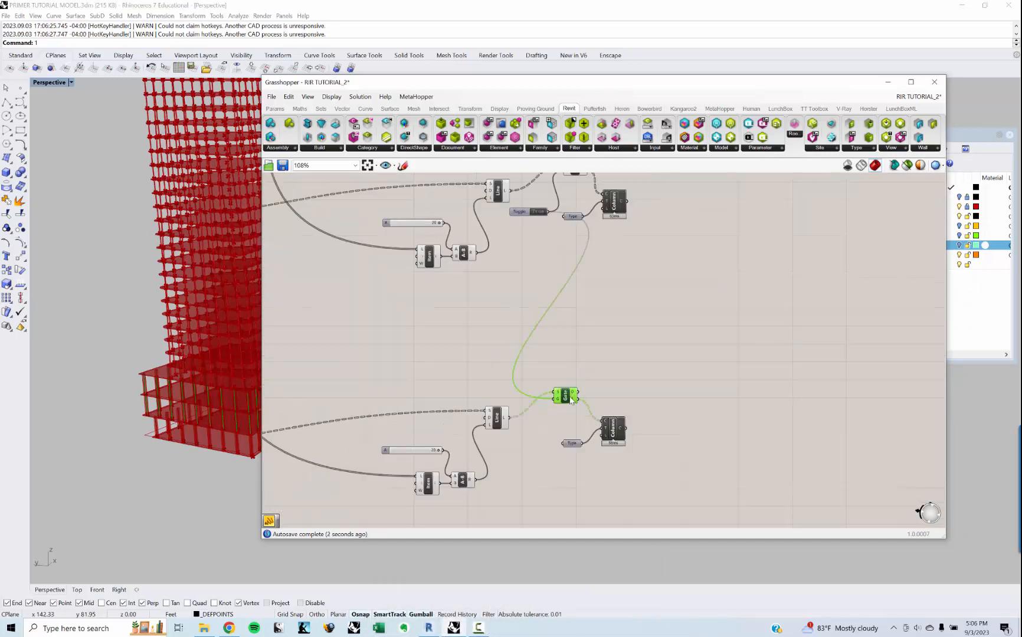
{"action": "key", "text": "ctrl+c"}
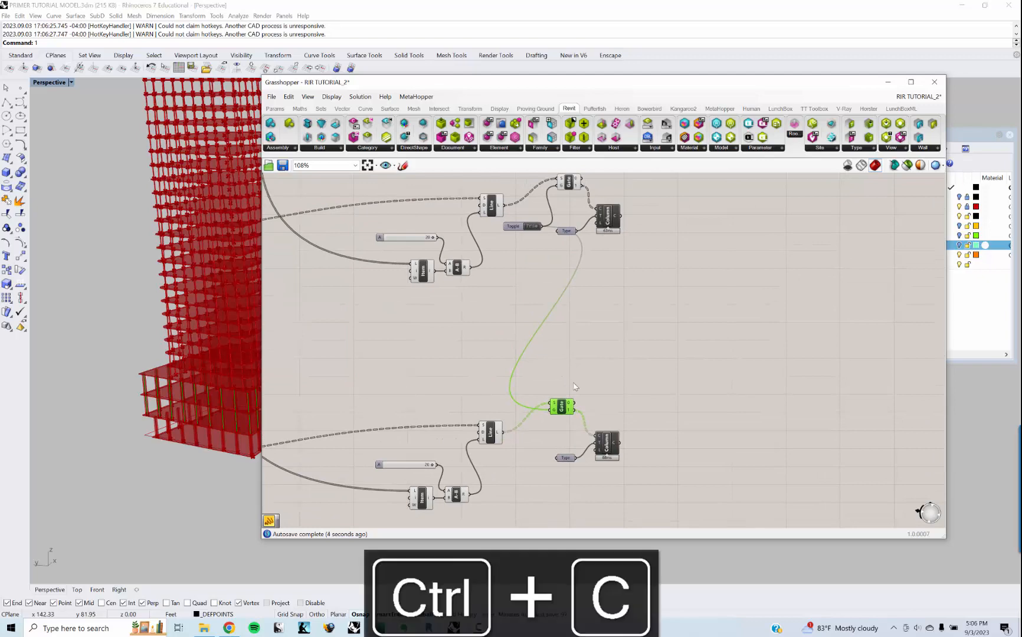
{"action": "key", "text": "ctrl+v"}
{"action": "scroll", "coordinate": [577, 446], "scroll_direction": "down", "scroll_amount": 5}
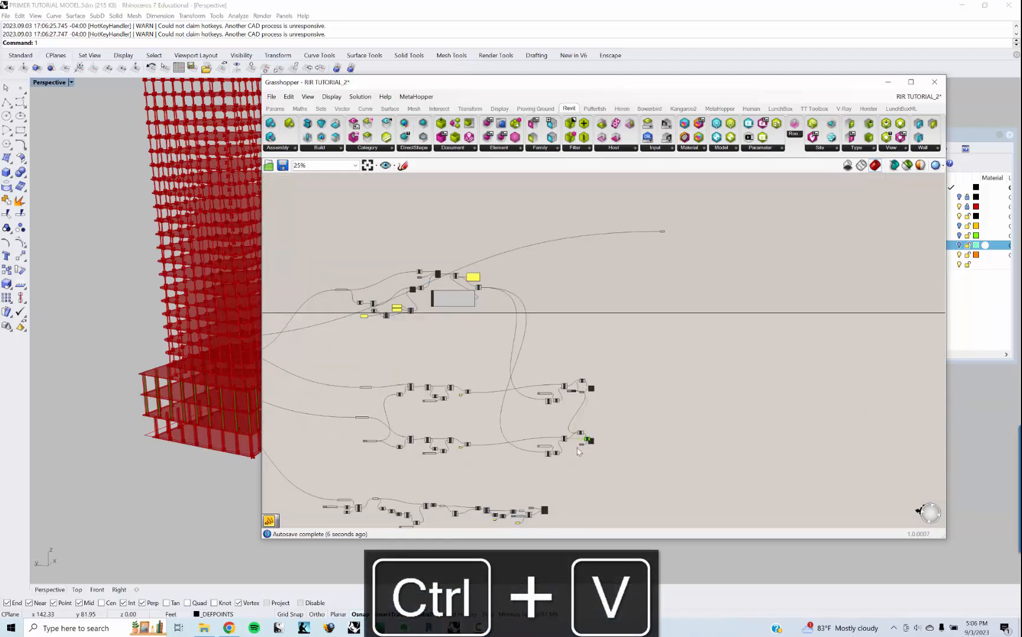
{"action": "scroll", "coordinate": [570, 457], "scroll_direction": "up", "scroll_amount": 8}
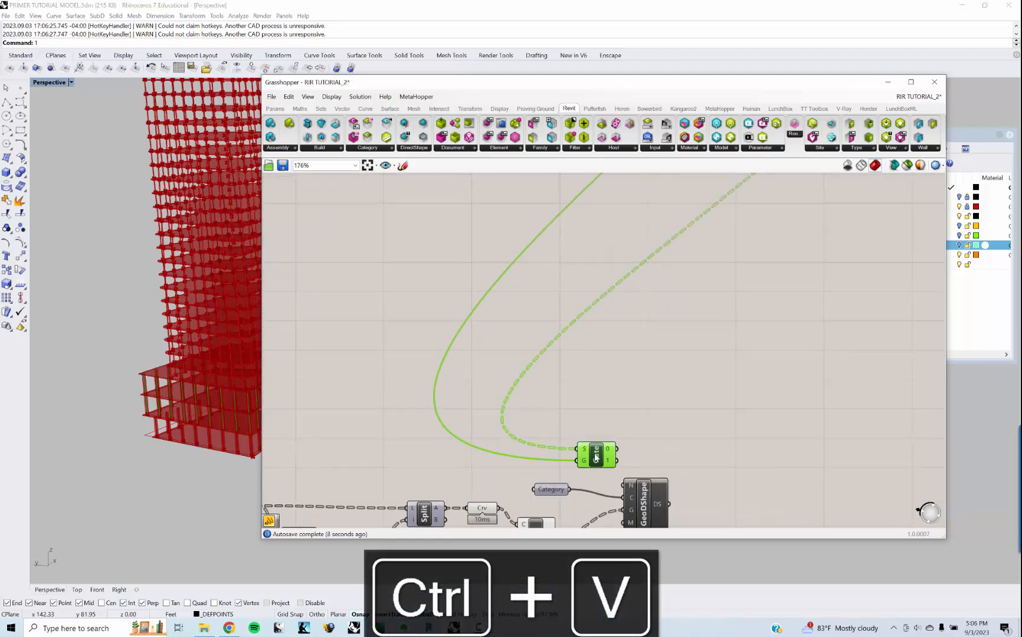
{"action": "right_click_drag", "start_coordinate": [594, 477], "coordinate": [575, 345]}
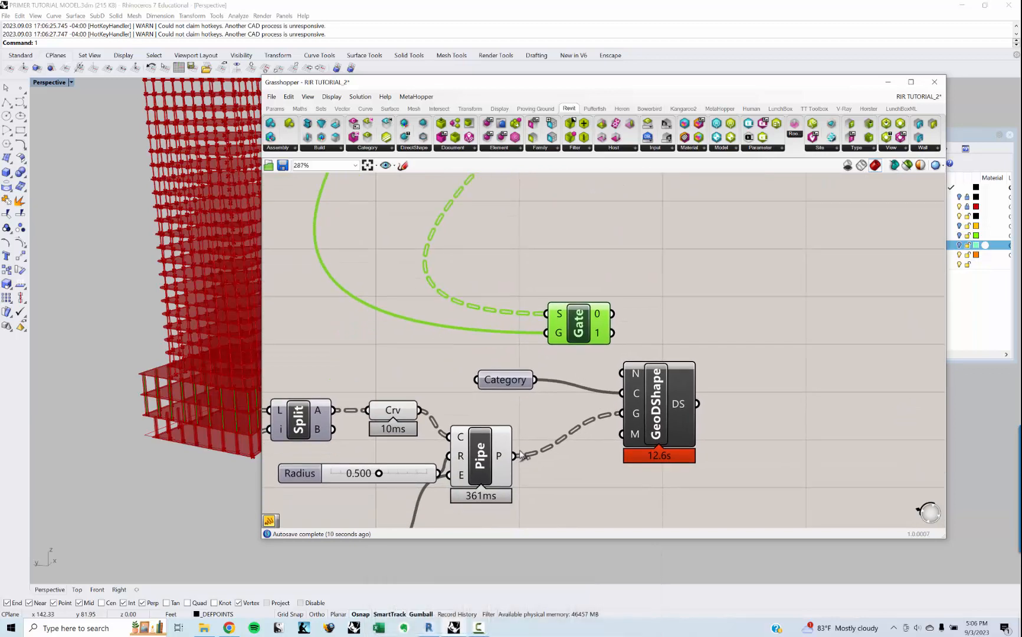
{"action": "left_click_drag", "start_coordinate": [544, 310], "coordinate": [546, 313]}
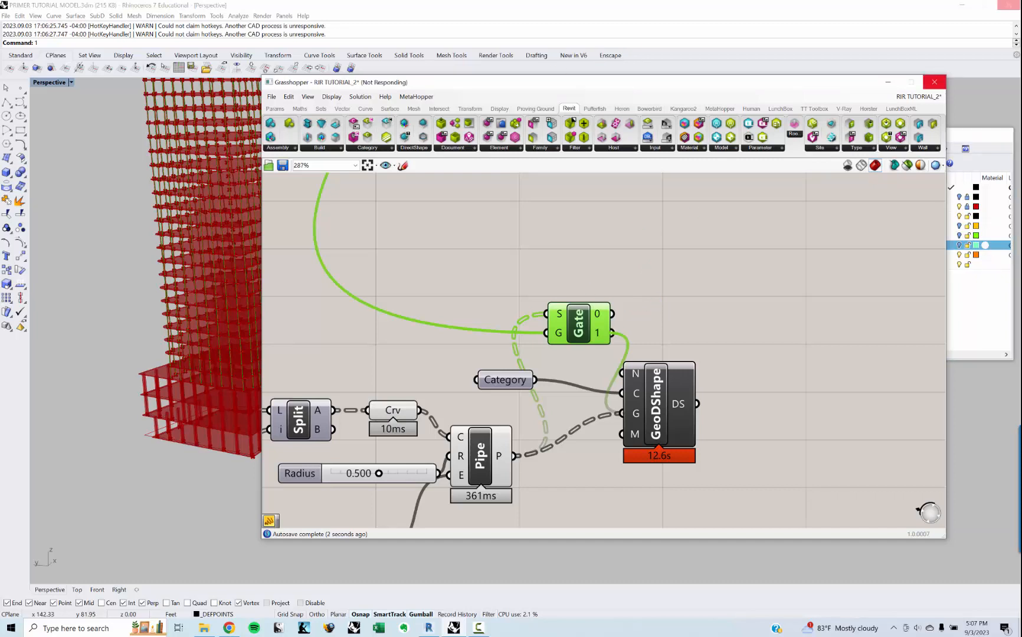
Step: Set the Boolean Toggle that drives the three Stream Gates to False
{"action": "right_click_drag", "start_coordinate": [578, 219], "coordinate": [599, 354]}
{"action": "scroll", "coordinate": [607, 272], "scroll_direction": "down", "scroll_amount": 7}
{"action": "scroll", "coordinate": [596, 342], "scroll_direction": "down", "scroll_amount": 3}
{"action": "right_click_drag", "start_coordinate": [588, 311], "coordinate": [588, 333]}
{"action": "scroll", "coordinate": [604, 381], "scroll_direction": "up", "scroll_amount": 5}
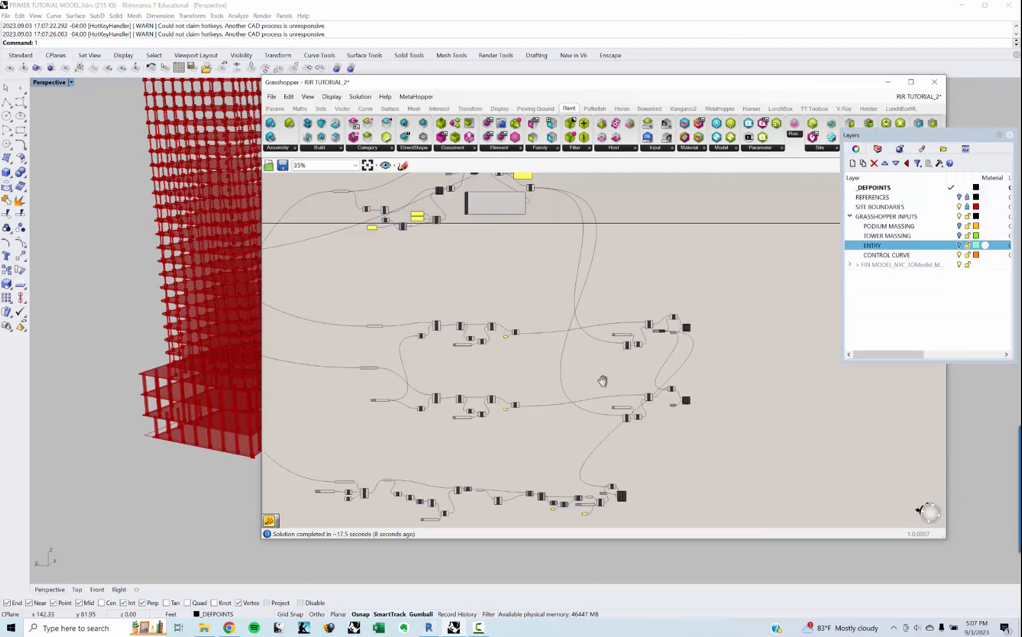
{"action": "scroll", "coordinate": [644, 290], "scroll_direction": "up", "scroll_amount": 2}
{"action": "scroll", "coordinate": [645, 290], "scroll_direction": "up", "scroll_amount": 4}
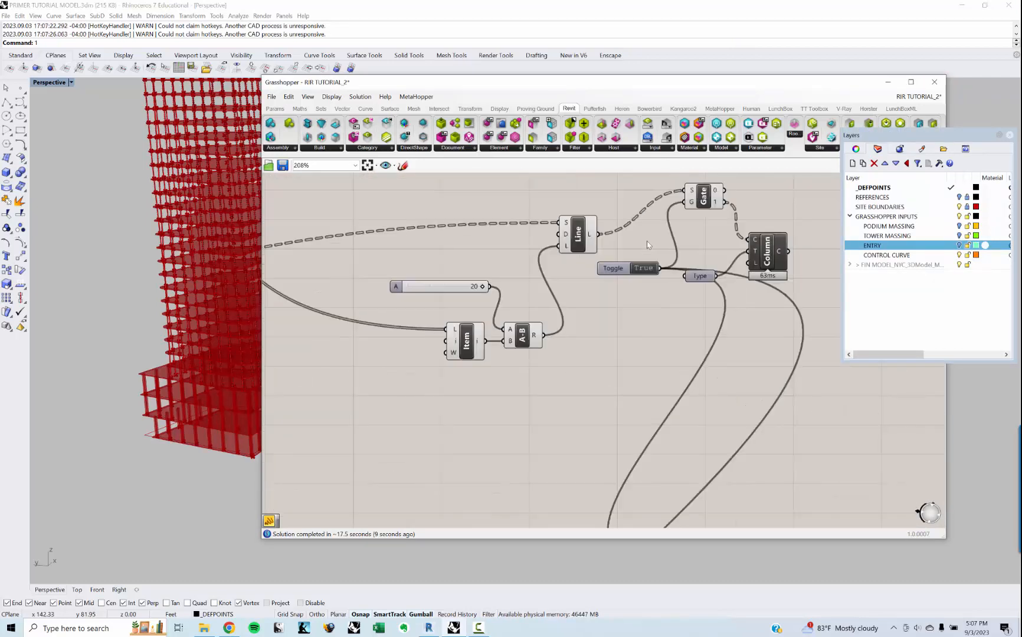
{"action": "double_click", "coordinate": [642, 273]}
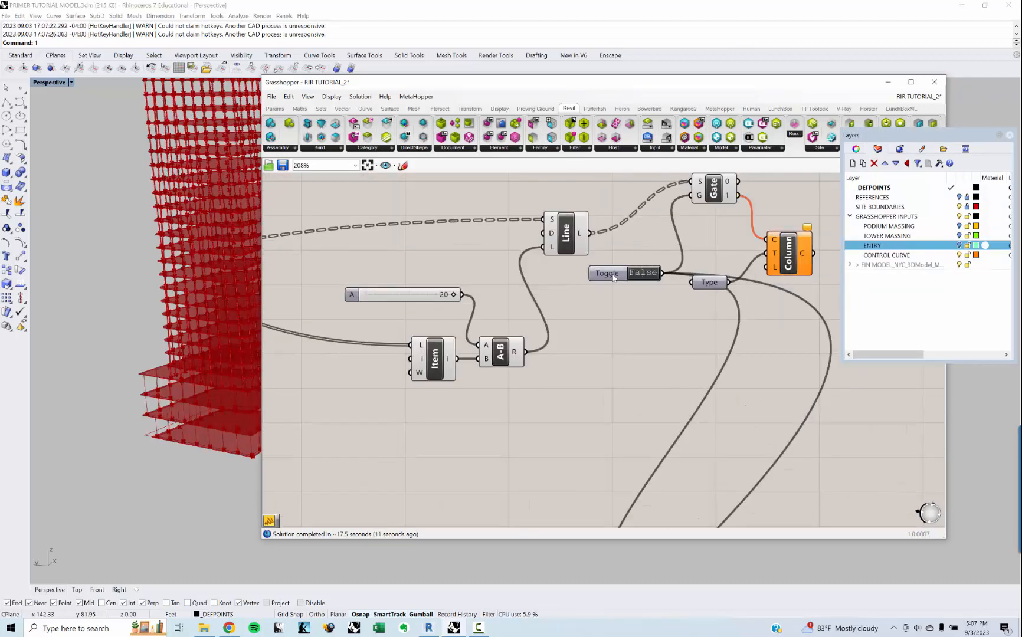
Step: Move the Boolean Toggle to the far left of the definition, ahead of the input parameters
{"action": "left_click_drag", "start_coordinate": [613, 277], "coordinate": [607, 300]}
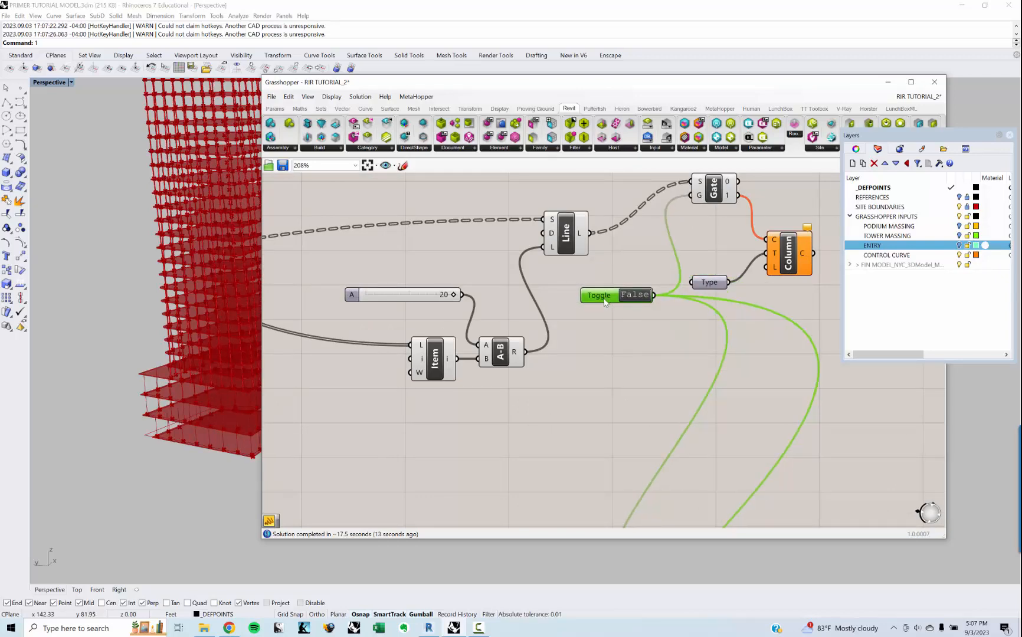
{"action": "scroll", "coordinate": [604, 303], "scroll_direction": "down", "scroll_amount": 10}
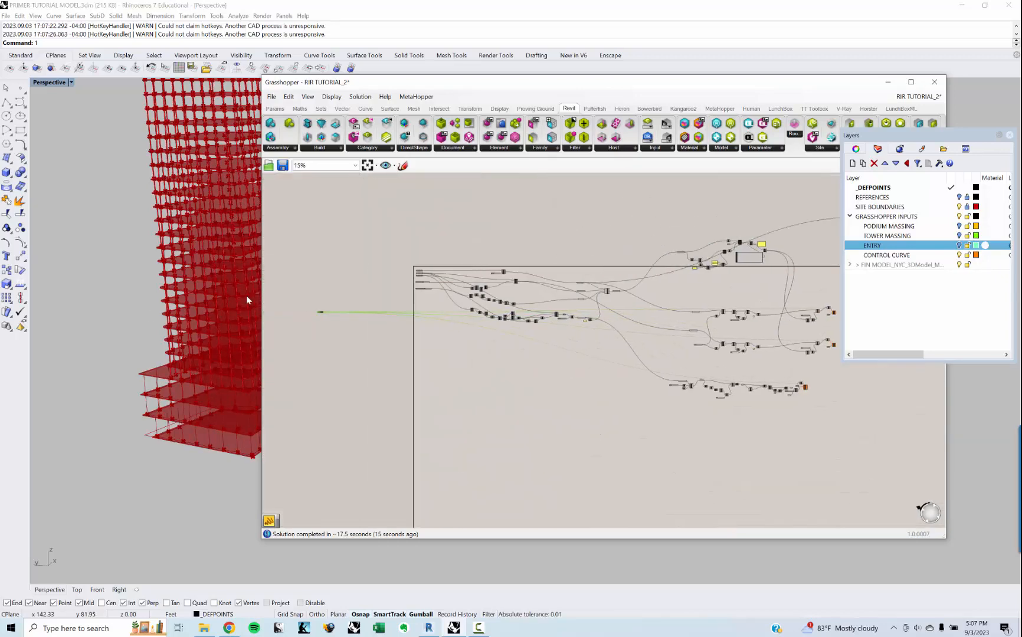
{"action": "left_click_drag", "start_coordinate": [247, 301], "coordinate": [436, 297]}
Step: Turn off the preview of the Pipe component and of the Stream Gate feeding GeoDShape
{"action": "scroll", "coordinate": [668, 390], "scroll_direction": "up", "scroll_amount": 11}
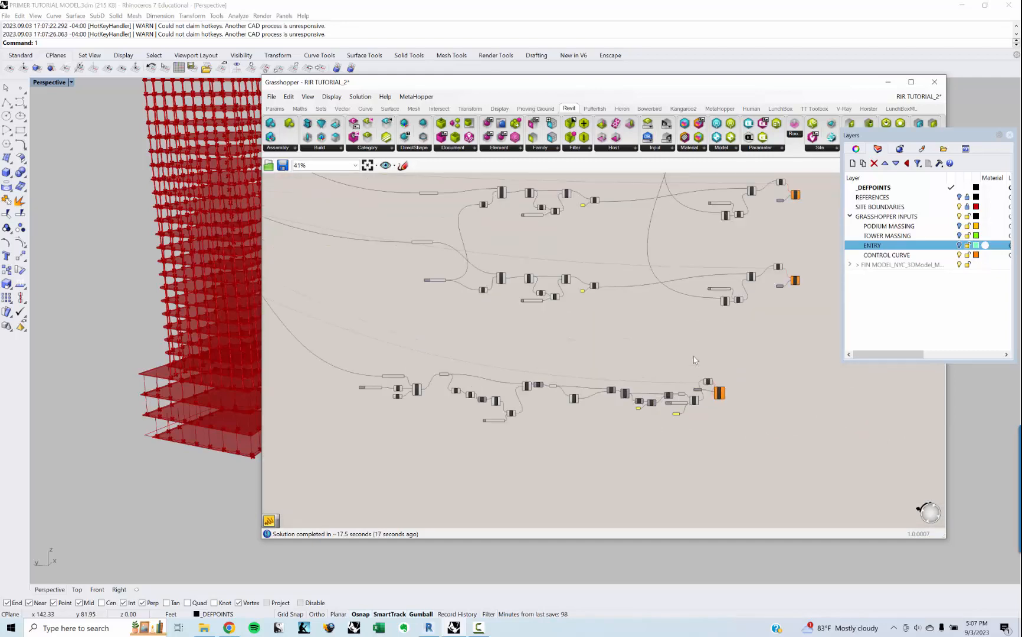
{"action": "left_click", "coordinate": [729, 466]}
{"action": "right_click", "coordinate": [673, 236]}
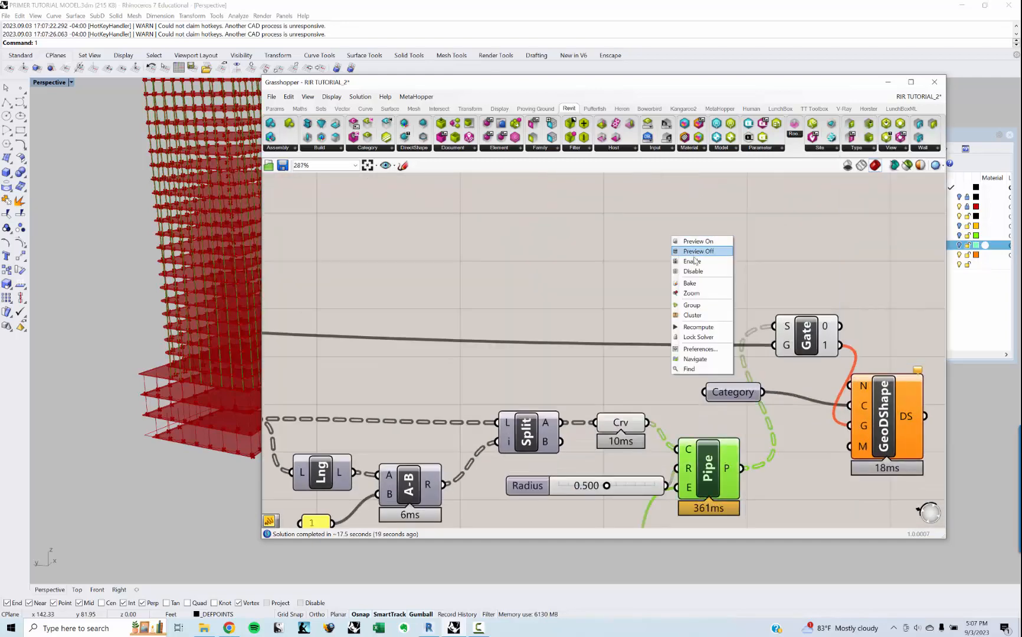
{"action": "left_click", "coordinate": [694, 252]}
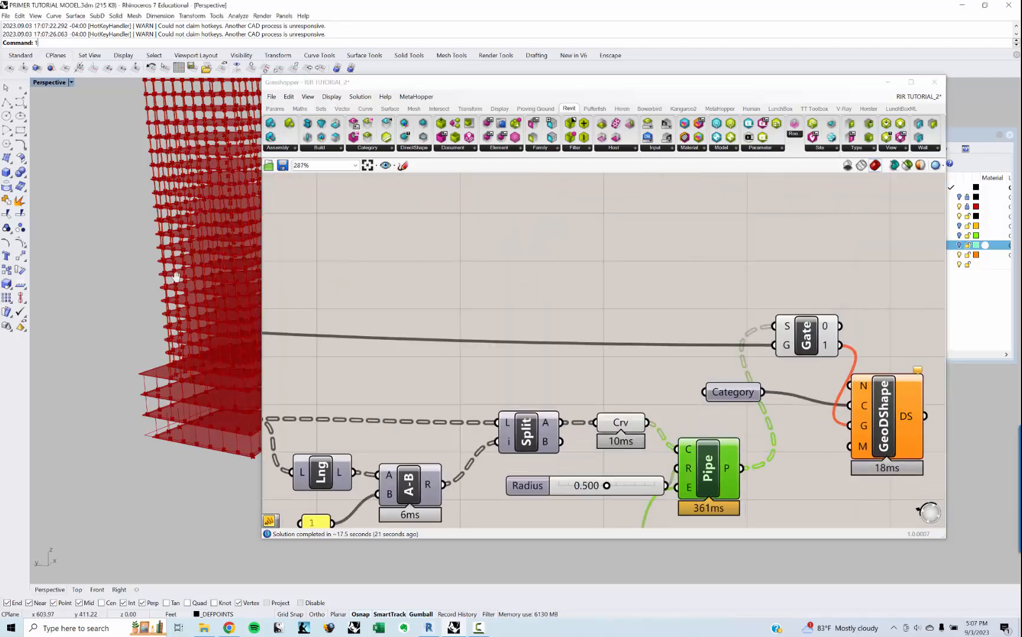
{"action": "right_click_drag", "start_coordinate": [207, 257], "coordinate": [134, 206], "text": "shift"}
{"action": "left_click", "coordinate": [696, 354]}
{"action": "right_click_drag", "start_coordinate": [696, 354], "coordinate": [677, 336]}
{"action": "left_click", "coordinate": [789, 318]}
{"action": "right_click", "coordinate": [767, 258]}
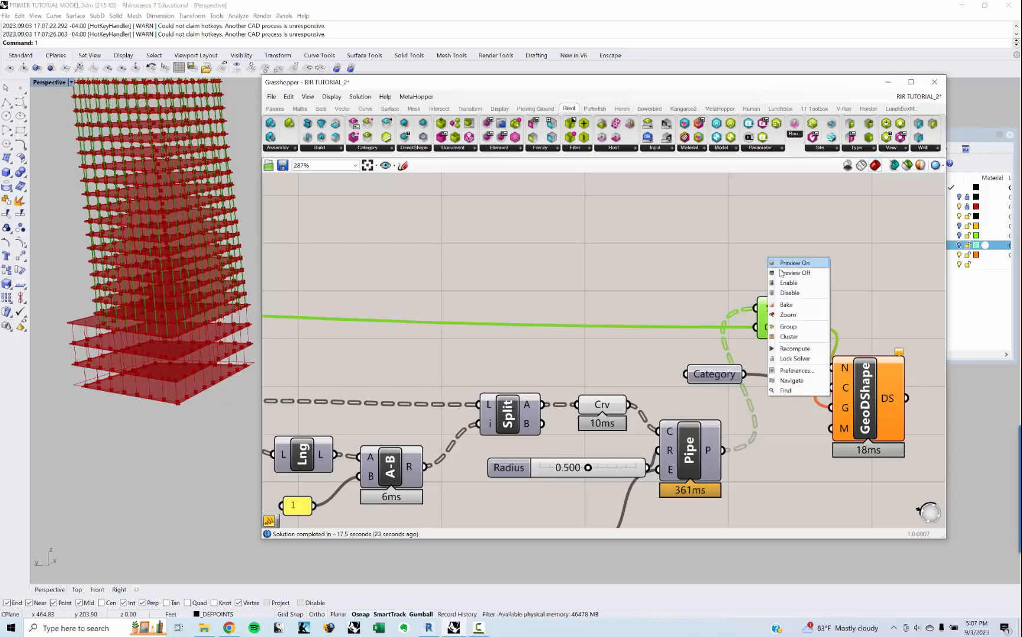
{"action": "left_click", "coordinate": [787, 273]}
Step: Turn off the preview of the component chain from Simplify through Split to Pipe
{"action": "right_click_drag", "start_coordinate": [506, 275], "coordinate": [516, 315]}
{"action": "right_click_drag", "start_coordinate": [186, 322], "coordinate": [228, 307]}
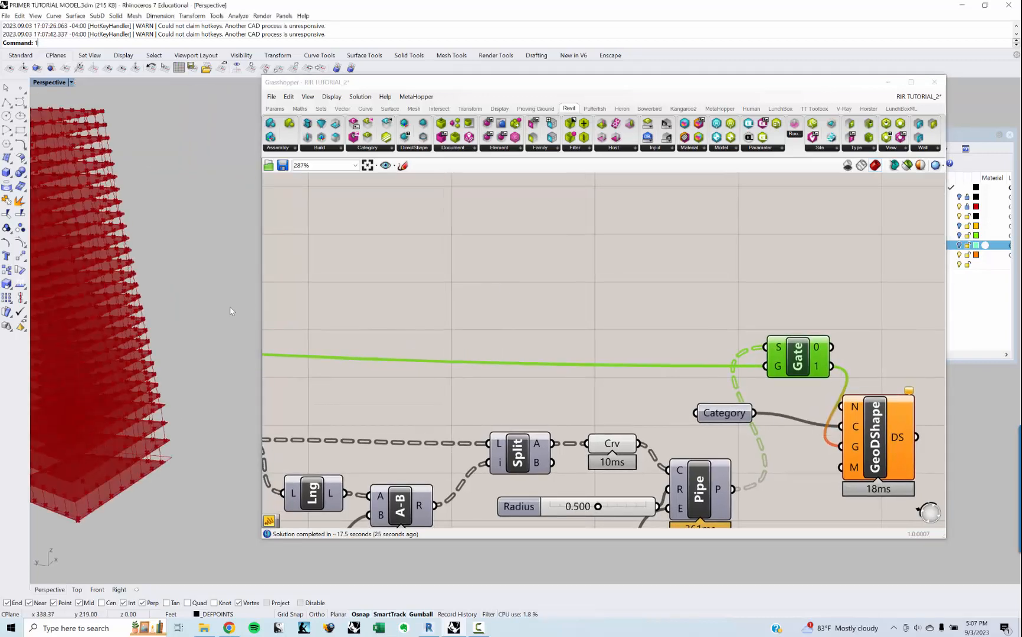
{"action": "scroll", "coordinate": [630, 358], "scroll_direction": "down", "scroll_amount": 3}
{"action": "left_click_drag", "start_coordinate": [683, 484], "coordinate": [355, 301]}
{"action": "right_click", "coordinate": [380, 248]}
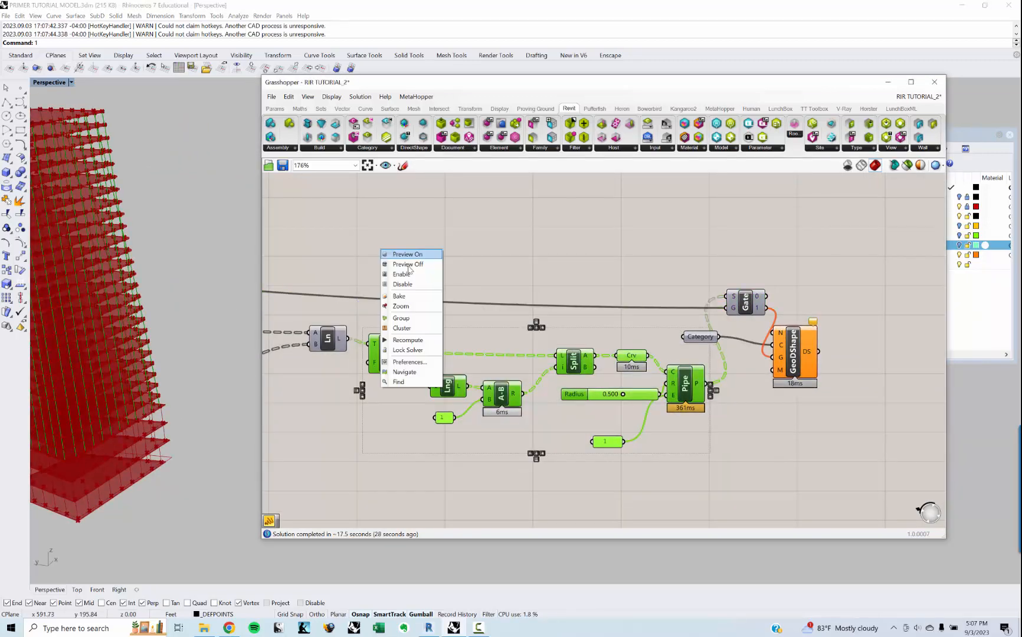
{"action": "left_click", "coordinate": [398, 264]}
{"action": "right_click_drag", "start_coordinate": [383, 274], "coordinate": [530, 247]}
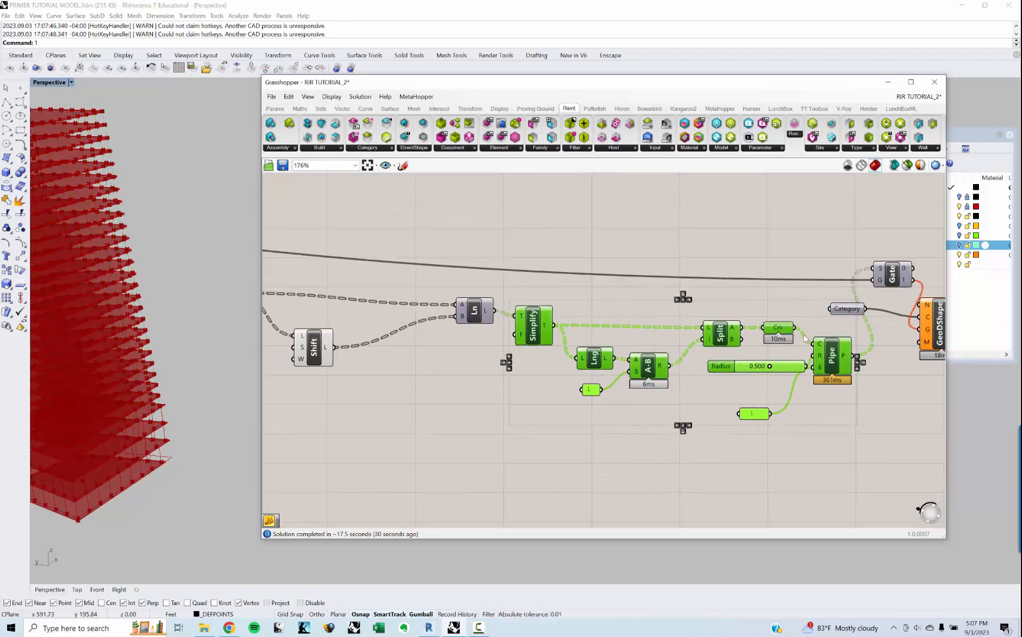
{"action": "key", "text": "ctrl+z"}
{"action": "right_click_drag", "start_coordinate": [734, 284], "coordinate": [837, 303]}
Step: Turn off the preview of the Pt parameter and the Shift component ahead of the Ln component
{"action": "left_click_drag", "start_coordinate": [444, 421], "coordinate": [290, 298]}
{"action": "right_click", "coordinate": [383, 225]}
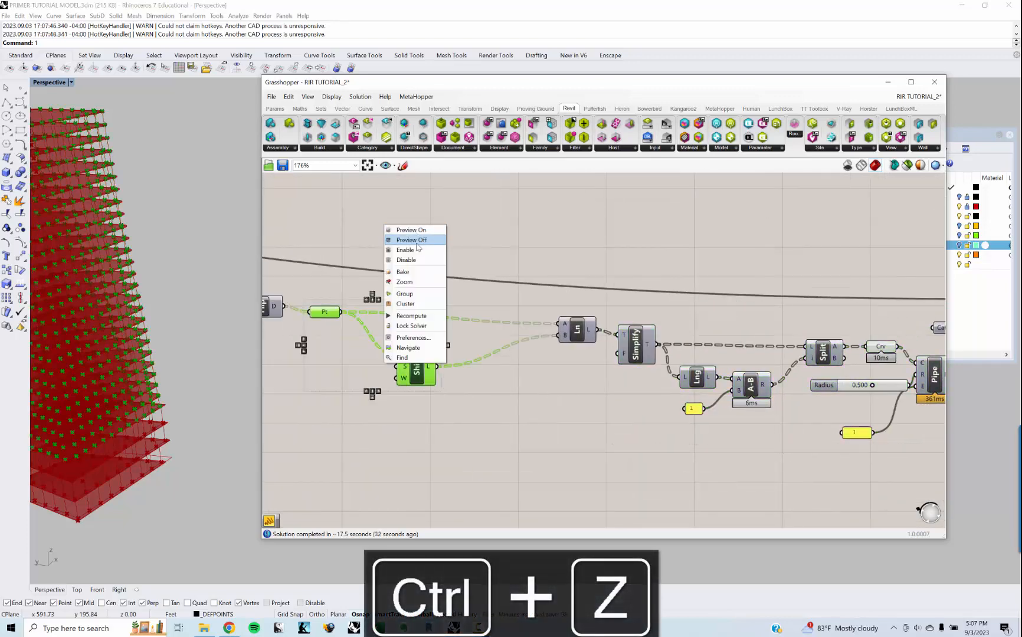
{"action": "left_click", "coordinate": [417, 244]}
{"action": "right_click_drag", "start_coordinate": [414, 342], "coordinate": [681, 319]}
{"action": "scroll", "coordinate": [614, 329], "scroll_direction": "down", "scroll_amount": 2}
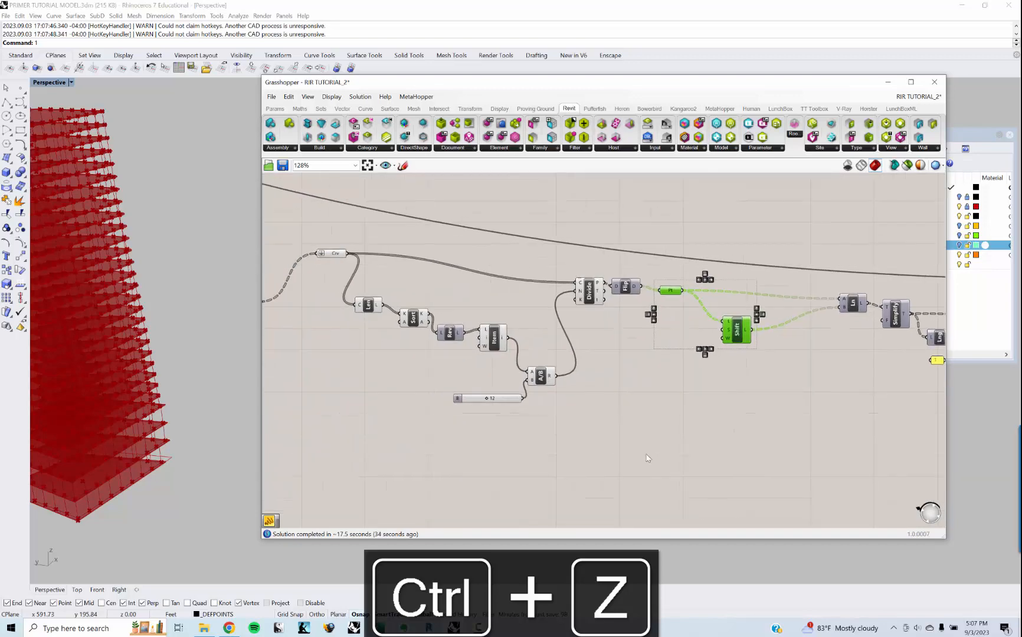
Step: Turn off the preview of the chain from the Crv parameter to the Divide component in the pipe branch
{"action": "left_click_drag", "start_coordinate": [631, 458], "coordinate": [322, 220]}
{"action": "right_click_drag", "start_coordinate": [463, 246], "coordinate": [616, 509]}
{"action": "scroll", "coordinate": [607, 306], "scroll_direction": "down", "scroll_amount": 3}
{"action": "scroll", "coordinate": [616, 509], "scroll_direction": "down", "scroll_amount": 2}
{"action": "scroll", "coordinate": [784, 434], "scroll_direction": "up", "scroll_amount": 4}
{"action": "scroll", "coordinate": [770, 462], "scroll_direction": "down", "scroll_amount": 3}
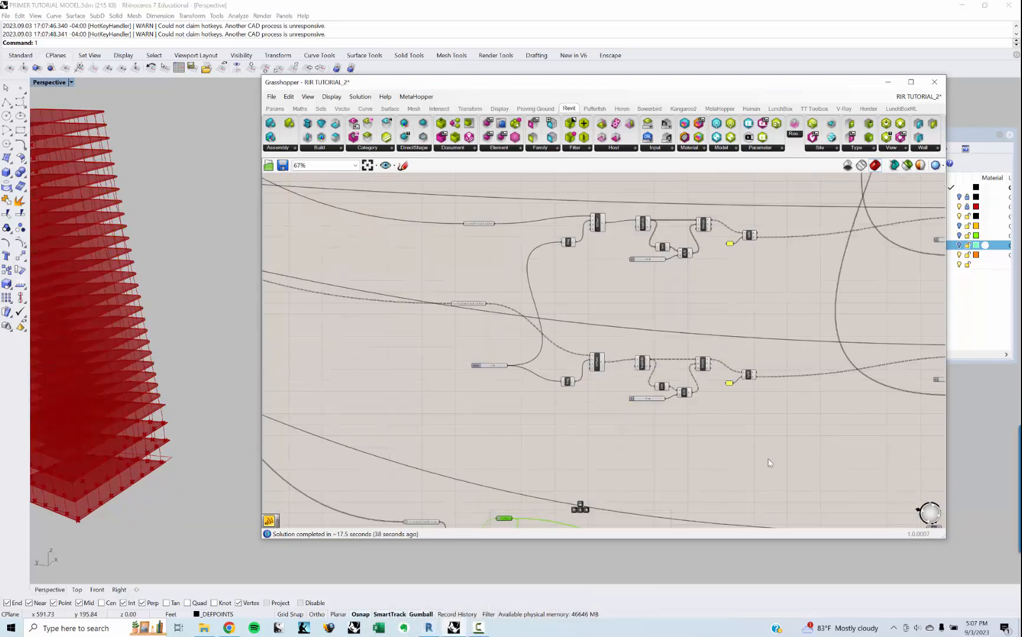
Step: Turn off the preview of the two parallel component groups that feed the column Line components
{"action": "left_click_drag", "start_coordinate": [768, 459], "coordinate": [413, 188]}
{"action": "middle_click", "coordinate": [418, 189]}
{"action": "left_click", "coordinate": [436, 207]}
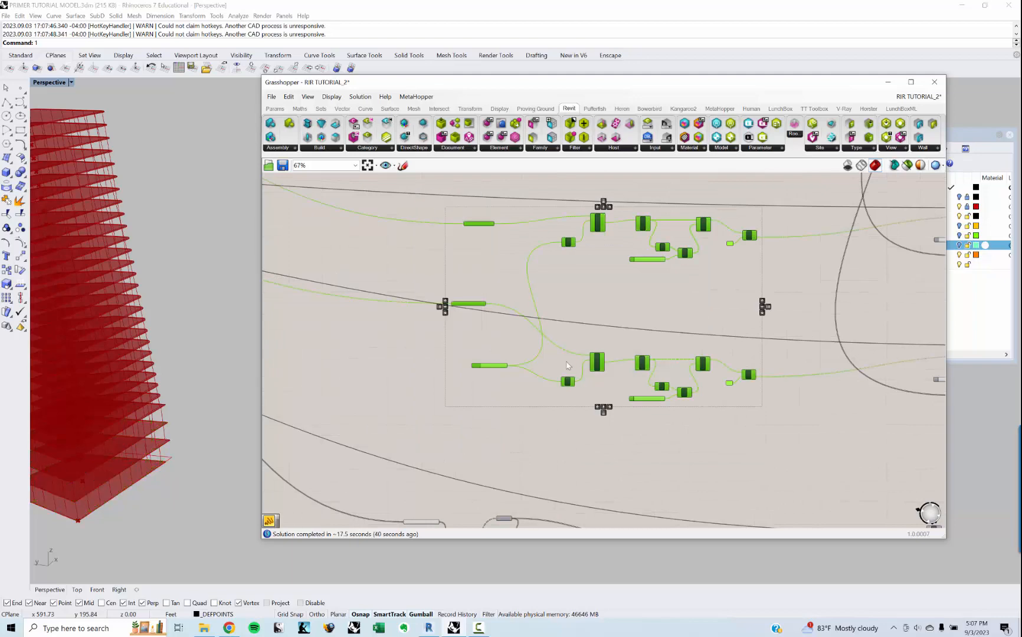
{"action": "right_click_drag", "start_coordinate": [567, 365], "coordinate": [567, 349]}
{"action": "right_click_drag", "start_coordinate": [50, 451], "coordinate": [161, 511], "text": "shift"}
{"action": "right_click_drag", "start_coordinate": [661, 271], "coordinate": [608, 301]}
{"action": "scroll", "coordinate": [607, 302], "scroll_direction": "down", "scroll_amount": 5}
{"action": "right_click_drag", "start_coordinate": [589, 213], "coordinate": [564, 282]}
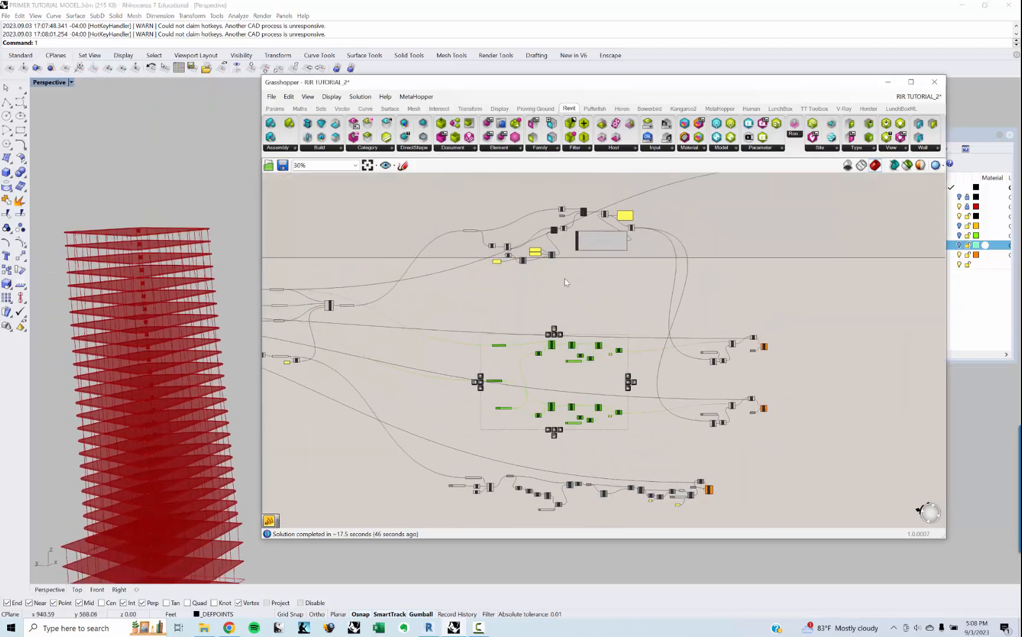
{"action": "left_click", "coordinate": [565, 280]}
{"action": "scroll", "coordinate": [479, 281], "scroll_direction": "up", "scroll_amount": 5}
{"action": "right_click_drag", "start_coordinate": [479, 281], "coordinate": [419, 422]}
{"action": "right_click_drag", "start_coordinate": [782, 276], "coordinate": [718, 309]}
{"action": "left_click_drag", "start_coordinate": [785, 419], "coordinate": [304, 210]}
{"action": "right_click", "coordinate": [328, 200]}
{"action": "left_click", "coordinate": [405, 231]}
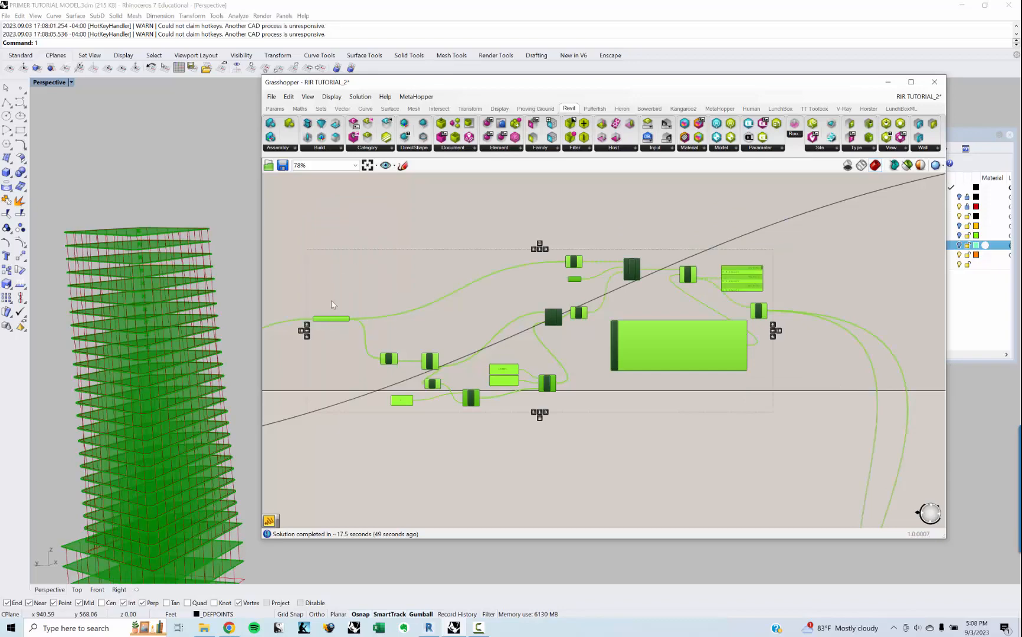
Step: Turn off the preview of the MERGED SLAB EDGED curve parameter and of the Area, pDecon and Lng components after it
{"action": "scroll", "coordinate": [330, 305], "scroll_direction": "up", "scroll_amount": 5}
{"action": "left_click_drag", "start_coordinate": [375, 360], "coordinate": [315, 273]}
{"action": "right_click", "coordinate": [351, 243]}
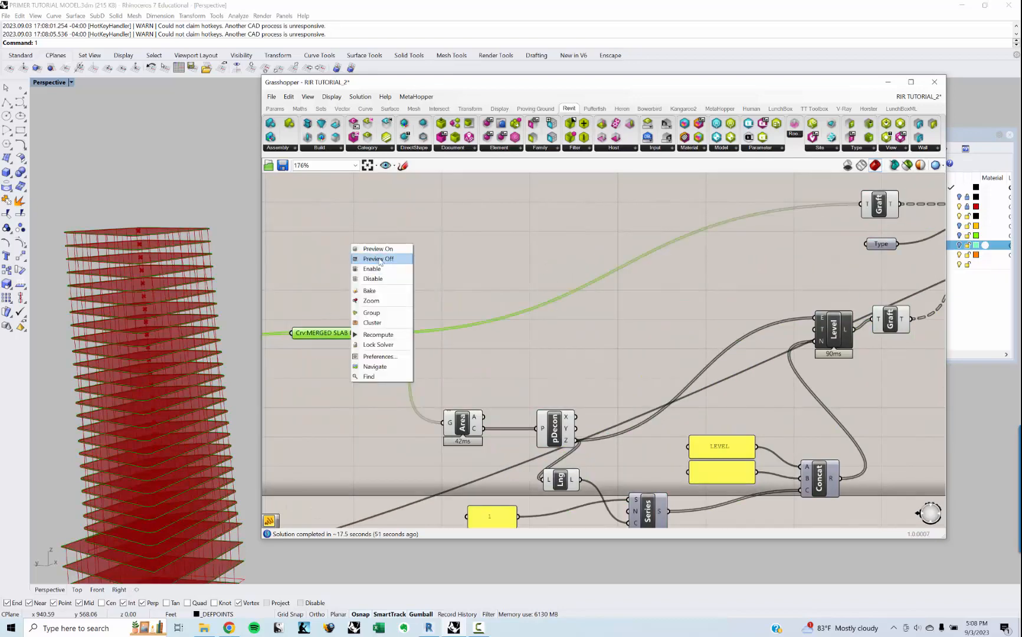
{"action": "left_click", "coordinate": [380, 258]}
{"action": "right_click_drag", "start_coordinate": [494, 392], "coordinate": [510, 302]}
{"action": "left_click_drag", "start_coordinate": [465, 322], "coordinate": [391, 272]}
{"action": "right_click", "coordinate": [423, 254]}
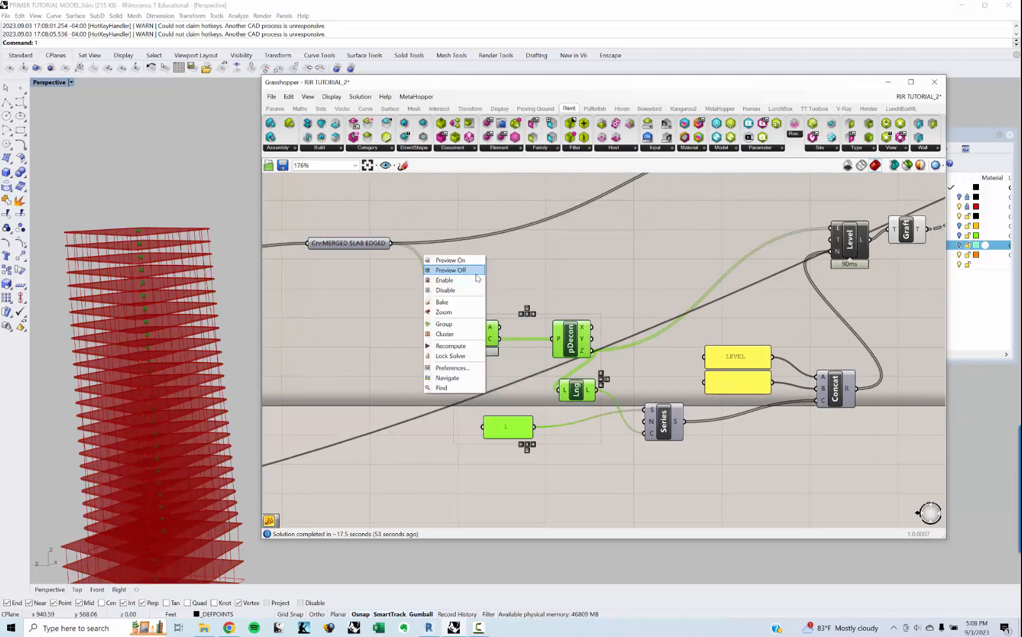
{"action": "left_click", "coordinate": [474, 271]}
Step: Turn off the preview of the Level component, both Graft components and the Type parameter feeding Floor
{"action": "right_click_drag", "start_coordinate": [574, 257], "coordinate": [447, 284]}
{"action": "scroll", "coordinate": [501, 258], "scroll_direction": "down", "scroll_amount": 4}
{"action": "scroll", "coordinate": [575, 277], "scroll_direction": "up", "scroll_amount": 3}
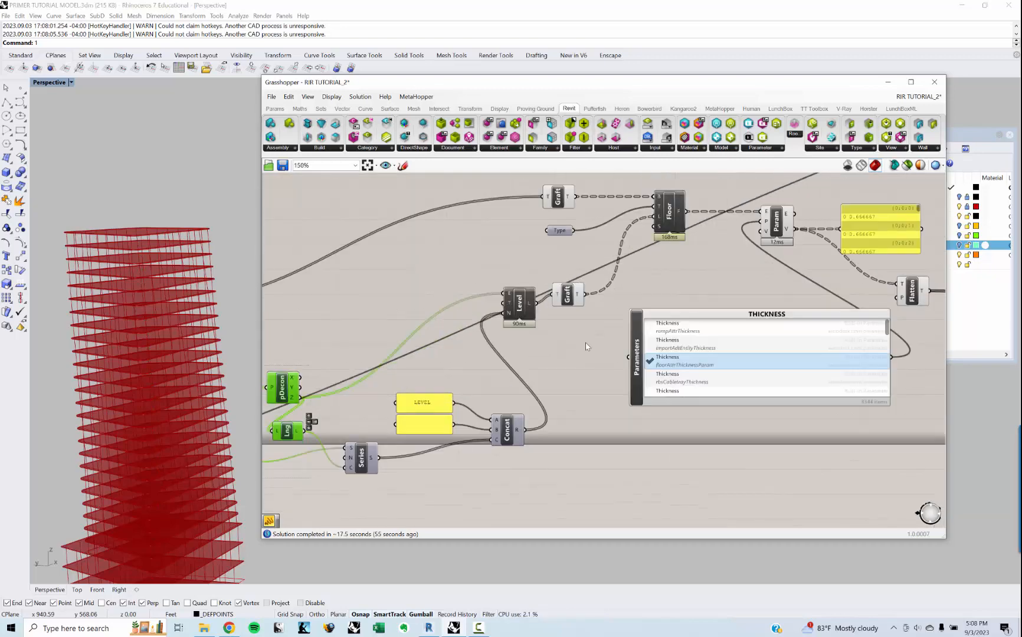
{"action": "left_click_drag", "start_coordinate": [597, 312], "coordinate": [488, 189]}
{"action": "right_click", "coordinate": [488, 185]}
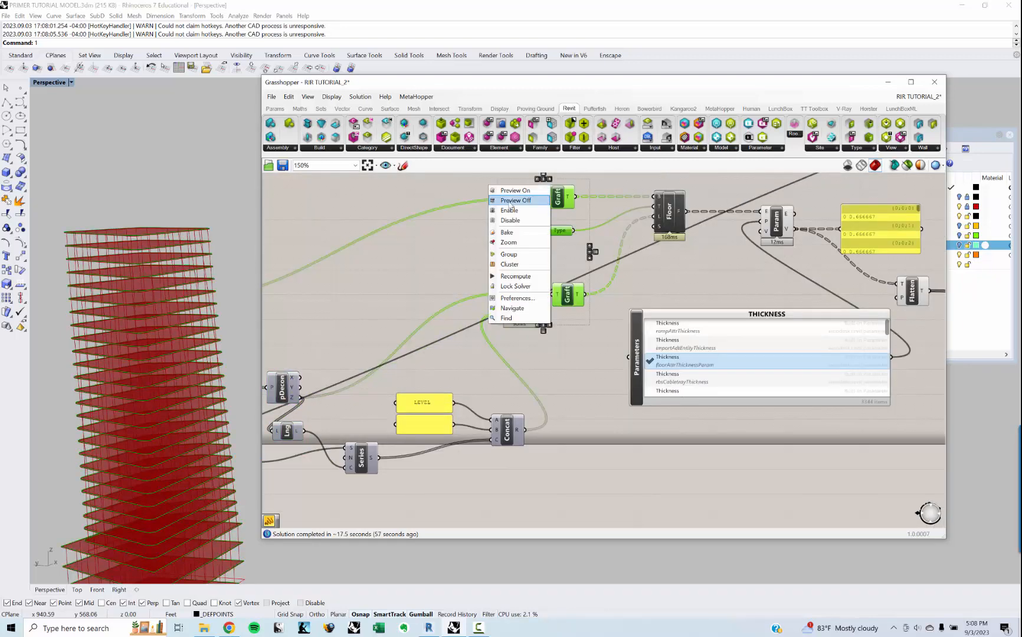
{"action": "left_click", "coordinate": [512, 201]}
{"action": "right_click_drag", "start_coordinate": [490, 234], "coordinate": [335, 266]}
{"action": "left_click", "coordinate": [626, 256]}
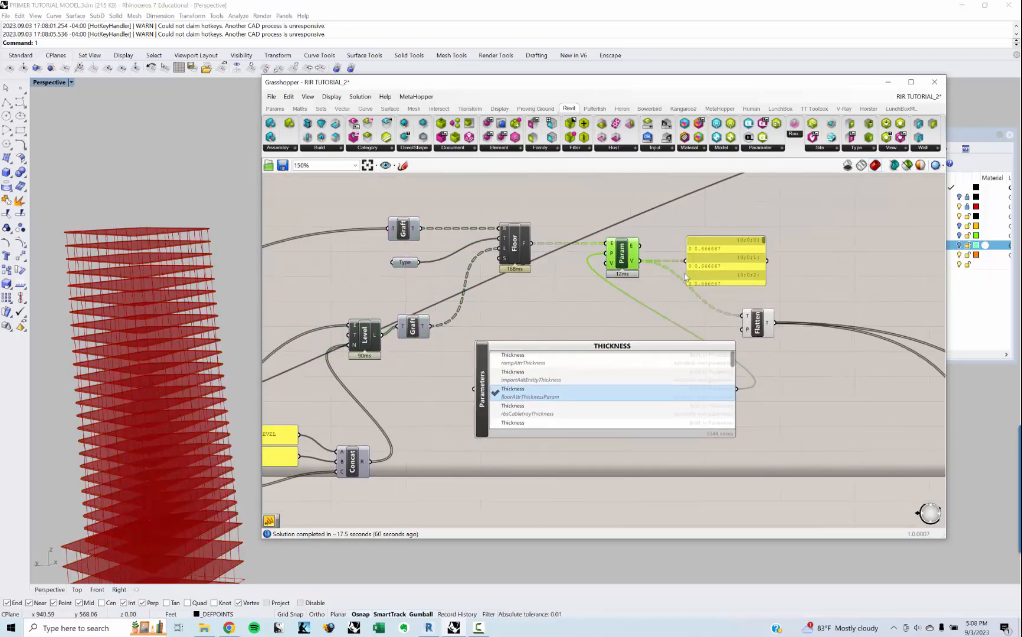
{"action": "left_click", "coordinate": [703, 293]}
{"action": "right_click_drag", "start_coordinate": [703, 293], "coordinate": [610, 283]}
{"action": "left_click", "coordinate": [663, 310]}
{"action": "left_click", "coordinate": [726, 236]}
{"action": "right_click_drag", "start_coordinate": [752, 276], "coordinate": [503, 330]}
Step: Select the lone Crv parameter at the end of the long upper wire and examine its curve at the tower's base
{"action": "scroll", "coordinate": [503, 330], "scroll_direction": "down", "scroll_amount": 5}
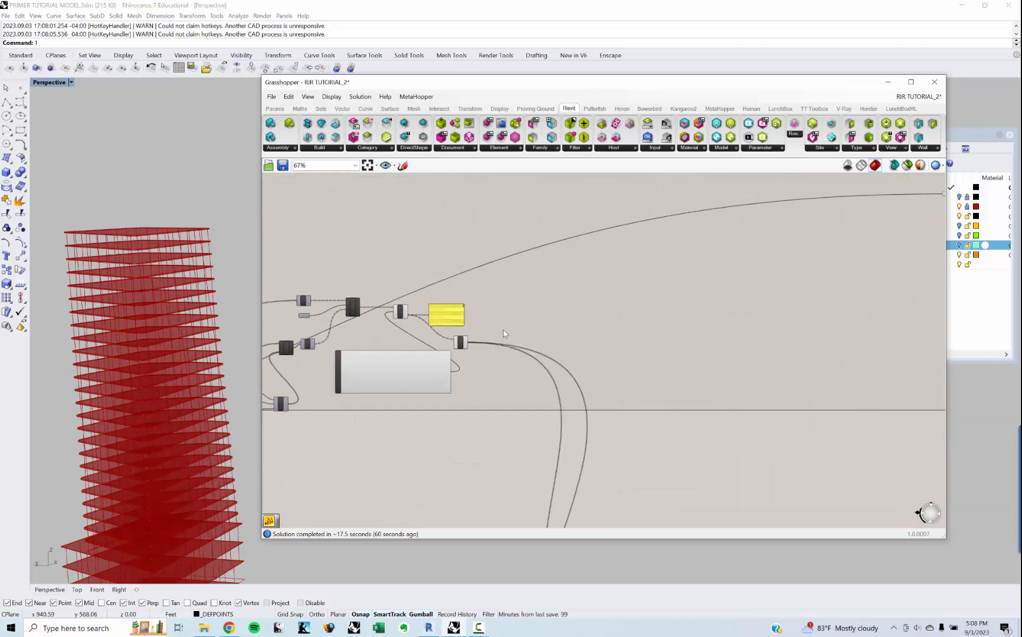
{"action": "scroll", "coordinate": [503, 334], "scroll_direction": "down", "scroll_amount": 5}
{"action": "right_click_drag", "start_coordinate": [613, 337], "coordinate": [483, 306]}
{"action": "right_click_drag", "start_coordinate": [514, 375], "coordinate": [509, 303]}
{"action": "scroll", "coordinate": [487, 371], "scroll_direction": "up", "scroll_amount": 7}
{"action": "right_click_drag", "start_coordinate": [488, 392], "coordinate": [494, 333]}
{"action": "scroll", "coordinate": [500, 370], "scroll_direction": "down", "scroll_amount": 8}
{"action": "right_click_drag", "start_coordinate": [557, 182], "coordinate": [506, 295]}
{"action": "scroll", "coordinate": [508, 294], "scroll_direction": "up", "scroll_amount": 9}
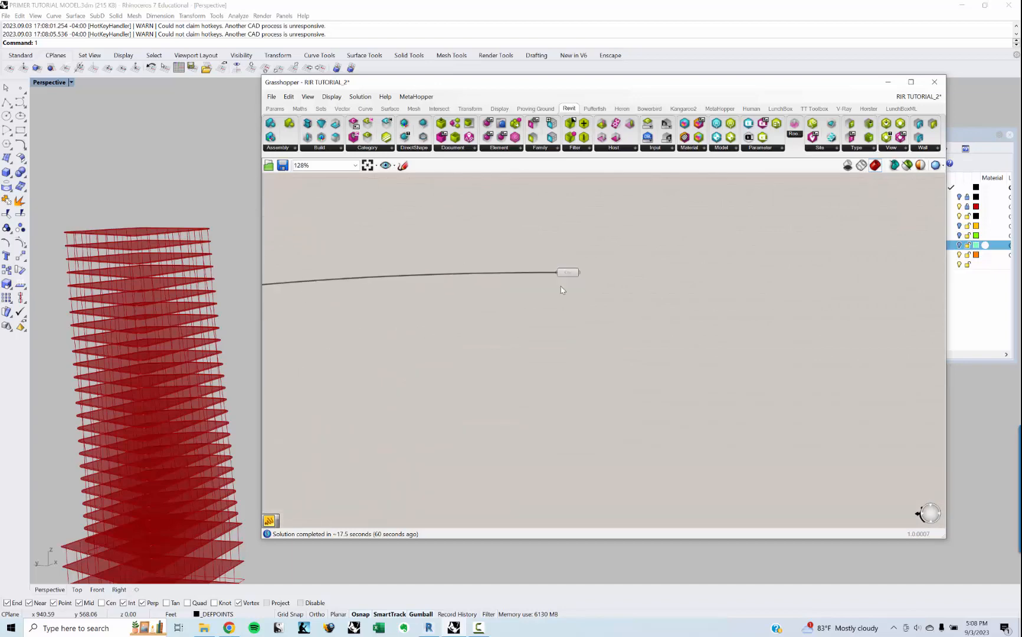
{"action": "scroll", "coordinate": [562, 289], "scroll_direction": "up", "scroll_amount": 3}
{"action": "right_click_drag", "start_coordinate": [108, 470], "coordinate": [160, 383]}
{"action": "scroll", "coordinate": [142, 443], "scroll_direction": "up", "scroll_amount": 8}
{"action": "scroll", "coordinate": [144, 431], "scroll_direction": "down", "scroll_amount": 5}
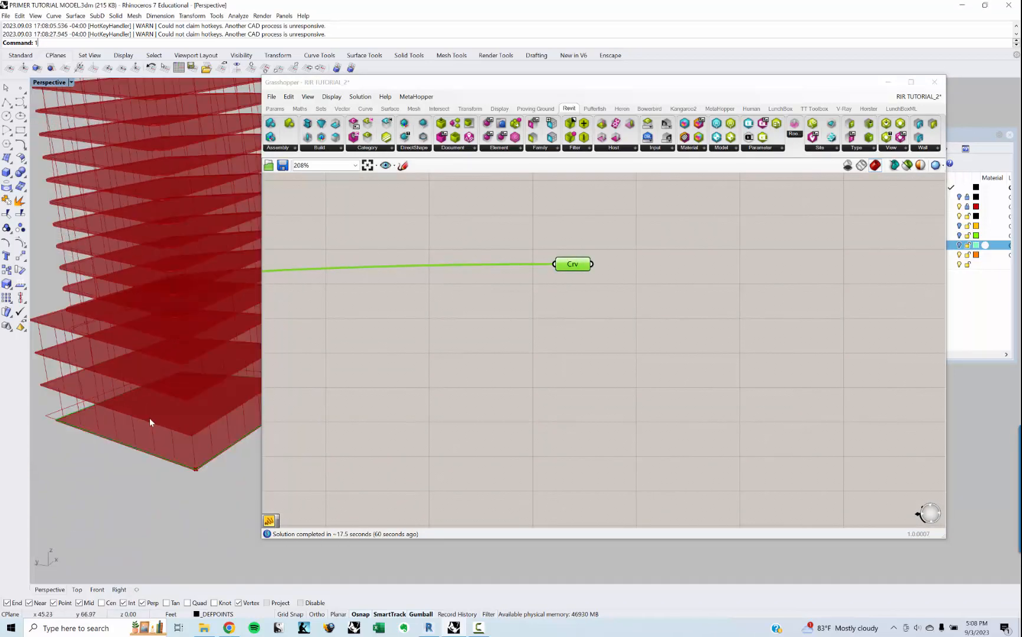
{"action": "scroll", "coordinate": [147, 413], "scroll_direction": "down", "scroll_amount": 4}
Step: Switch the Rhino viewport to the Top view and frame the building's footprint
{"action": "type", "text": "1TOP"}
{"action": "key", "text": "Return"}
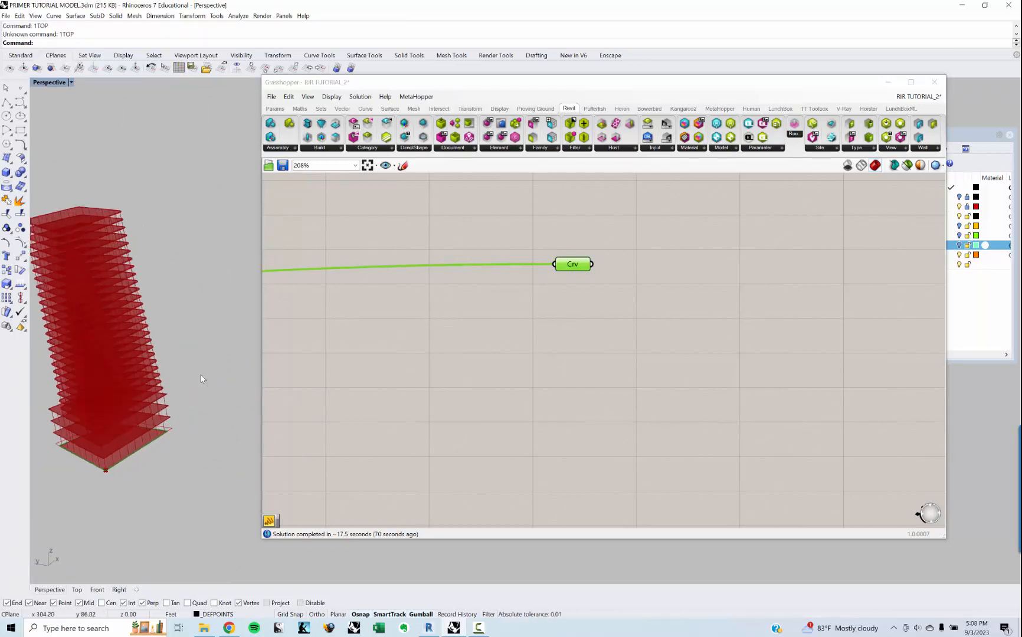
{"action": "key", "text": "Return"}
{"action": "scroll", "coordinate": [190, 376], "scroll_direction": "down", "scroll_amount": 7}
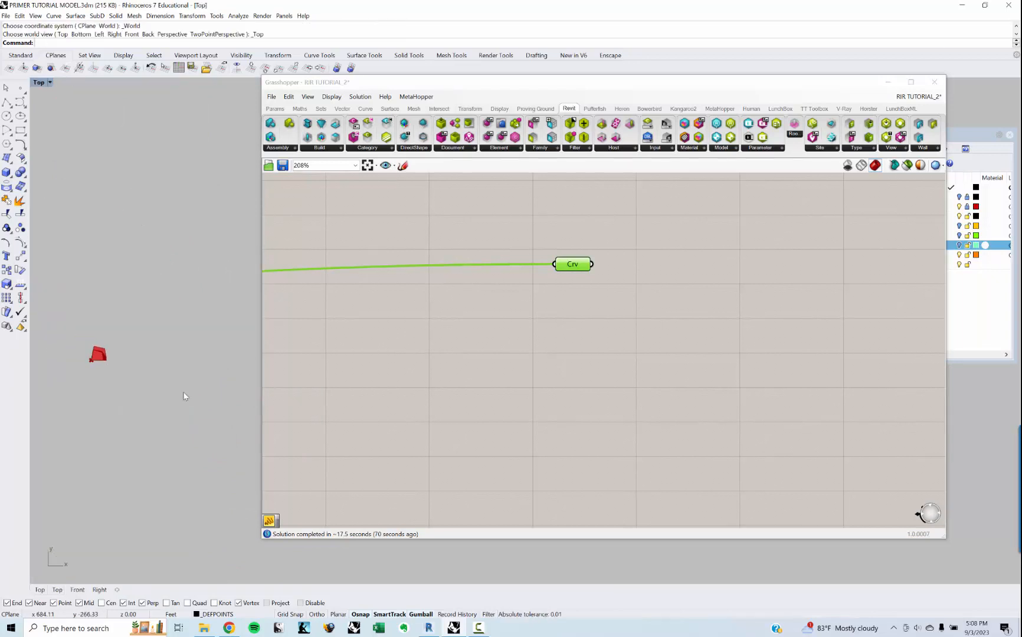
{"action": "scroll", "coordinate": [127, 363], "scroll_direction": "up", "scroll_amount": 9}
{"action": "right_click_drag", "start_coordinate": [70, 354], "coordinate": [154, 368]}
{"action": "scroll", "coordinate": [110, 353], "scroll_direction": "up", "scroll_amount": 8}
{"action": "right_click_drag", "start_coordinate": [97, 300], "coordinate": [154, 302]}
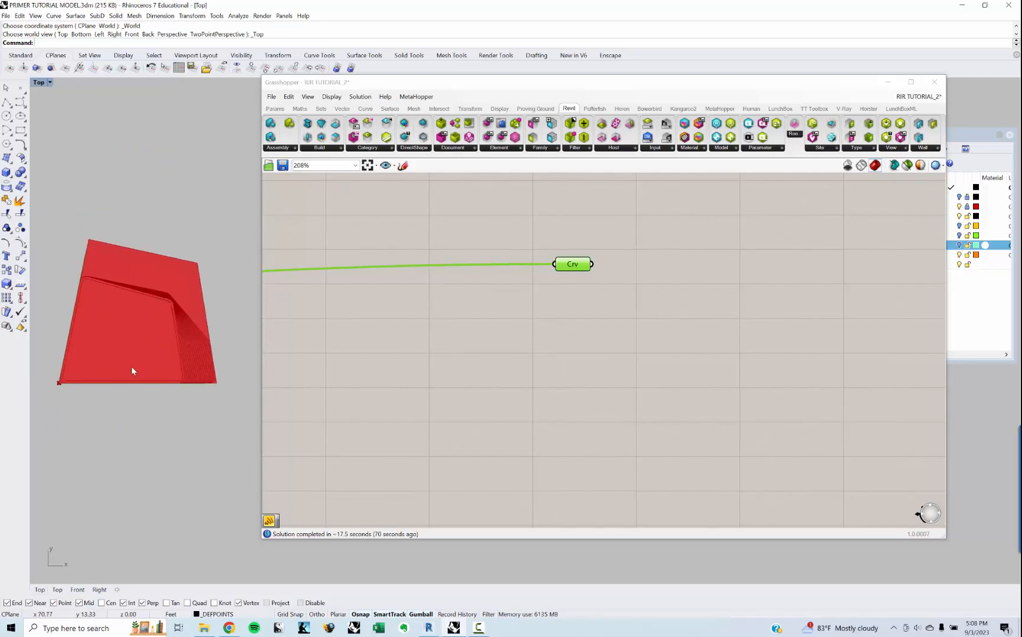
Step: Examine the footprint from above, return the Rhino viewport to Perspective and frame the tower's base slabs
{"action": "right_click_drag", "start_coordinate": [131, 367], "coordinate": [137, 383]}
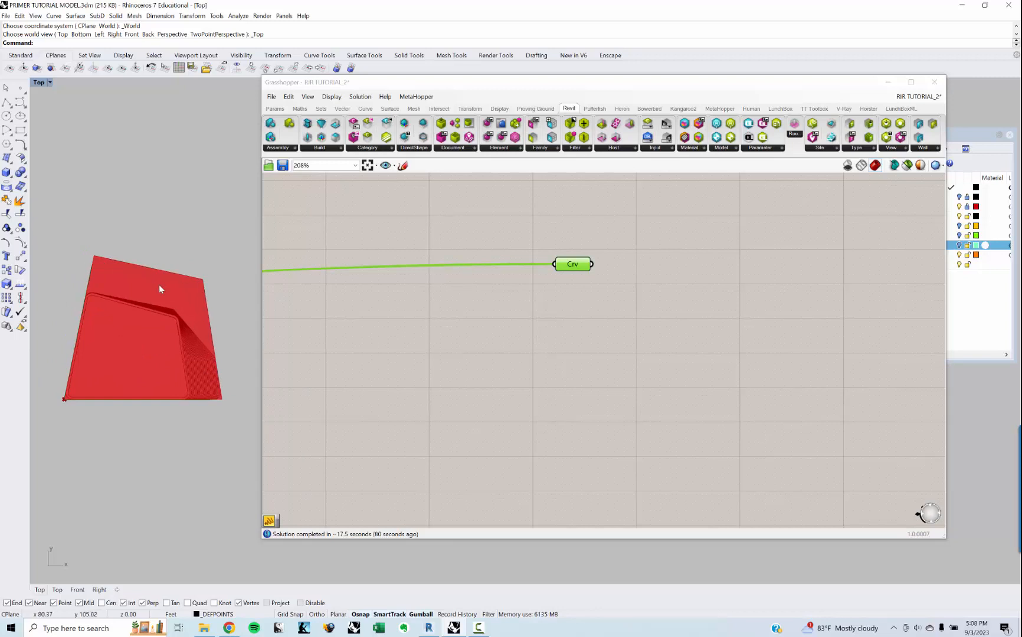
{"action": "right_click_drag", "start_coordinate": [160, 285], "coordinate": [221, 322]}
{"action": "middle_click", "coordinate": [161, 299]}
{"action": "left_click", "coordinate": [137, 289]}
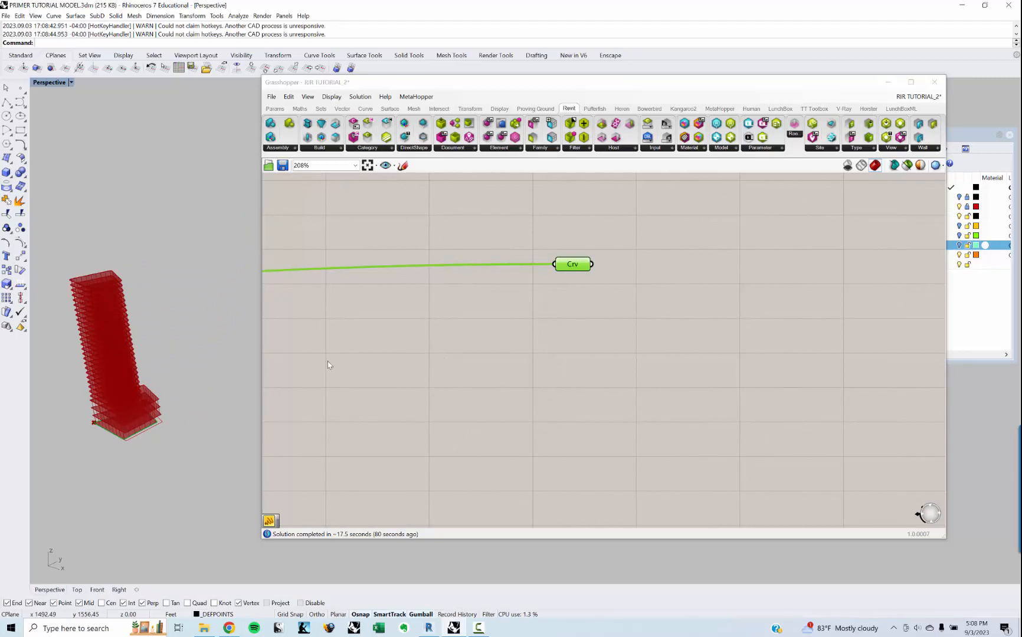
{"action": "right_click_drag", "start_coordinate": [159, 399], "coordinate": [177, 463]}
{"action": "scroll", "coordinate": [109, 464], "scroll_direction": "up", "scroll_amount": 5}
{"action": "right_click_drag", "start_coordinate": [247, 447], "coordinate": [229, 410], "text": "shift"}
{"action": "scroll", "coordinate": [134, 428], "scroll_direction": "up", "scroll_amount": 5}
{"action": "right_click_drag", "start_coordinate": [229, 410], "coordinate": [201, 443]}
{"action": "right_click_drag", "start_coordinate": [260, 425], "coordinate": [218, 438], "text": "shift"}
{"action": "right_click_drag", "start_coordinate": [428, 385], "coordinate": [416, 398]}
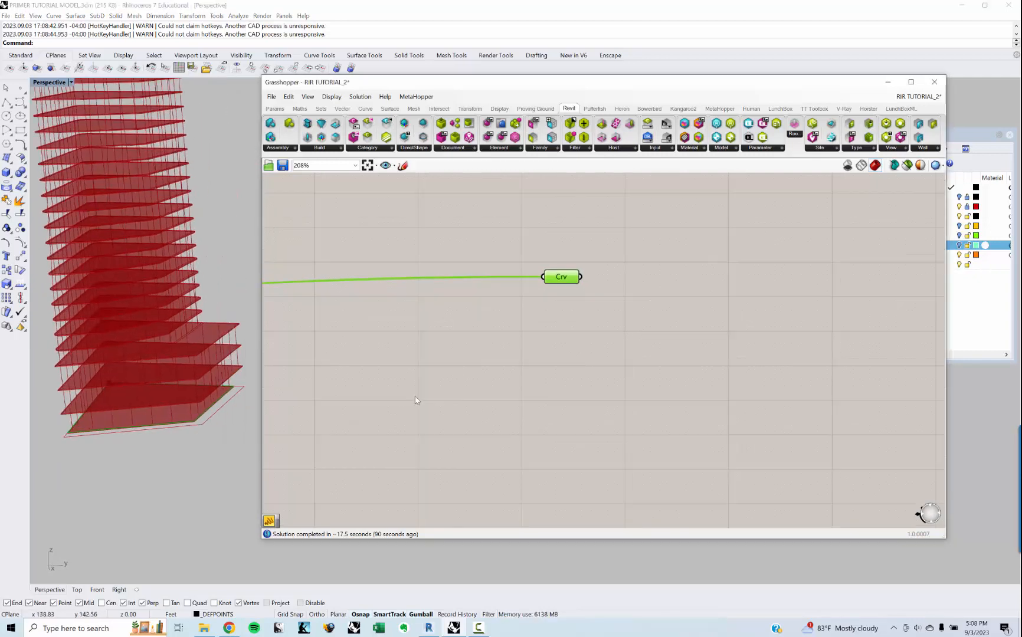
Step: Add an Explode component beside the lone Crv parameter and feed the curve into its C input
{"action": "left_click", "coordinate": [553, 297]}
{"action": "left_click", "coordinate": [562, 279]}
{"action": "double_click", "coordinate": [635, 301]}
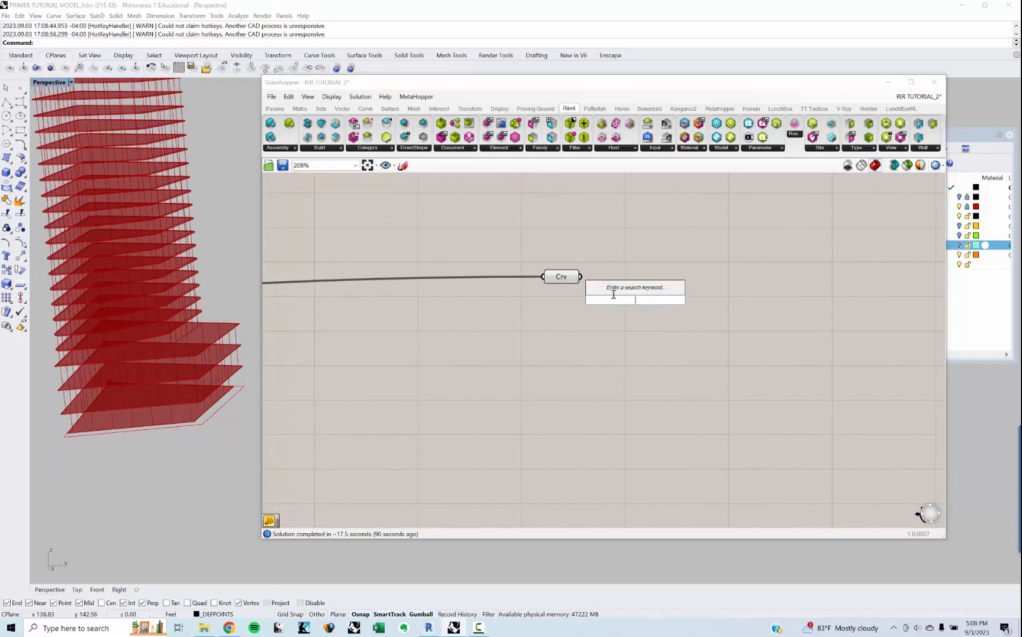
{"action": "type", "text": "EXPLODE"}
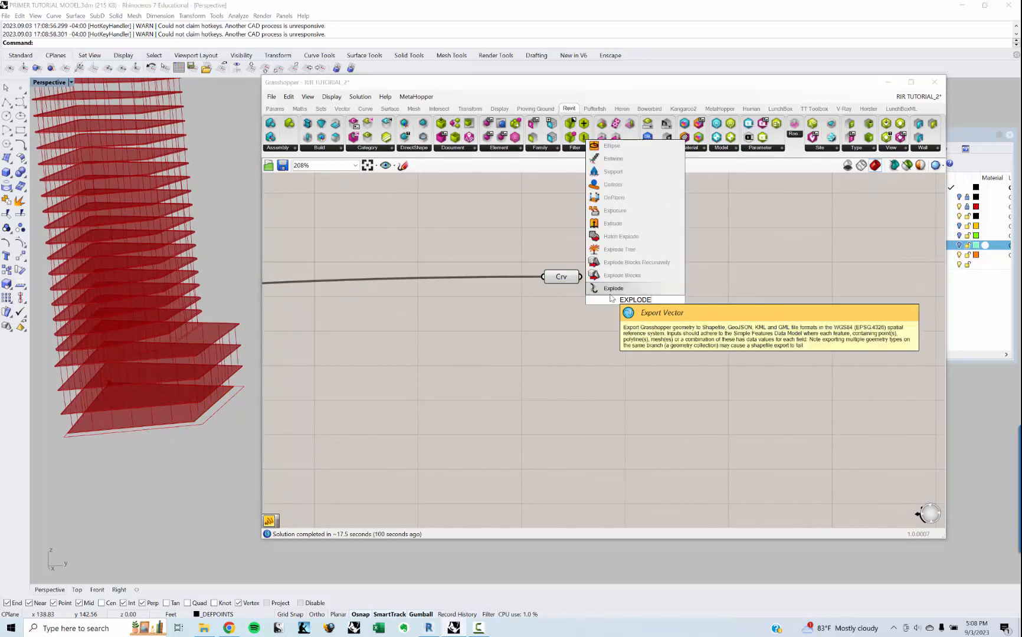
{"action": "key", "text": "Return"}
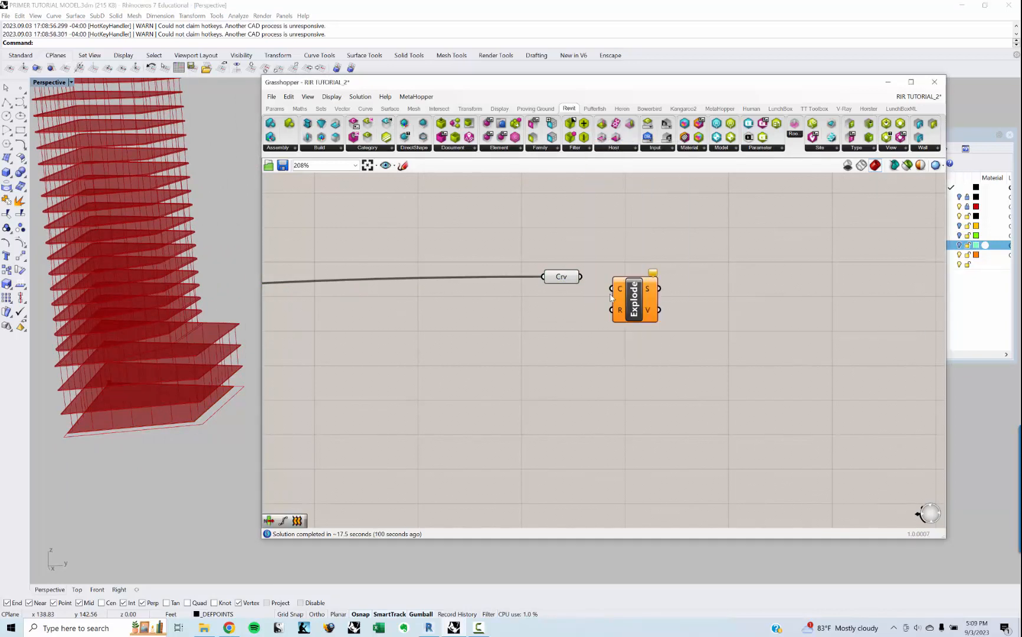
{"action": "left_click_drag", "start_coordinate": [581, 276], "coordinate": [611, 288]}
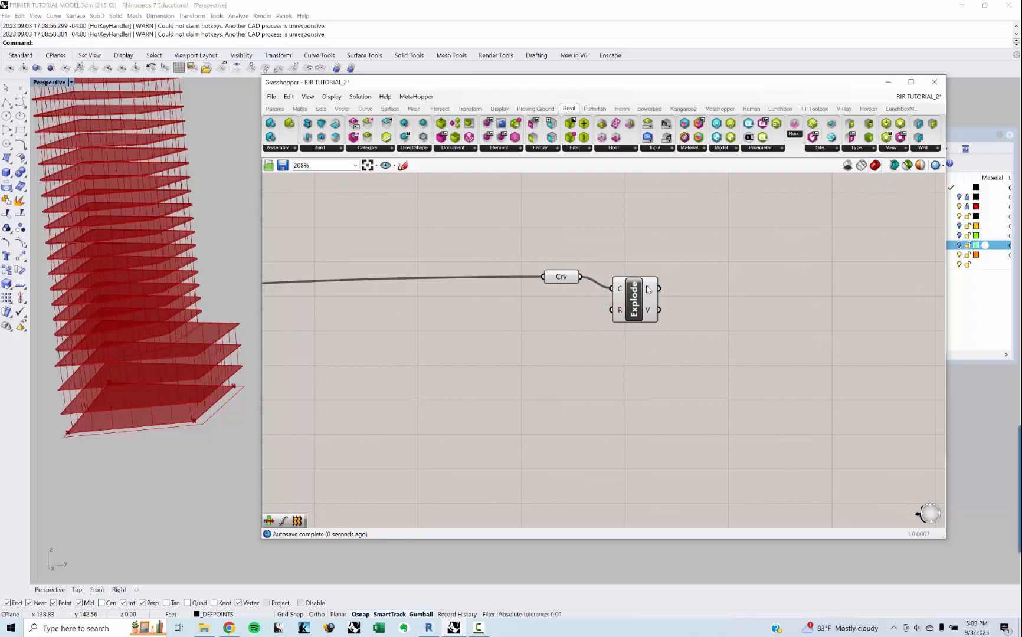
Step: Add a List Item component fed by Explode's S output and extend its outputs through +3
{"action": "scroll", "coordinate": [646, 331], "scroll_direction": "up", "scroll_amount": 3}
{"action": "double_click", "coordinate": [646, 332]}
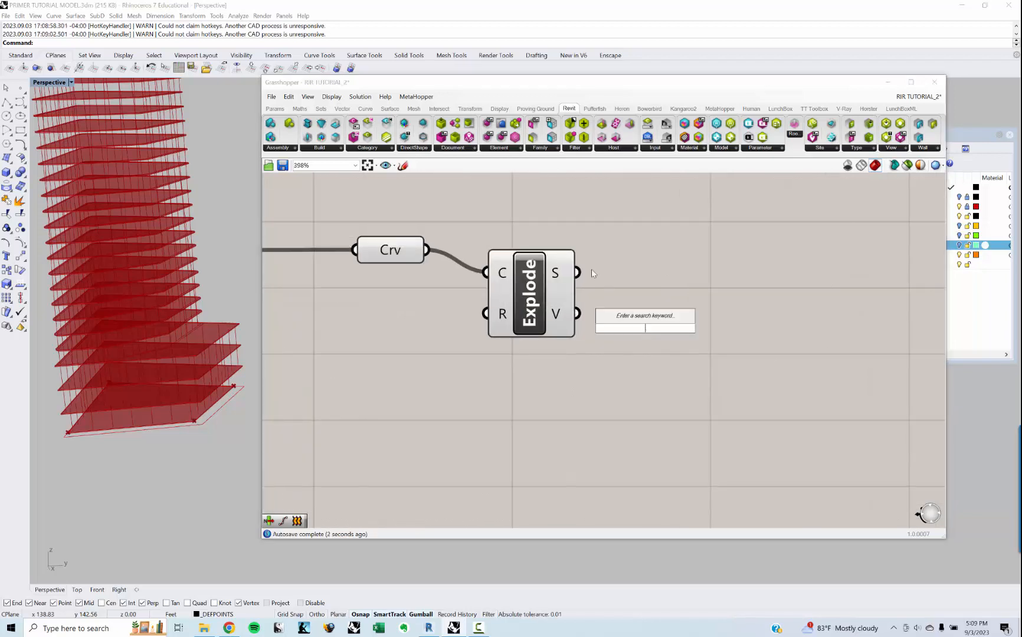
{"action": "type", "text": "LIST ITE"}
{"action": "key", "text": "Return"}
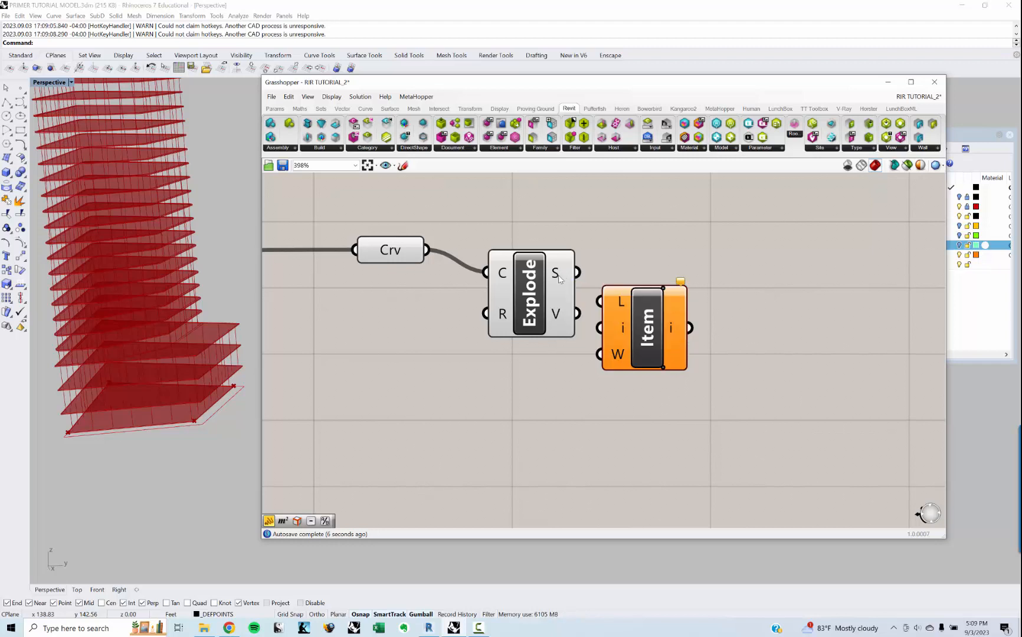
{"action": "left_click_drag", "start_coordinate": [577, 274], "coordinate": [611, 300]}
{"action": "right_click_drag", "start_coordinate": [660, 328], "coordinate": [529, 350]}
{"action": "scroll", "coordinate": [530, 349], "scroll_direction": "up", "scroll_amount": 1}
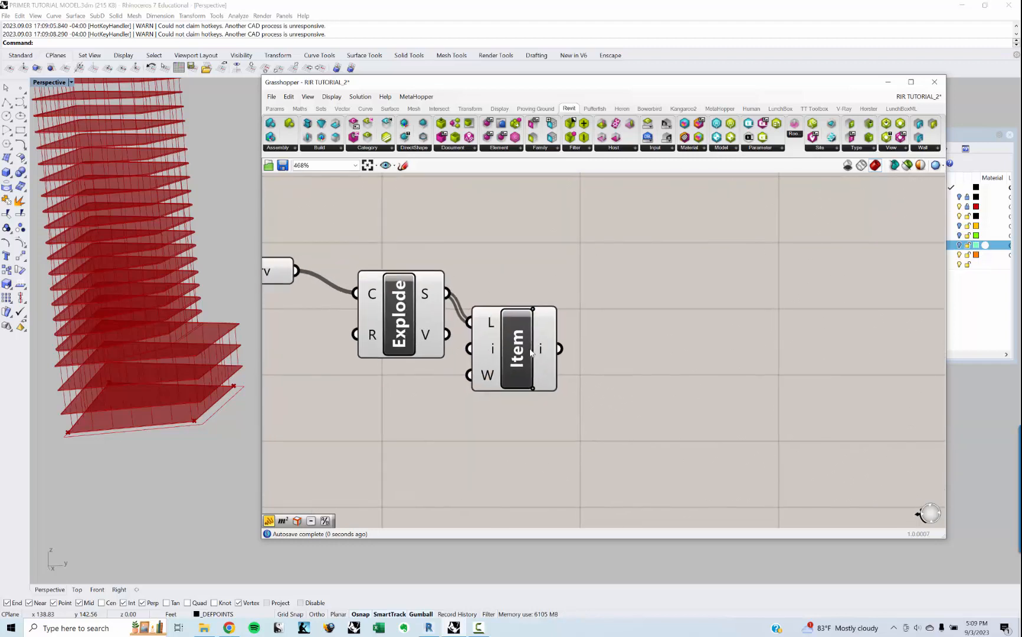
{"action": "scroll", "coordinate": [530, 353], "scroll_direction": "up", "scroll_amount": 2}
{"action": "left_click", "coordinate": [582, 371]}
{"action": "left_click", "coordinate": [583, 371]}
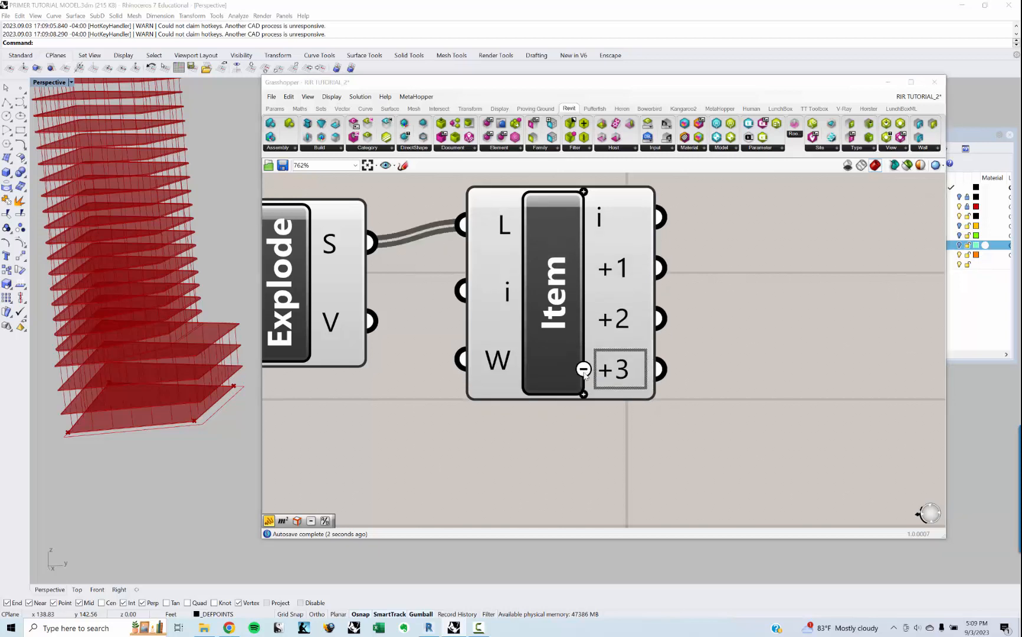
{"action": "right_click_drag", "start_coordinate": [633, 246], "coordinate": [558, 314]}
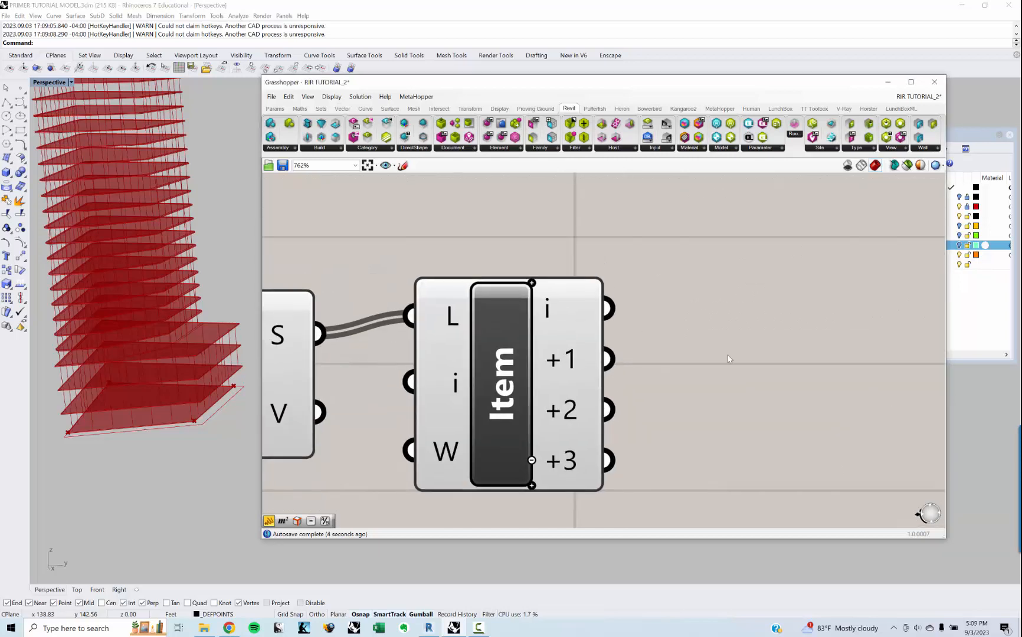
Step: Add a Curve parameter and connect it to List Item's first output, i
{"action": "double_click", "coordinate": [729, 352]}
{"action": "type", "text": "cuRVE"}
{"action": "left_click", "coordinate": [728, 344]}
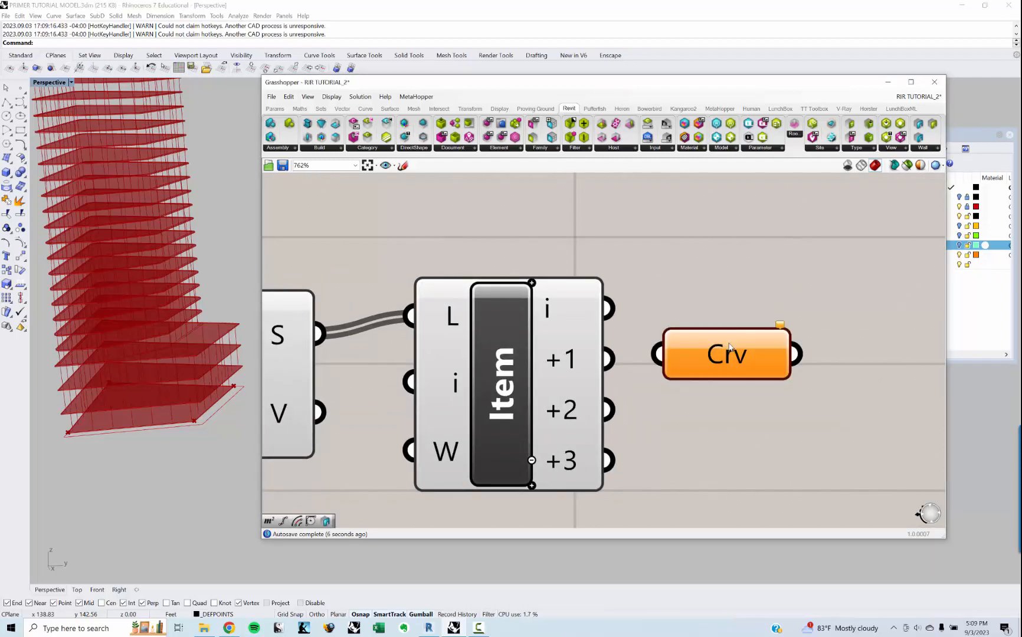
{"action": "left_click_drag", "start_coordinate": [712, 346], "coordinate": [742, 314]}
{"action": "left_click_drag", "start_coordinate": [611, 308], "coordinate": [685, 322]}
{"action": "left_click_drag", "start_coordinate": [725, 324], "coordinate": [747, 311]}
Step: Check which base edge the new Crv parameter holds and rename the parameter Crv:CURTAIN
{"action": "right_click_drag", "start_coordinate": [195, 427], "coordinate": [154, 435]}
{"action": "right_click", "coordinate": [779, 312]}
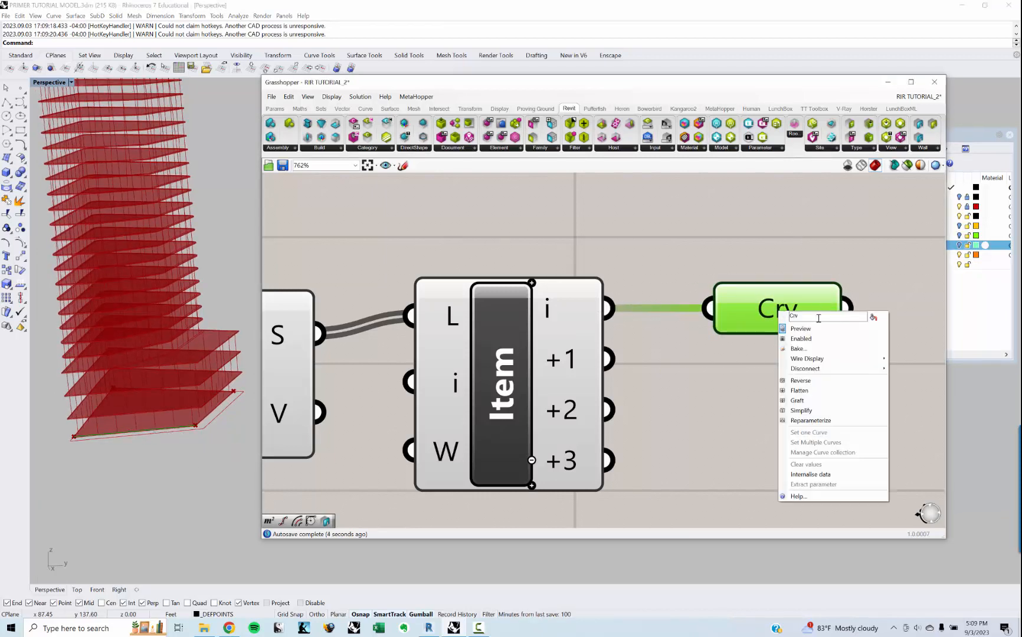
{"action": "type", "text": ":CURTAIN"}
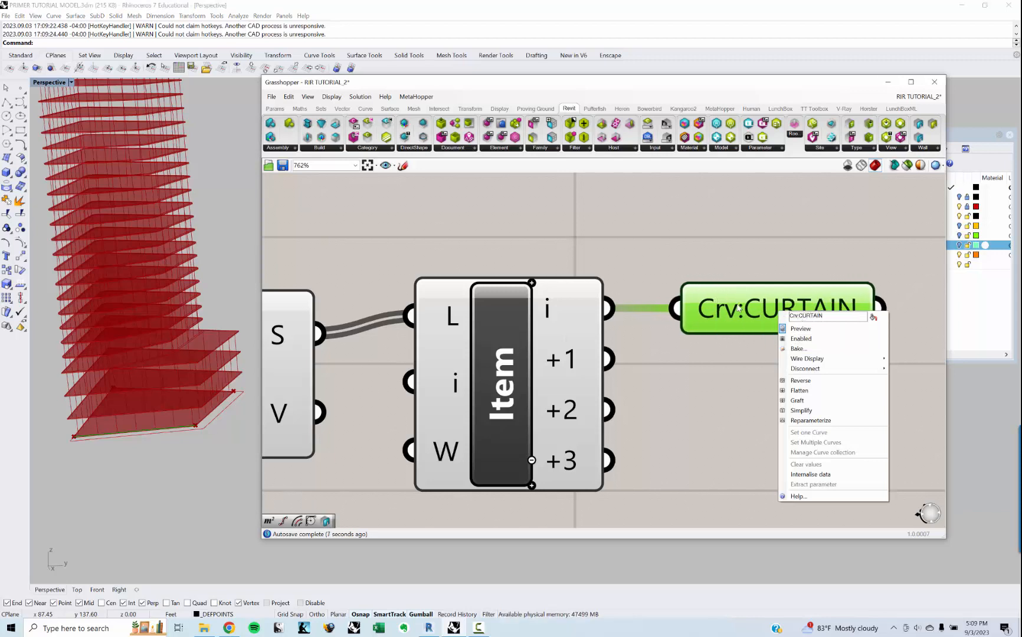
{"action": "key", "text": "Return"}
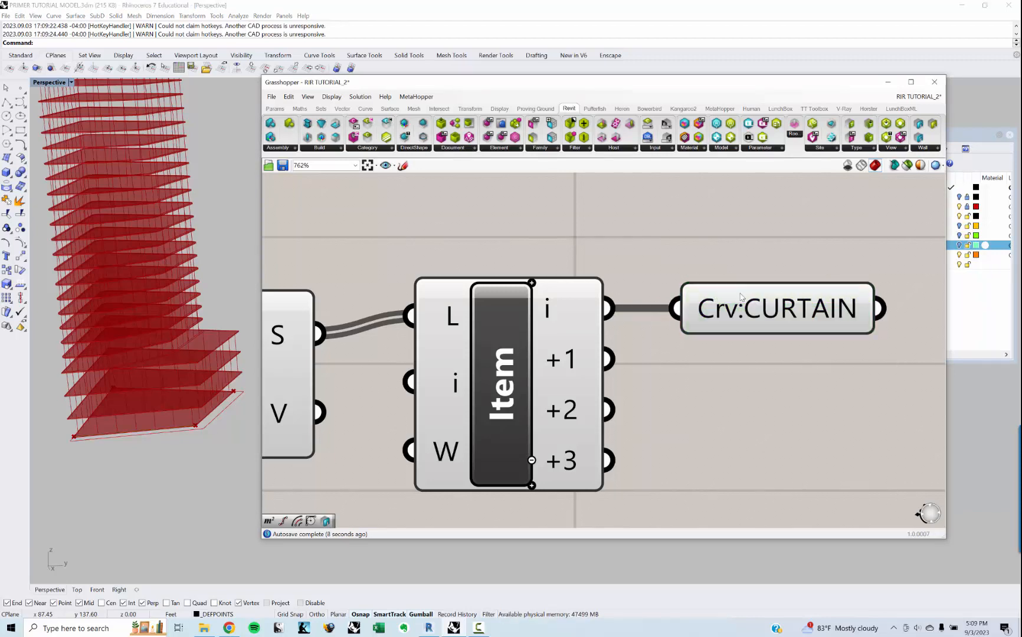
{"action": "left_click", "coordinate": [742, 323]}
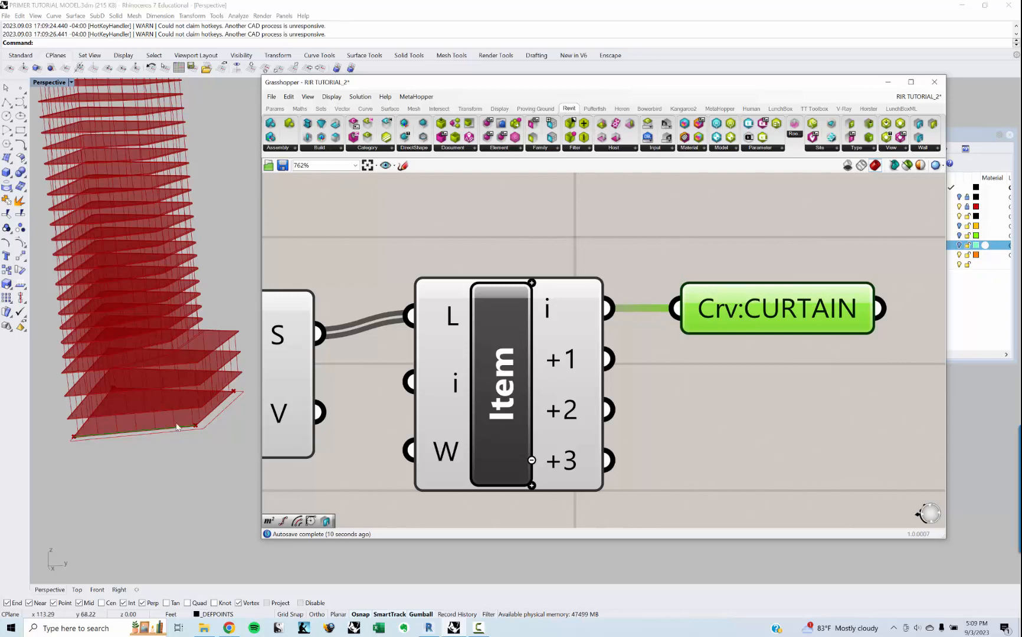
Step: Duplicate the Crv:CURTAIN parameter, connect the copy to List Item's +1 output and line it up under the original
{"action": "left_click_drag", "start_coordinate": [750, 323], "coordinate": [757, 369]}
{"action": "key", "text": "ctrl+c"}
{"action": "key", "text": "ctrl+v"}
{"action": "left_click_drag", "start_coordinate": [606, 356], "coordinate": [766, 367]}
{"action": "scroll", "coordinate": [766, 366], "scroll_direction": "down", "scroll_amount": 4}
{"action": "right_click_drag", "start_coordinate": [766, 367], "coordinate": [649, 398]}
{"action": "left_click_drag", "start_coordinate": [724, 467], "coordinate": [660, 332]}
{"action": "left_click_drag", "start_coordinate": [667, 387], "coordinate": [703, 411]}
Step: Duplicate Crv:CURTAIN again, connect the copy to List Item's +2 output and rename it Crv:PARTY
{"action": "left_click", "coordinate": [704, 342]}
{"action": "key", "text": "ctrl+c"}
{"action": "key", "text": "ctrl+v"}
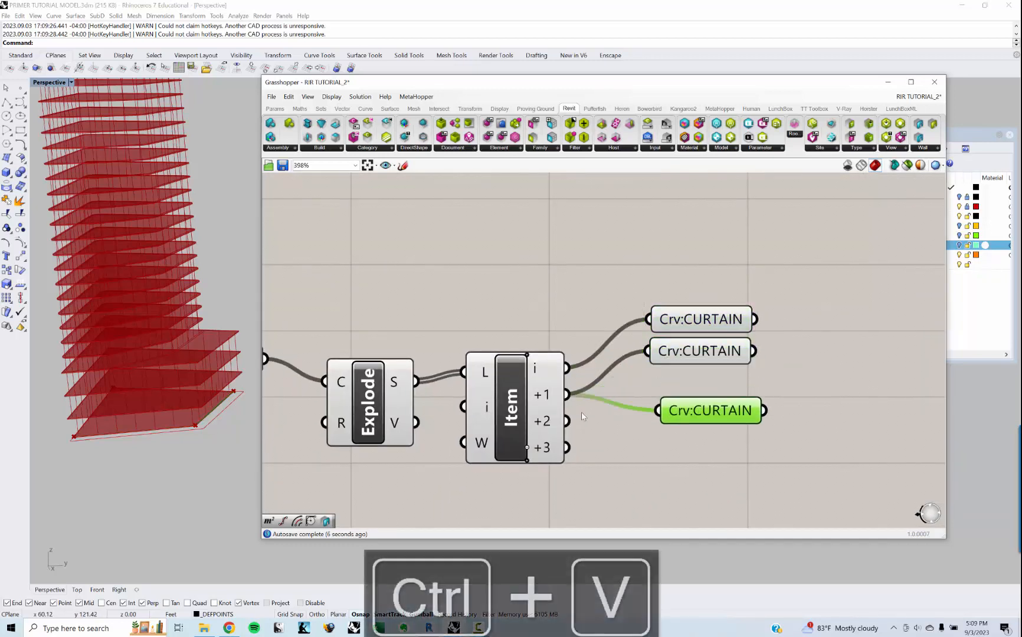
{"action": "left_click_drag", "start_coordinate": [566, 420], "coordinate": [658, 411]}
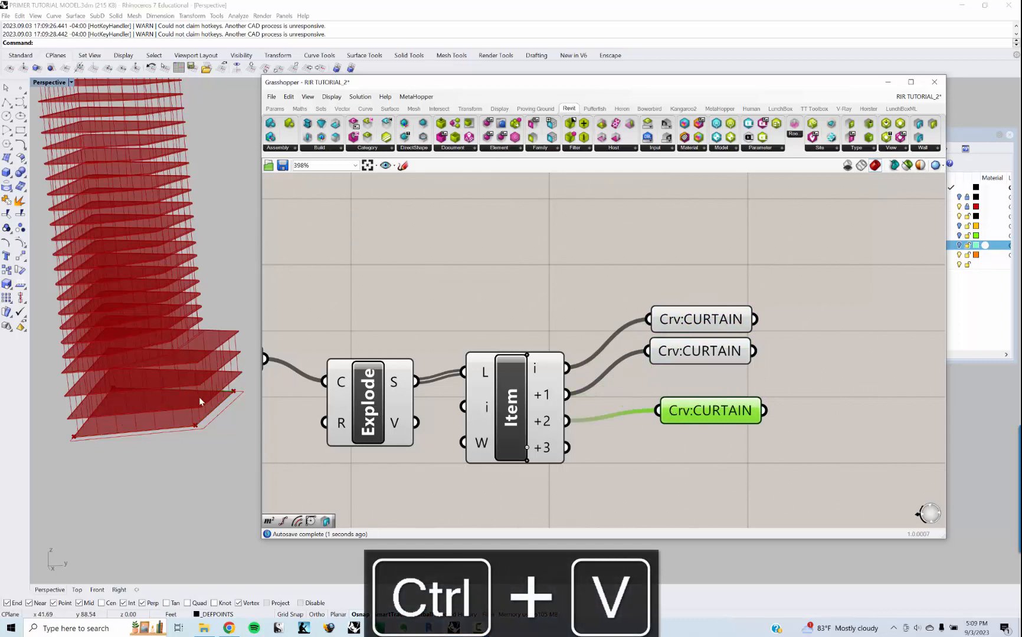
{"action": "right_click_drag", "start_coordinate": [199, 397], "coordinate": [215, 461]}
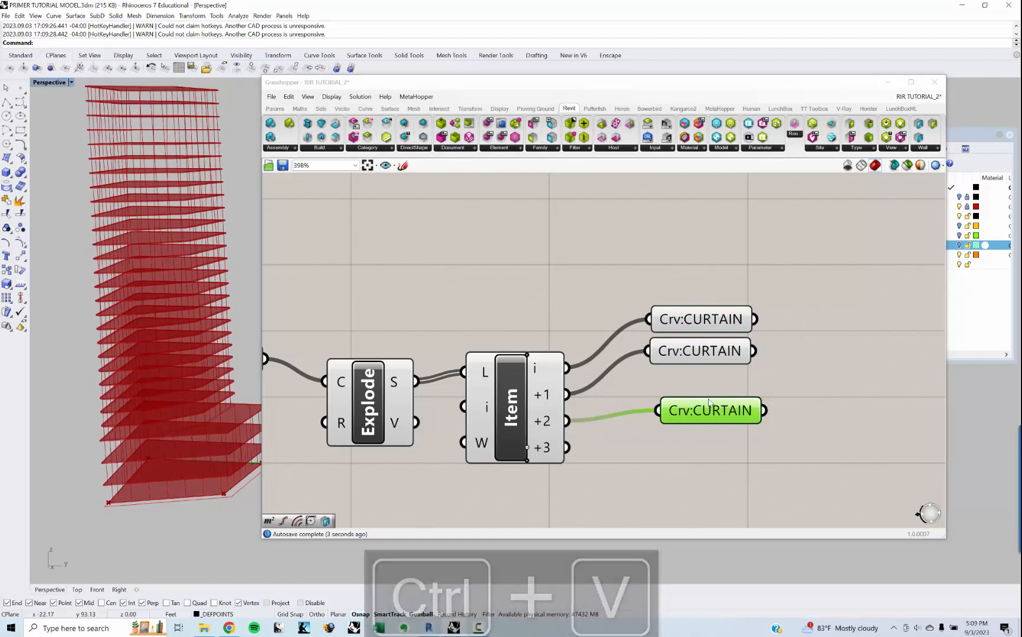
{"action": "right_click", "coordinate": [706, 415]}
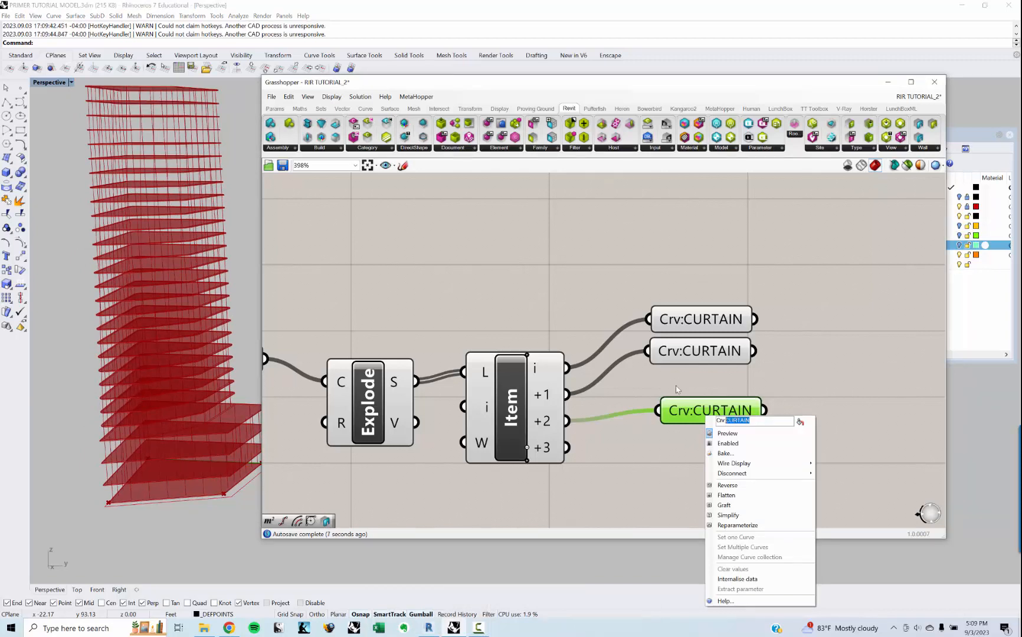
{"action": "type", "text": "PARTY"}
{"action": "key", "text": "Return"}
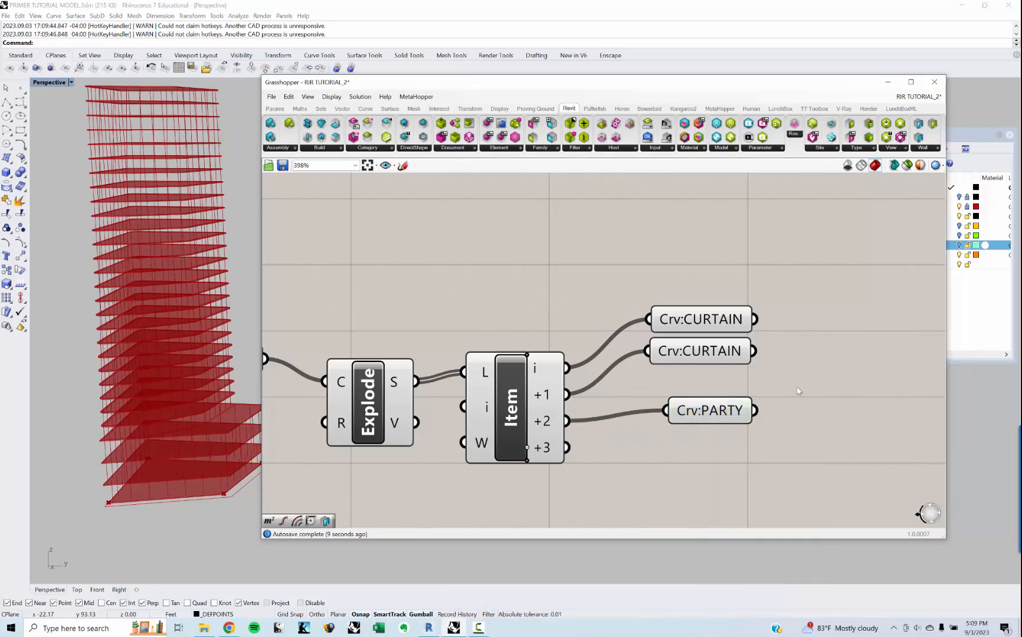
Step: Duplicate the Crv:PARTY parameter and connect the copy to List Item's +3 output
{"action": "left_click", "coordinate": [722, 414]}
{"action": "key", "text": "ctrl+c"}
{"action": "key", "text": "ctrl+v"}
{"action": "left_click_drag", "start_coordinate": [718, 422], "coordinate": [714, 454]}
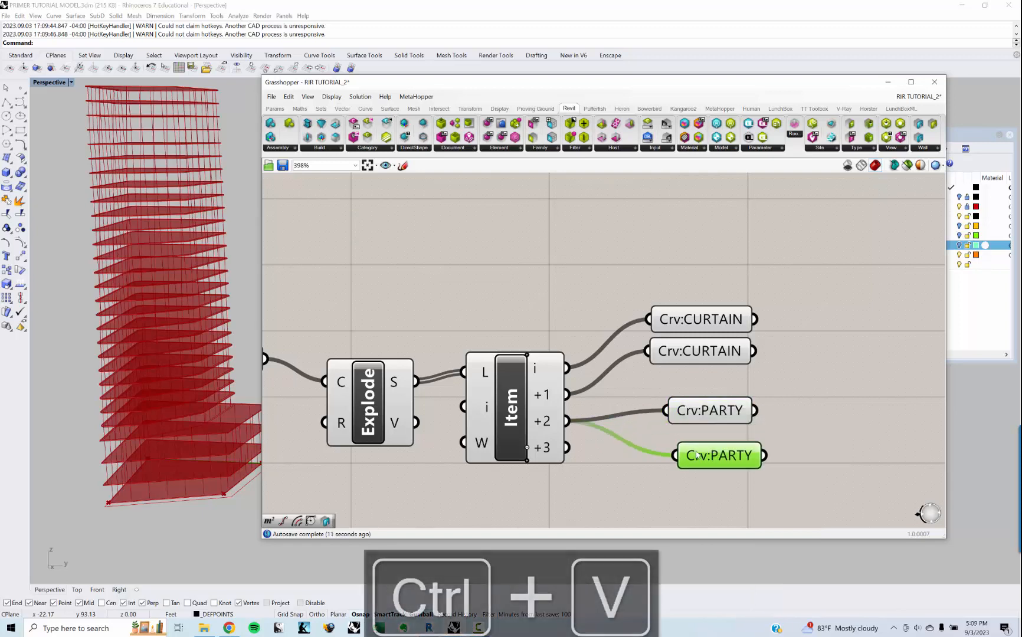
{"action": "left_click_drag", "start_coordinate": [568, 448], "coordinate": [675, 456]}
{"action": "left_click", "coordinate": [720, 455]}
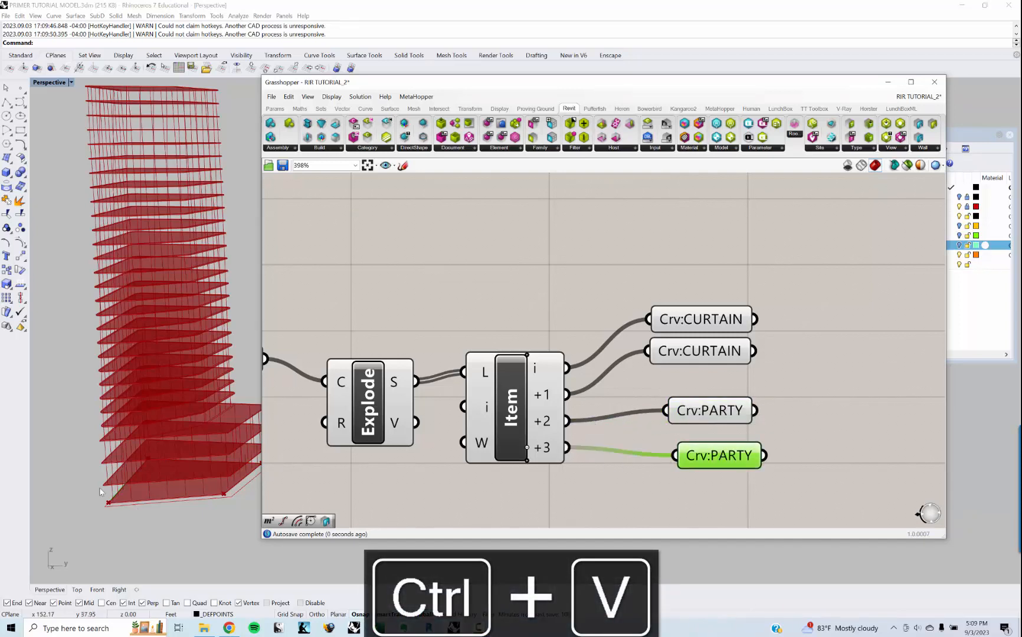
Step: Move both Crv:PARTY parameters lower on the canvas, aligned and set apart from the CURTAIN pair
{"action": "right_click_drag", "start_coordinate": [639, 419], "coordinate": [559, 392]}
{"action": "scroll", "coordinate": [559, 393], "scroll_direction": "down", "scroll_amount": 1}
{"action": "left_click", "coordinate": [569, 404]}
{"action": "left_click_drag", "start_coordinate": [619, 424], "coordinate": [614, 457]}
{"action": "left_click_drag", "start_coordinate": [622, 389], "coordinate": [630, 426]}
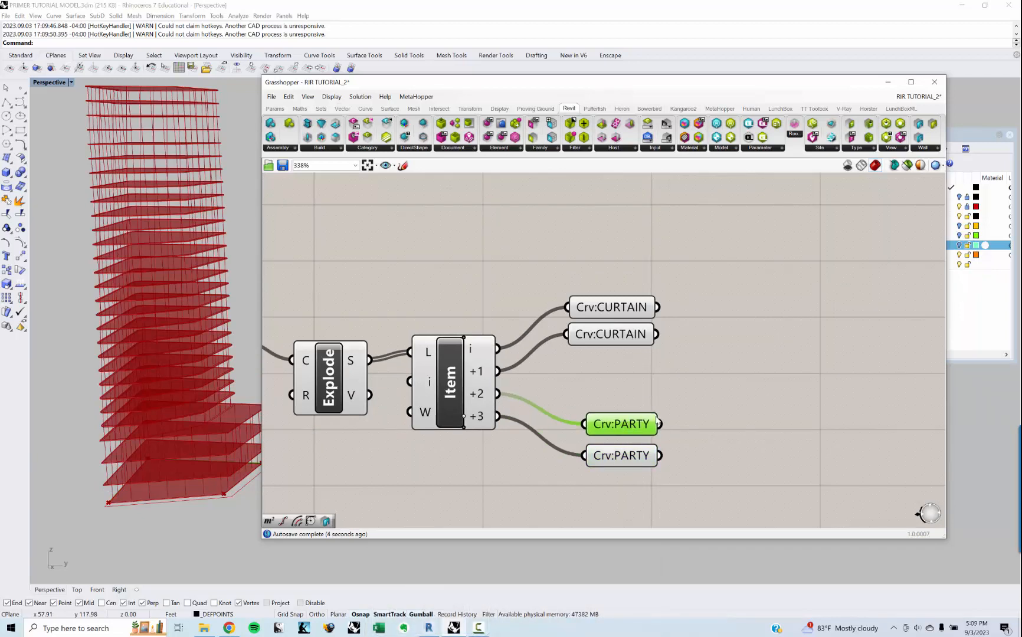
Step: Place a Revit WallCrv component on the canvas beyond the Crv:PARTY parameters
{"action": "left_click", "coordinate": [702, 408]}
{"action": "right_click_drag", "start_coordinate": [702, 409], "coordinate": [587, 402]}
{"action": "scroll", "coordinate": [614, 393], "scroll_direction": "down", "scroll_amount": 3}
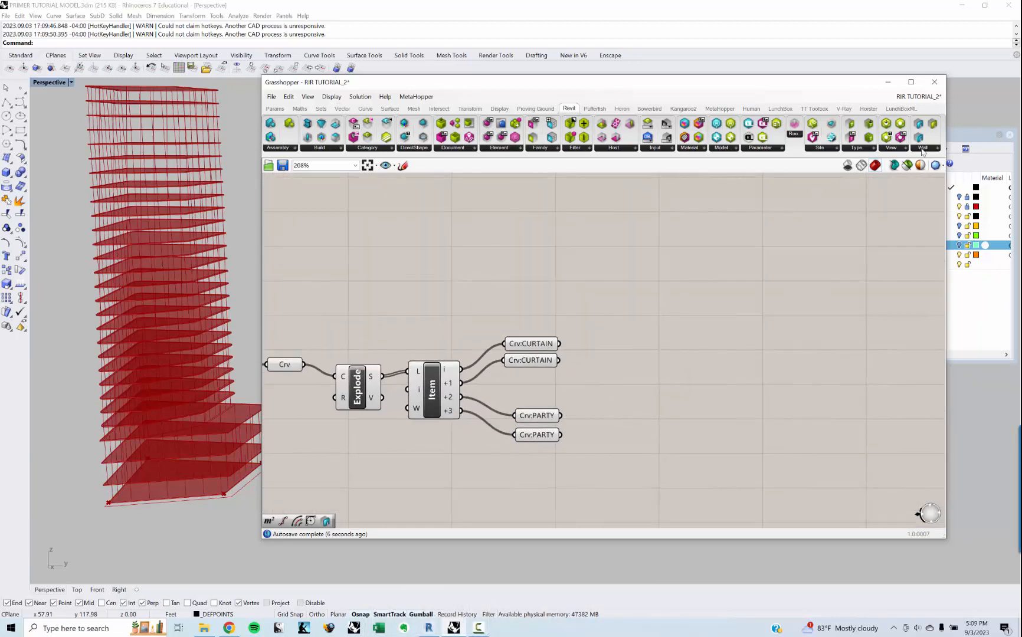
{"action": "left_click", "coordinate": [922, 149]}
{"action": "left_click", "coordinate": [881, 166]}
{"action": "left_click", "coordinate": [654, 430]}
{"action": "right_click_drag", "start_coordinate": [653, 431], "coordinate": [665, 401]}
{"action": "left_click_drag", "start_coordinate": [663, 416], "coordinate": [736, 432]}
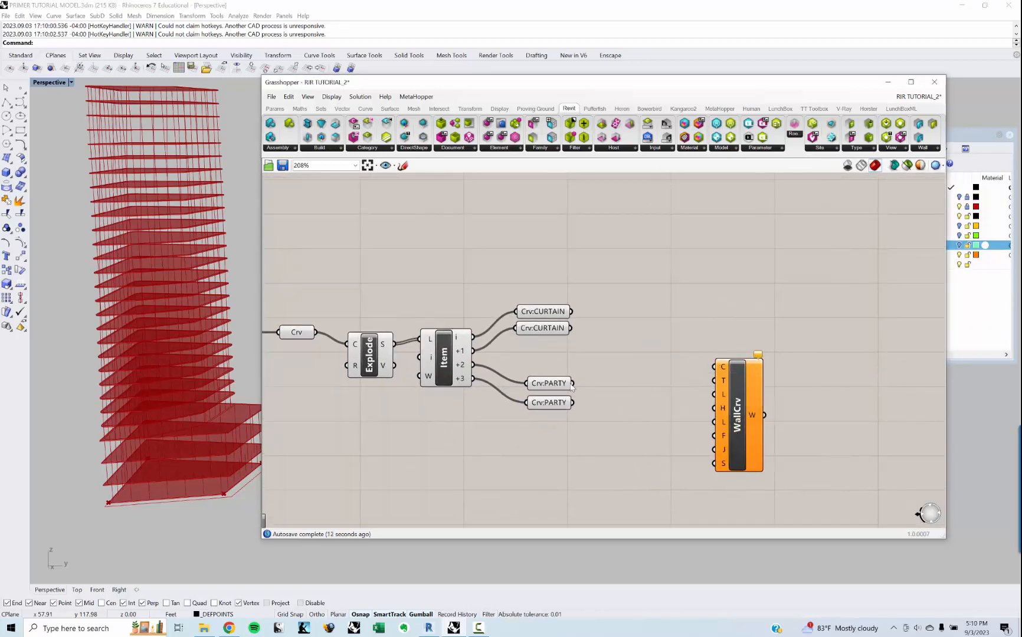
Step: Feed both Crv:PARTY parameters into WallCrv's C input and check the walls at the tower's base
{"action": "left_click_drag", "start_coordinate": [573, 384], "coordinate": [715, 367]}
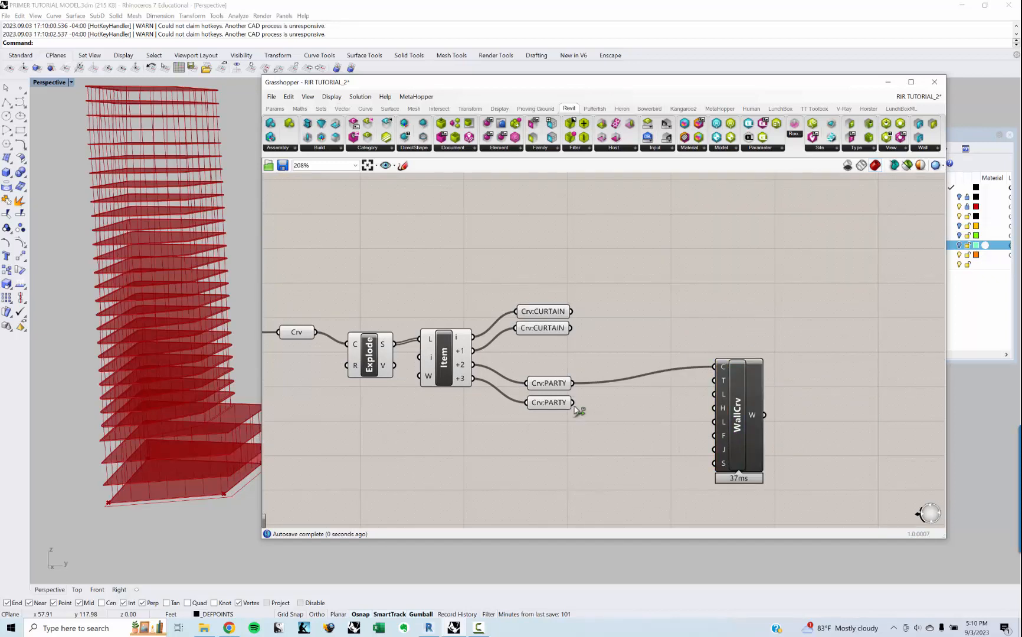
{"action": "left_click_drag", "start_coordinate": [573, 403], "coordinate": [715, 367], "text": "shift"}
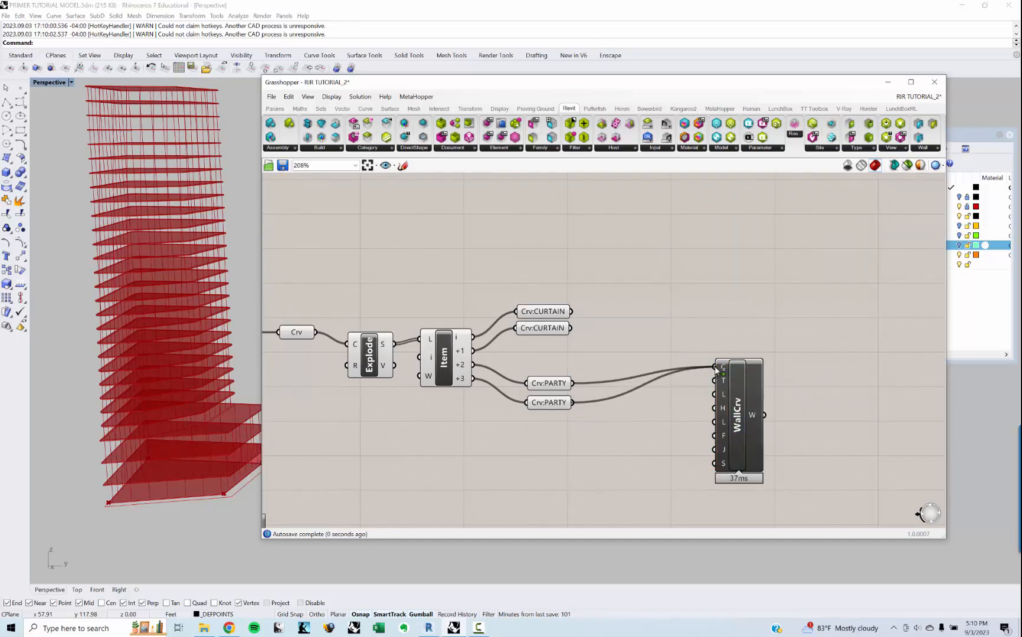
{"action": "left_click", "coordinate": [737, 387]}
{"action": "right_click_drag", "start_coordinate": [229, 463], "coordinate": [189, 447]}
{"action": "scroll", "coordinate": [125, 485], "scroll_direction": "down", "scroll_amount": 5}
{"action": "scroll", "coordinate": [256, 444], "scroll_direction": "down", "scroll_amount": 2}
{"action": "scroll", "coordinate": [99, 517], "scroll_direction": "up", "scroll_amount": 7}
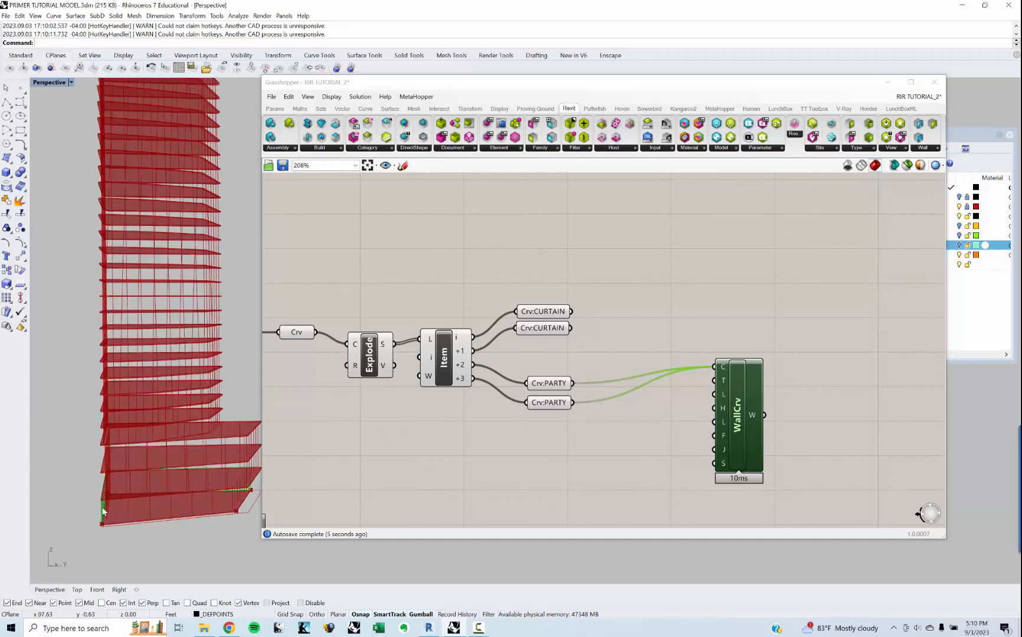
Step: Add a Revit Type parameter in front of the WallCrv component's inputs
{"action": "right_click_drag", "start_coordinate": [617, 416], "coordinate": [557, 401]}
{"action": "scroll", "coordinate": [674, 373], "scroll_direction": "up", "scroll_amount": 3}
{"action": "left_click", "coordinate": [674, 374]}
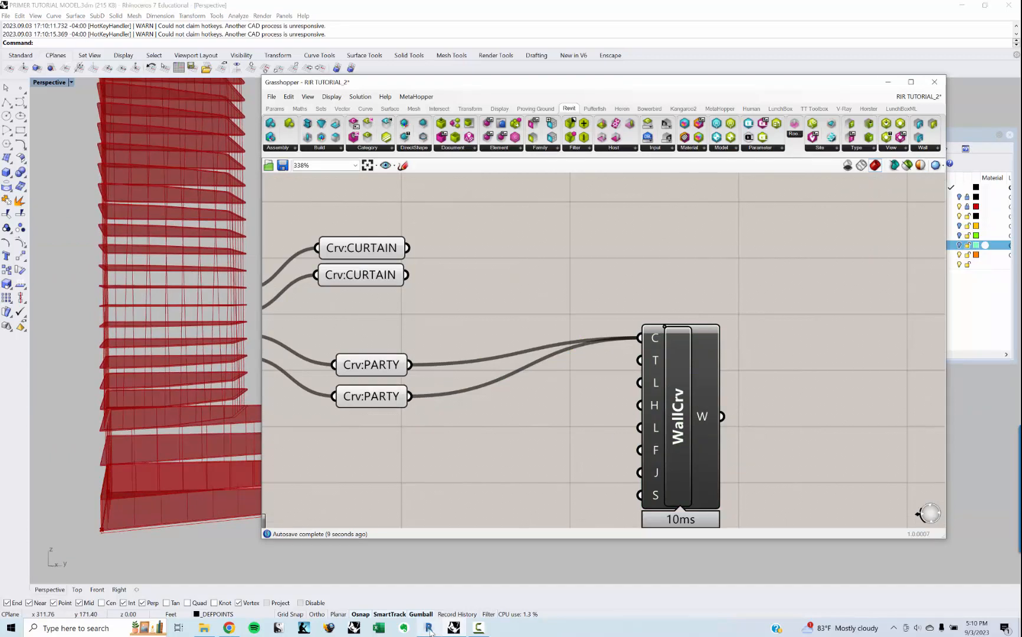
{"action": "double_click", "coordinate": [536, 459]}
{"action": "type", "text": "T"}
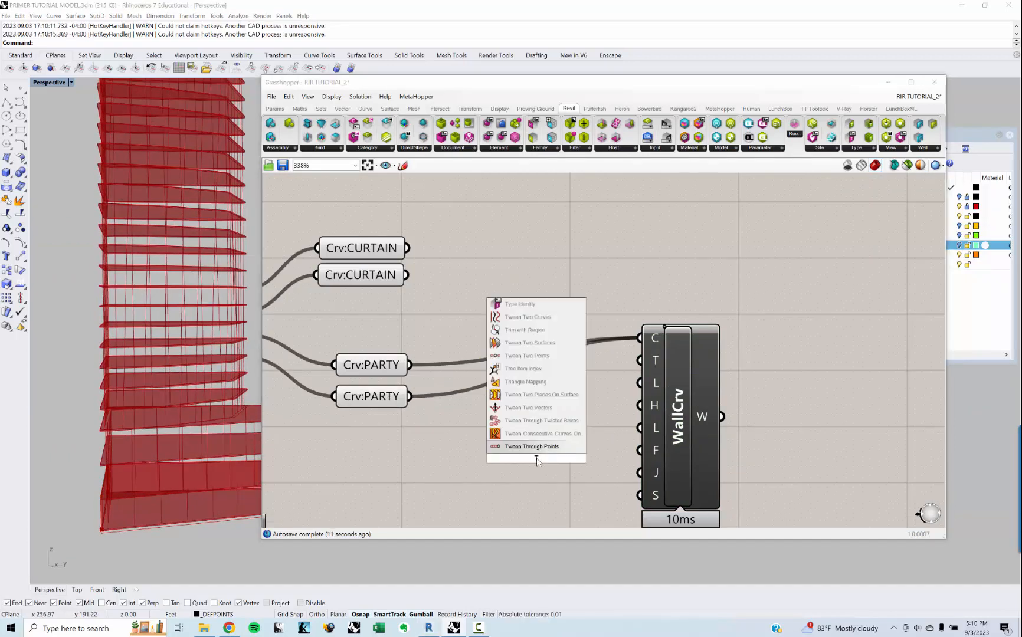
{"action": "type", "text": "YPE"}
{"action": "key", "text": "Return"}
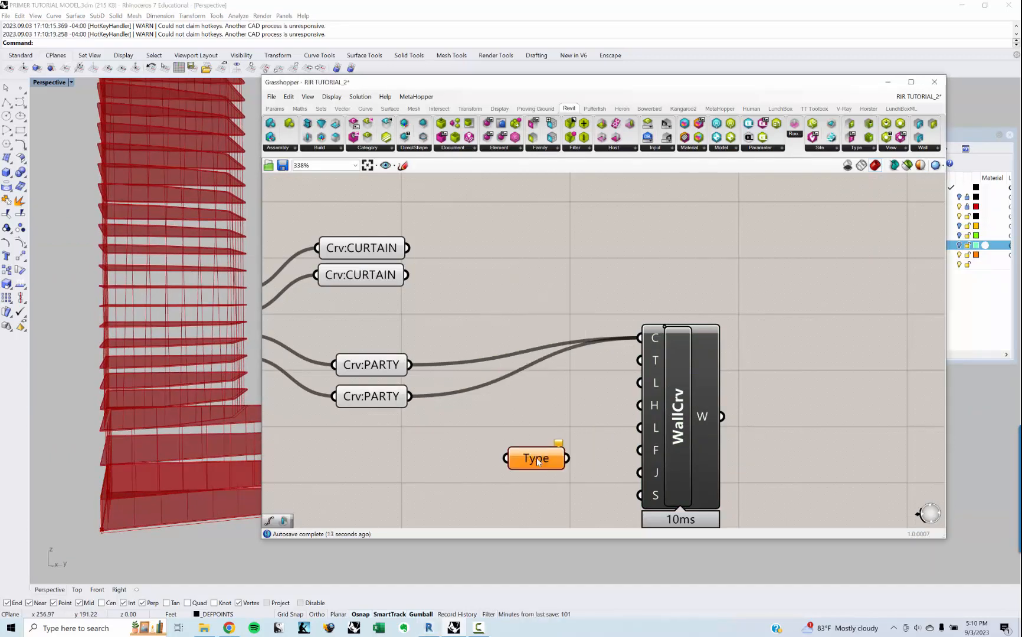
Step: Set the Type parameter to the Generic - 12" wall type, filtered by the Walls category
{"action": "right_click", "coordinate": [537, 460]}
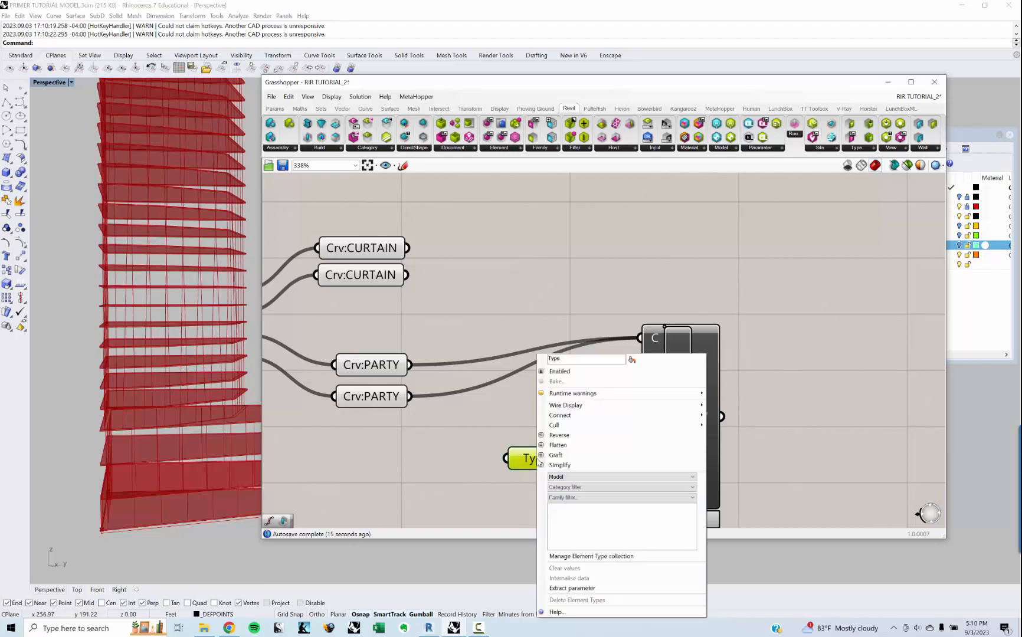
{"action": "left_click", "coordinate": [588, 486]}
{"action": "key", "text": "w"}
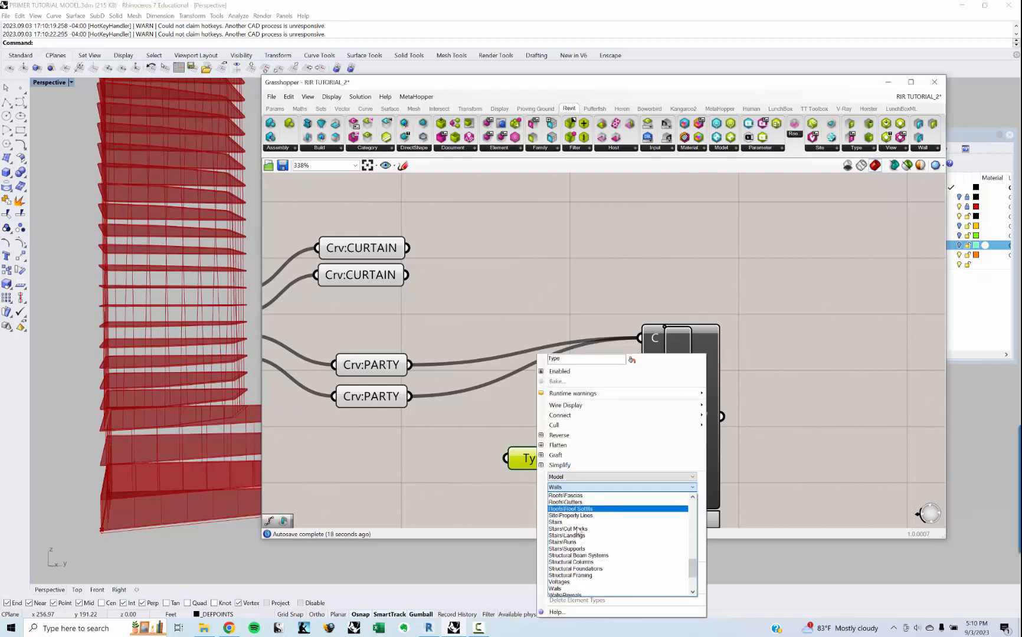
{"action": "left_click", "coordinate": [561, 588]}
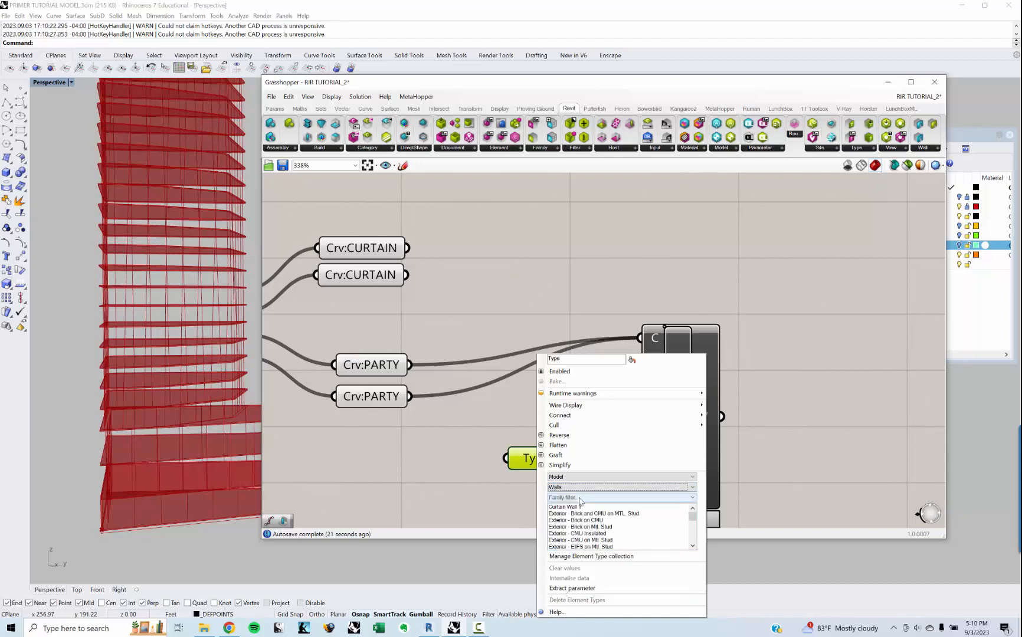
{"action": "scroll", "coordinate": [596, 519], "scroll_direction": "down", "scroll_amount": 2}
{"action": "left_click", "coordinate": [589, 527]}
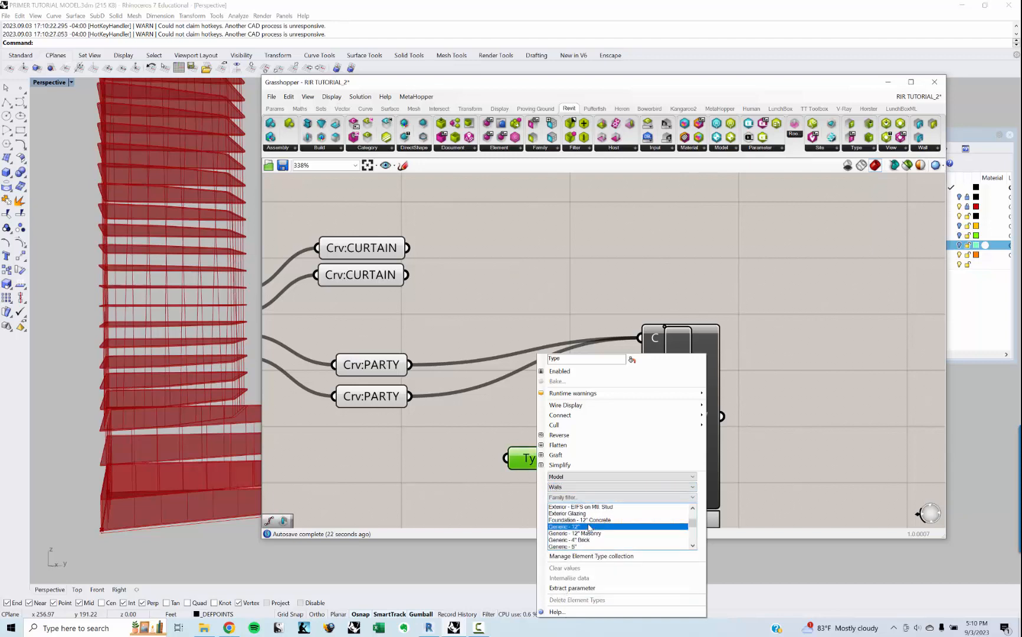
Step: Feed the Type parameter into WallCrv's T input and inspect the walls up close at the tower's base
{"action": "left_click_drag", "start_coordinate": [568, 458], "coordinate": [641, 361]}
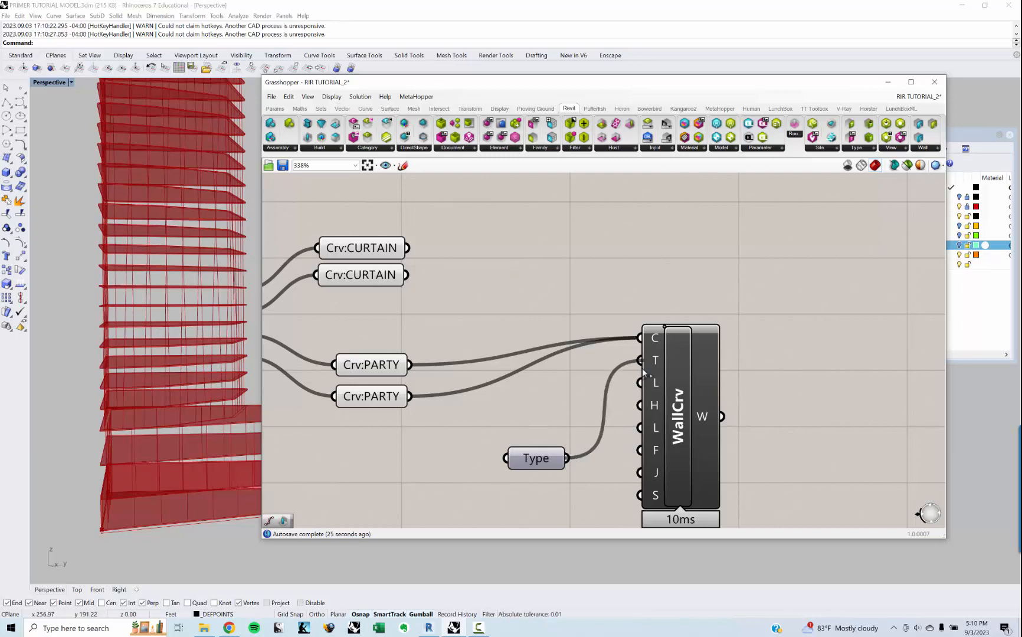
{"action": "scroll", "coordinate": [132, 484], "scroll_direction": "up", "scroll_amount": 3}
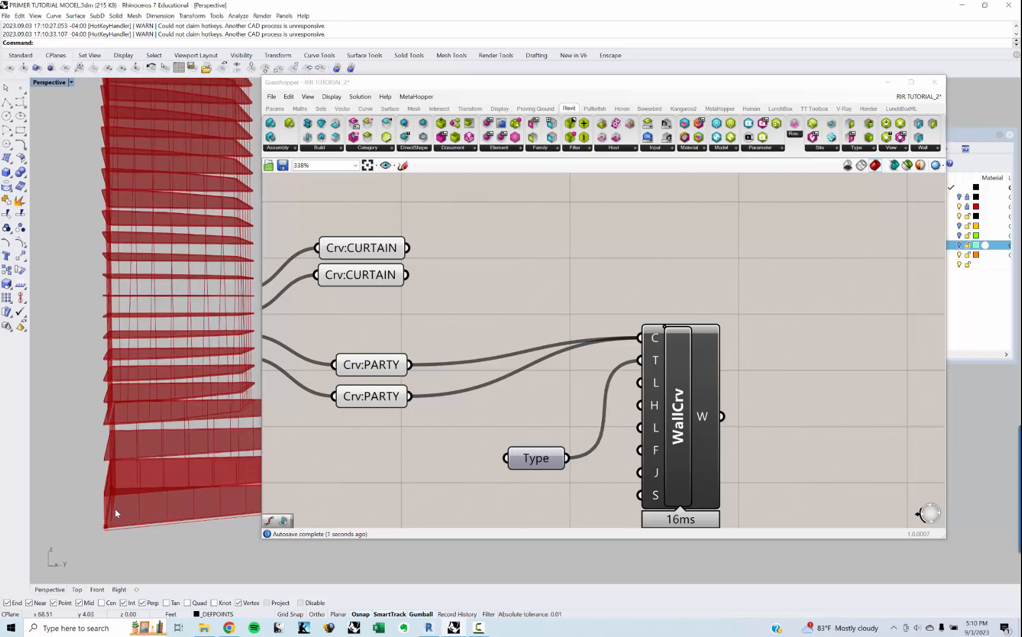
{"action": "type", "text": "z"}
{"action": "key", "text": "Return"}
{"action": "left_click_drag", "start_coordinate": [123, 529], "coordinate": [131, 536]}
{"action": "scroll", "coordinate": [164, 494], "scroll_direction": "down", "scroll_amount": 8}
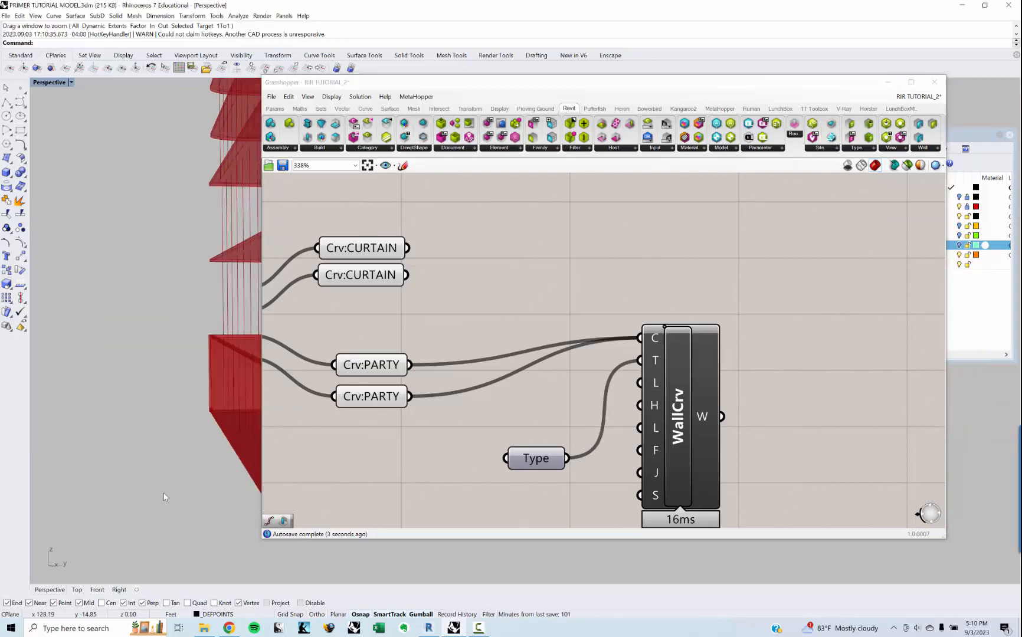
{"action": "right_click_drag", "start_coordinate": [164, 482], "coordinate": [143, 534]}
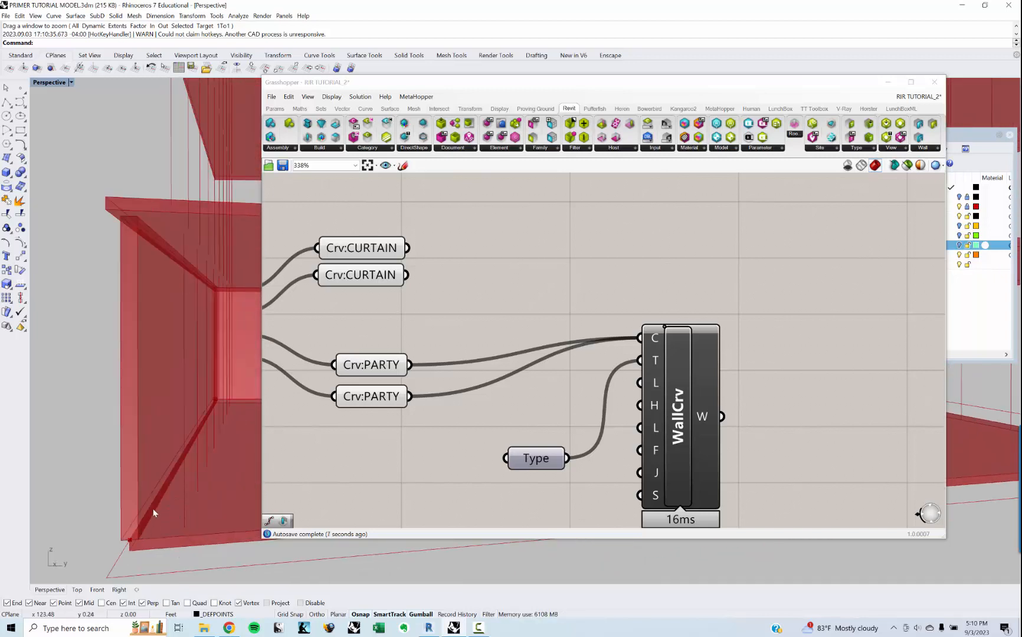
Step: Move WallCrv further from the Crv:PARTY parameters and raise the Type parameter to make room for more inputs
{"action": "right_click_drag", "start_coordinate": [561, 437], "coordinate": [549, 418]}
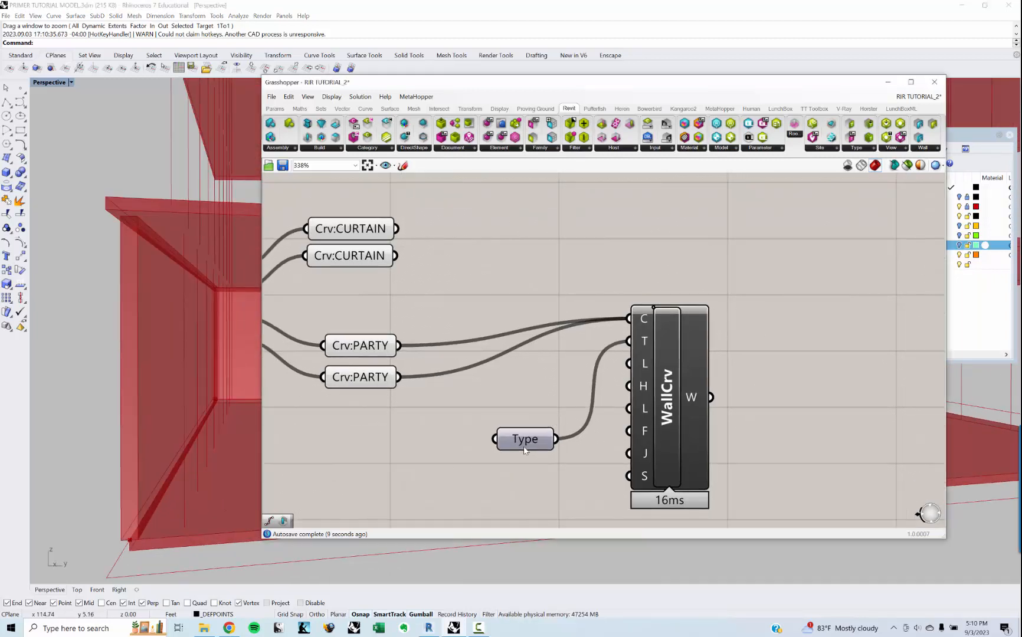
{"action": "left_click_drag", "start_coordinate": [523, 449], "coordinate": [511, 424]}
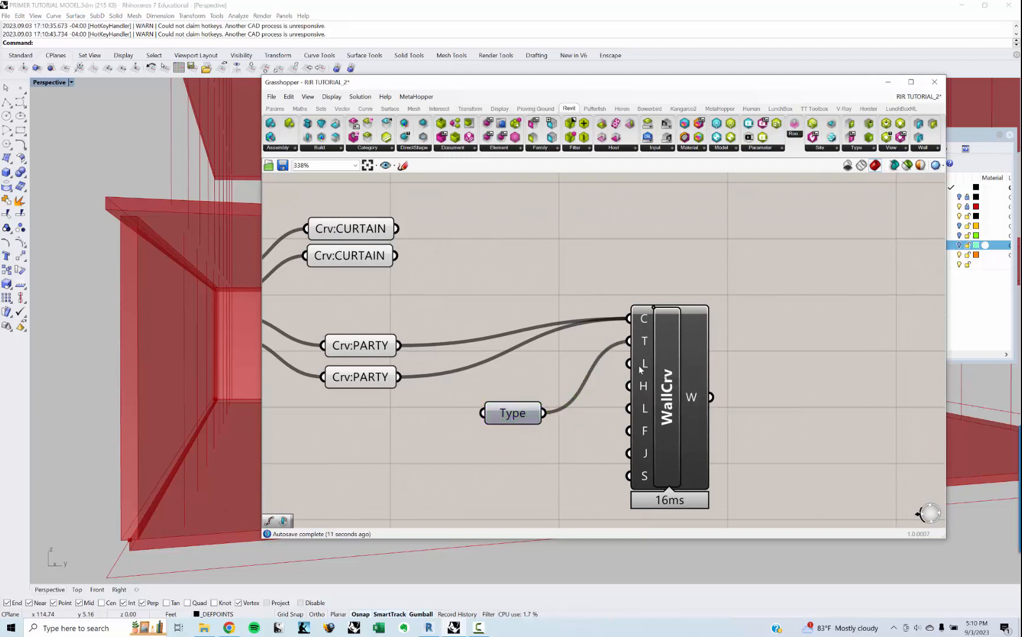
{"action": "mouse_move", "coordinate": [641, 370]}
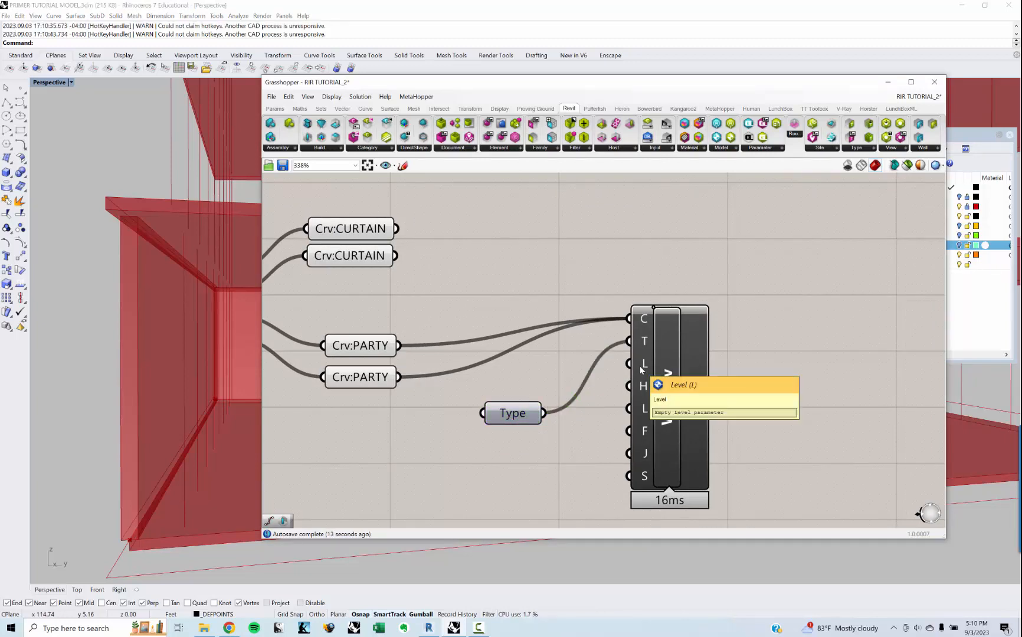
{"action": "left_click_drag", "start_coordinate": [661, 392], "coordinate": [702, 399]}
{"action": "left_click_drag", "start_coordinate": [536, 411], "coordinate": [541, 389]}
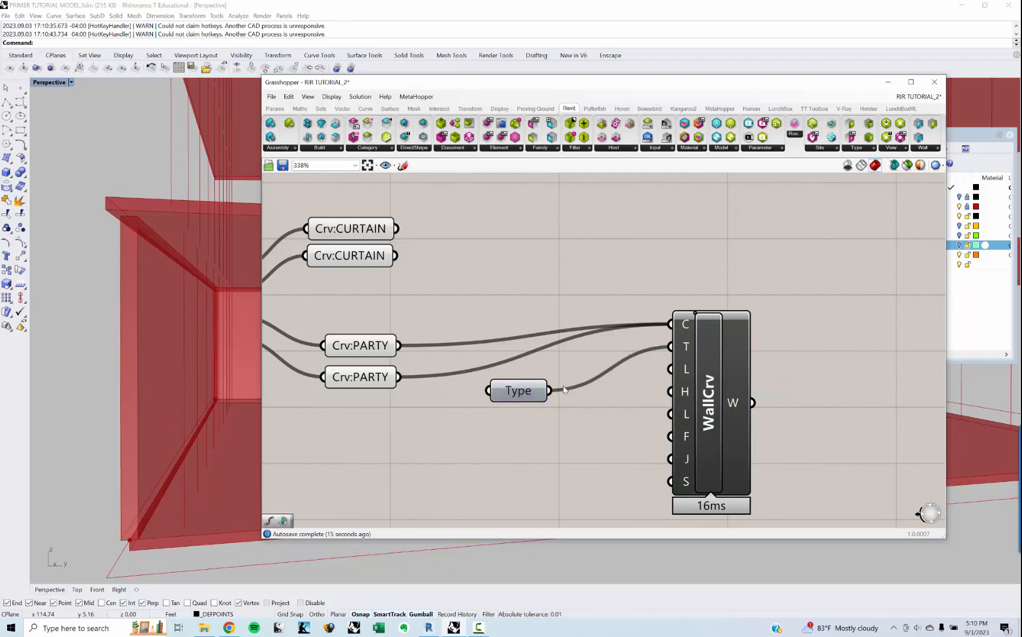
Step: Place a Revit Level parameter below the Type parameter and set it to LEVEL 1
{"action": "double_click", "coordinate": [565, 440]}
{"action": "type", "text": "LEVE"}
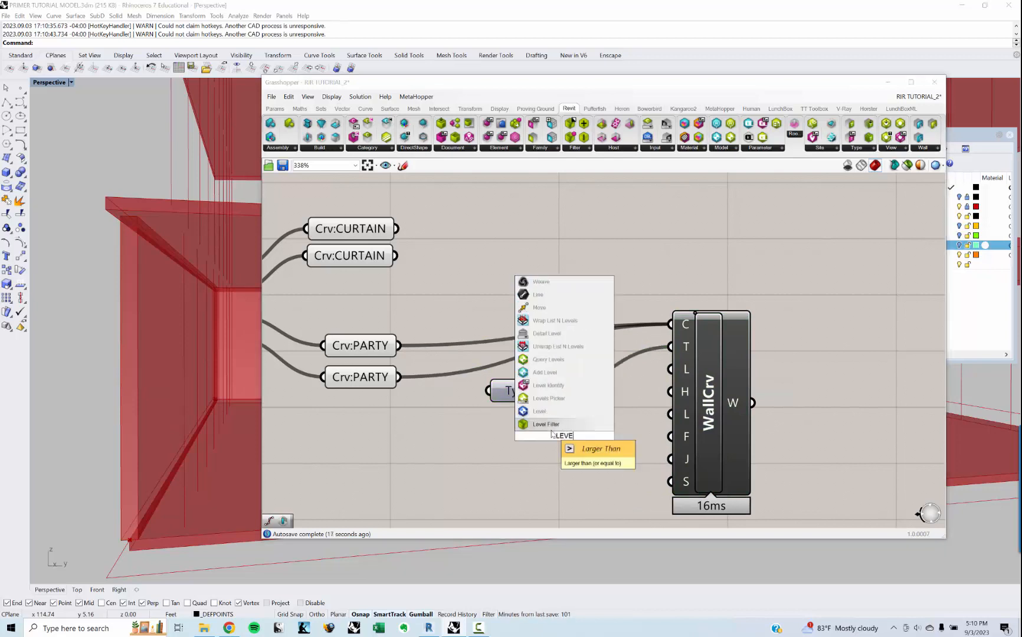
{"action": "type", "text": "L"}
{"action": "key", "text": "Return"}
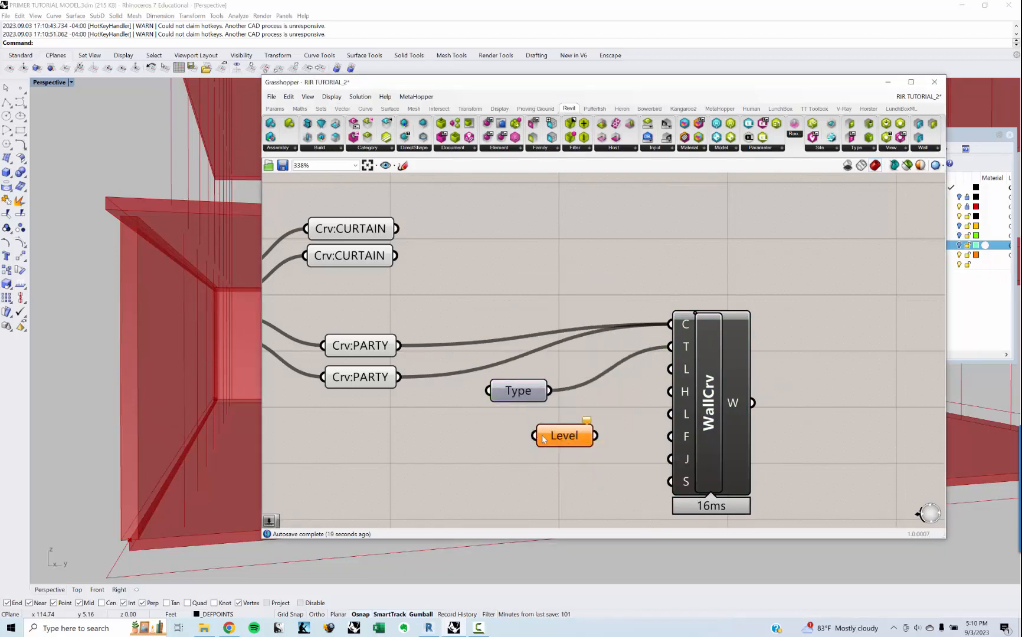
{"action": "right_click", "coordinate": [568, 441]}
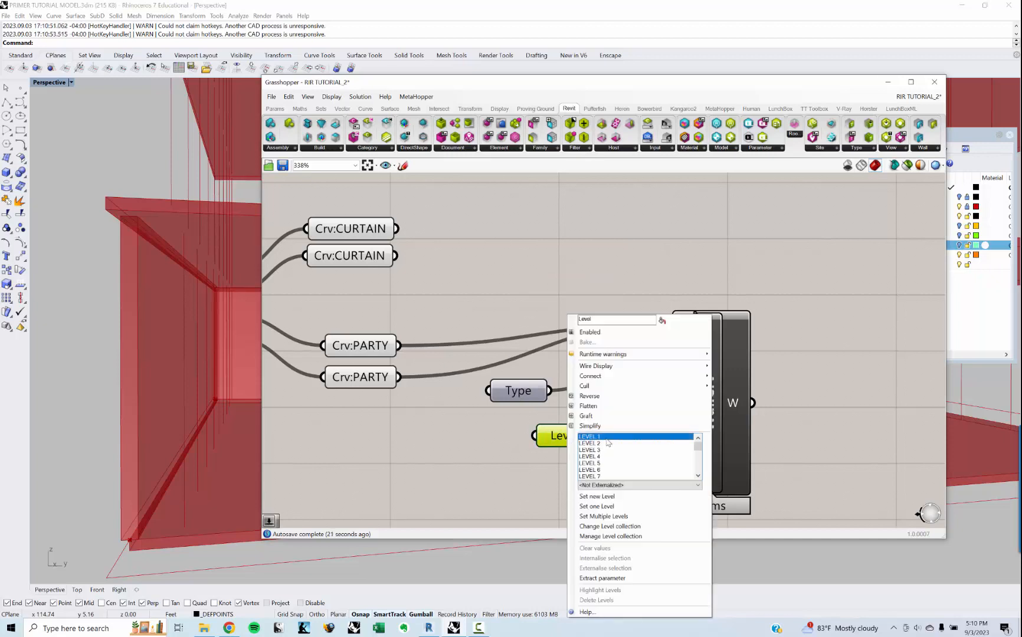
{"action": "left_click", "coordinate": [607, 441]}
Step: Feed the Level parameter into WallCrv's Level input and line up the Level and Type parameters
{"action": "left_click_drag", "start_coordinate": [595, 435], "coordinate": [670, 369]}
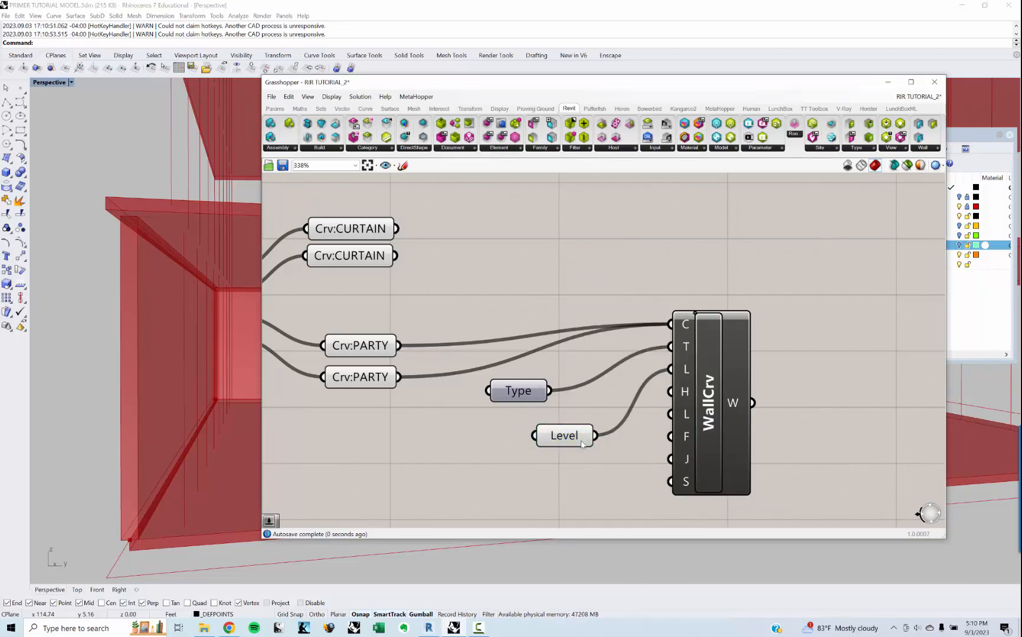
{"action": "left_click_drag", "start_coordinate": [543, 436], "coordinate": [469, 431]}
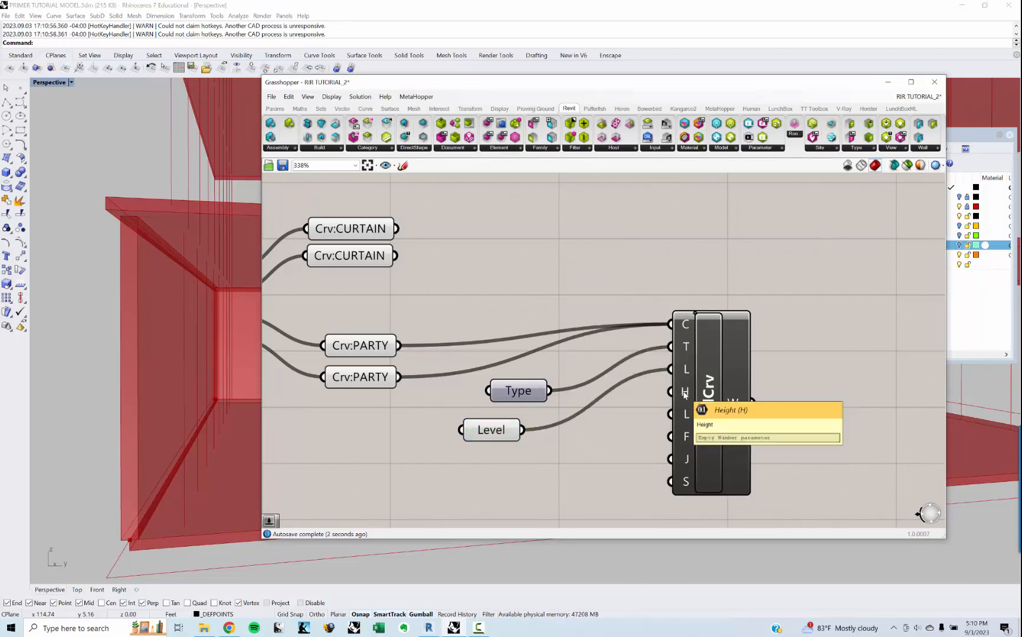
{"action": "mouse_move", "coordinate": [525, 395]}
{"action": "left_mouse_down"}
{"action": "mouse_move", "coordinate": [443, 397]}
{"action": "mouse_move", "coordinate": [505, 399]}
{"action": "left_mouse_up"}
{"action": "left_click", "coordinate": [475, 489]}
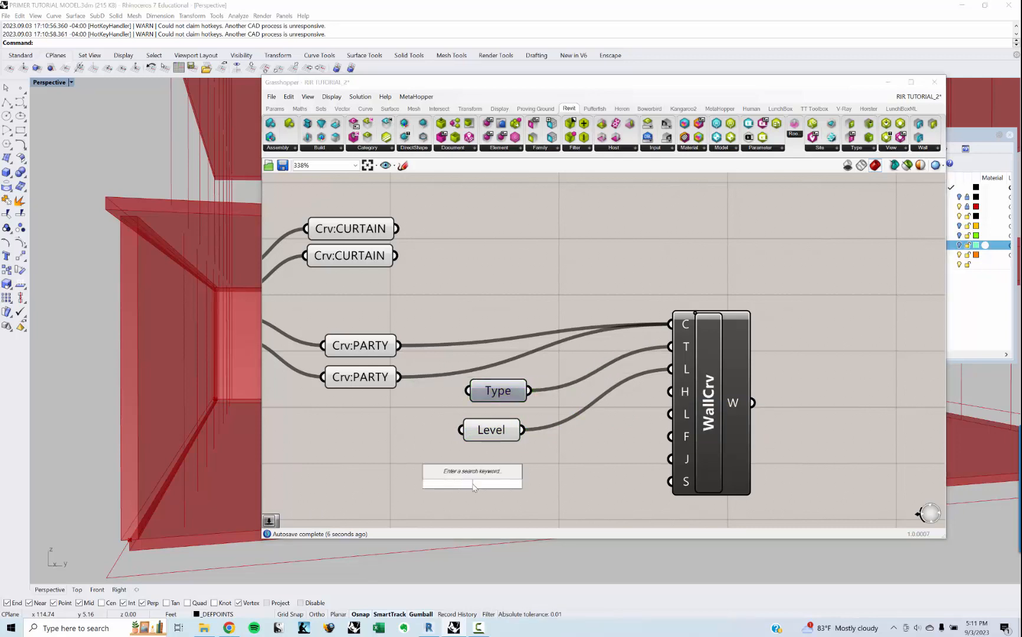
Step: Feed the Distance slider of the entry massing's Contour component into WallCrv's Height input
{"action": "scroll", "coordinate": [478, 391], "scroll_direction": "down", "scroll_amount": 15}
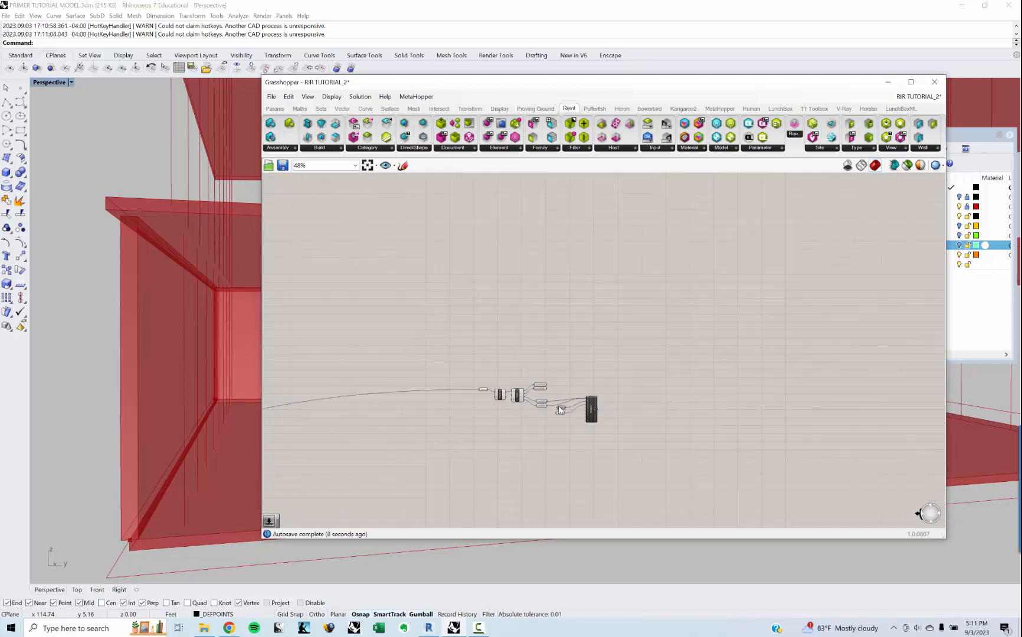
{"action": "right_click_drag", "start_coordinate": [626, 360], "coordinate": [901, 278]}
{"action": "scroll", "coordinate": [560, 370], "scroll_direction": "up", "scroll_amount": 12}
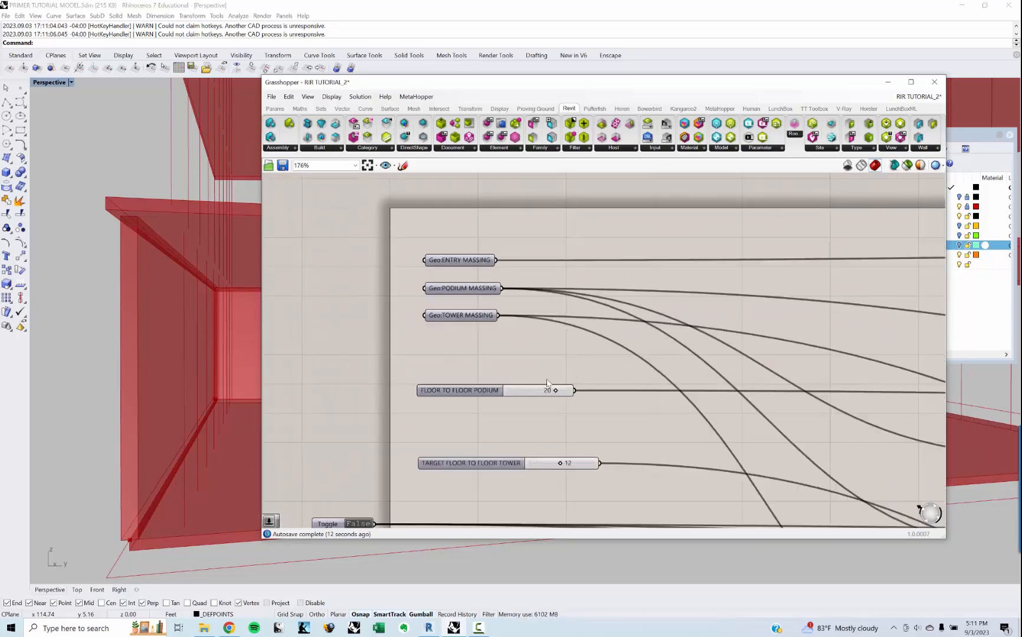
{"action": "scroll", "coordinate": [516, 357], "scroll_direction": "down", "scroll_amount": 3}
{"action": "right_click_drag", "start_coordinate": [851, 338], "coordinate": [519, 354]}
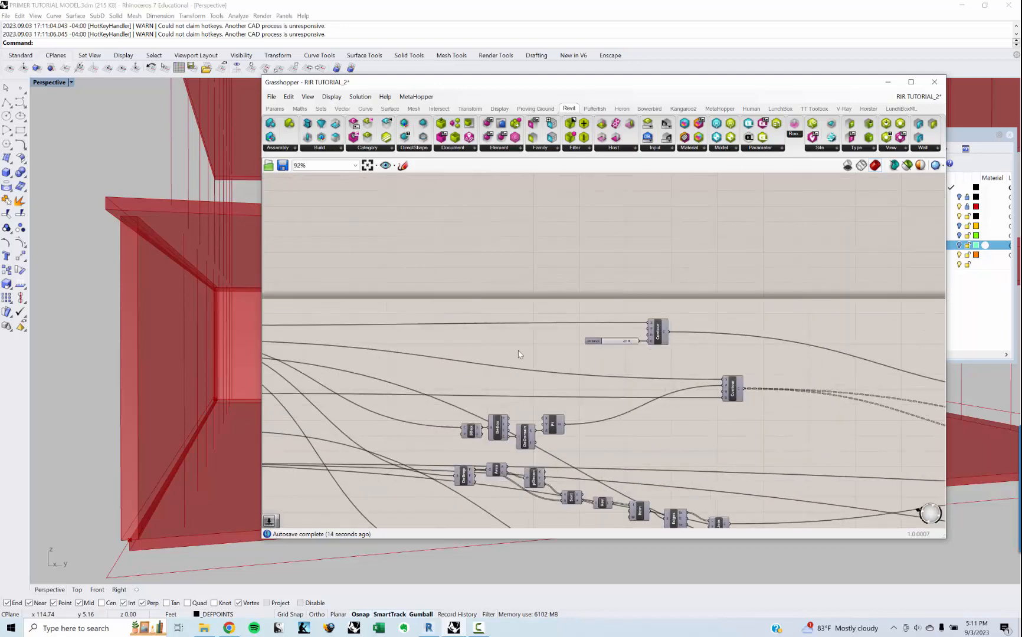
{"action": "scroll", "coordinate": [601, 347], "scroll_direction": "up", "scroll_amount": 3}
{"action": "scroll", "coordinate": [678, 367], "scroll_direction": "down", "scroll_amount": 10}
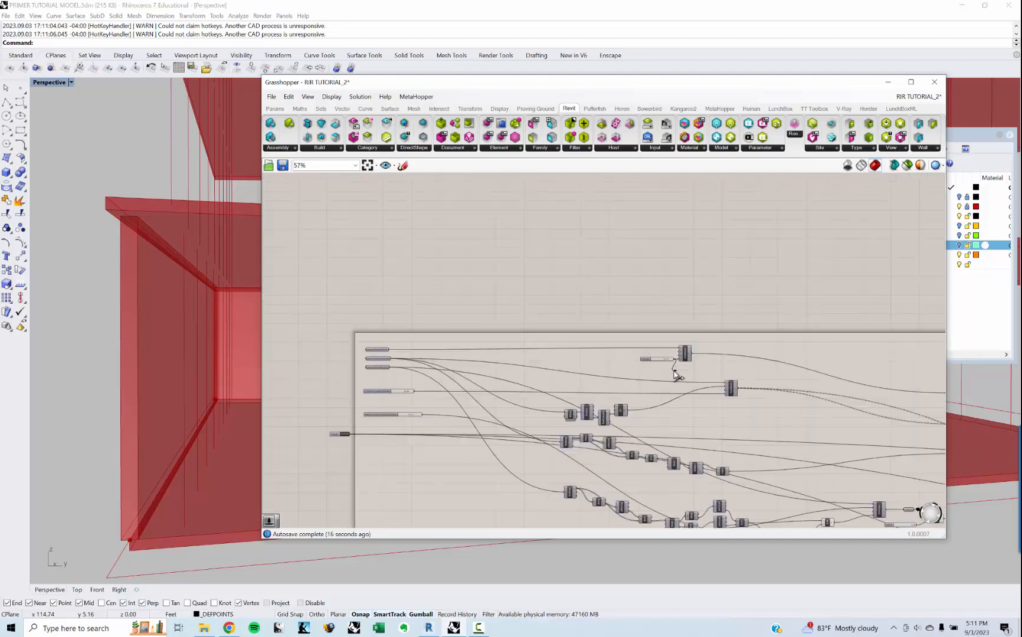
{"action": "right_click_drag", "start_coordinate": [884, 357], "coordinate": [706, 353]}
{"action": "scroll", "coordinate": [706, 353], "scroll_direction": "up", "scroll_amount": 14}
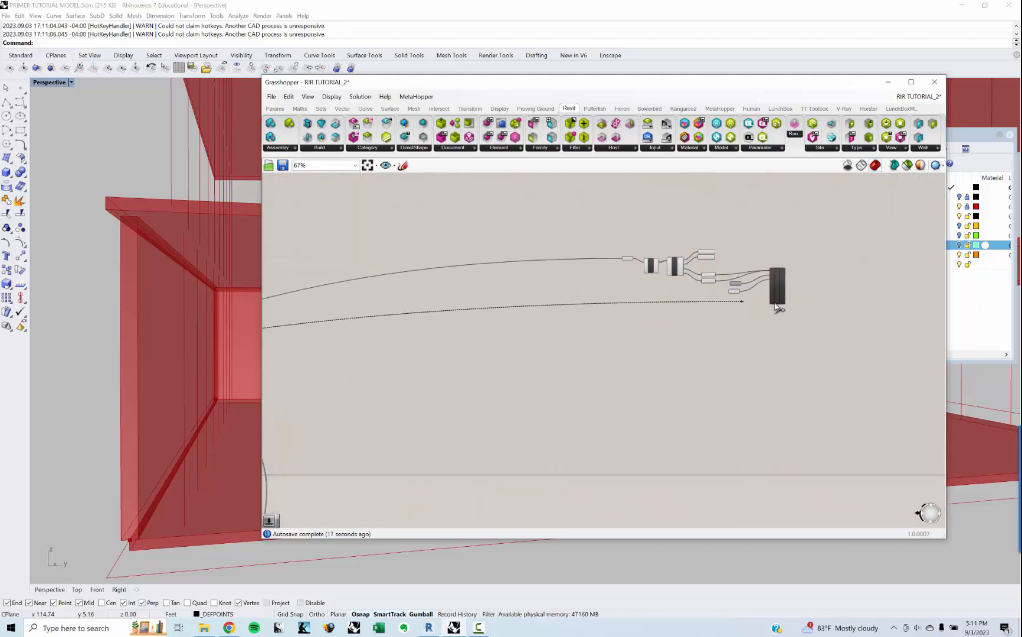
{"action": "left_click_drag", "start_coordinate": [745, 219], "coordinate": [748, 213]}
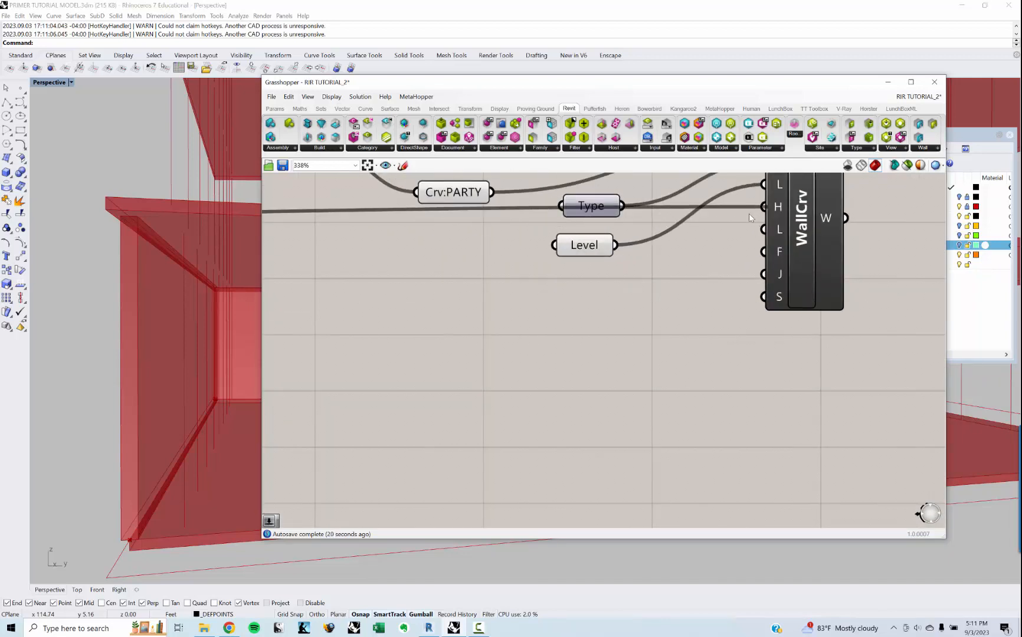
Step: Tidy the Level parameter beneath Type and place a 0 to 3 integer number slider set to 1 below it
{"action": "right_click_drag", "start_coordinate": [734, 305], "coordinate": [685, 352]}
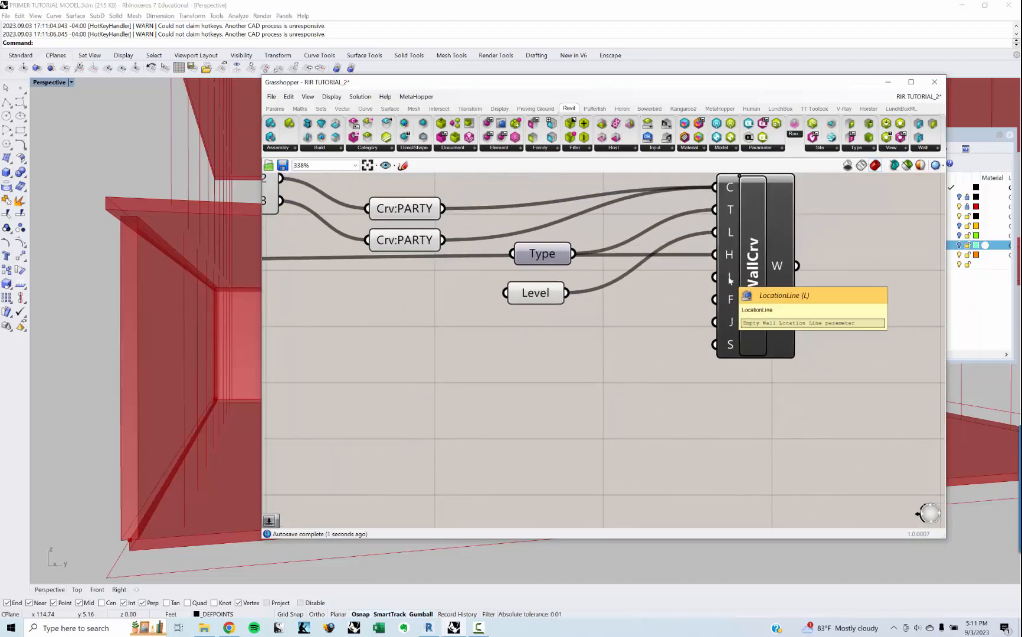
{"action": "right_click_drag", "start_coordinate": [521, 291], "coordinate": [506, 305]}
{"action": "left_click_drag", "start_coordinate": [515, 308], "coordinate": [519, 305]}
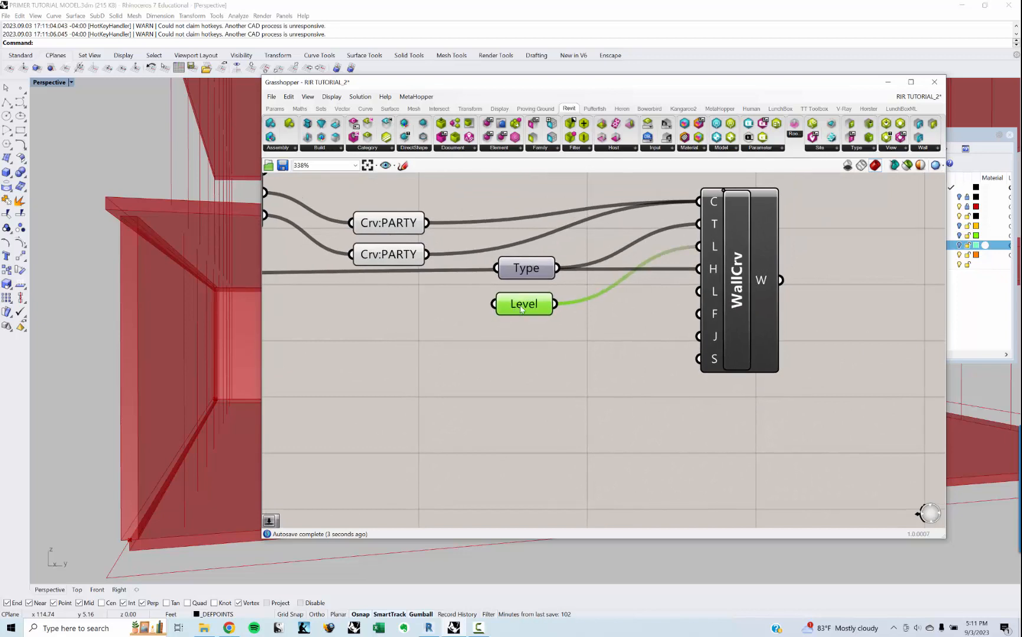
{"action": "left_click", "coordinate": [599, 354]}
{"action": "double_click", "coordinate": [600, 355]}
{"action": "type", "text": "SLIDER"}
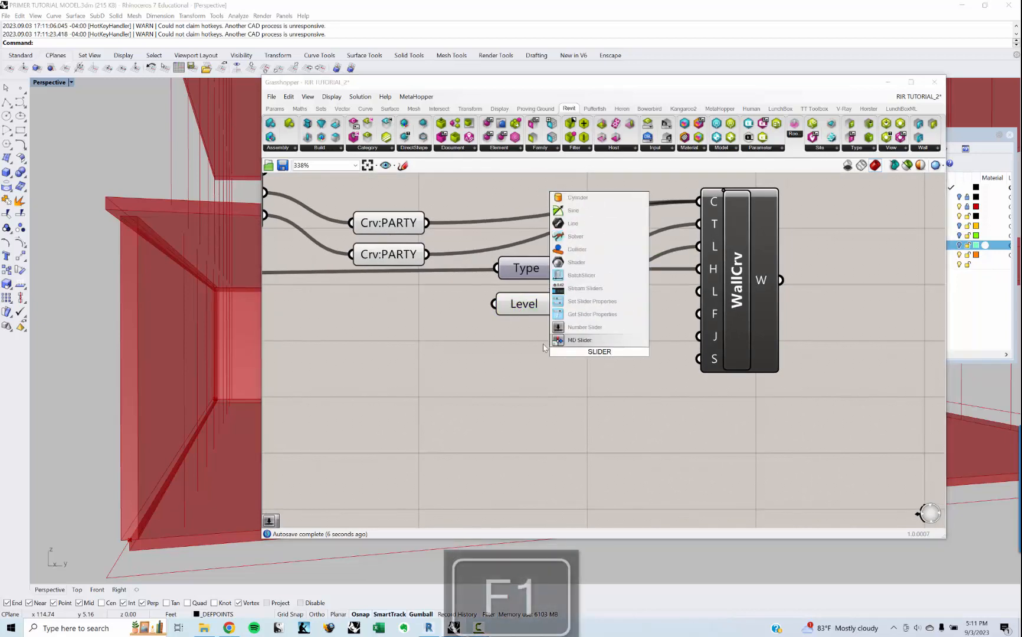
{"action": "key", "text": "Up"}
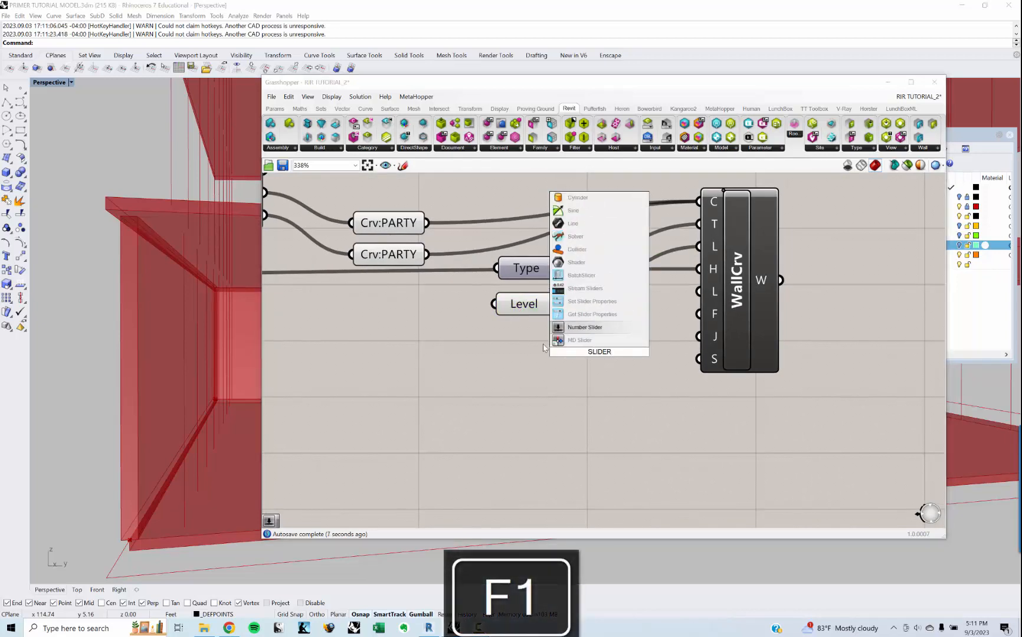
{"action": "key", "text": "BackSpace"}
{"action": "key", "text": "BackSpace"}
{"action": "key", "text": "BackSpace"}
{"action": "key", "text": "BackSpace"}
{"action": "key", "text": "BackSpace"}
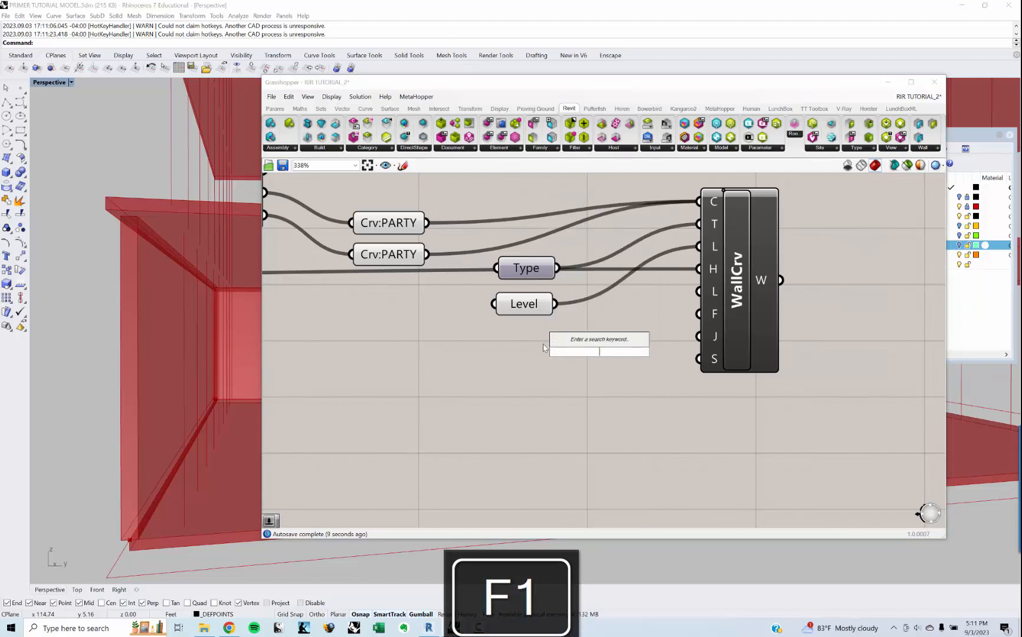
{"action": "type", "text": "0<1<3"}
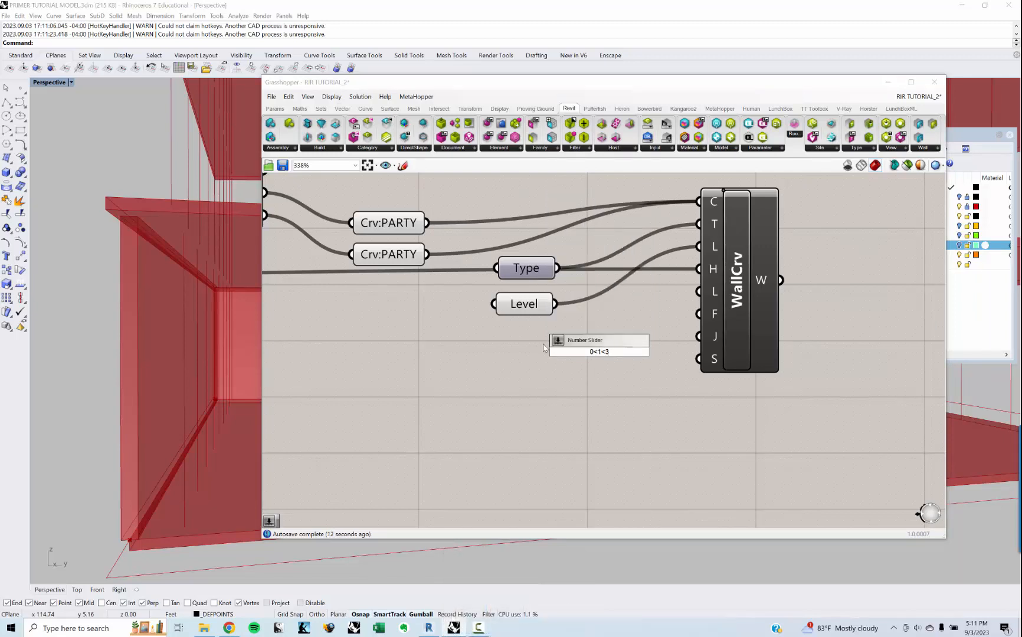
{"action": "key", "text": "Return"}
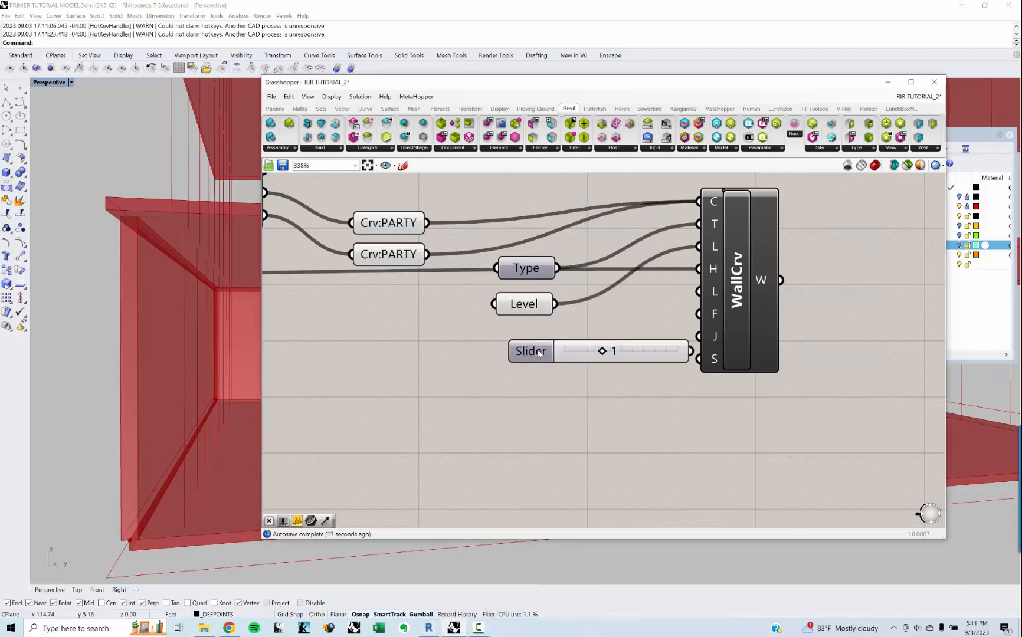
Step: Feed the new slider into WallCrv's LocationLine input and check the wall position at the tower's base
{"action": "left_click_drag", "start_coordinate": [538, 352], "coordinate": [471, 367]}
{"action": "left_click_drag", "start_coordinate": [624, 365], "coordinate": [697, 293]}
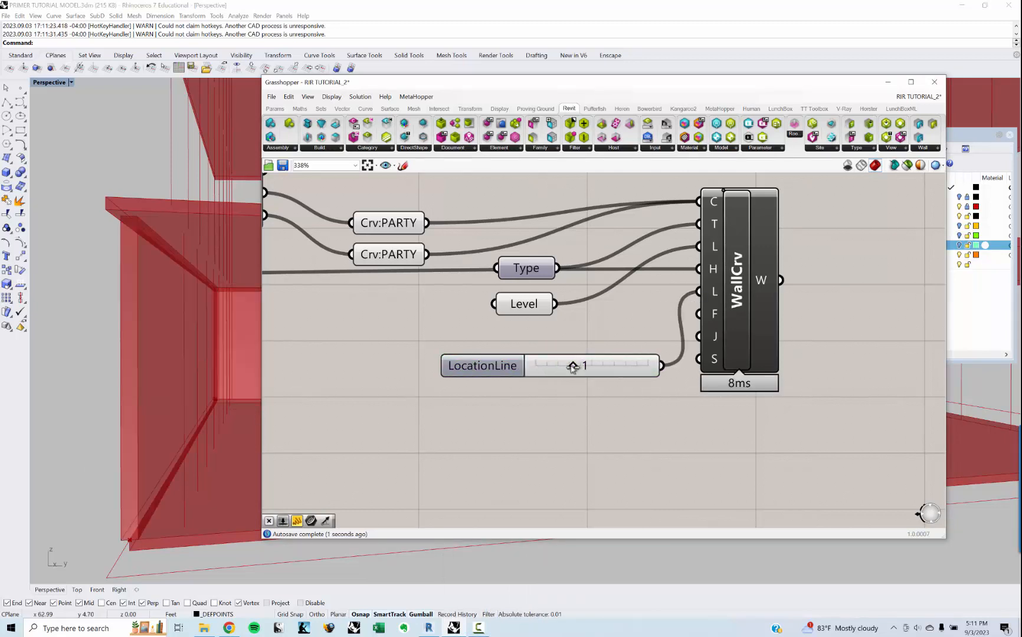
{"action": "right_click_drag", "start_coordinate": [152, 512], "coordinate": [190, 478]}
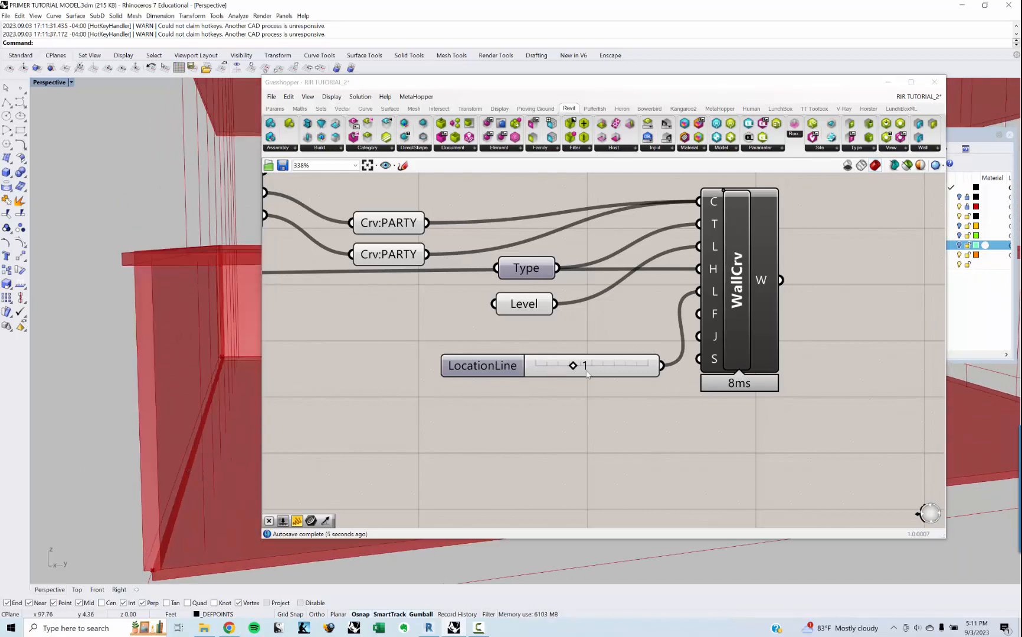
Step: Set the LocationLine slider to 3, checking the walls, and move the slider further from WallCrv
{"action": "left_click_drag", "start_coordinate": [575, 368], "coordinate": [647, 365]}
{"action": "right_click_drag", "start_coordinate": [151, 451], "coordinate": [217, 398]}
{"action": "right_click_drag", "start_coordinate": [557, 386], "coordinate": [519, 393]}
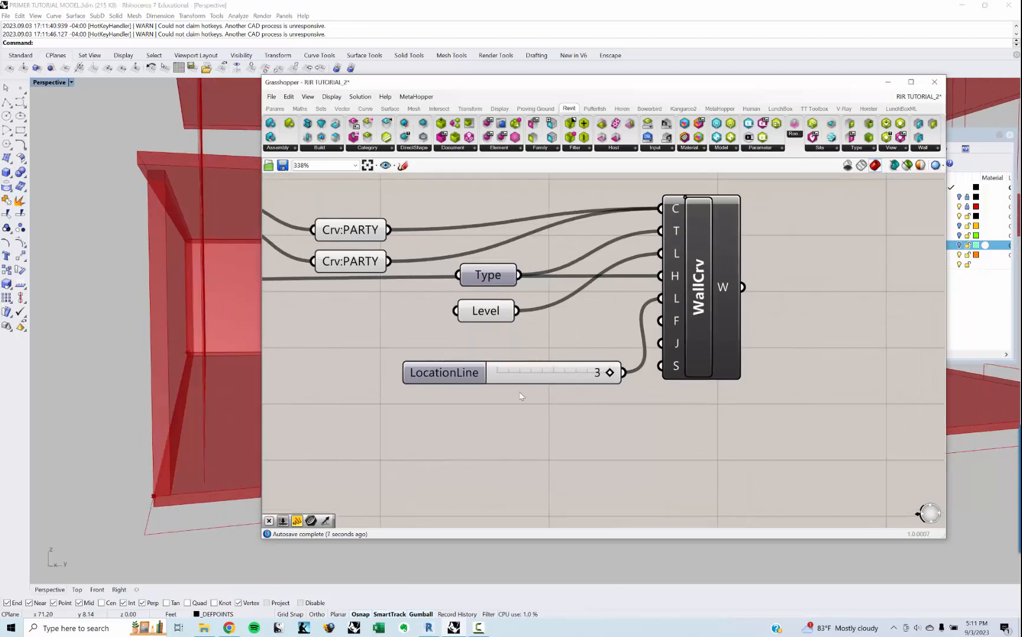
{"action": "left_click_drag", "start_coordinate": [449, 380], "coordinate": [367, 375]}
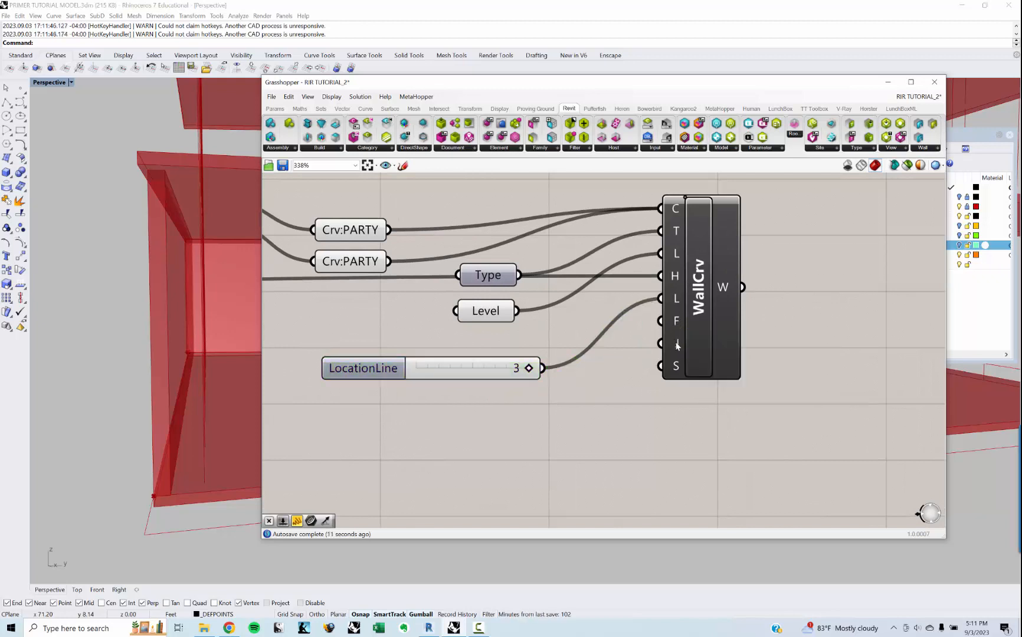
Step: Switch to Revit and check the constraints of a party wall at the tower's base in the 3D view
{"action": "left_click", "coordinate": [430, 635]}
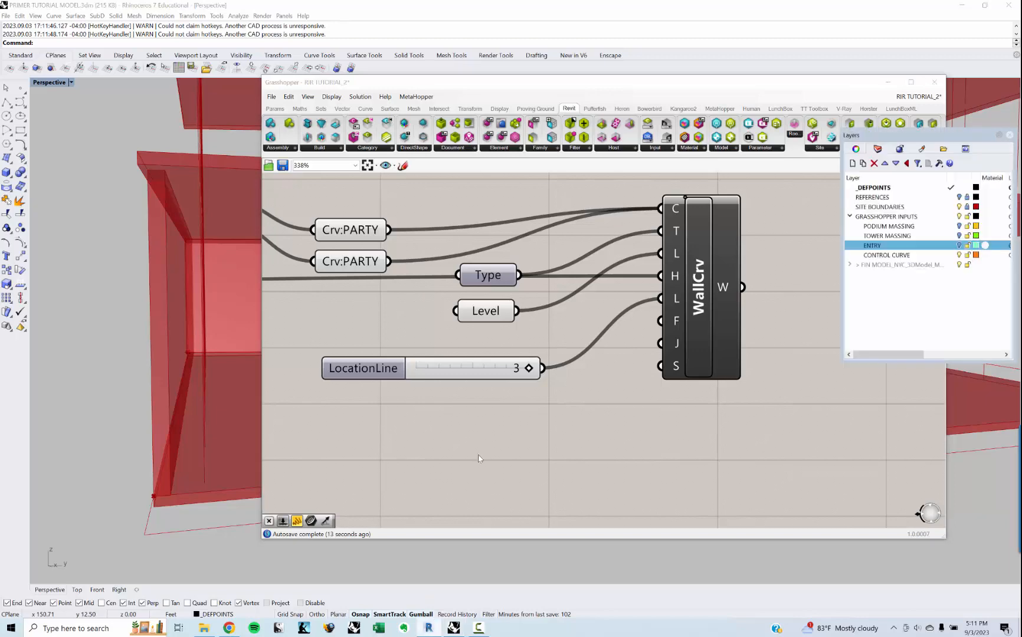
{"action": "left_click", "coordinate": [887, 84]}
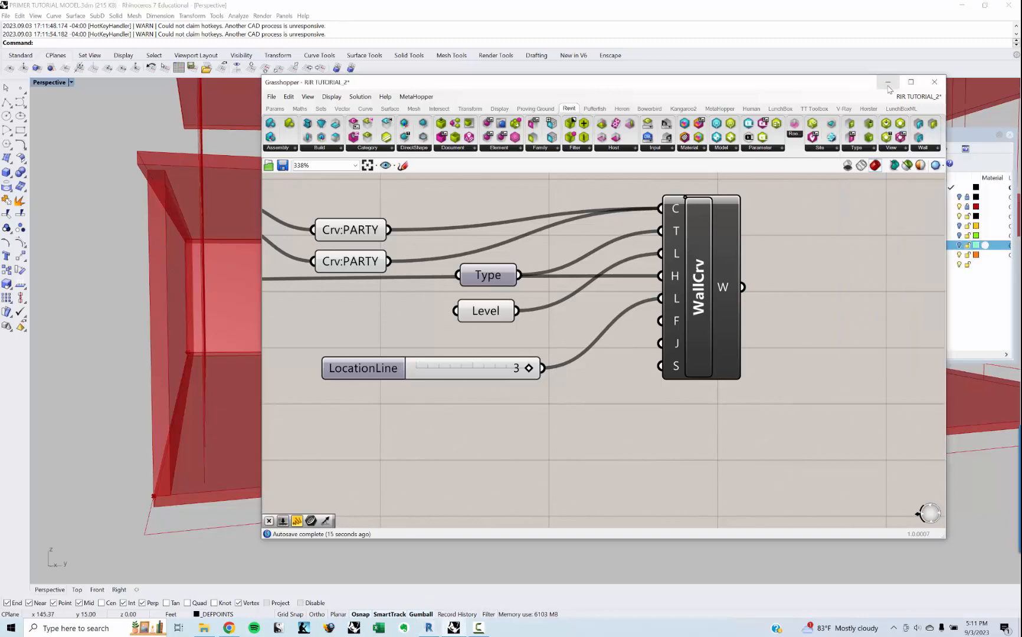
{"action": "left_click", "coordinate": [885, 85]}
{"action": "middle_click_drag", "start_coordinate": [611, 361], "coordinate": [403, 547], "text": "shift"}
{"action": "left_click", "coordinate": [403, 547]}
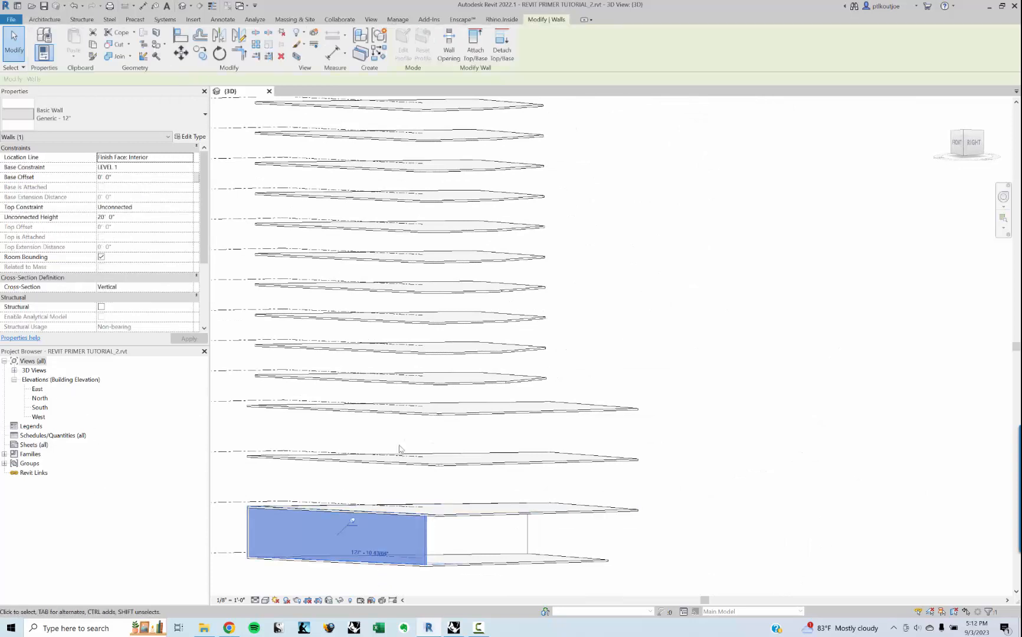
{"action": "left_click", "coordinate": [724, 319]}
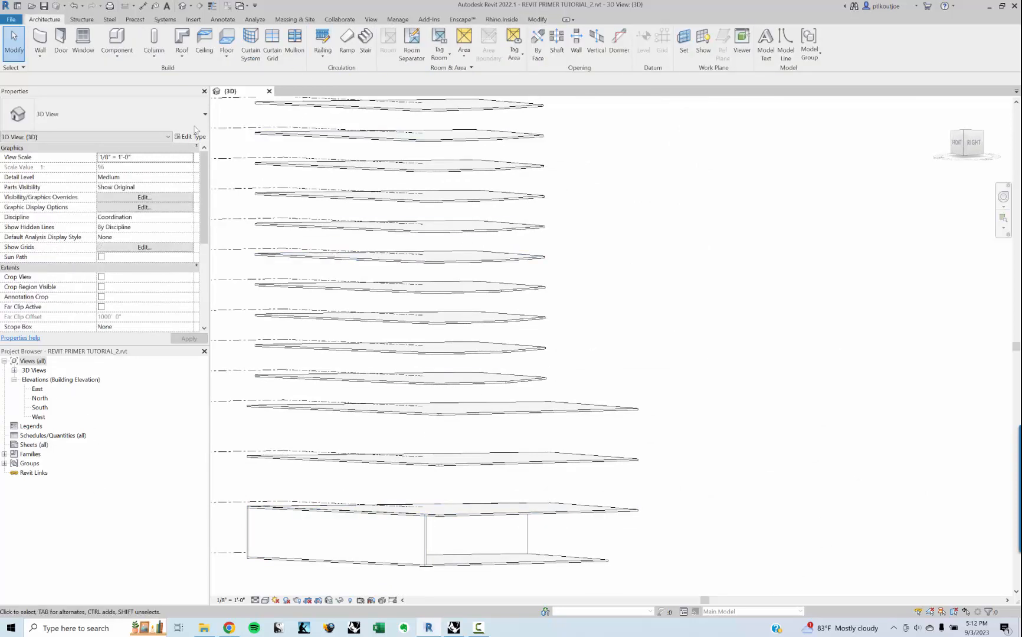
Step: Create a floor plan view for LEVEL 1 and expand the list of floor plans
{"action": "left_click", "coordinate": [371, 19]}
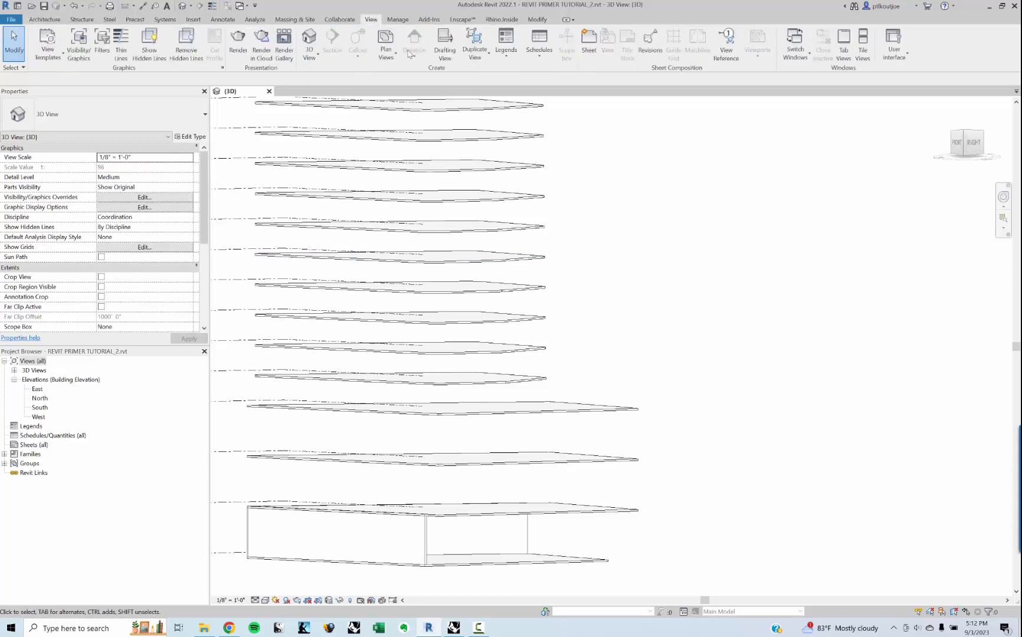
{"action": "left_click", "coordinate": [390, 53]}
{"action": "left_click", "coordinate": [402, 76]}
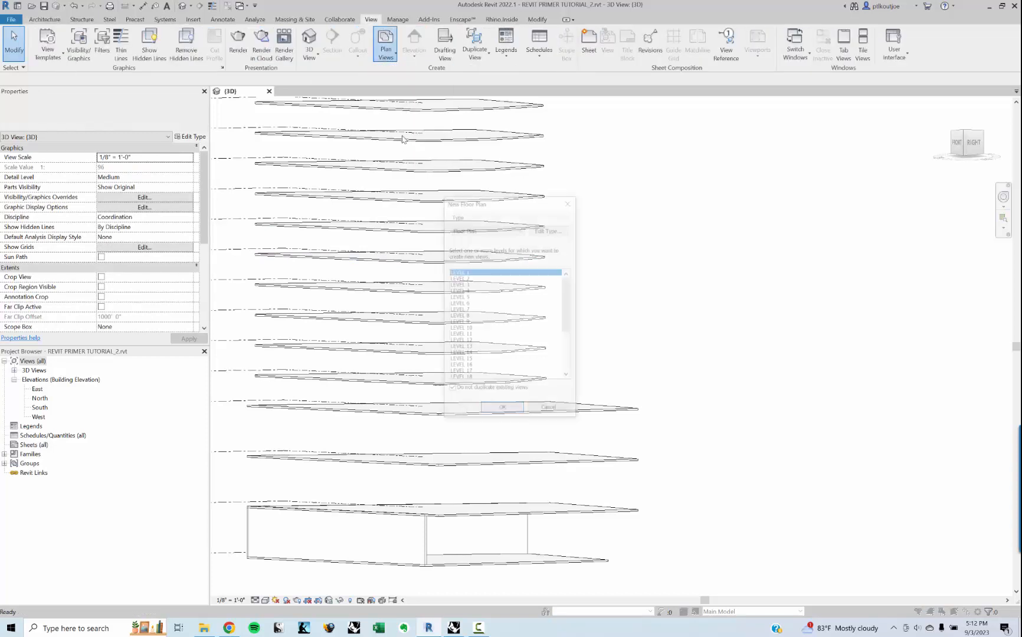
{"action": "left_click", "coordinate": [497, 411]}
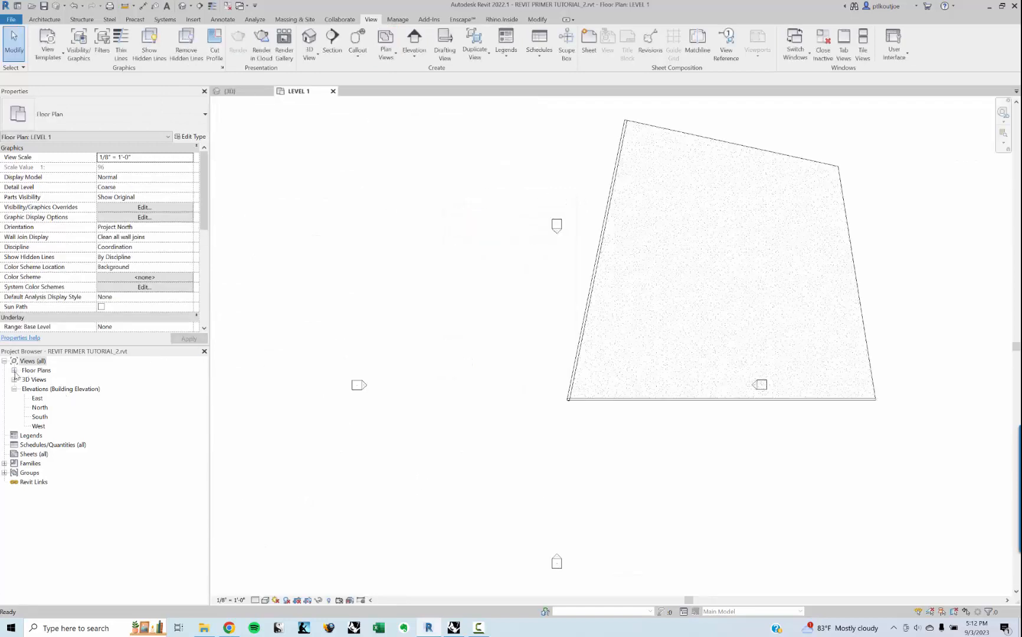
{"action": "left_click", "coordinate": [13, 371]}
Step: Examine the horizontal party wall in the LEVEL 1 plan from end to end, including its location line and orientation
{"action": "scroll", "coordinate": [588, 349], "scroll_direction": "up", "scroll_amount": 5}
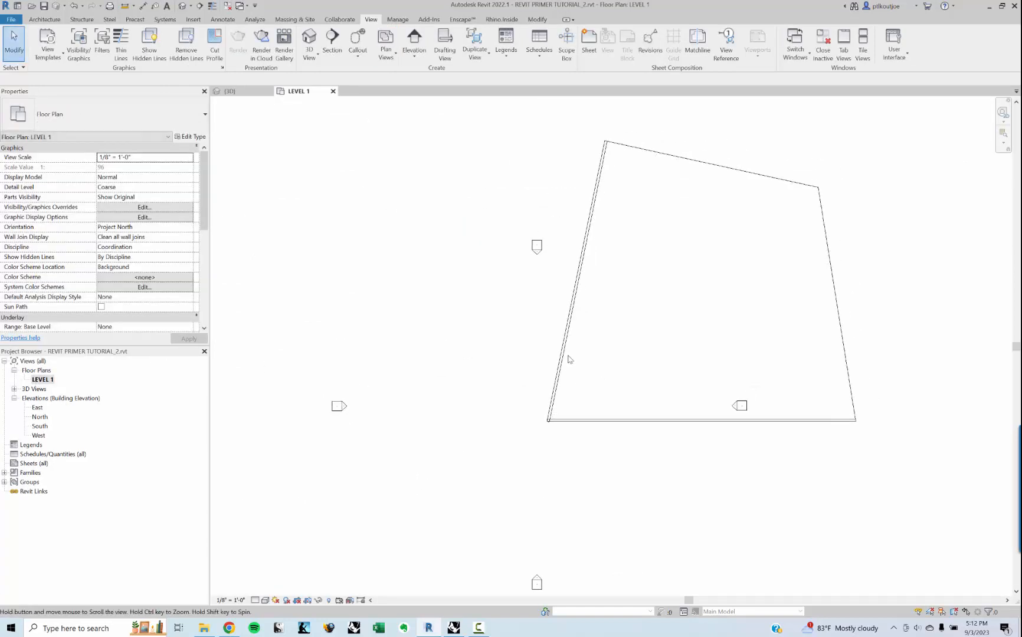
{"action": "scroll", "coordinate": [549, 422], "scroll_direction": "up", "scroll_amount": 1}
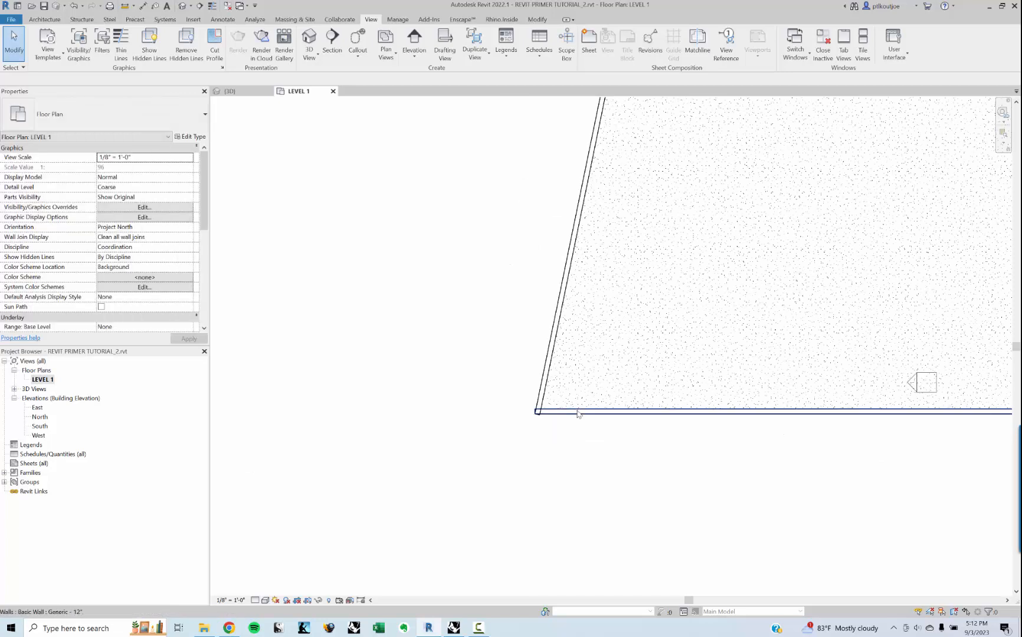
{"action": "left_click", "coordinate": [577, 414]}
{"action": "middle_click_drag", "start_coordinate": [777, 433], "coordinate": [643, 453]}
{"action": "scroll", "coordinate": [632, 440], "scroll_direction": "up", "scroll_amount": 2}
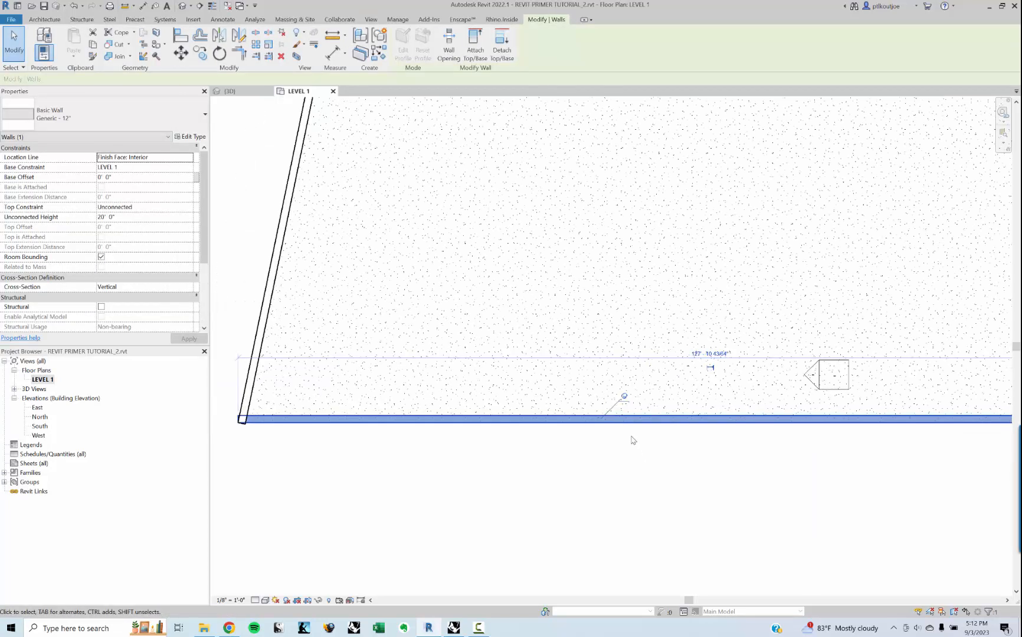
{"action": "middle_click_drag", "start_coordinate": [748, 431], "coordinate": [514, 438]}
{"action": "scroll", "coordinate": [513, 437], "scroll_direction": "up", "scroll_amount": 1}
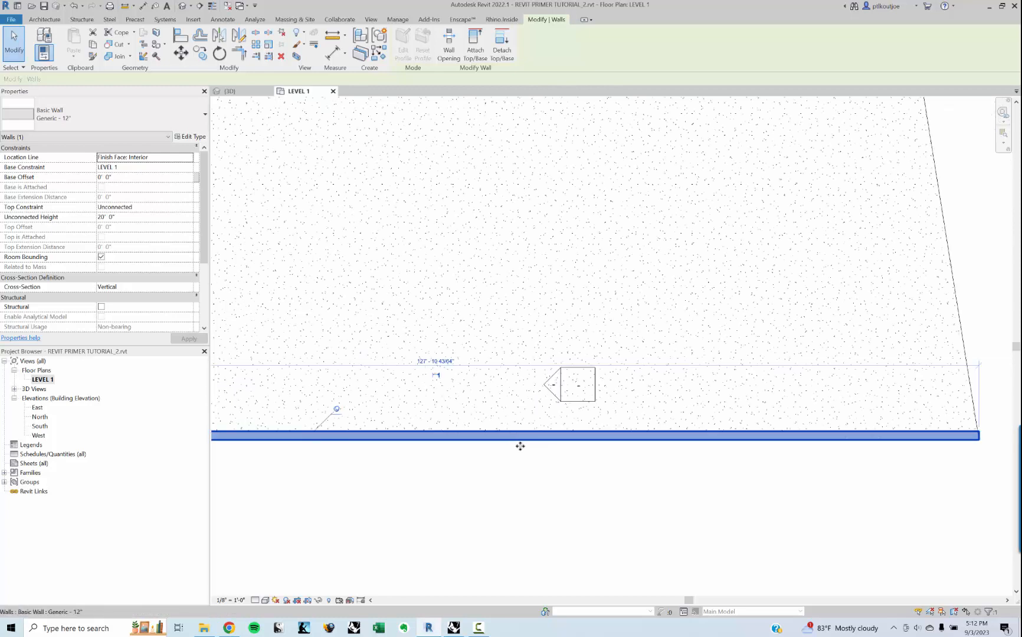
{"action": "middle_click_drag", "start_coordinate": [501, 480], "coordinate": [591, 474]}
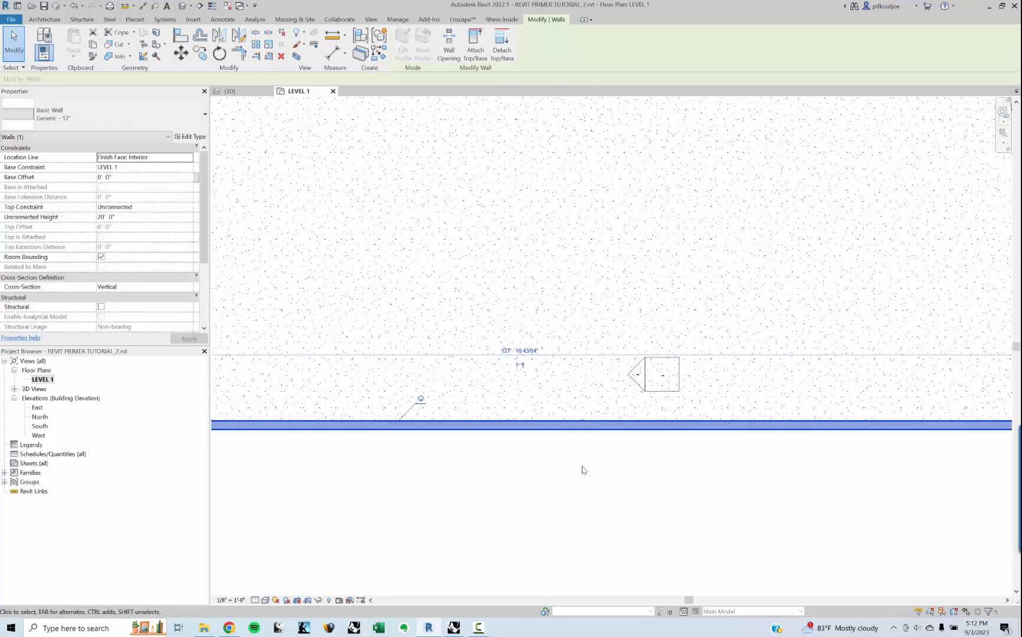
{"action": "scroll", "coordinate": [580, 468], "scroll_direction": "down", "scroll_amount": 2}
{"action": "scroll", "coordinate": [478, 432], "scroll_direction": "up", "scroll_amount": 10}
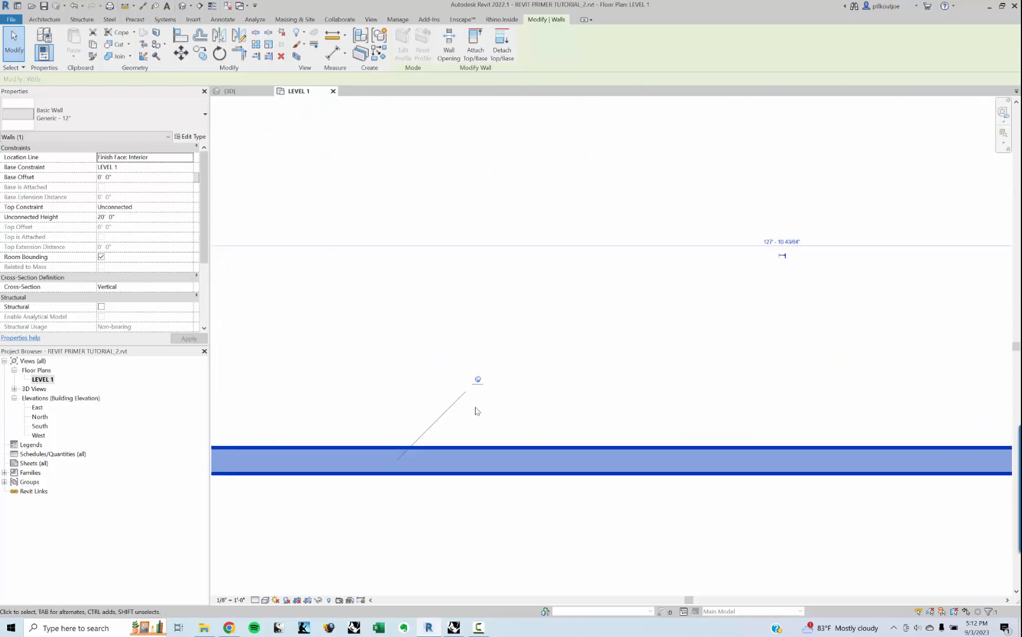
{"action": "scroll", "coordinate": [477, 412], "scroll_direction": "down", "scroll_amount": 2}
{"action": "middle_click_drag", "start_coordinate": [505, 416], "coordinate": [268, 434]}
{"action": "scroll", "coordinate": [271, 421], "scroll_direction": "down", "scroll_amount": 4}
{"action": "middle_click_drag", "start_coordinate": [699, 414], "coordinate": [329, 433]}
{"action": "middle_click_drag", "start_coordinate": [739, 442], "coordinate": [1003, 428]}
{"action": "middle_click_drag", "start_coordinate": [567, 430], "coordinate": [1002, 427]}
{"action": "middle_click_drag", "start_coordinate": [661, 426], "coordinate": [1007, 409]}
{"action": "middle_click_drag", "start_coordinate": [407, 426], "coordinate": [471, 429]}
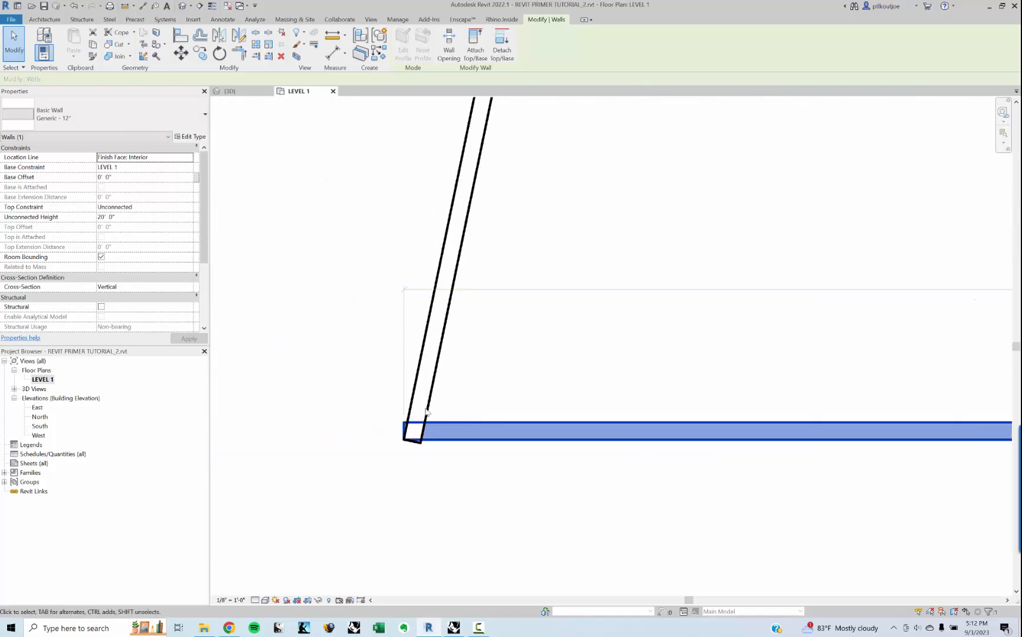
Step: Examine the slanted party wall's properties and orientation marker, and its corner with the horizontal wall
{"action": "left_click", "coordinate": [433, 388]}
{"action": "scroll", "coordinate": [464, 365], "scroll_direction": "down", "scroll_amount": 2}
{"action": "middle_click_drag", "start_coordinate": [520, 269], "coordinate": [471, 384]}
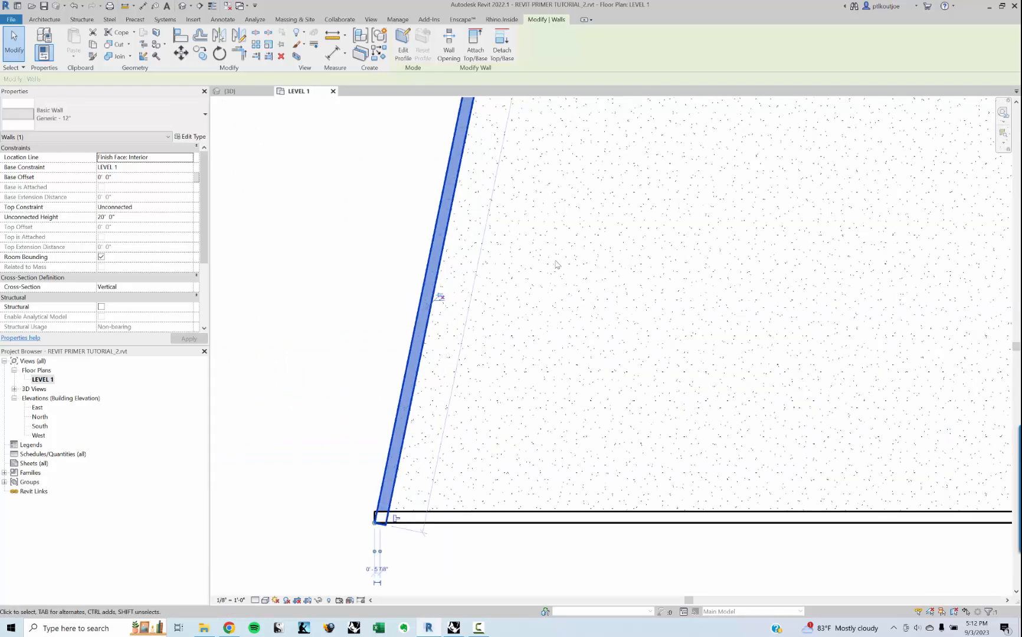
{"action": "middle_click_drag", "start_coordinate": [567, 234], "coordinate": [479, 447]}
{"action": "scroll", "coordinate": [480, 445], "scroll_direction": "down", "scroll_amount": 2}
{"action": "middle_click_drag", "start_coordinate": [523, 225], "coordinate": [516, 259]}
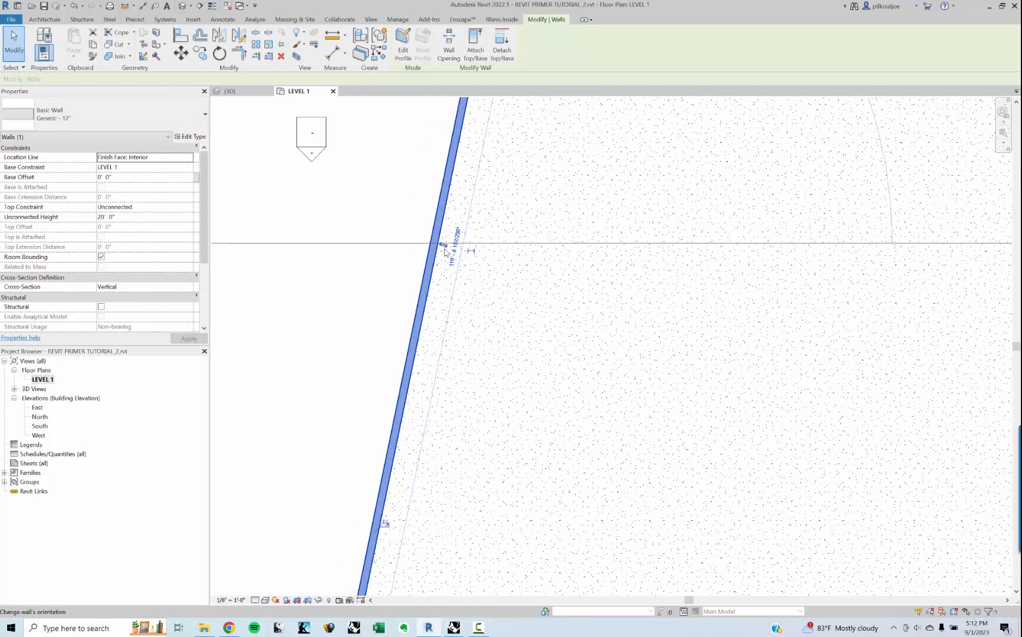
{"action": "middle_click_drag", "start_coordinate": [552, 498], "coordinate": [530, 327]}
{"action": "left_click", "coordinate": [537, 496]}
{"action": "left_click", "coordinate": [598, 538]}
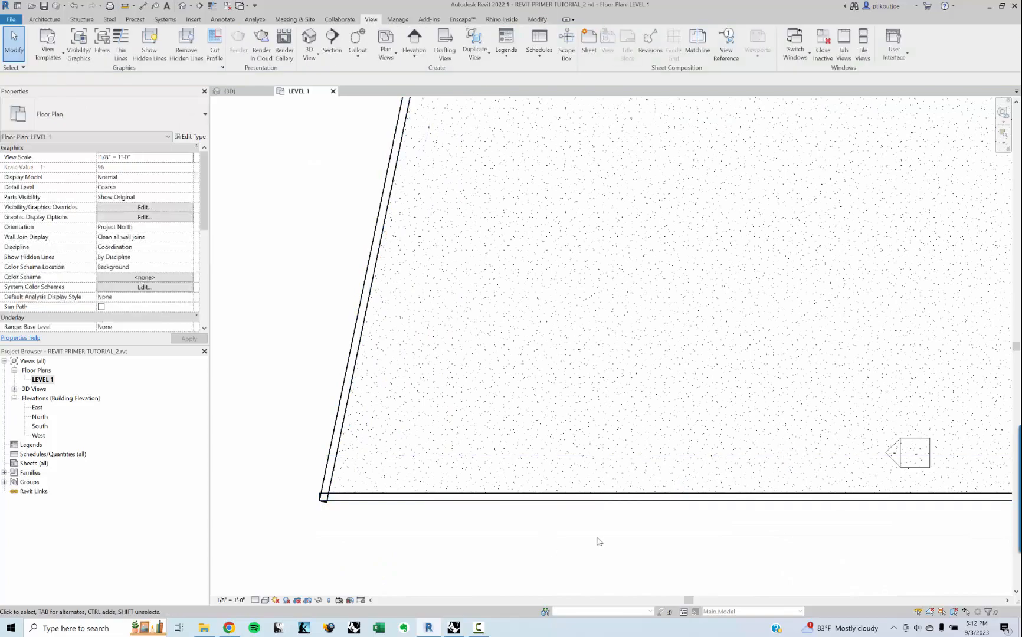
{"action": "middle_click_drag", "start_coordinate": [658, 525], "coordinate": [606, 512]}
Step: Switch back to Grasshopper, add a Boolean Toggle, feed it into WallCrv's F input and set it to True
{"action": "left_click", "coordinate": [453, 629]}
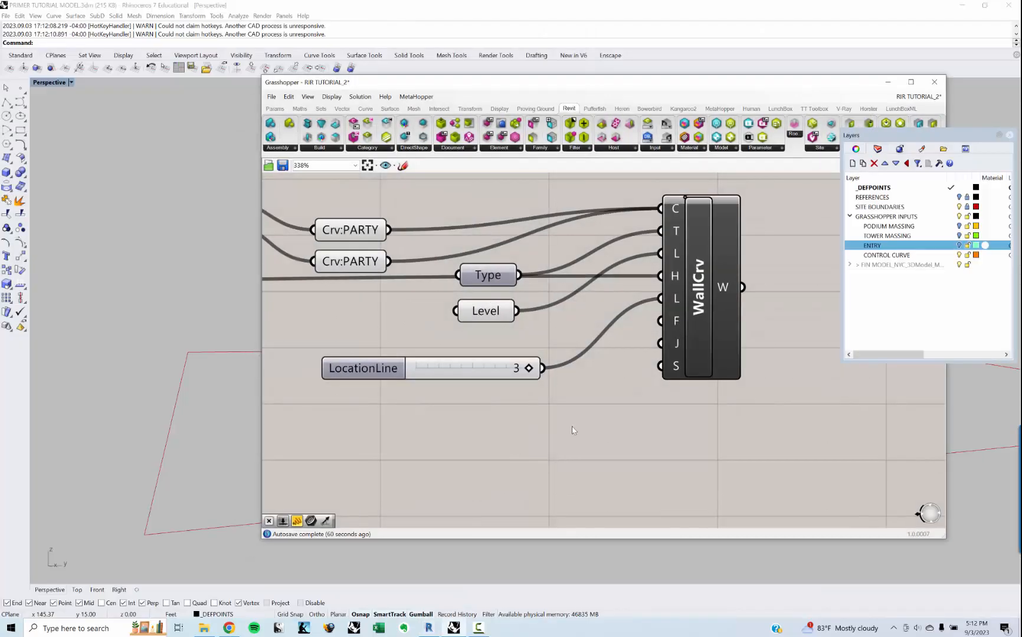
{"action": "double_click", "coordinate": [562, 424]}
{"action": "type", "text": "toggle"}
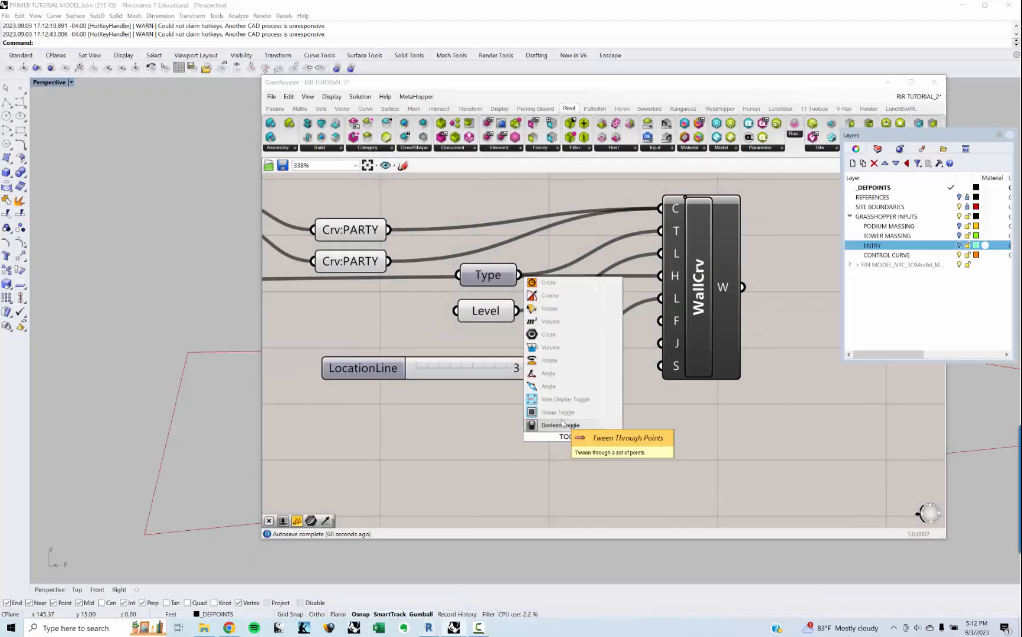
{"action": "key", "text": "Return"}
{"action": "left_click_drag", "start_coordinate": [636, 437], "coordinate": [653, 326]}
{"action": "double_click", "coordinate": [614, 436]}
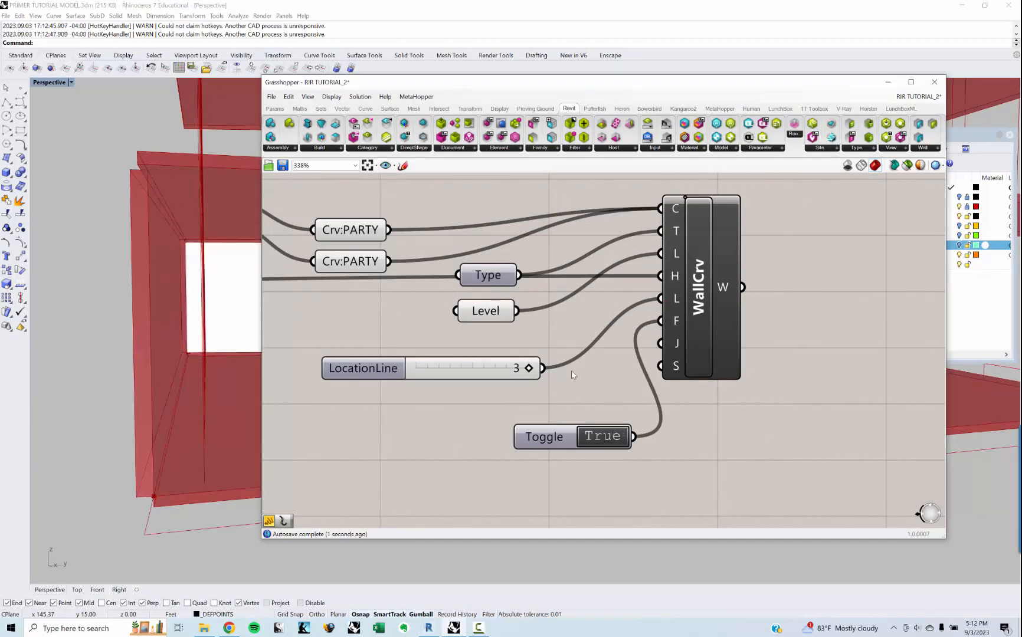
Step: Set the LocationLine slider to 2 and check the location line of both party walls in Revit's LEVEL 1 plan
{"action": "left_click_drag", "start_coordinate": [526, 370], "coordinate": [506, 369]}
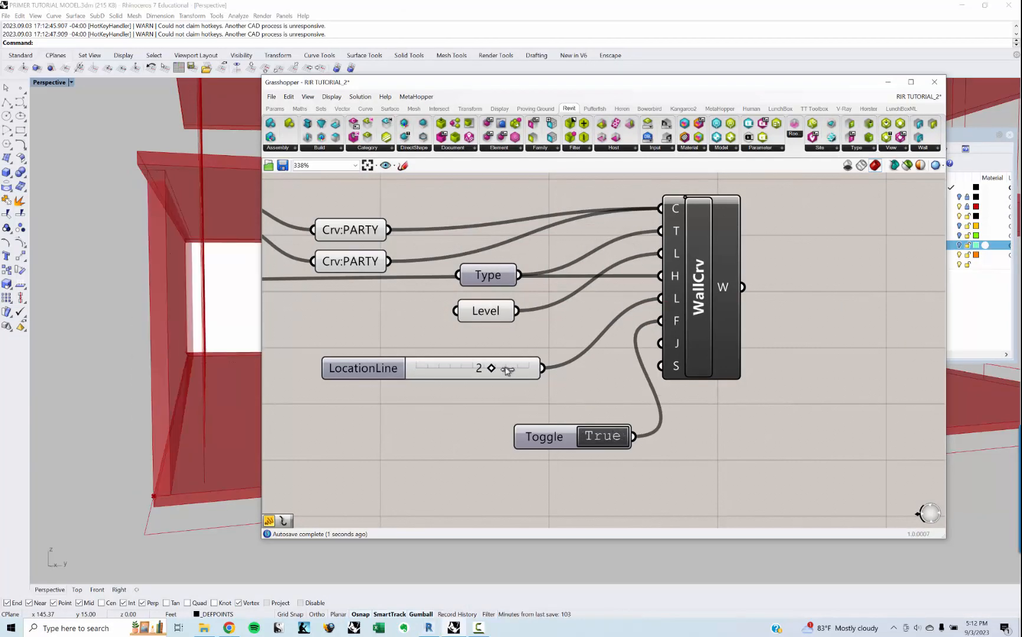
{"action": "left_click", "coordinate": [536, 544]}
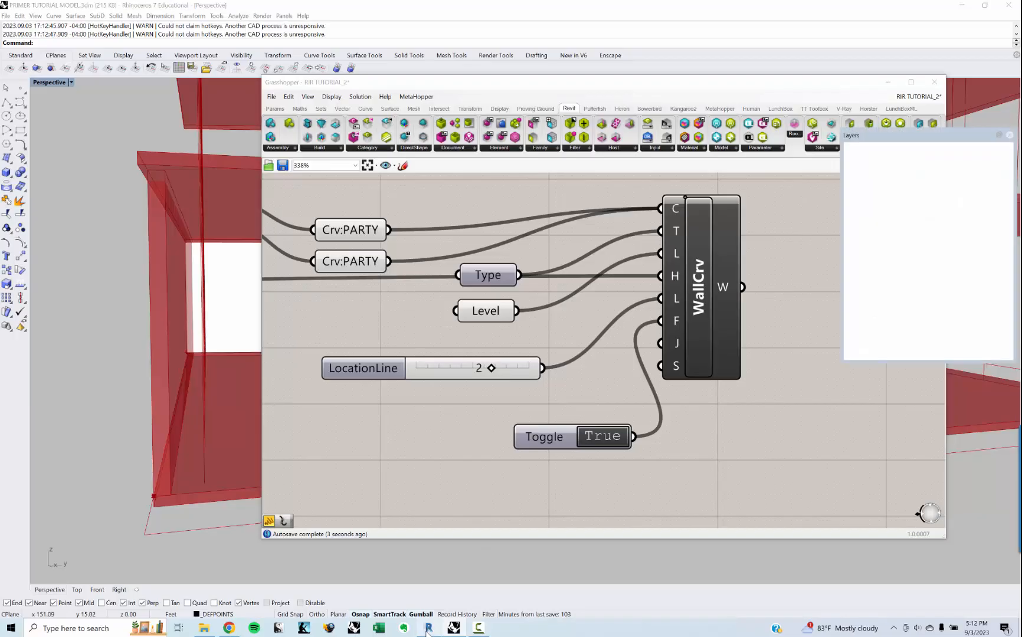
{"action": "left_click", "coordinate": [888, 86]}
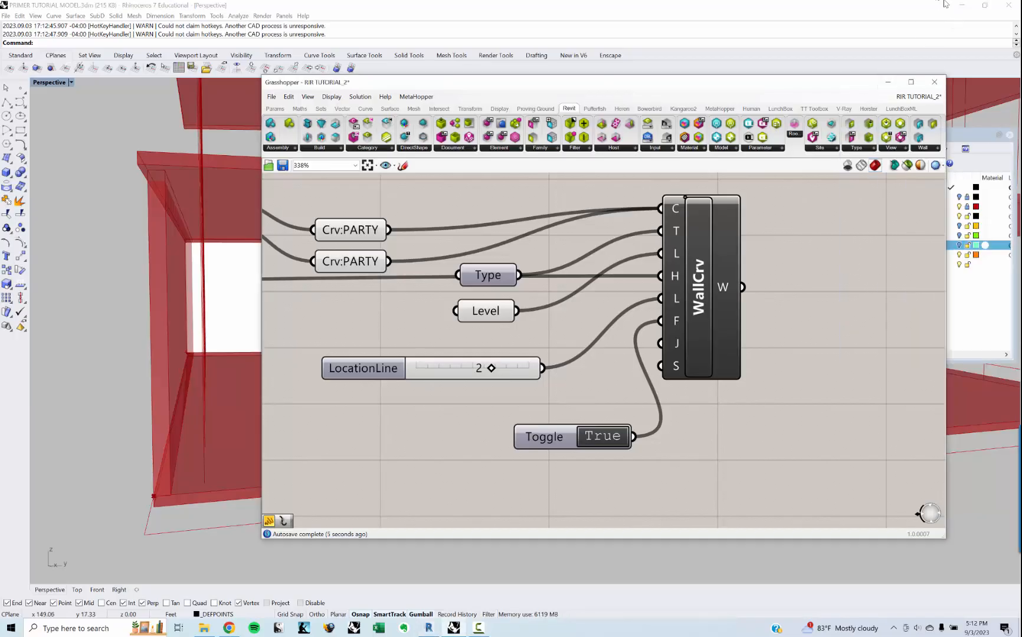
{"action": "left_click", "coordinate": [891, 81]}
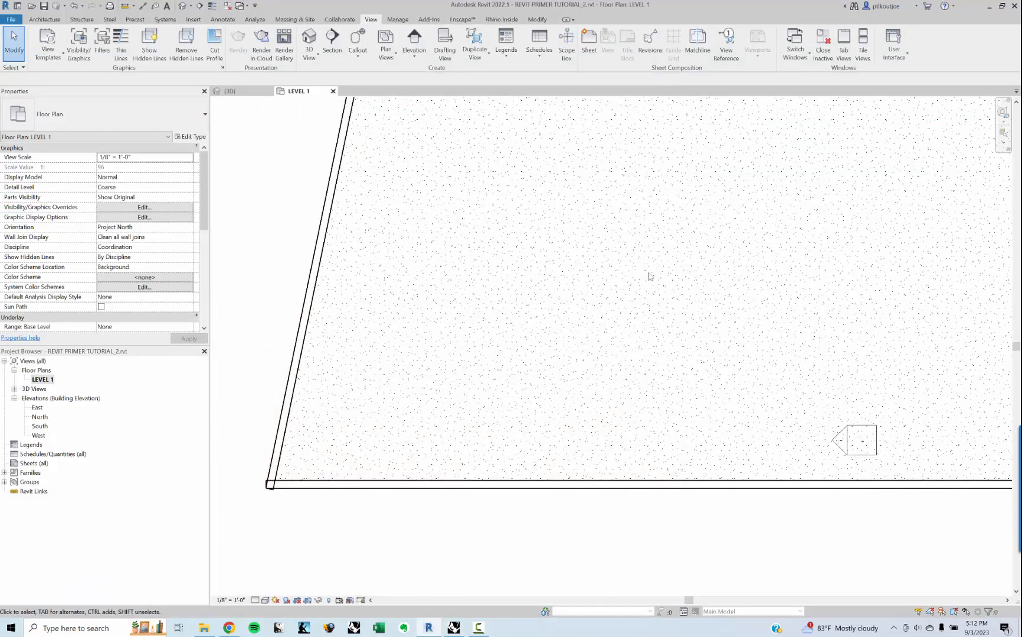
{"action": "middle_click_drag", "start_coordinate": [655, 286], "coordinate": [720, 280]}
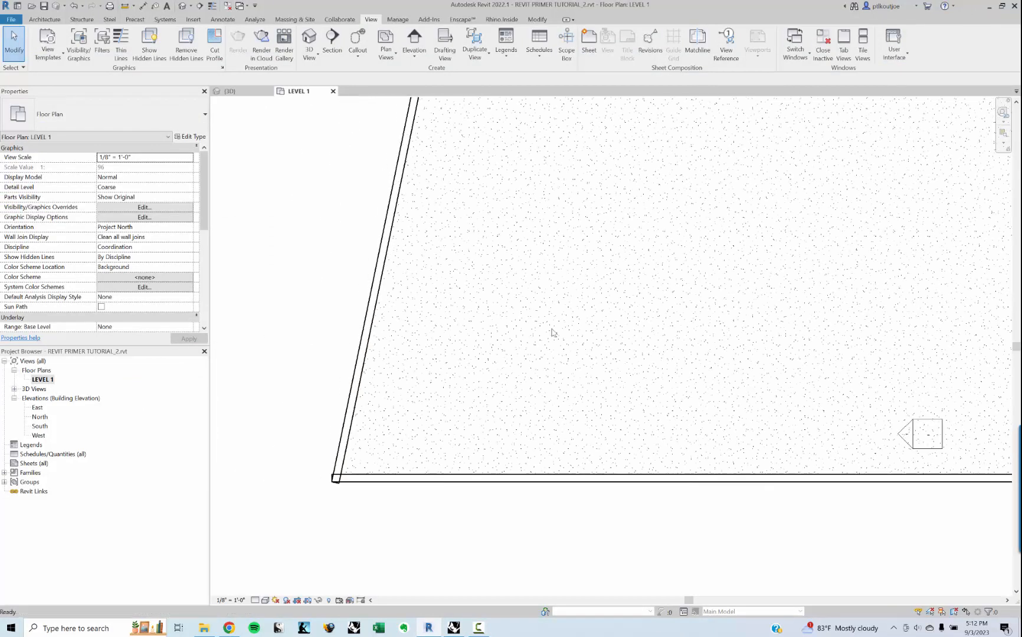
{"action": "left_click", "coordinate": [399, 481]}
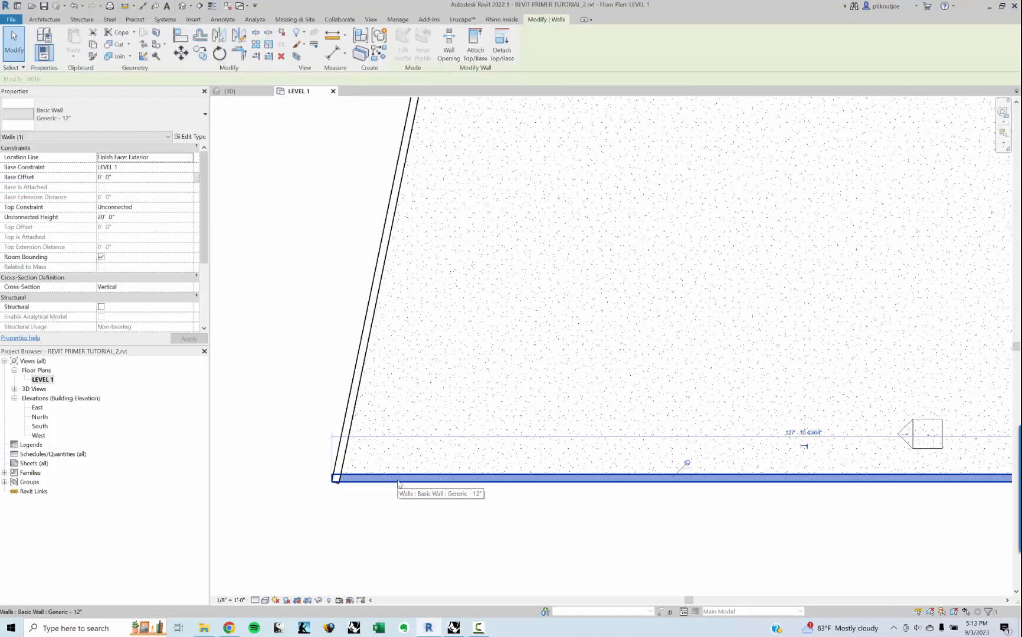
{"action": "left_click", "coordinate": [356, 423]}
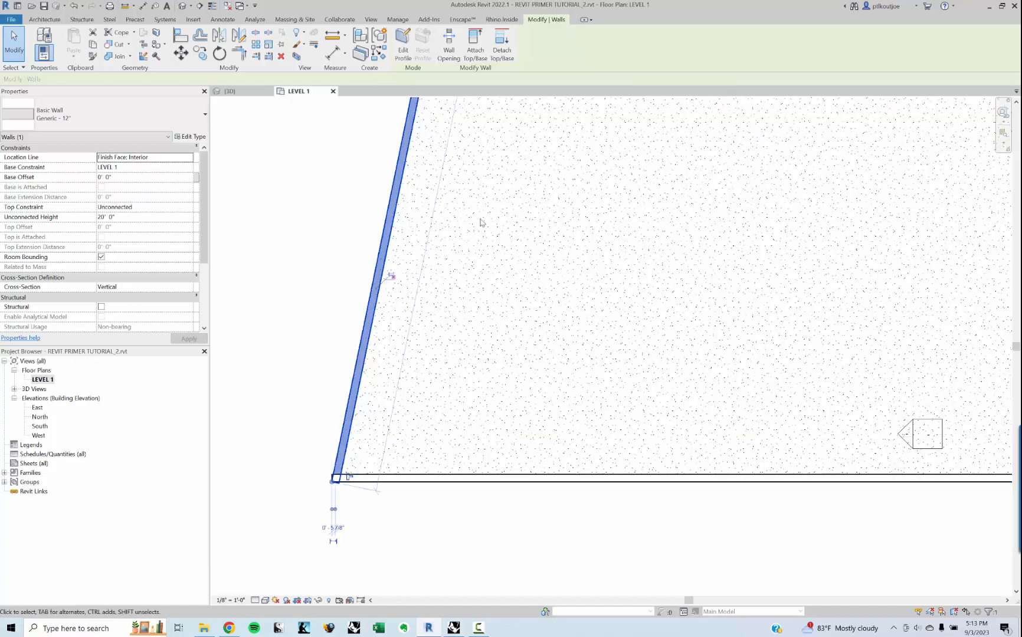
Step: Flip the slanted party wall's orientation in the plan and flip it back
{"action": "middle_click_drag", "start_coordinate": [482, 221], "coordinate": [447, 447]}
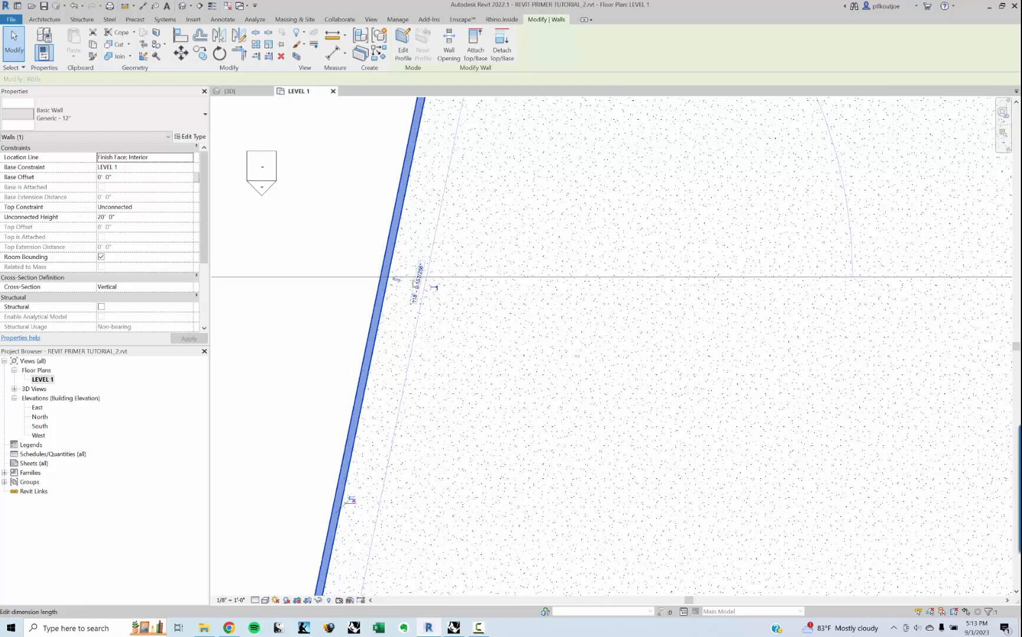
{"action": "left_click", "coordinate": [397, 282]}
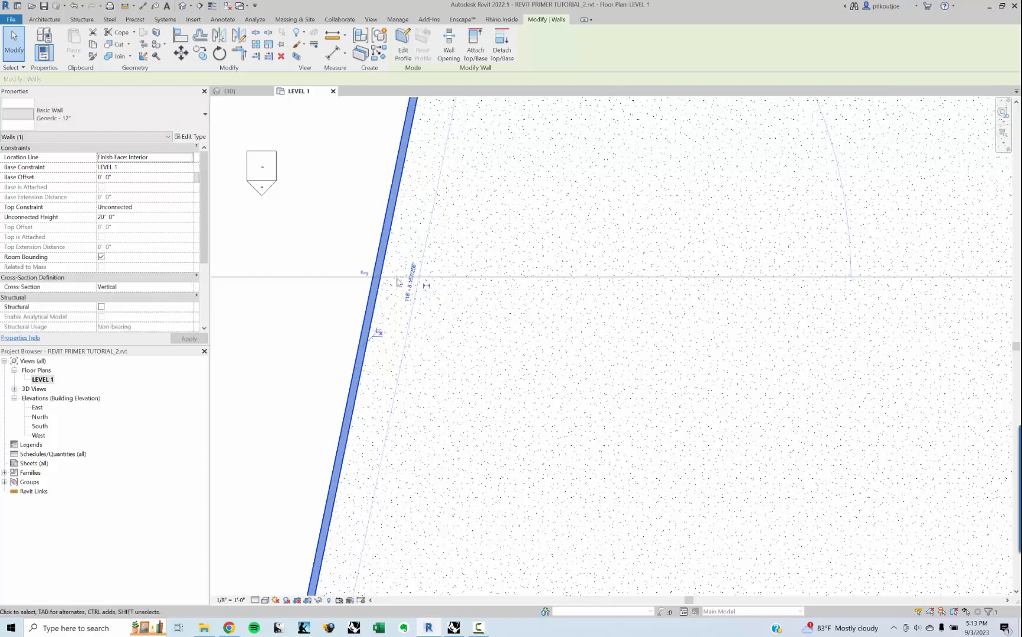
{"action": "left_click", "coordinate": [365, 273]}
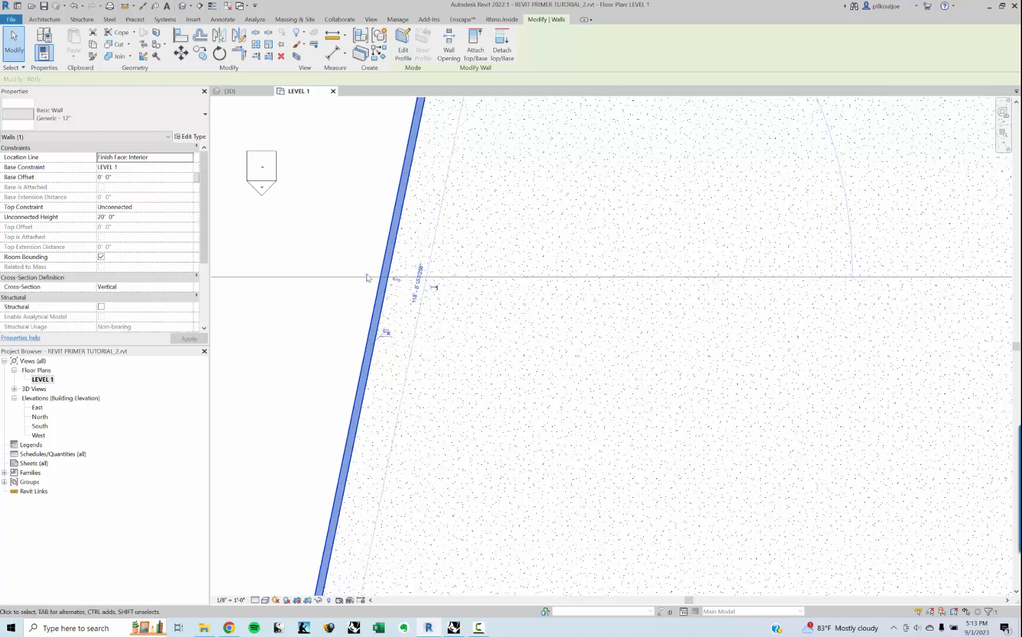
Step: Return to Grasshopper, set the LocationLine slider to 3 and the toggle to False, and switch to Revit
{"action": "left_click", "coordinate": [462, 632]}
{"action": "scroll", "coordinate": [538, 366], "scroll_direction": "up", "scroll_amount": 3}
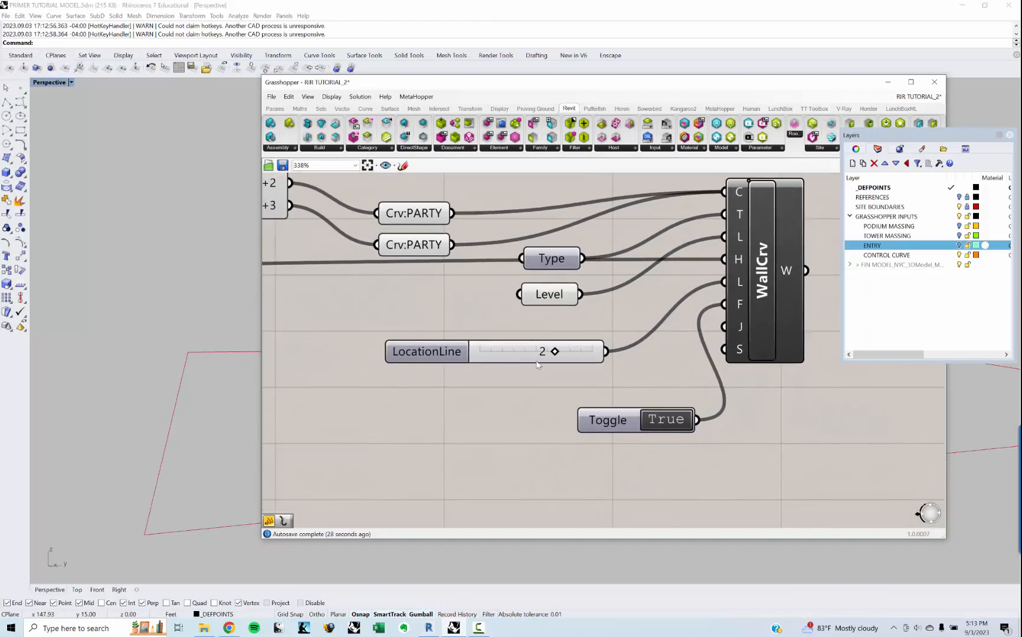
{"action": "right_click_drag", "start_coordinate": [199, 439], "coordinate": [225, 450]}
{"action": "scroll", "coordinate": [157, 437], "scroll_direction": "down", "scroll_amount": 3}
{"action": "scroll", "coordinate": [189, 475], "scroll_direction": "down", "scroll_amount": 3}
{"action": "scroll", "coordinate": [224, 450], "scroll_direction": "up", "scroll_amount": 8}
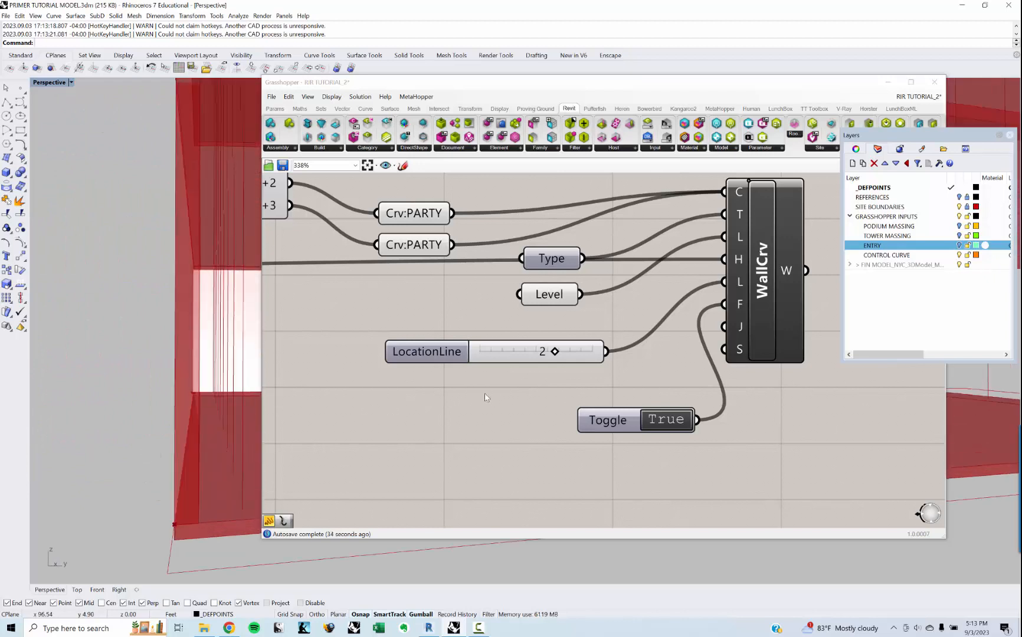
{"action": "left_click_drag", "start_coordinate": [554, 352], "coordinate": [581, 354]}
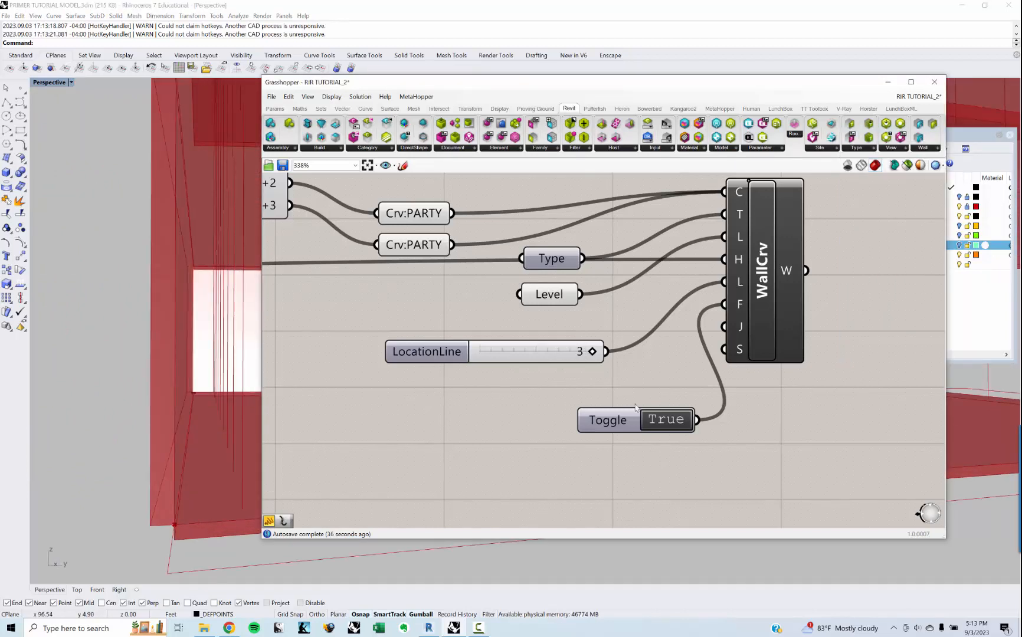
{"action": "double_click", "coordinate": [665, 420]}
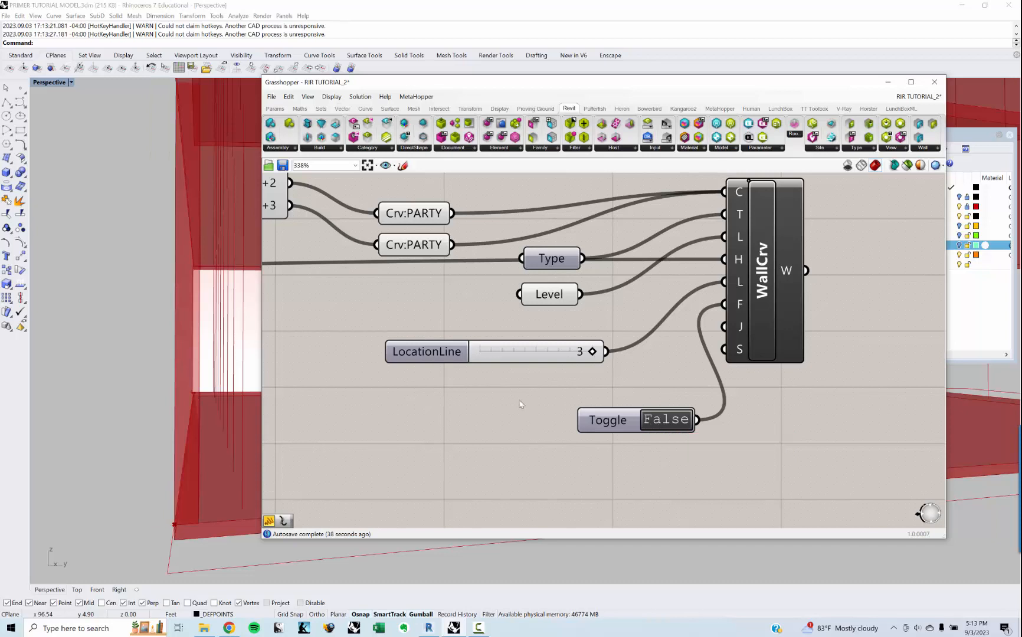
{"action": "left_click", "coordinate": [435, 630]}
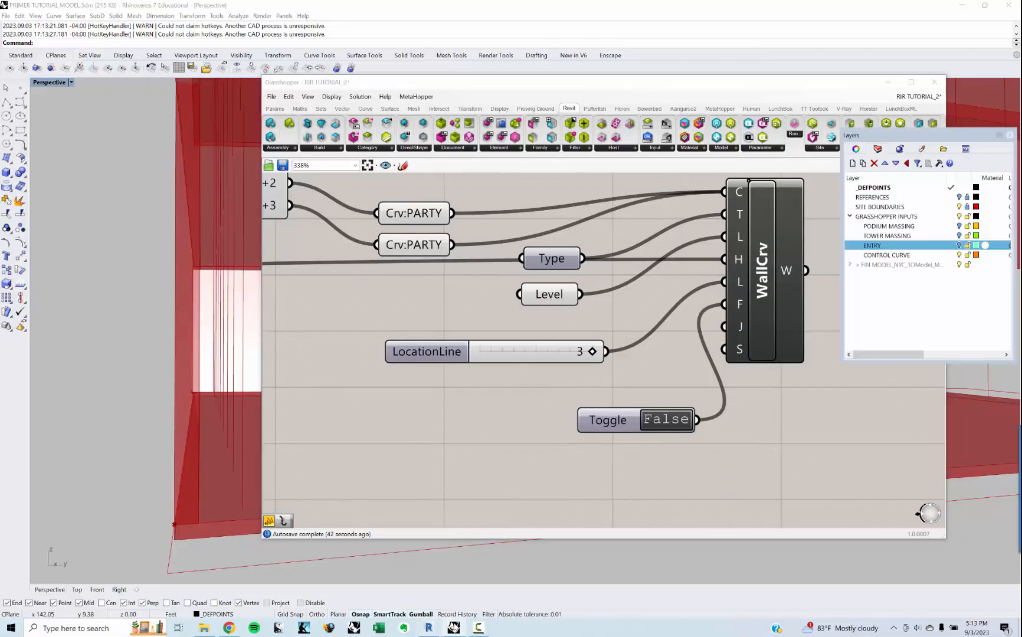
Step: Switch to Revit and set the horizontal party wall's location line to Finish Face: Exterior in the LEVEL 1 plan
{"action": "left_click", "coordinate": [961, 6]}
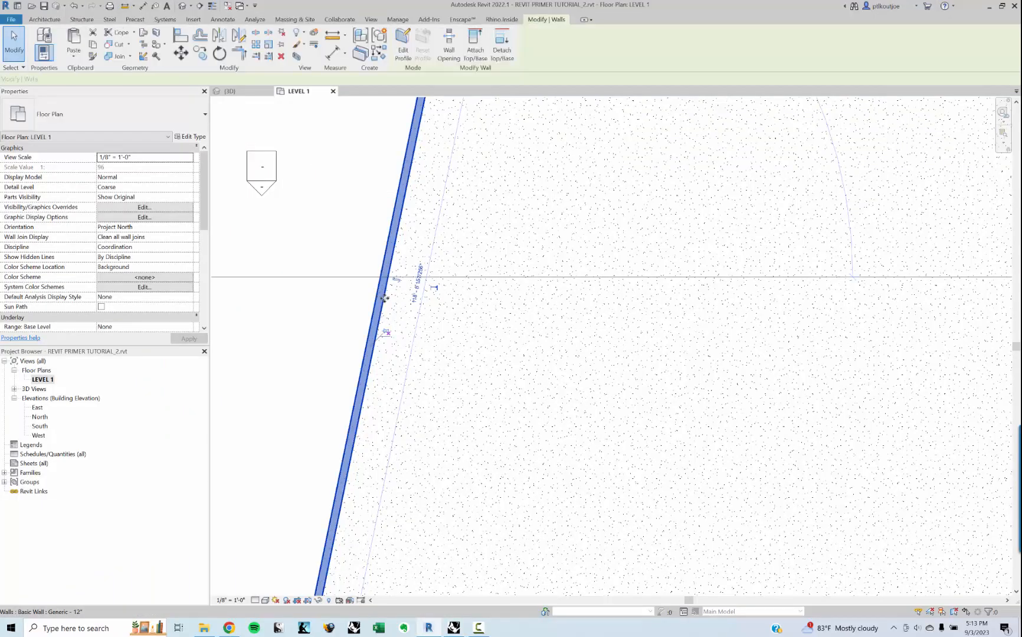
{"action": "scroll", "coordinate": [425, 280], "scroll_direction": "down", "scroll_amount": 3}
{"action": "left_click", "coordinate": [533, 407]}
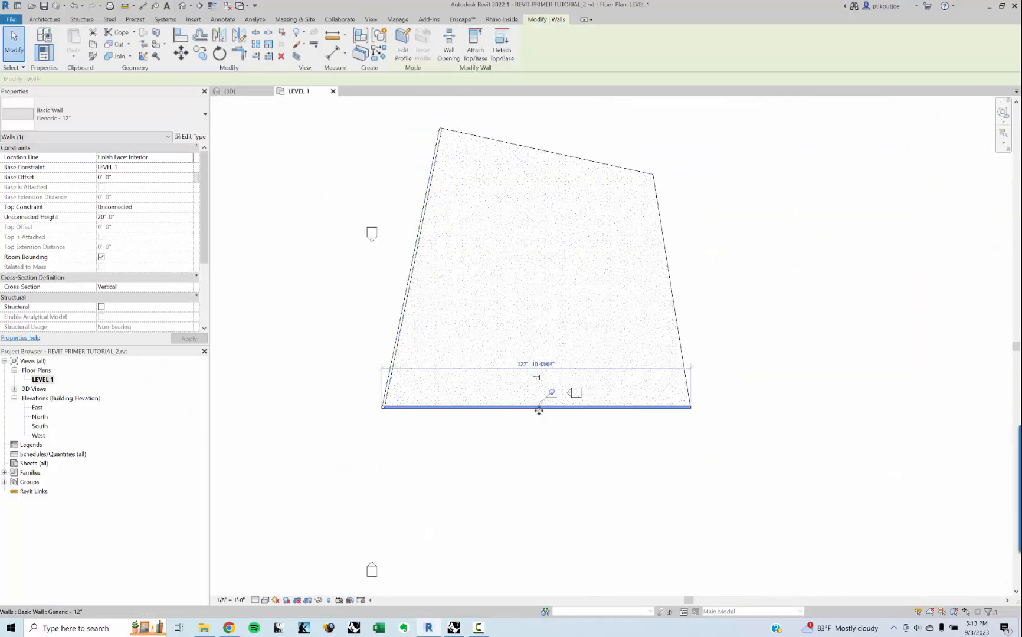
{"action": "scroll", "coordinate": [538, 406], "scroll_direction": "up", "scroll_amount": 4}
{"action": "left_click", "coordinate": [581, 439]}
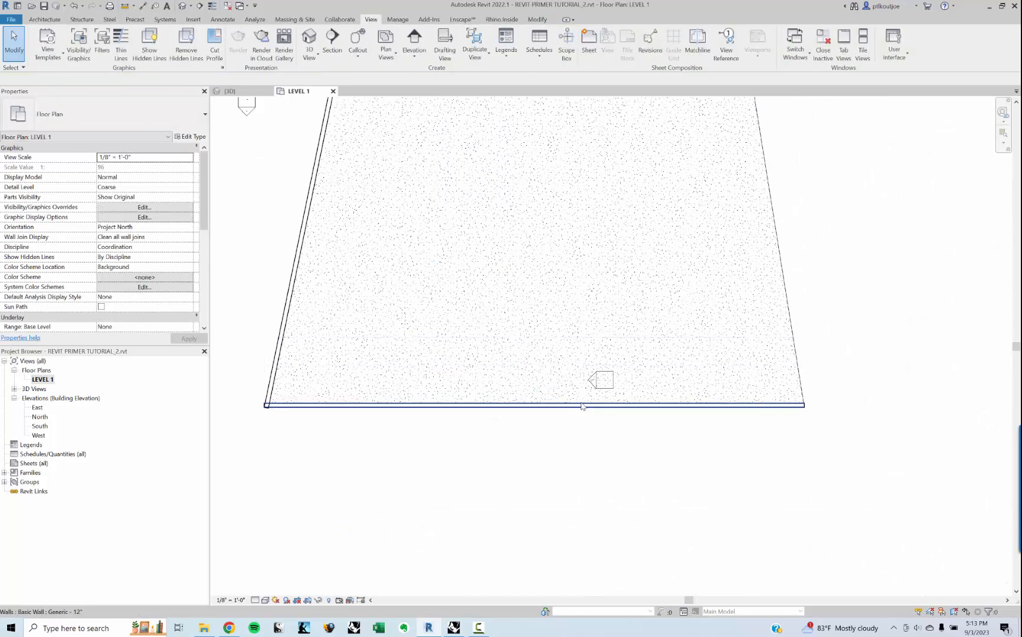
{"action": "left_click", "coordinate": [583, 405]}
{"action": "left_click", "coordinate": [159, 157]}
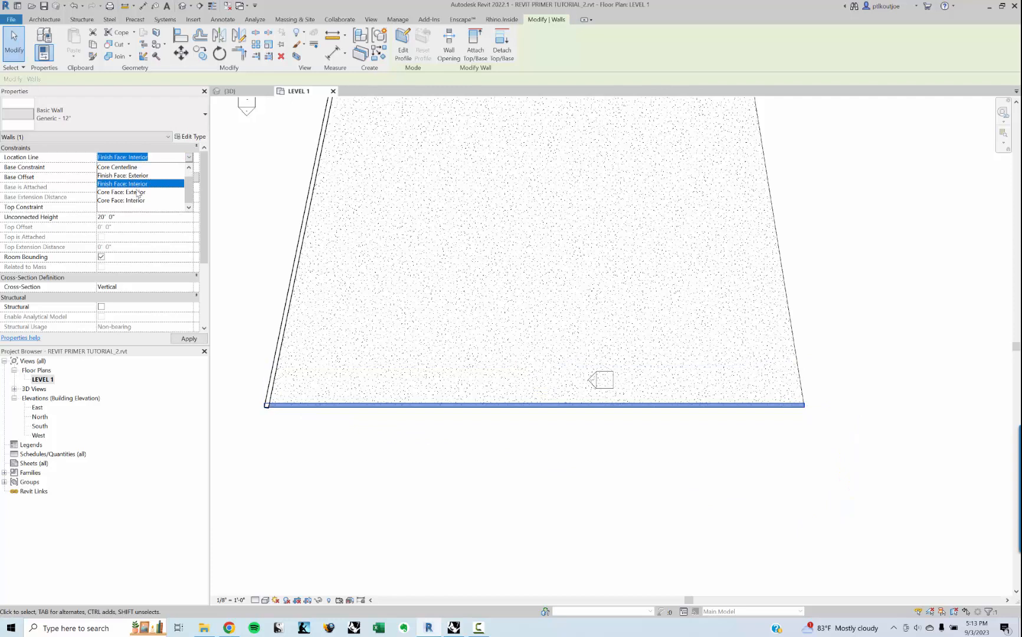
{"action": "left_click", "coordinate": [122, 175]}
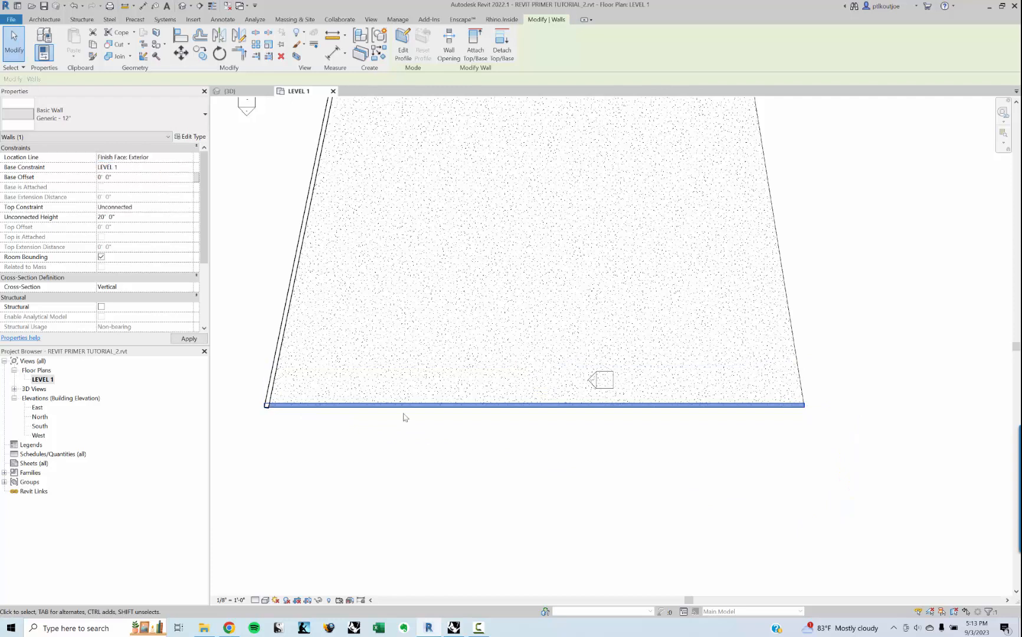
{"action": "left_click", "coordinate": [446, 492]}
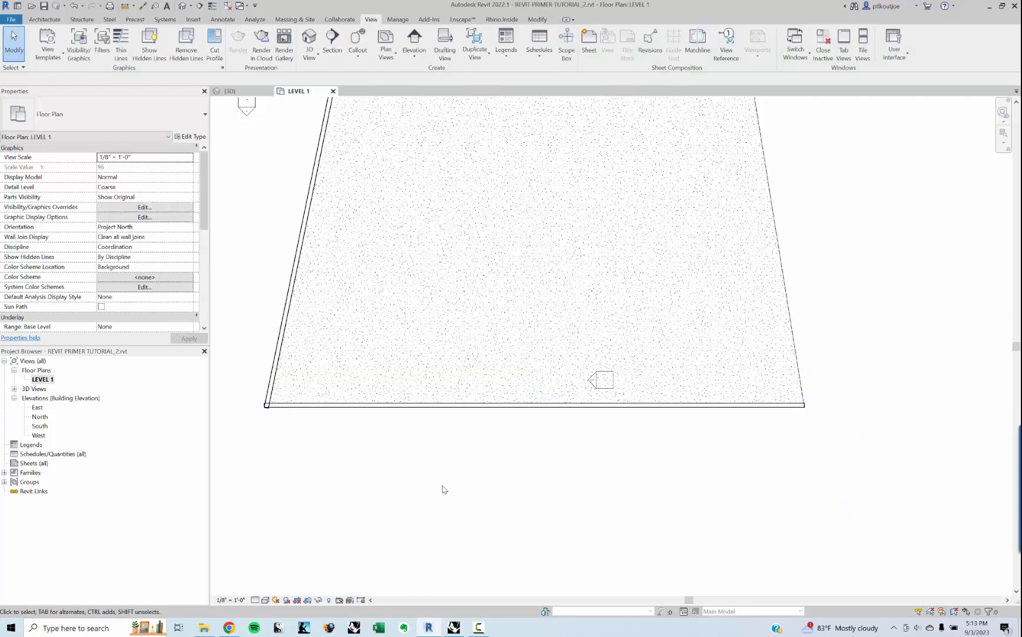
Step: Reselect the horizontal party wall and review its location line options, keeping Finish Face: Exterior
{"action": "left_click", "coordinate": [419, 407]}
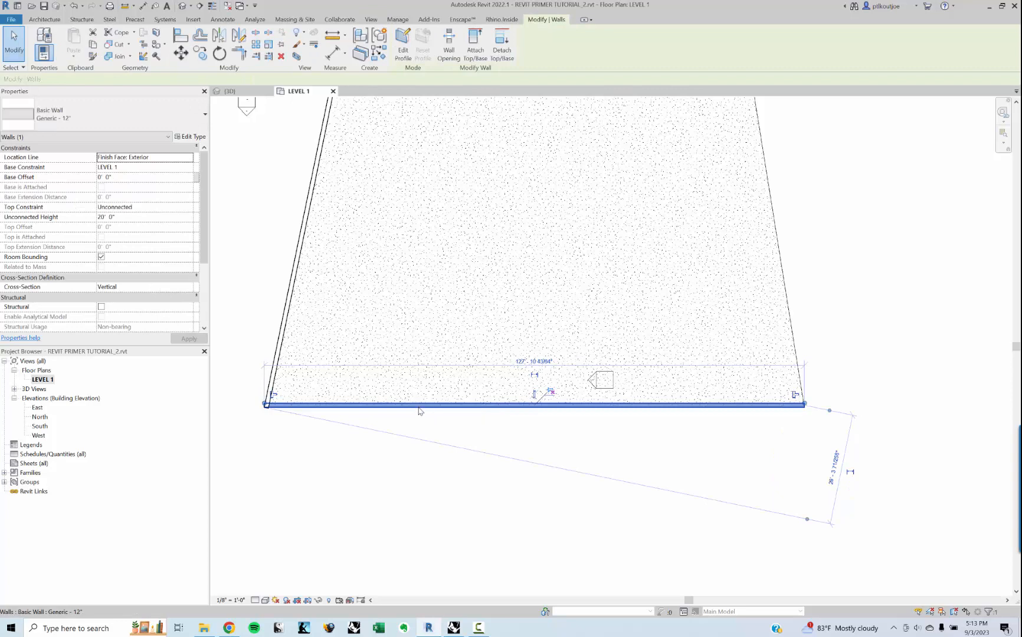
{"action": "left_click", "coordinate": [404, 491]}
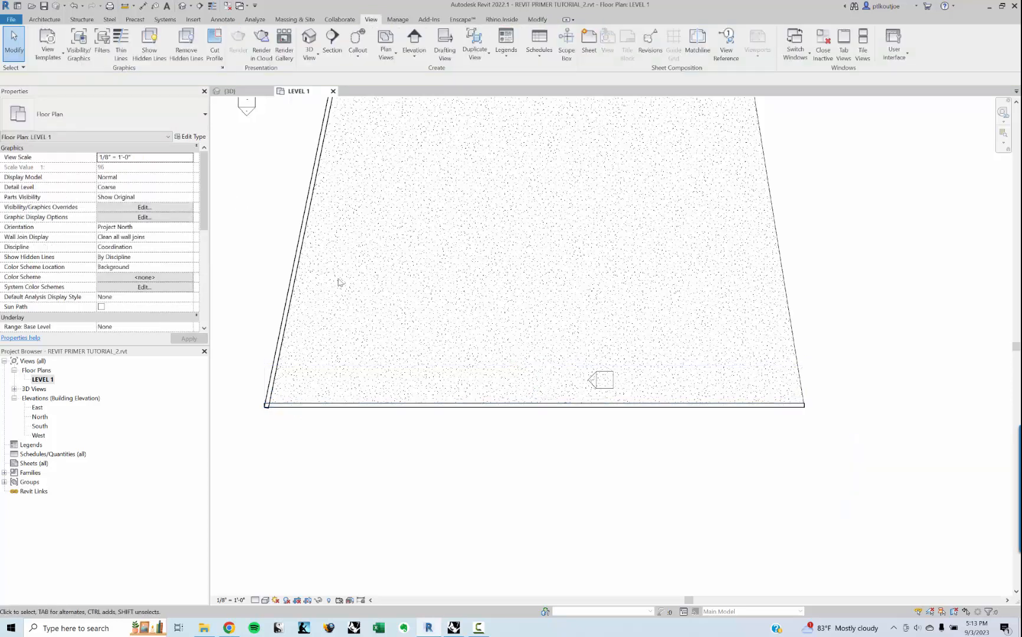
{"action": "left_click", "coordinate": [449, 405]}
{"action": "left_click", "coordinate": [152, 156]}
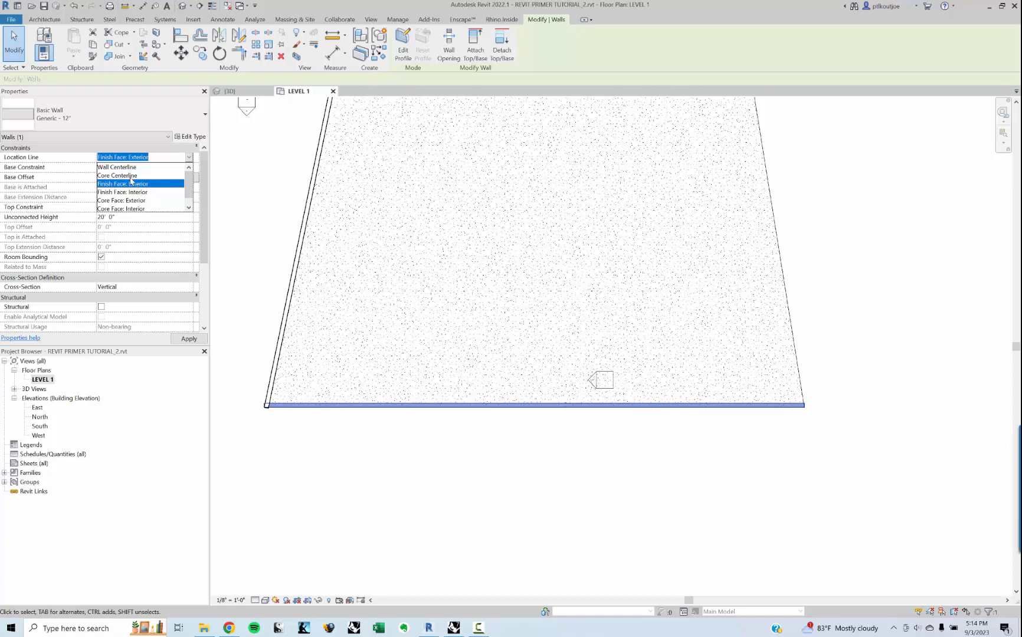
{"action": "left_click", "coordinate": [130, 184]}
{"action": "left_click", "coordinate": [306, 433]}
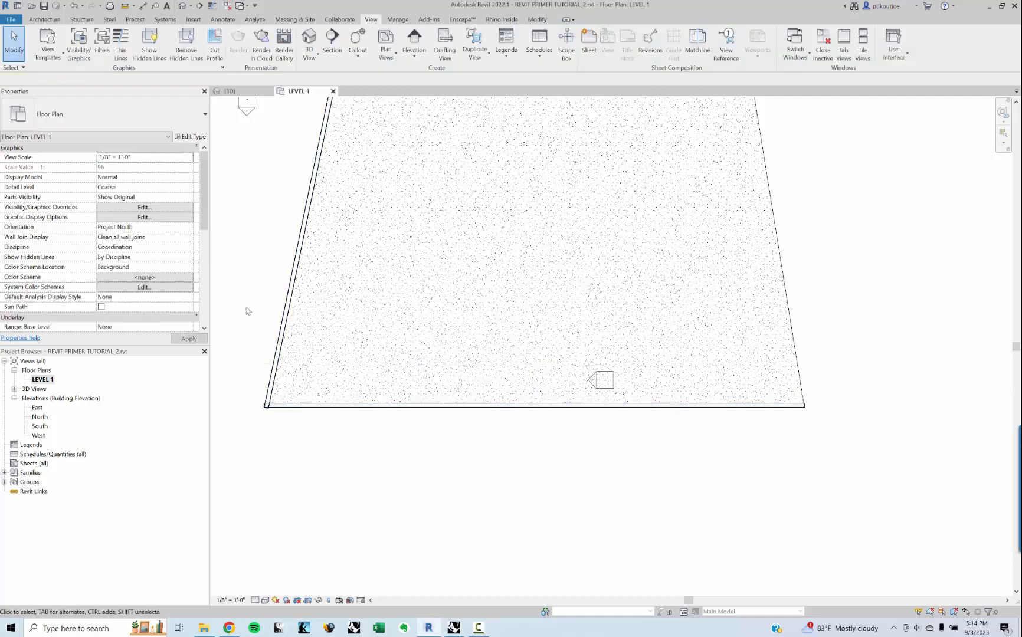
Step: Set the slanted party wall's location line to Finish Face: Exterior and check the horizontal wall's properties and orientation control
{"action": "left_click", "coordinate": [283, 337]}
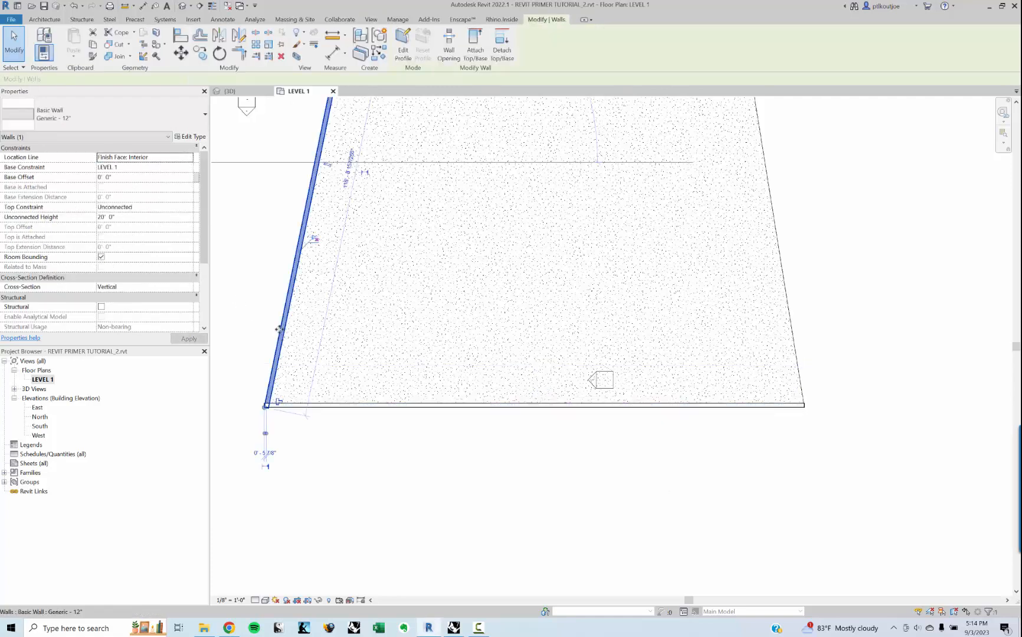
{"action": "left_click", "coordinate": [189, 158]}
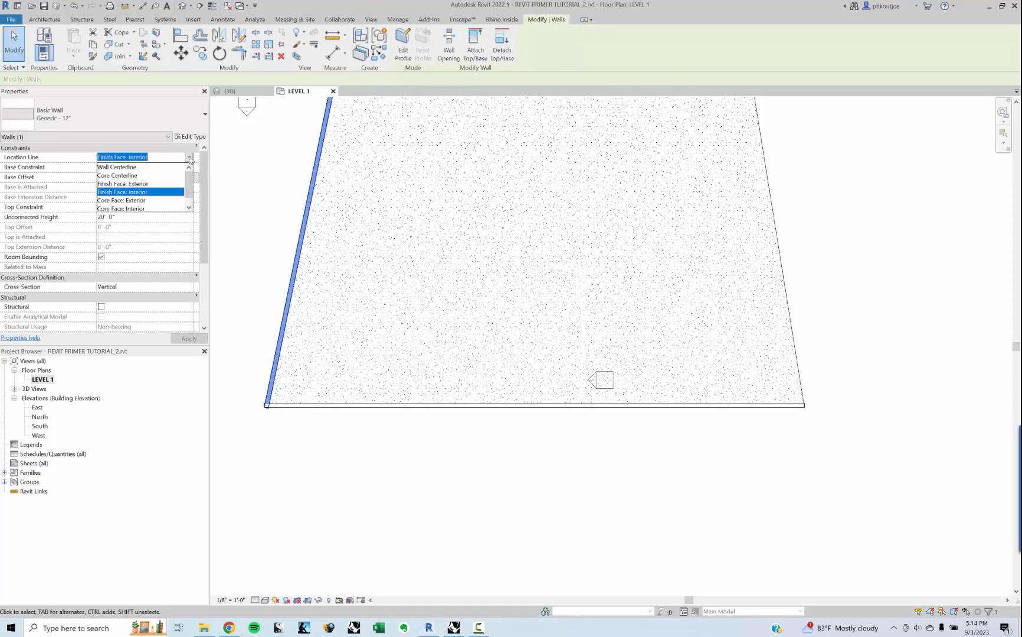
{"action": "left_click", "coordinate": [159, 185]}
{"action": "left_click", "coordinate": [263, 248]}
{"action": "left_click", "coordinate": [297, 254]}
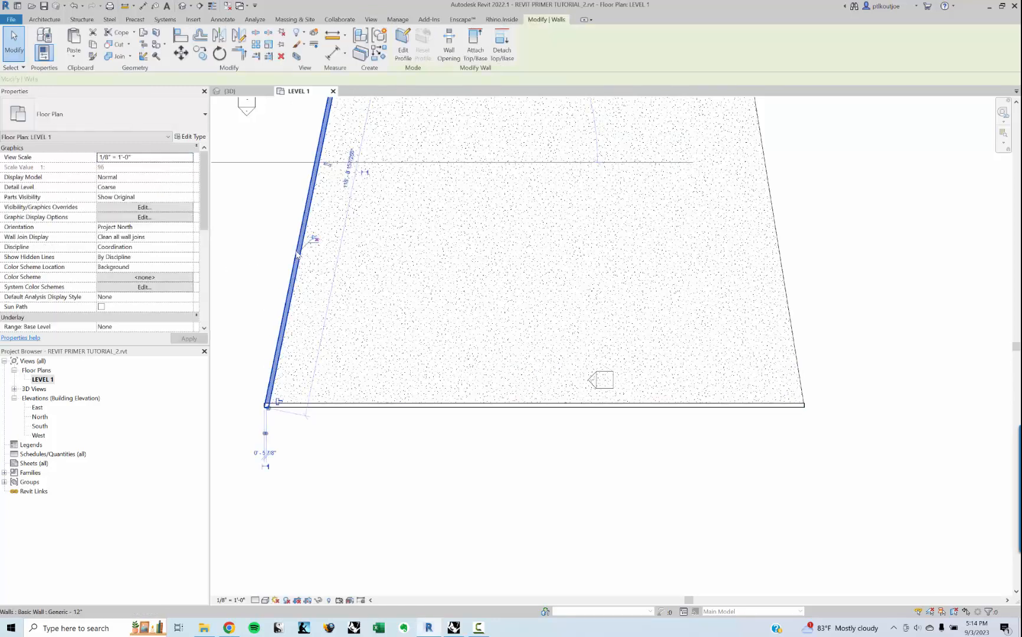
{"action": "left_click", "coordinate": [369, 448]}
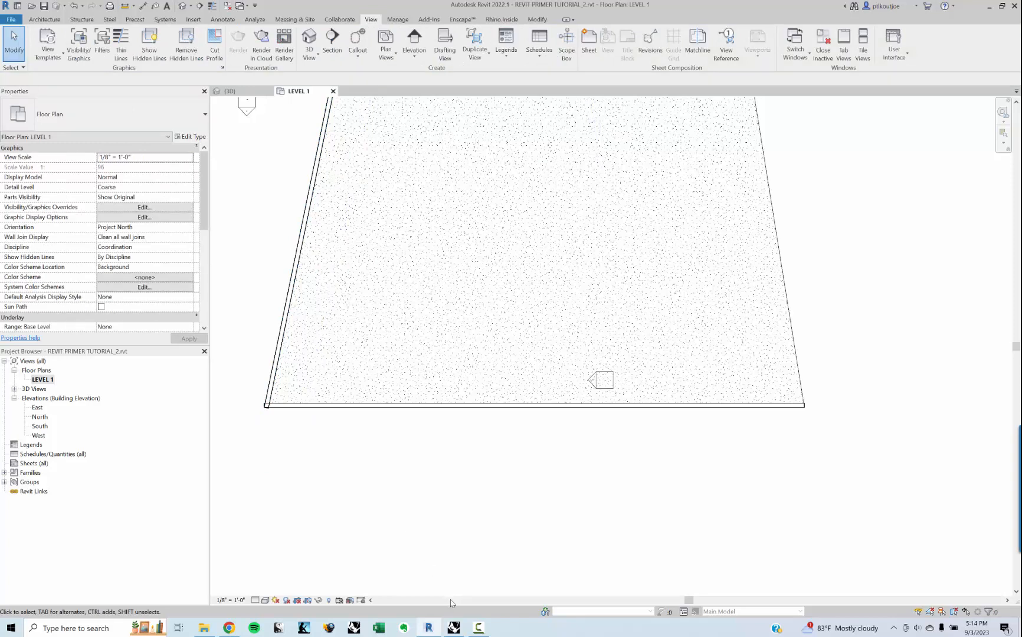
{"action": "left_click", "coordinate": [419, 406]}
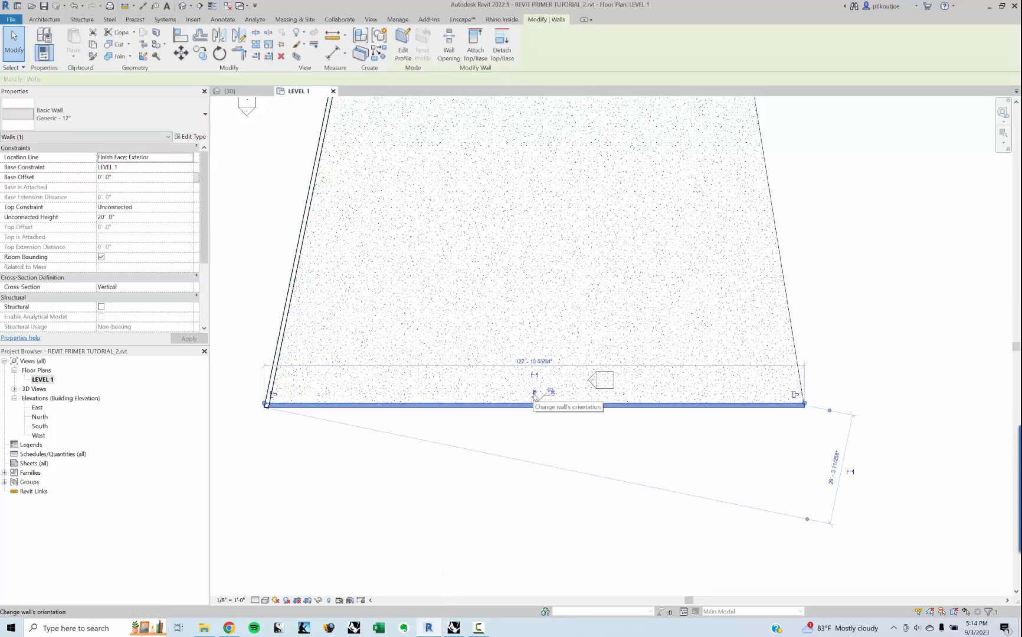
{"action": "left_click", "coordinate": [462, 496]}
Step: Return to Grasshopper, set the LocationLine slider to 2 and inspect the party walls in the Rhino Perspective view
{"action": "left_click", "coordinate": [454, 628]}
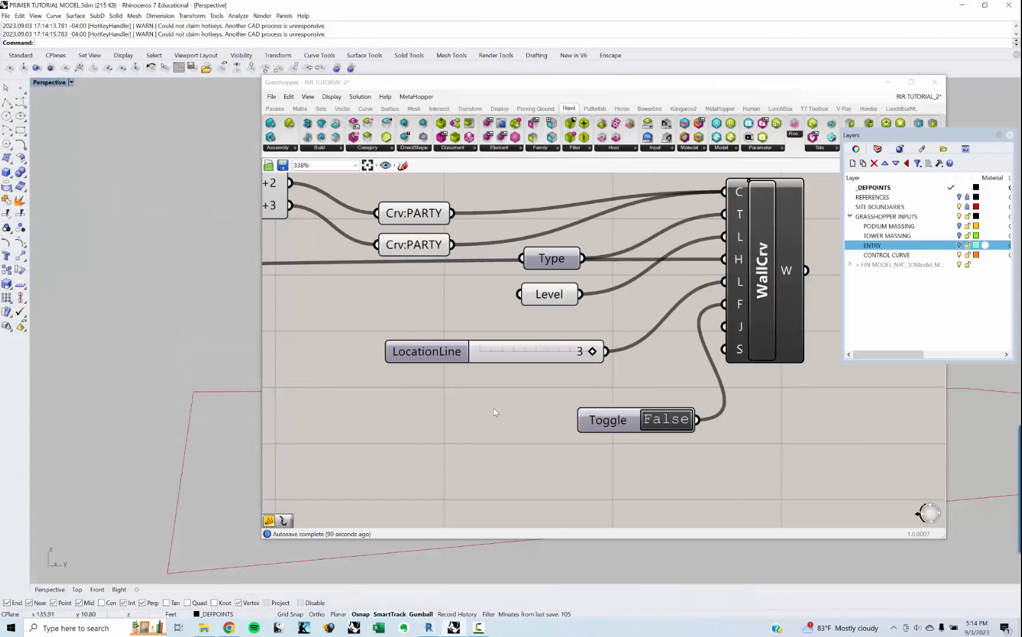
{"action": "left_click_drag", "start_coordinate": [586, 352], "coordinate": [568, 354]}
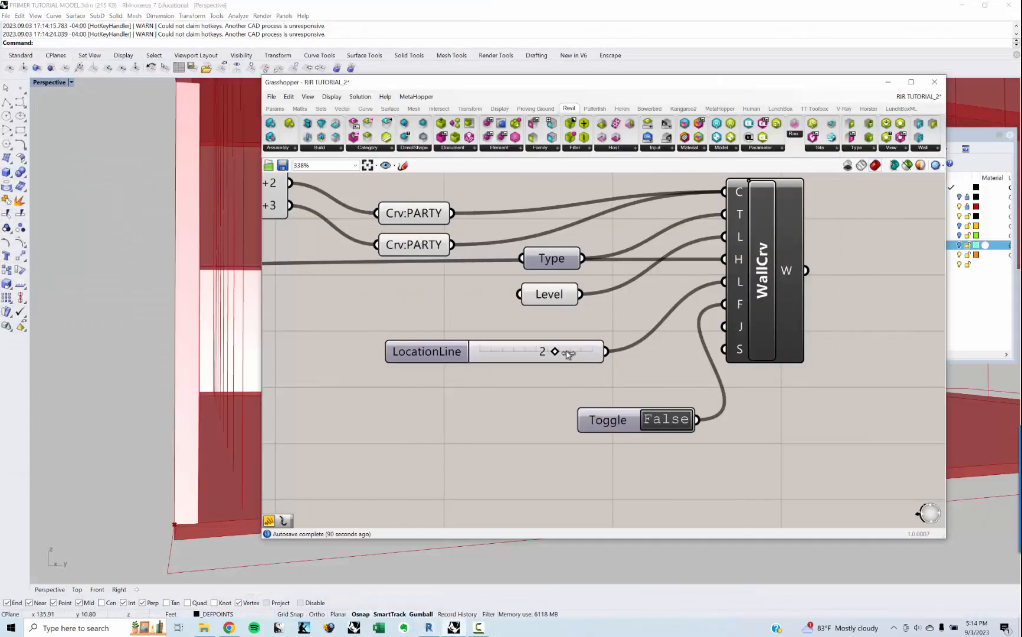
{"action": "right_click_drag", "start_coordinate": [161, 453], "coordinate": [176, 436]}
{"action": "scroll", "coordinate": [164, 443], "scroll_direction": "down", "scroll_amount": 5}
{"action": "scroll", "coordinate": [157, 448], "scroll_direction": "down", "scroll_amount": 5}
{"action": "scroll", "coordinate": [157, 448], "scroll_direction": "up", "scroll_amount": 2}
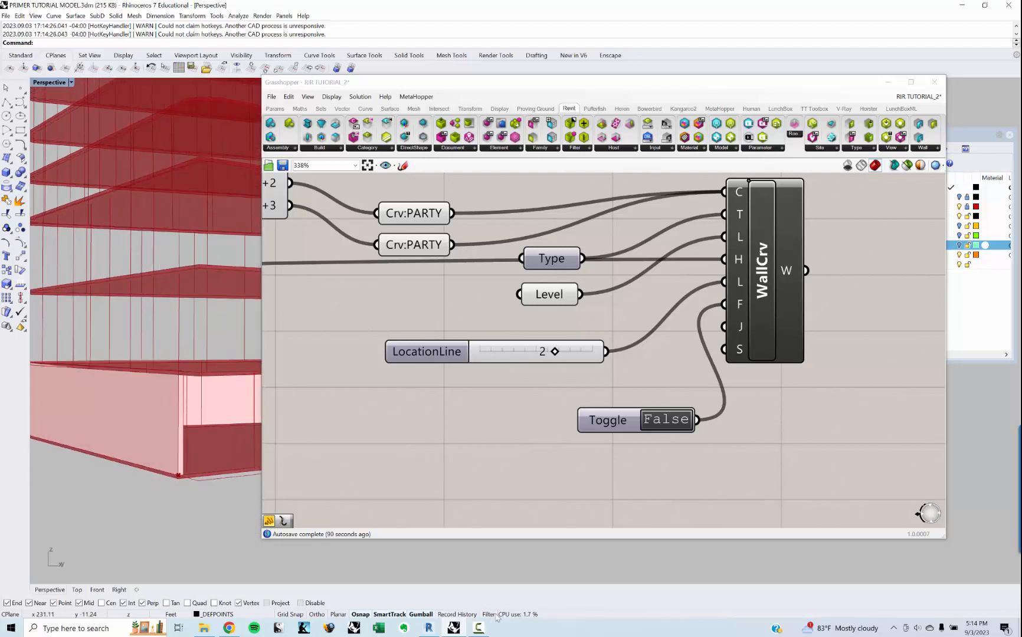
Step: Return to Revit, check the horizontal party wall's location line in the LEVEL 1 plan and try flipping its orientation
{"action": "left_click", "coordinate": [433, 625]}
{"action": "left_click", "coordinate": [438, 629]}
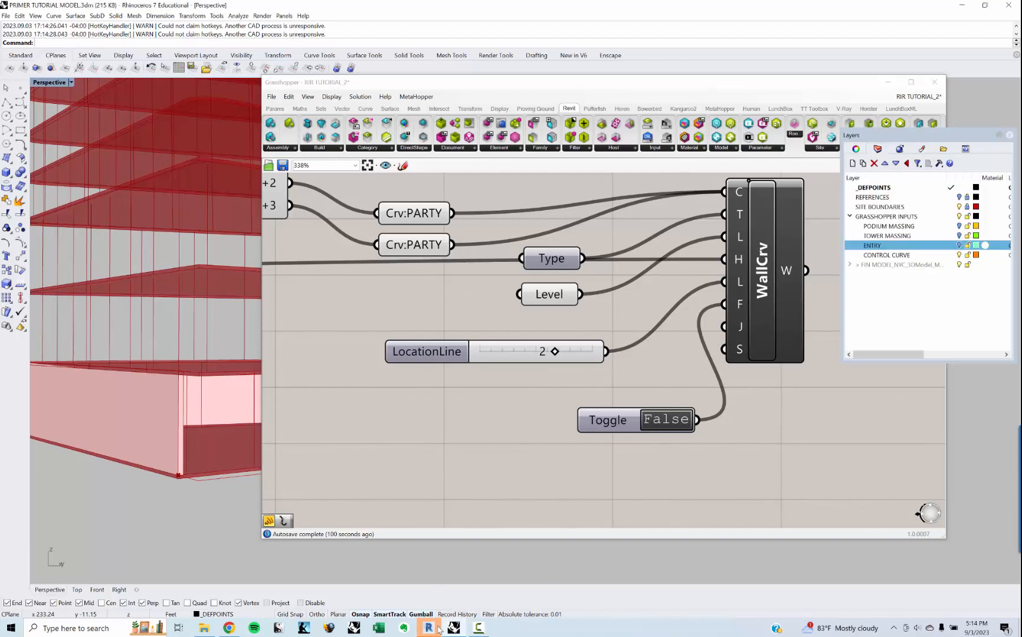
{"action": "left_click", "coordinate": [888, 82]}
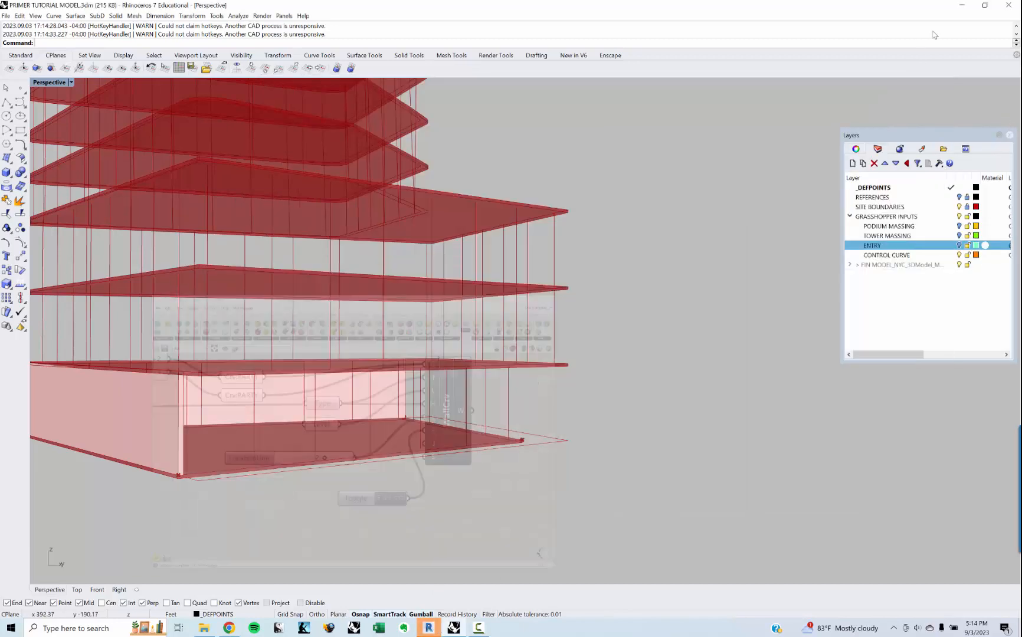
{"action": "left_click", "coordinate": [960, 5]}
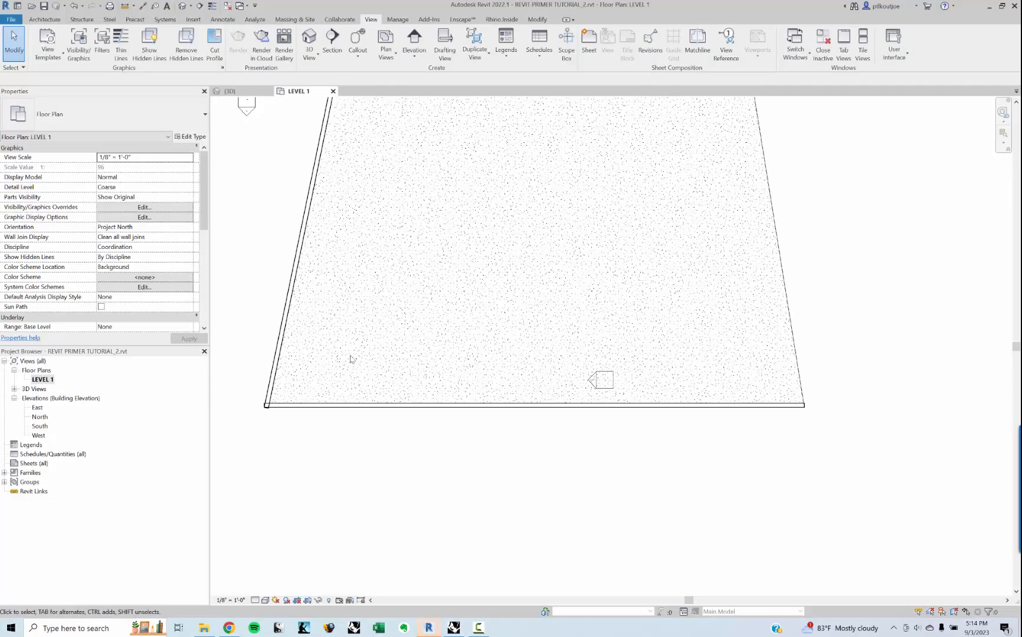
{"action": "left_click", "coordinate": [429, 404]}
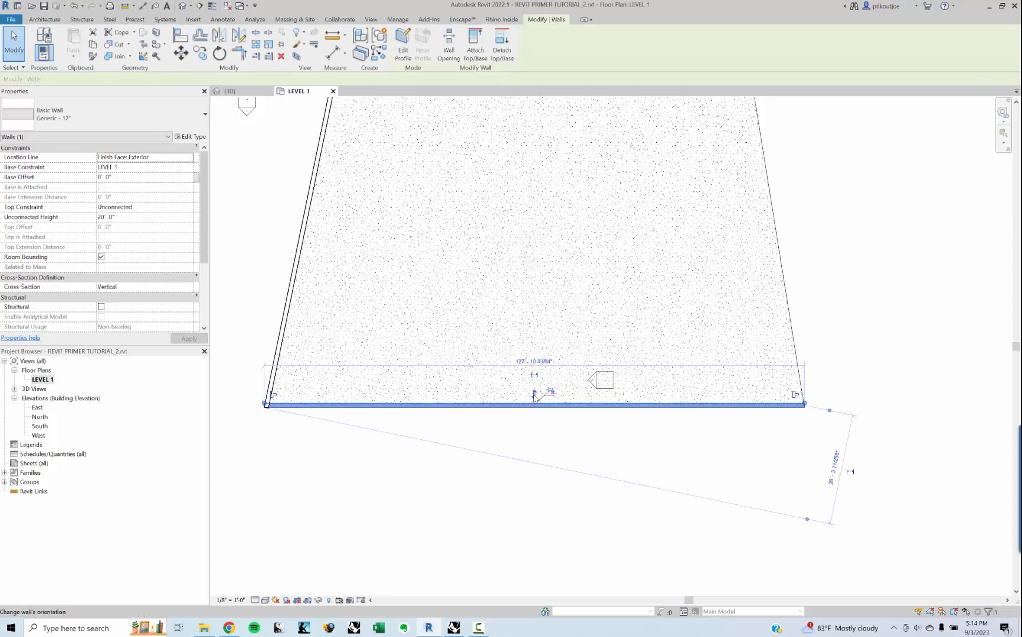
{"action": "middle_click_drag", "start_coordinate": [355, 452], "coordinate": [393, 457]}
{"action": "scroll", "coordinate": [490, 405], "scroll_direction": "up", "scroll_amount": 1}
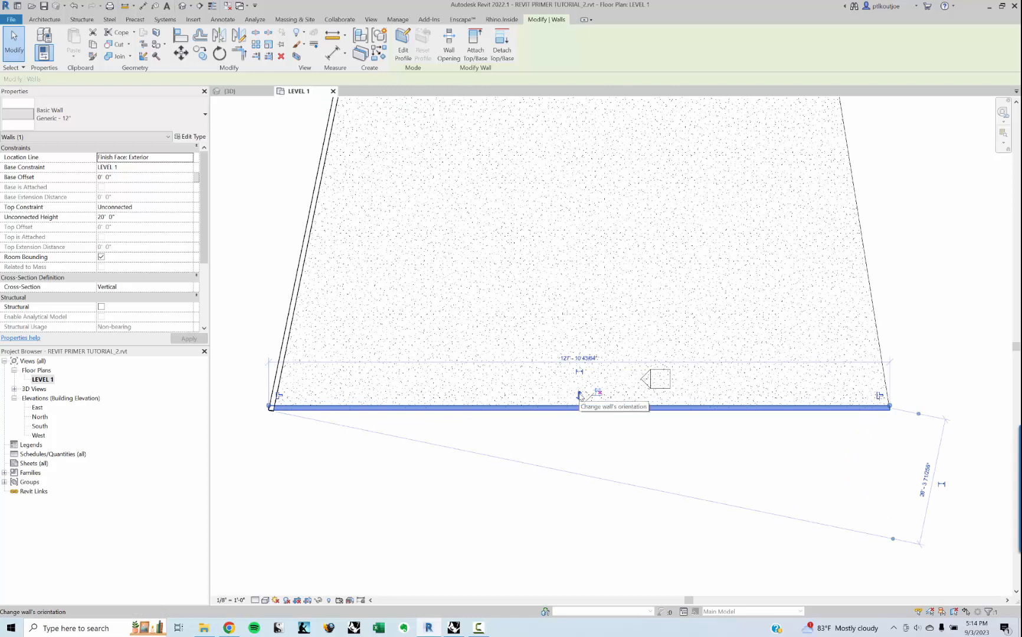
{"action": "left_click", "coordinate": [580, 394]}
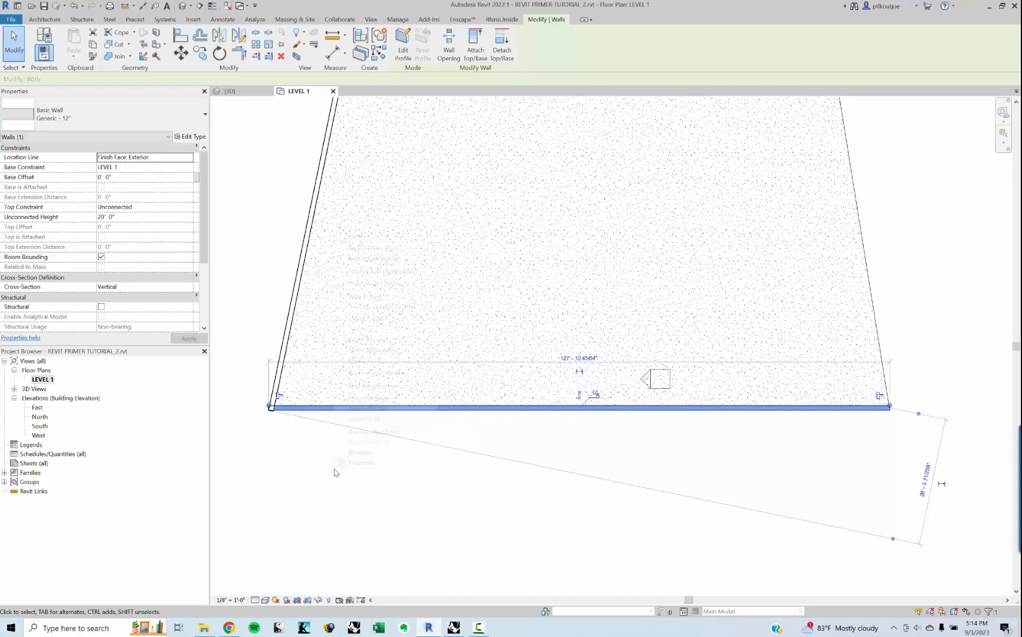
Step: Examine the corner where the slanted and horizontal party walls meet in the plan
{"action": "middle_click_drag", "start_coordinate": [274, 466], "coordinate": [337, 470]}
{"action": "scroll", "coordinate": [319, 447], "scroll_direction": "up", "scroll_amount": 1}
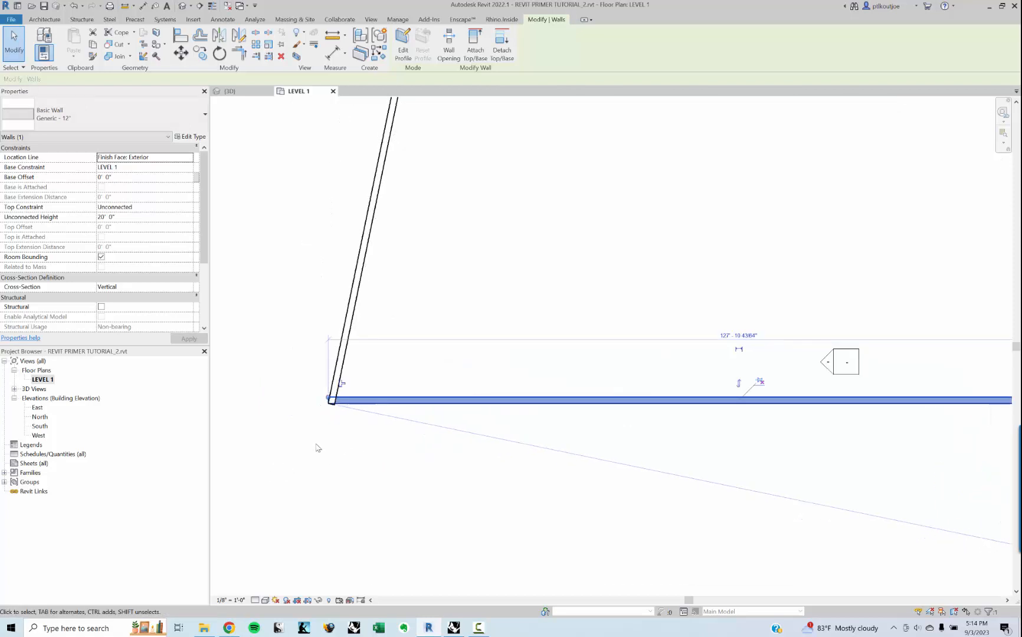
{"action": "scroll", "coordinate": [274, 429], "scroll_direction": "up", "scroll_amount": 2}
{"action": "left_click", "coordinate": [348, 413]}
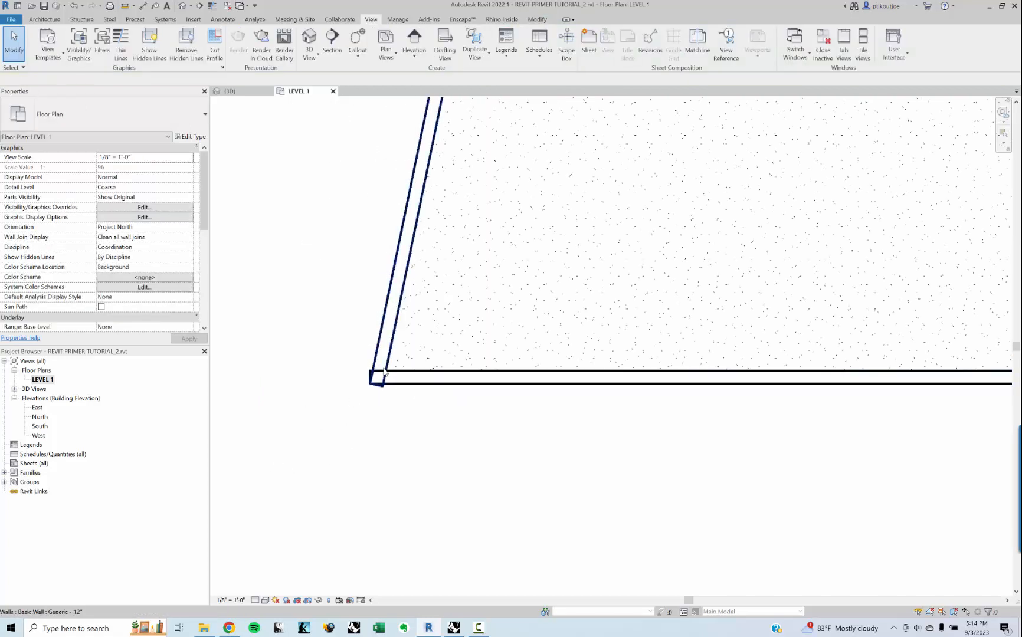
Step: Switch back to Grasshopper and move the WallCrv component farther from its inputs to make room for another toggle
{"action": "left_click", "coordinate": [453, 629]}
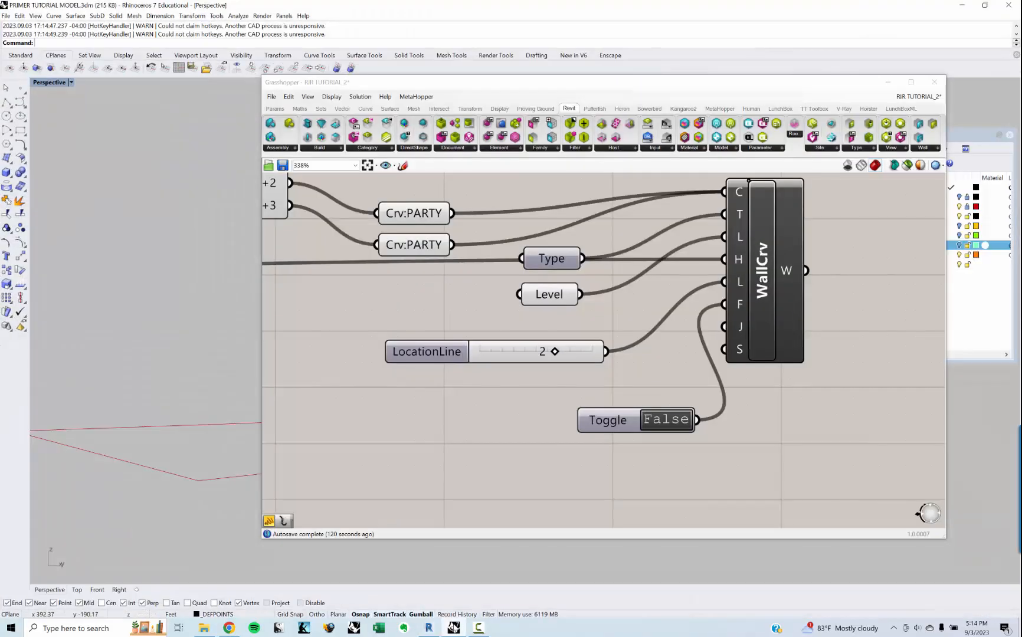
{"action": "scroll", "coordinate": [435, 483], "scroll_direction": "down", "scroll_amount": 3}
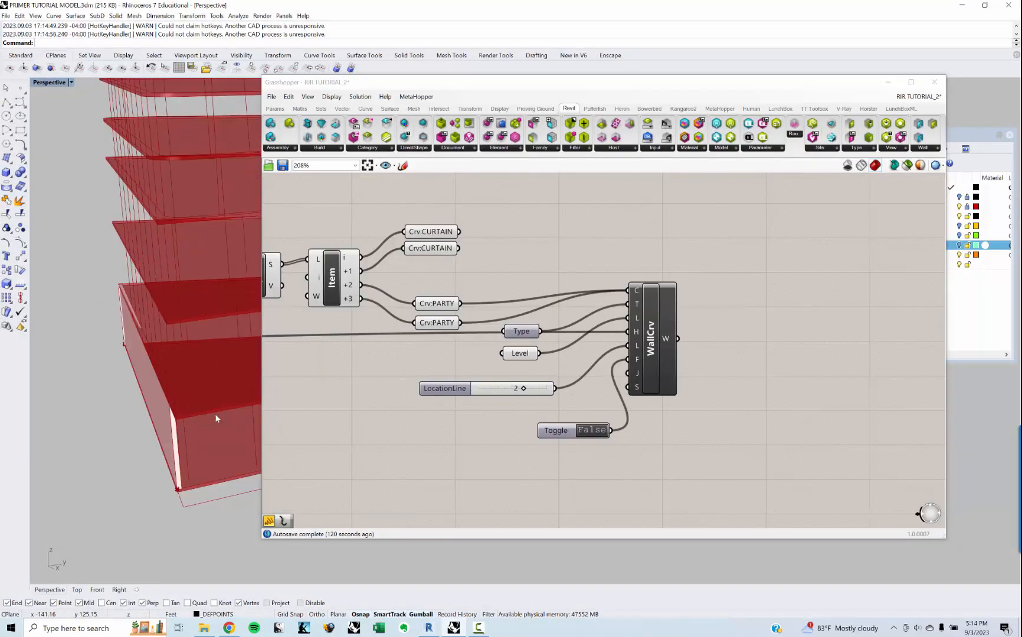
{"action": "right_click_drag", "start_coordinate": [170, 416], "coordinate": [165, 450]}
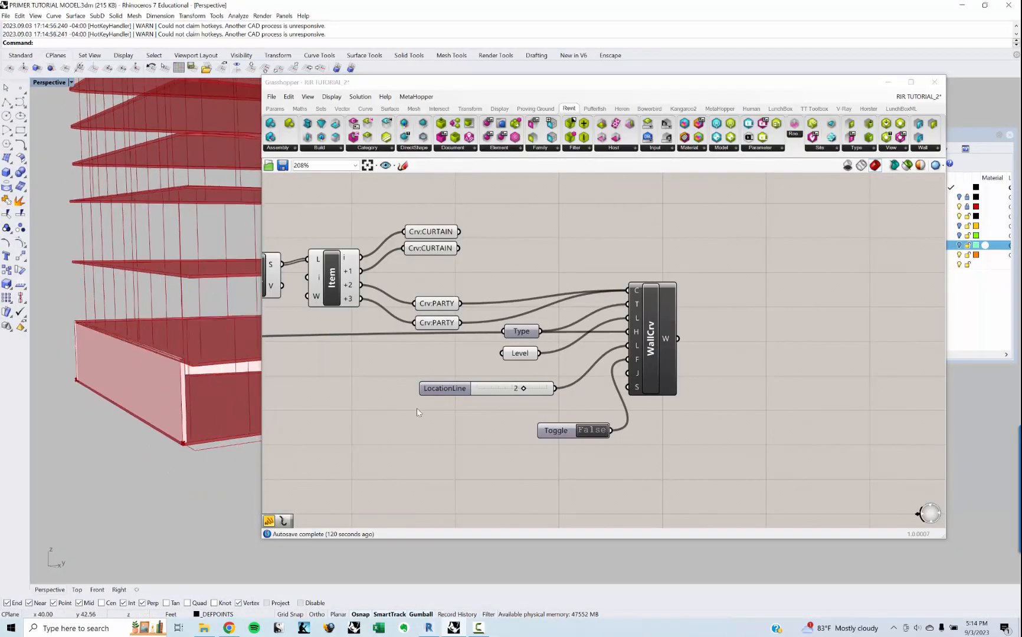
{"action": "right_click_drag", "start_coordinate": [591, 391], "coordinate": [577, 399]}
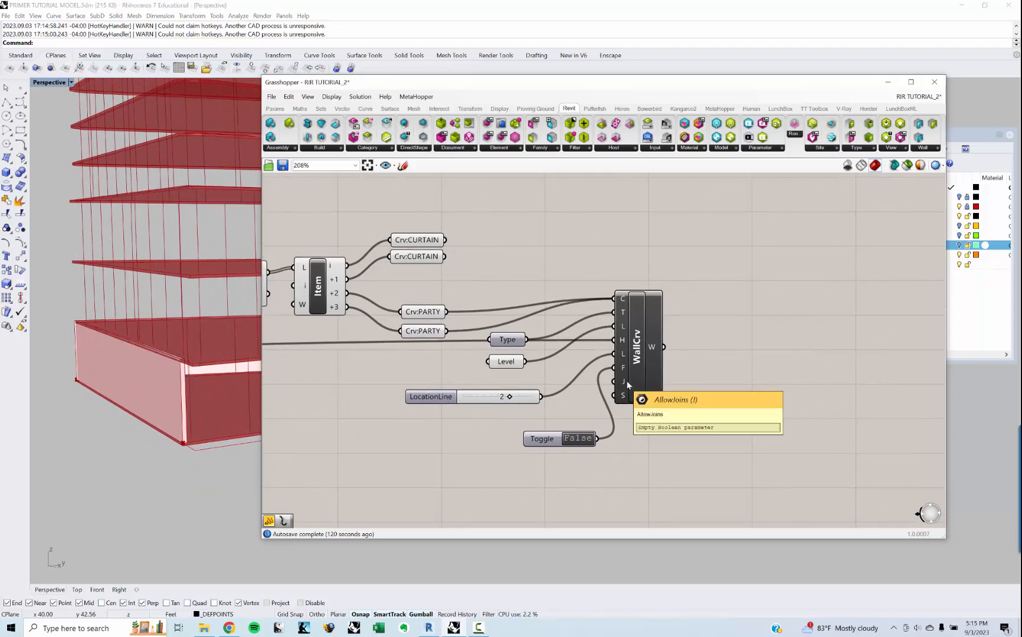
{"action": "left_click_drag", "start_coordinate": [627, 381], "coordinate": [680, 384]}
{"action": "left_click", "coordinate": [637, 484]}
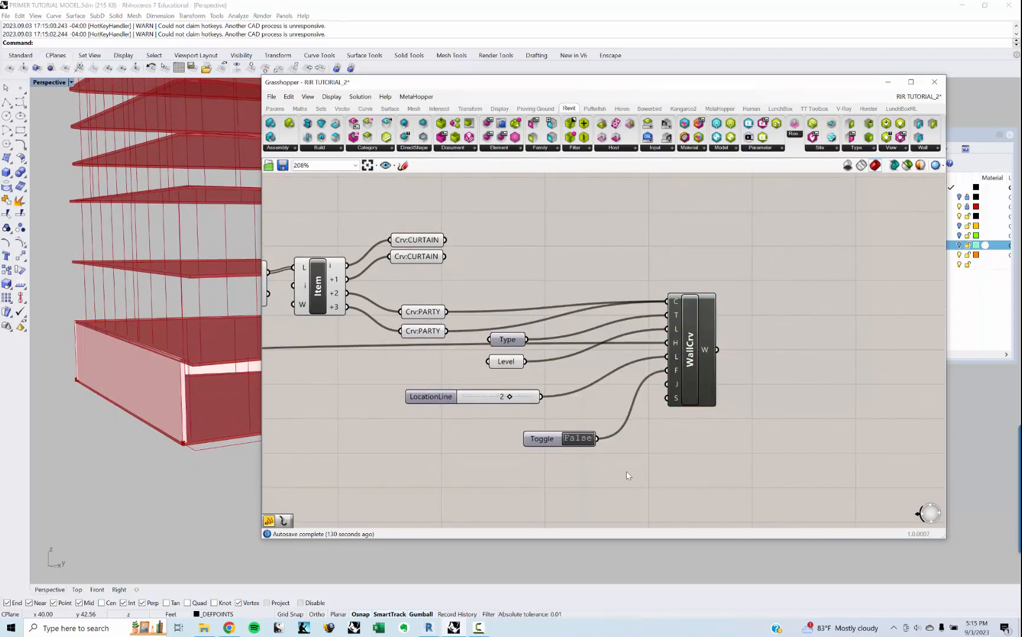
Step: Add a second Boolean Toggle, feed it into WallCrv's J (AllowJoins) input, set it to True, and switch to Revit
{"action": "double_click", "coordinate": [627, 472]}
{"action": "type", "text": "TOGGLE"}
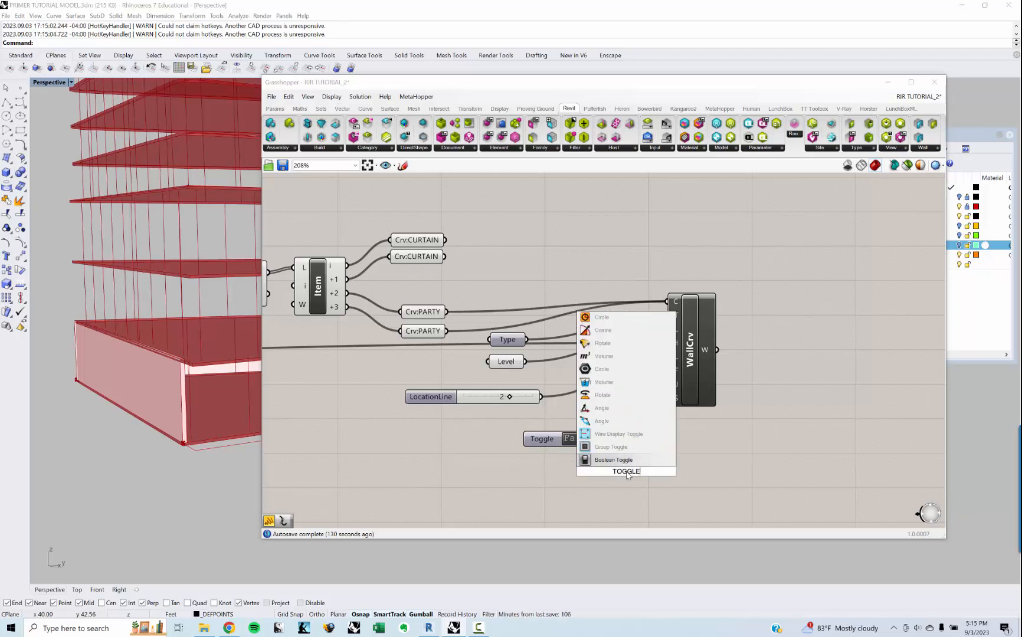
{"action": "key", "text": "Return"}
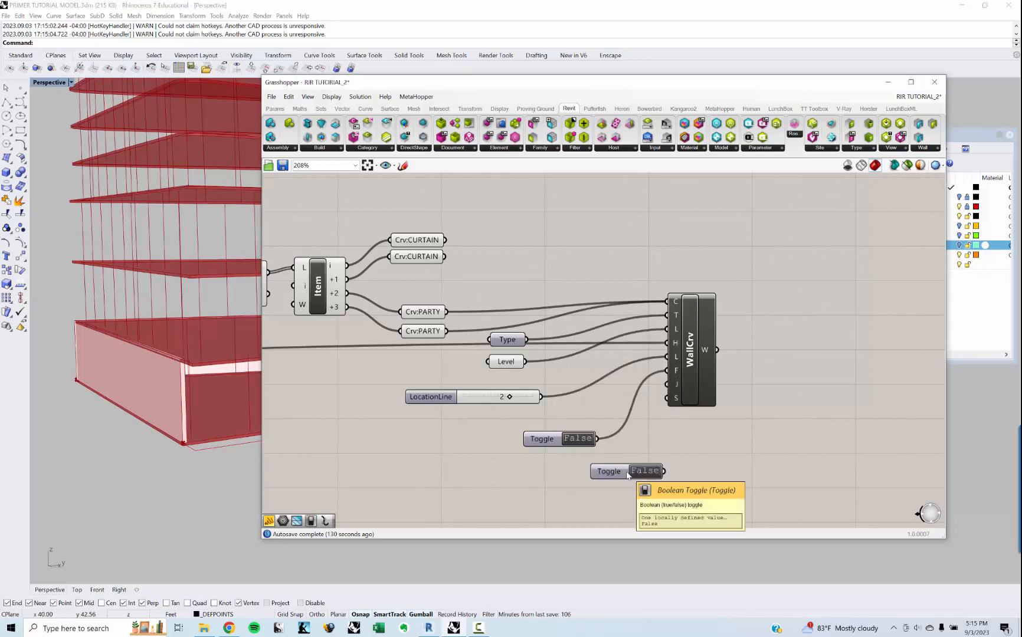
{"action": "left_click_drag", "start_coordinate": [664, 471], "coordinate": [666, 386]}
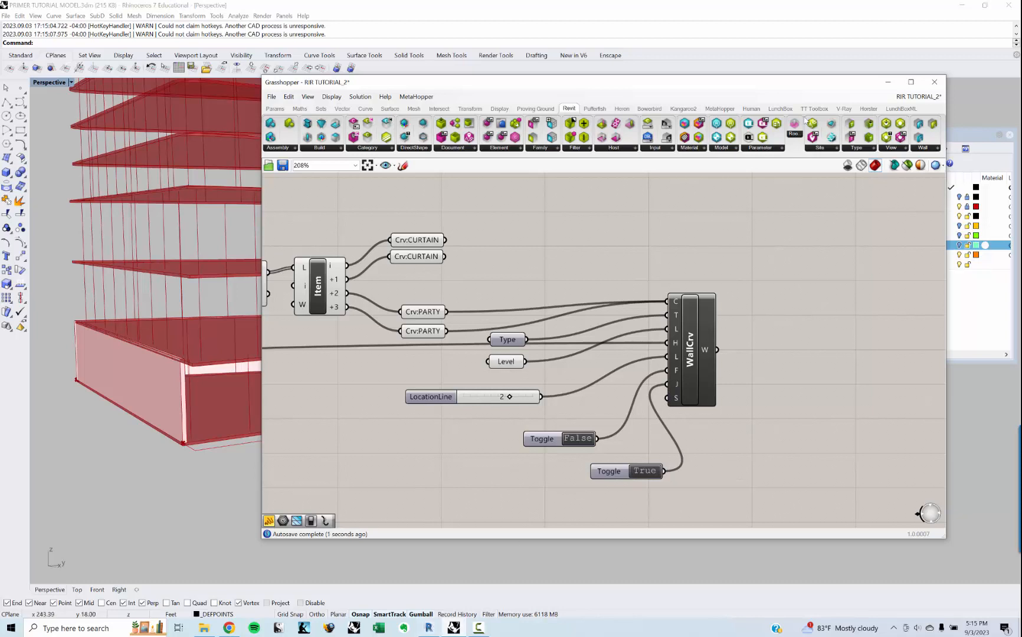
{"action": "left_click", "coordinate": [961, 6]}
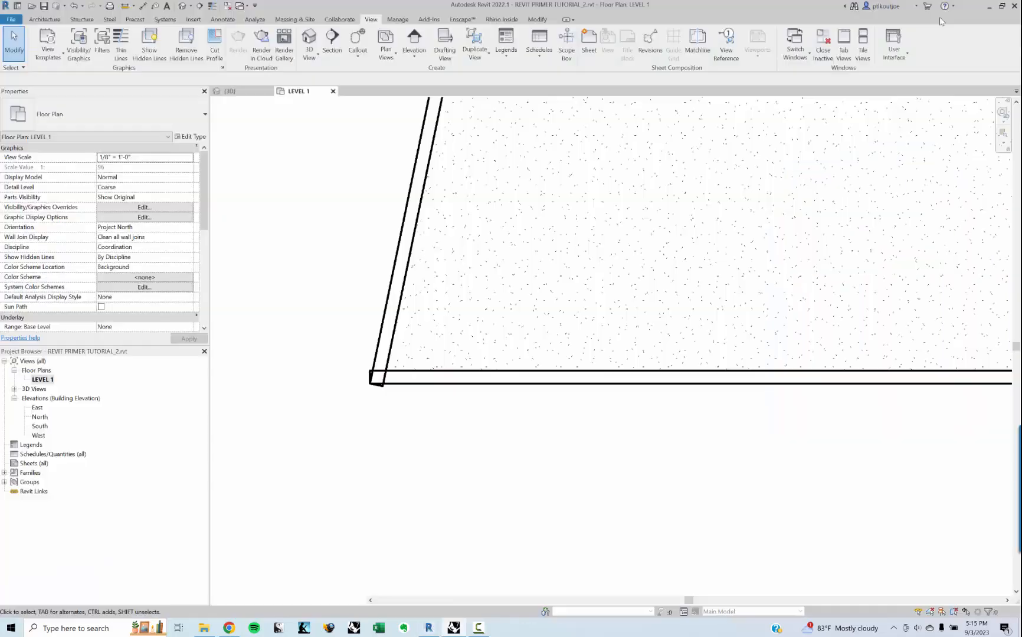
Step: Switch to Grasshopper and review the WallCrv inputs together with the party wall preview in the Rhino viewport
{"action": "middle_click_drag", "start_coordinate": [464, 310], "coordinate": [461, 355]}
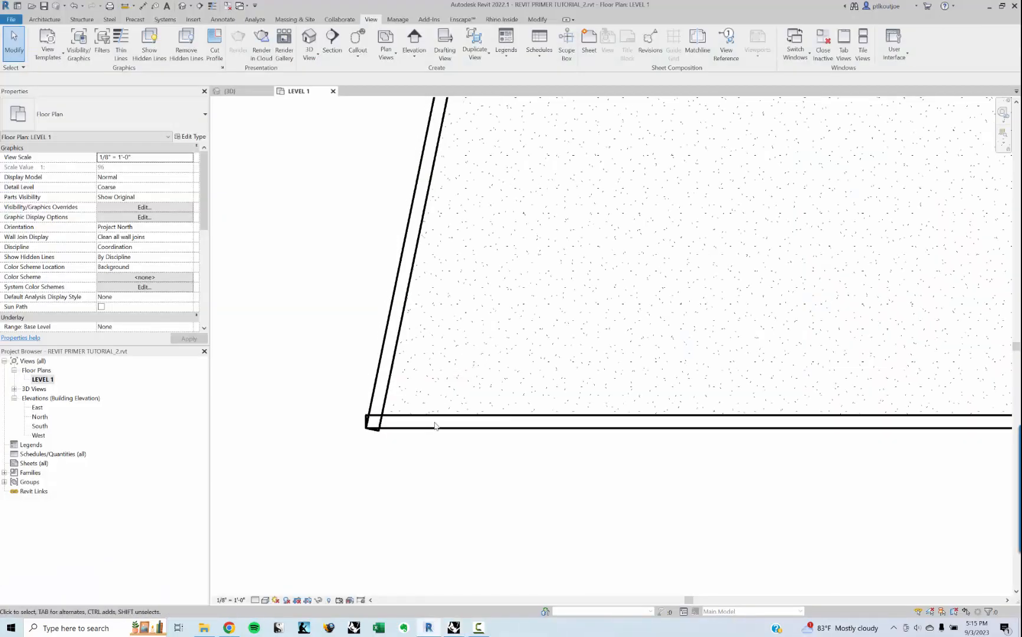
{"action": "left_click", "coordinate": [454, 629]}
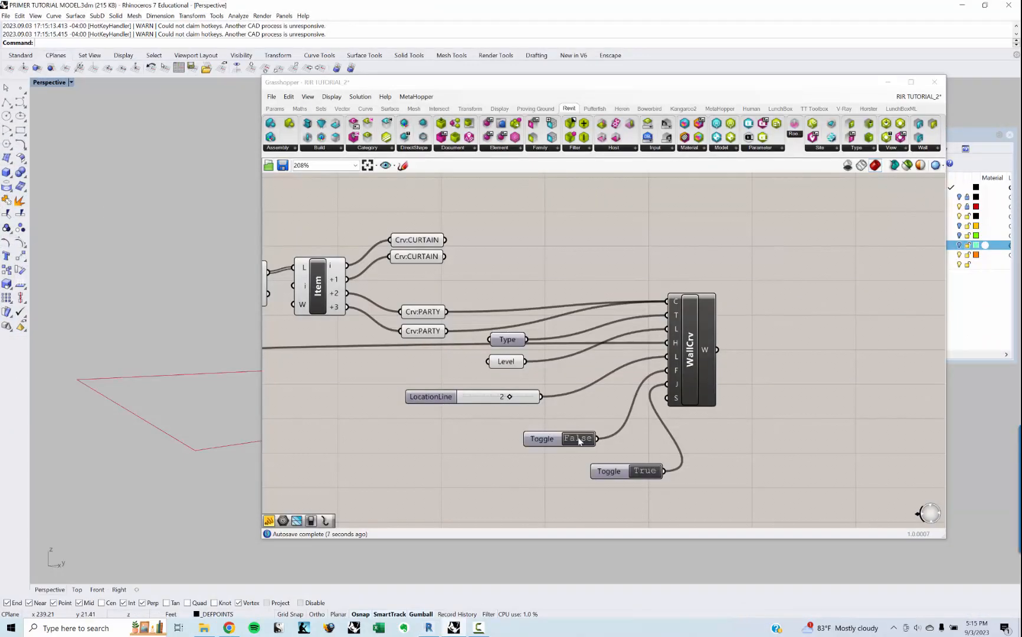
{"action": "left_click", "coordinate": [780, 357]}
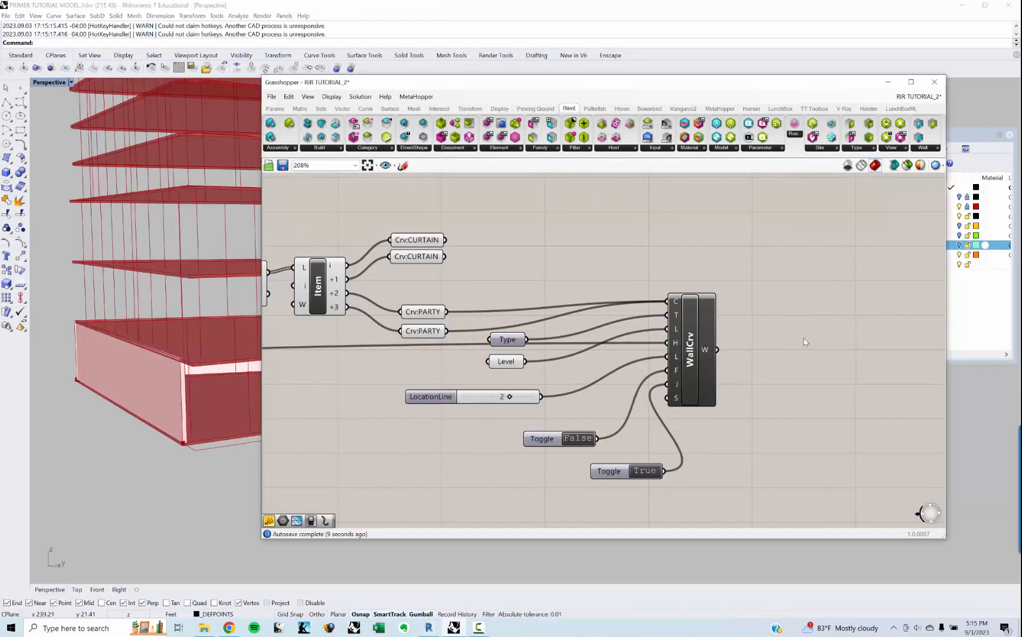
{"action": "right_click", "coordinate": [803, 342]}
{"action": "left_click", "coordinate": [842, 434]}
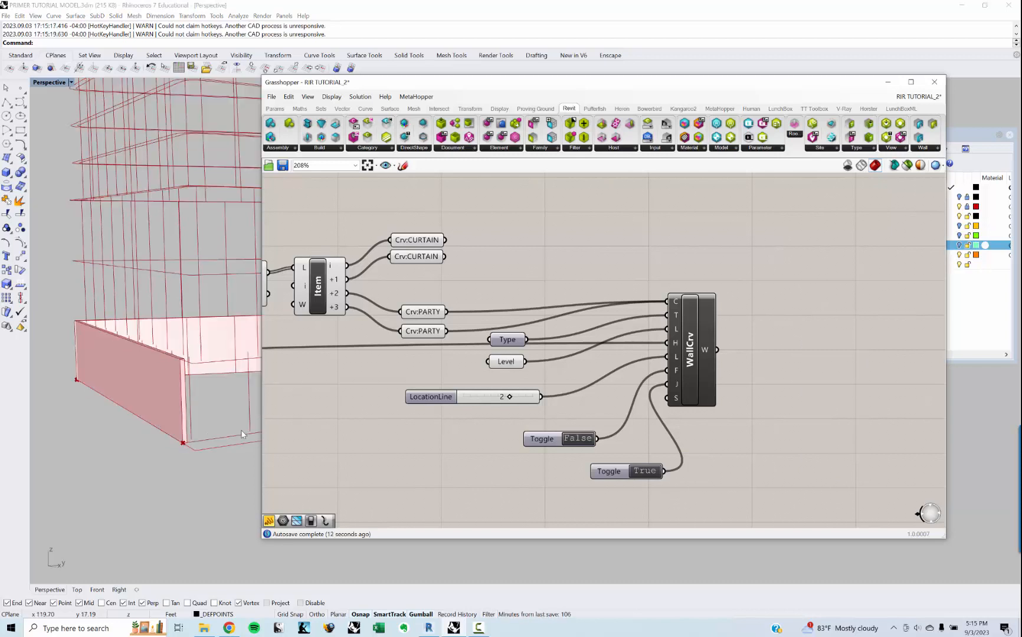
{"action": "right_click_drag", "start_coordinate": [755, 436], "coordinate": [742, 428]}
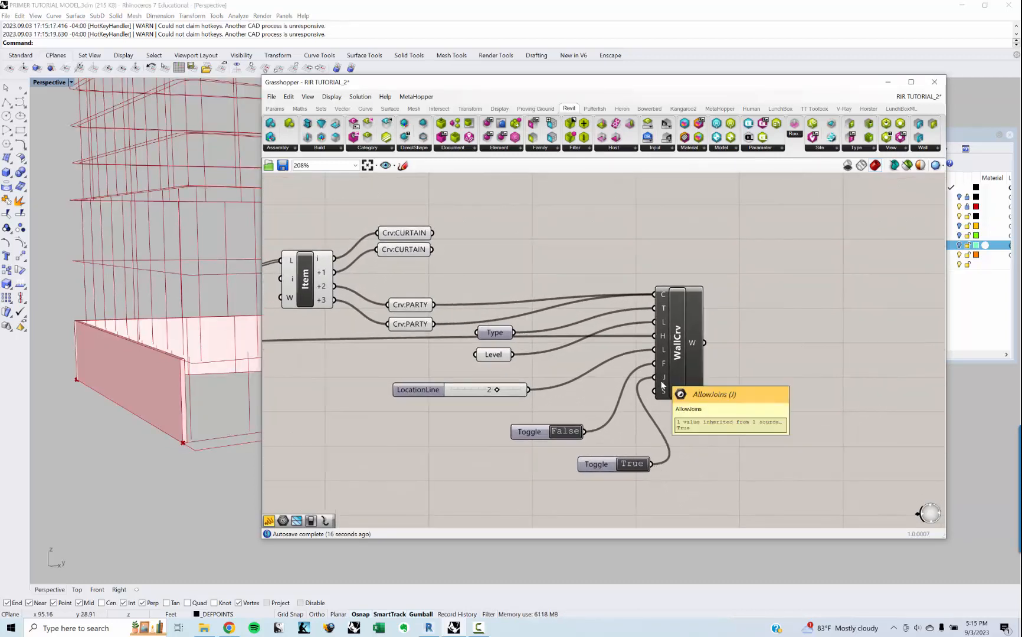
Step: Return to Revit and inspect the slanted party wall and its corner with the horizontal wall in the LEVEL 1 plan
{"action": "left_click", "coordinate": [453, 629]}
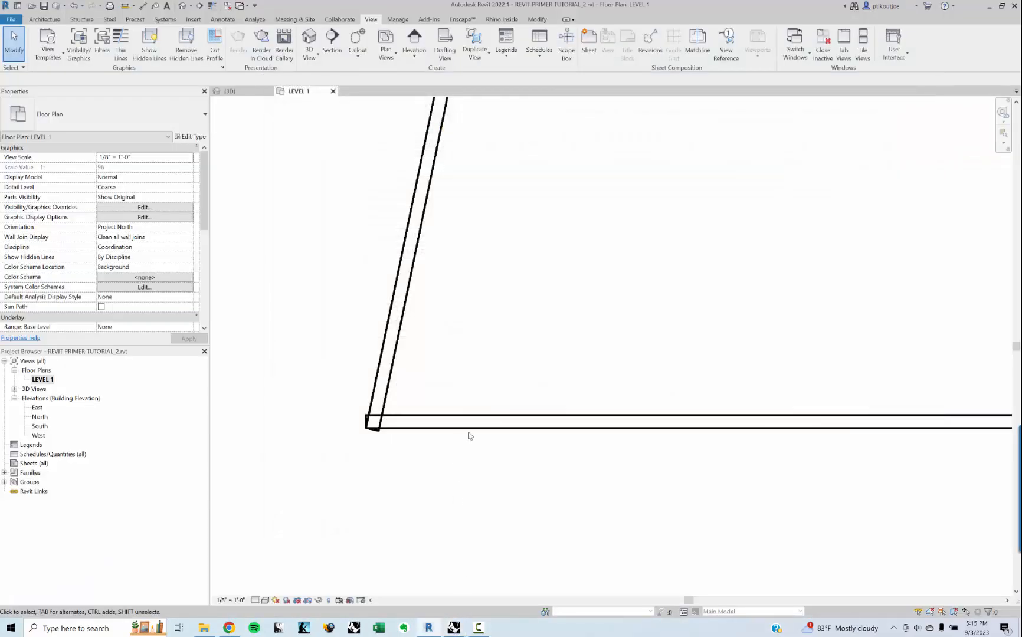
{"action": "scroll", "coordinate": [470, 436], "scroll_direction": "down", "scroll_amount": 5}
{"action": "middle_click_drag", "start_coordinate": [607, 302], "coordinate": [560, 400]}
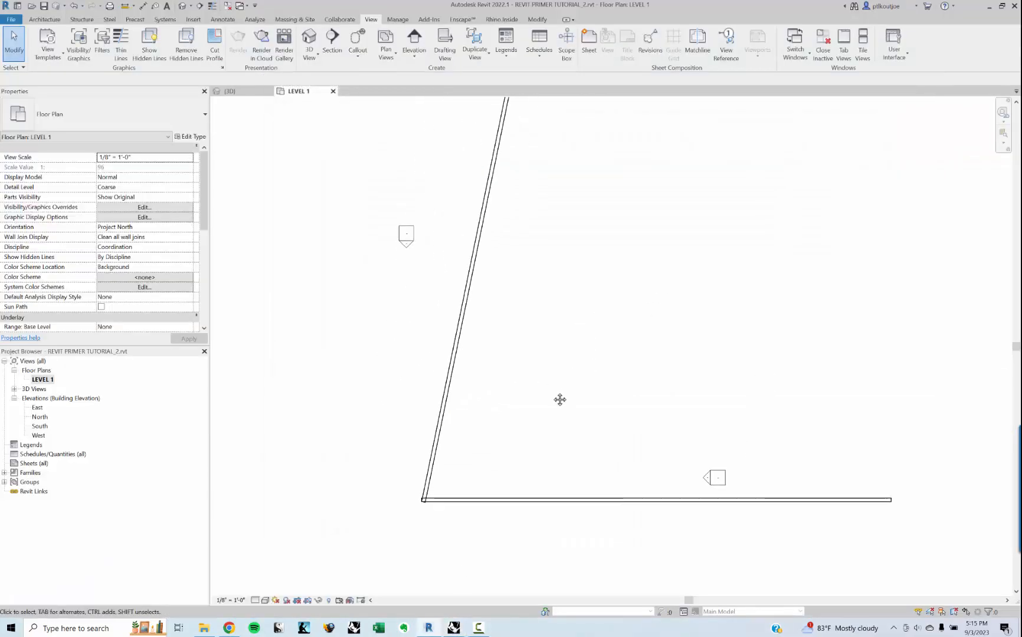
{"action": "scroll", "coordinate": [560, 400], "scroll_direction": "down", "scroll_amount": 2}
{"action": "left_click", "coordinate": [495, 283]}
{"action": "scroll", "coordinate": [498, 453], "scroll_direction": "up", "scroll_amount": 3}
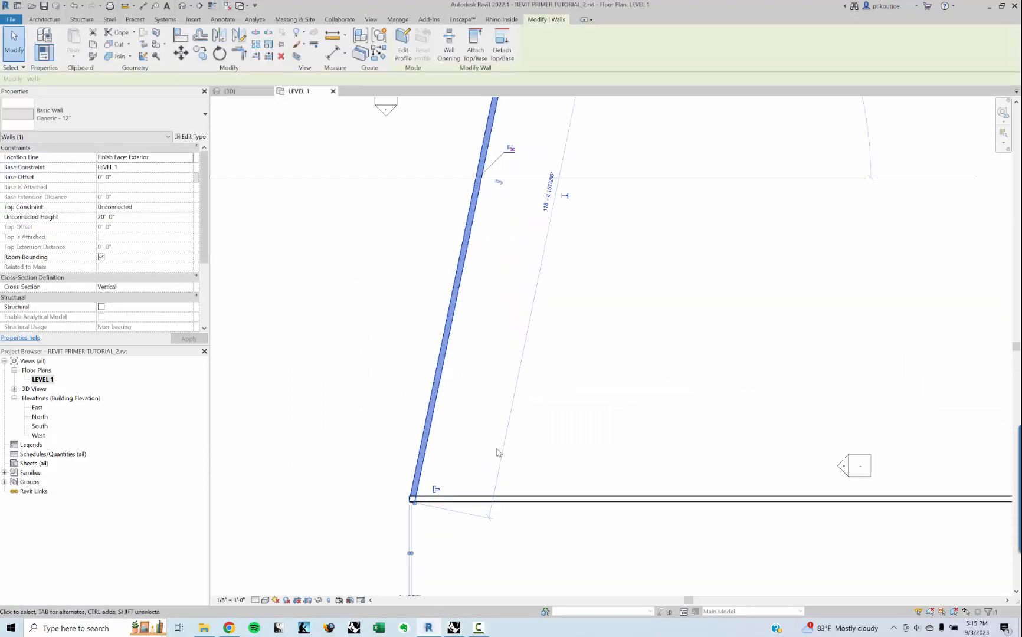
{"action": "scroll", "coordinate": [498, 453], "scroll_direction": "up", "scroll_amount": 1}
{"action": "left_click", "coordinate": [497, 452]}
{"action": "left_click", "coordinate": [416, 505]}
{"action": "left_click", "coordinate": [474, 410]}
{"action": "scroll", "coordinate": [474, 412], "scroll_direction": "down", "scroll_amount": 2}
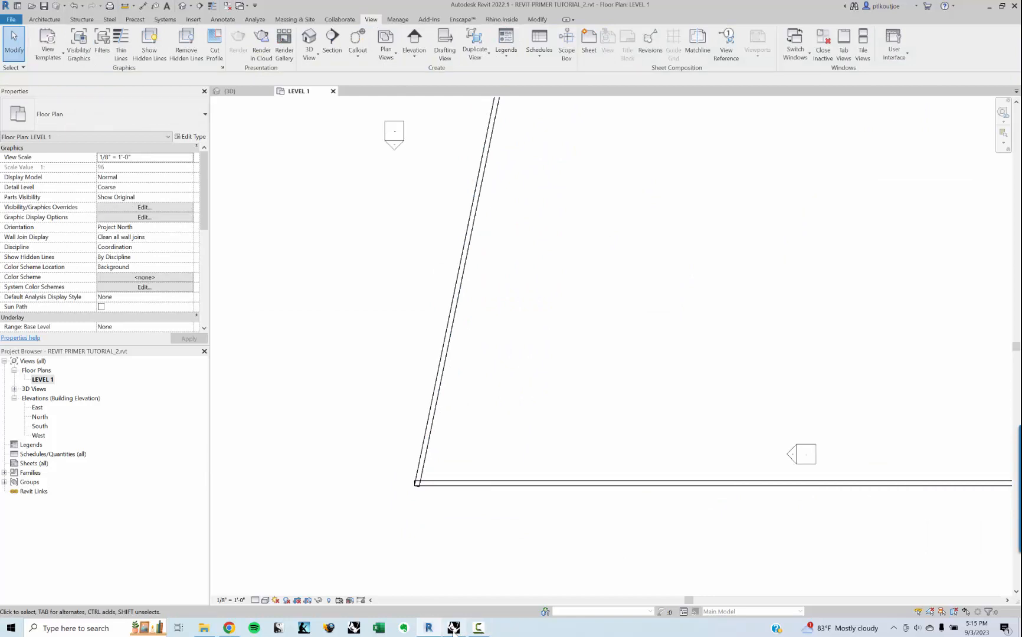
Step: Switch to Grasshopper and set the WallCrv component's tracking mode to Enabled : Replace
{"action": "mouse_move", "coordinate": [453, 631]}
{"action": "left_click", "coordinate": [456, 583]}
{"action": "left_click", "coordinate": [679, 335]}
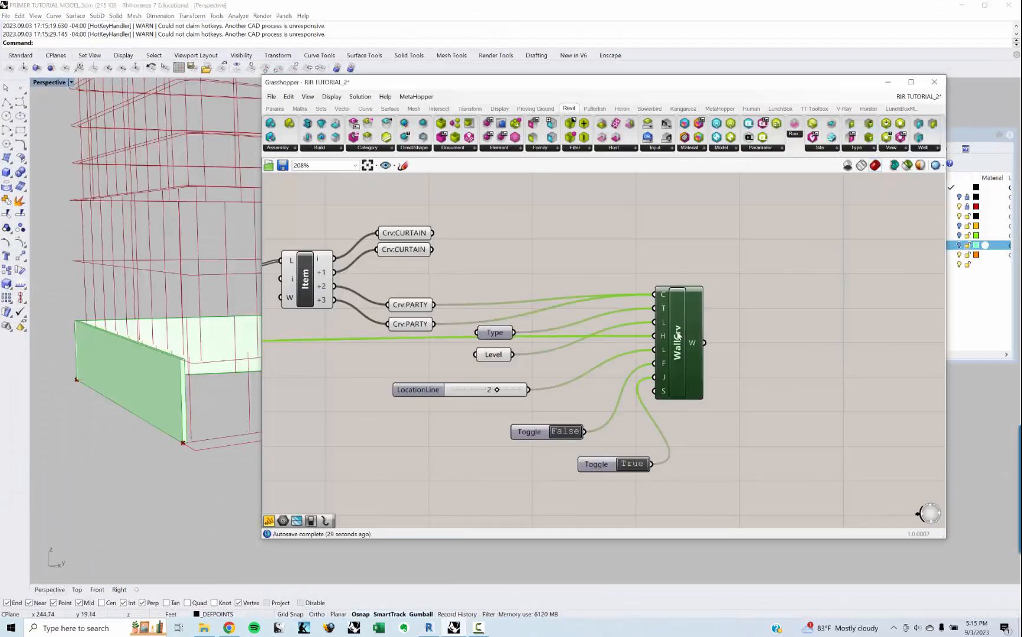
{"action": "right_click", "coordinate": [678, 335]}
{"action": "mouse_move", "coordinate": [719, 383]}
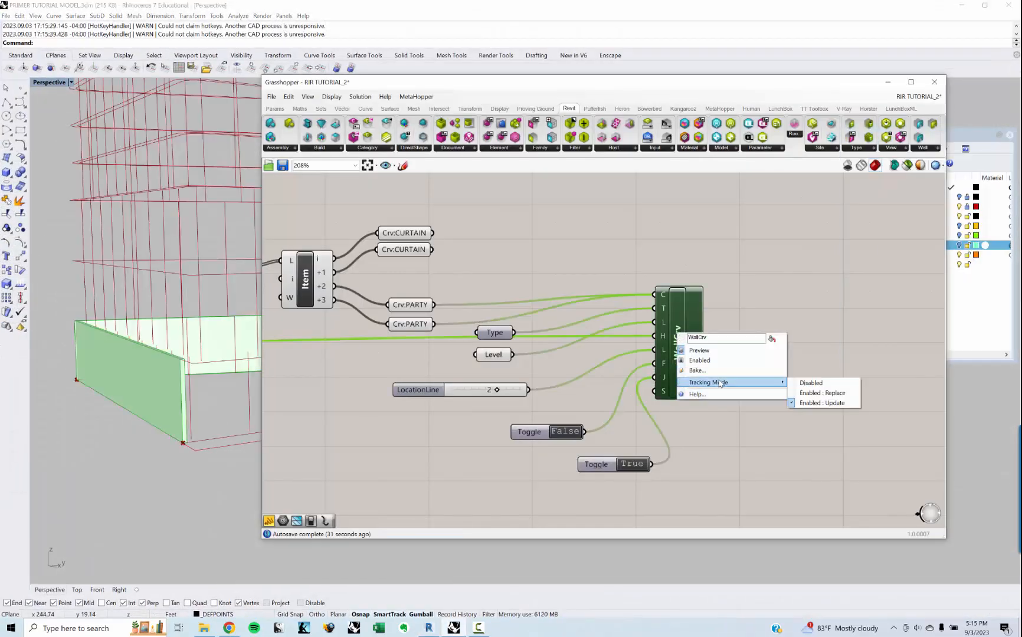
{"action": "left_click", "coordinate": [821, 393]}
{"action": "right_click_drag", "start_coordinate": [459, 417], "coordinate": [479, 414]}
{"action": "left_click", "coordinate": [476, 421]}
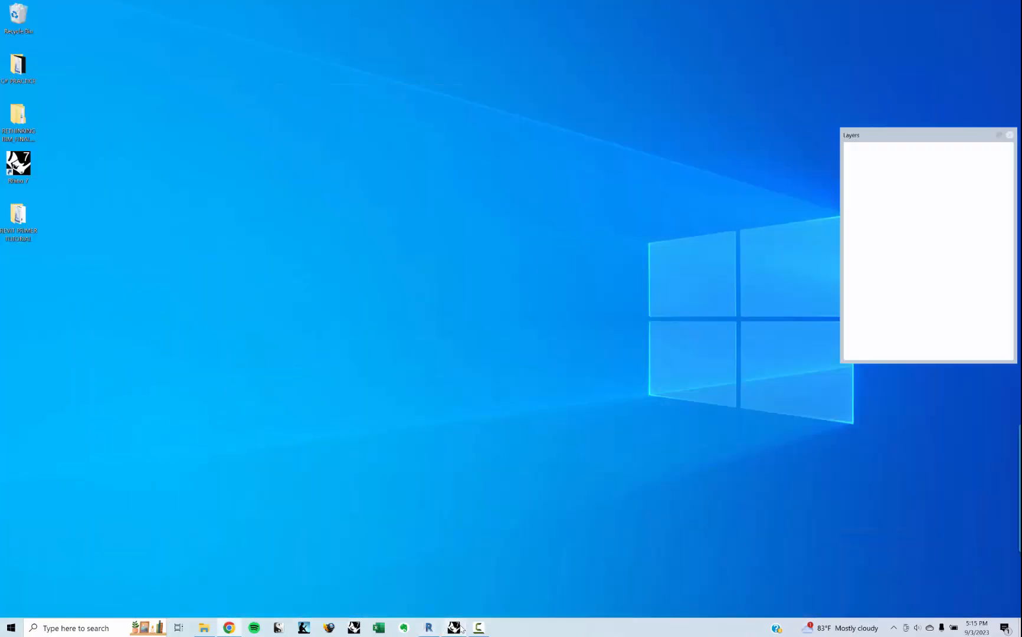
Step: Minimize Grasshopper, switch to Revit and check the corner join and the horizontal party wall in the LEVEL 1 plan
{"action": "left_click", "coordinate": [442, 561]}
{"action": "left_click", "coordinate": [887, 82]}
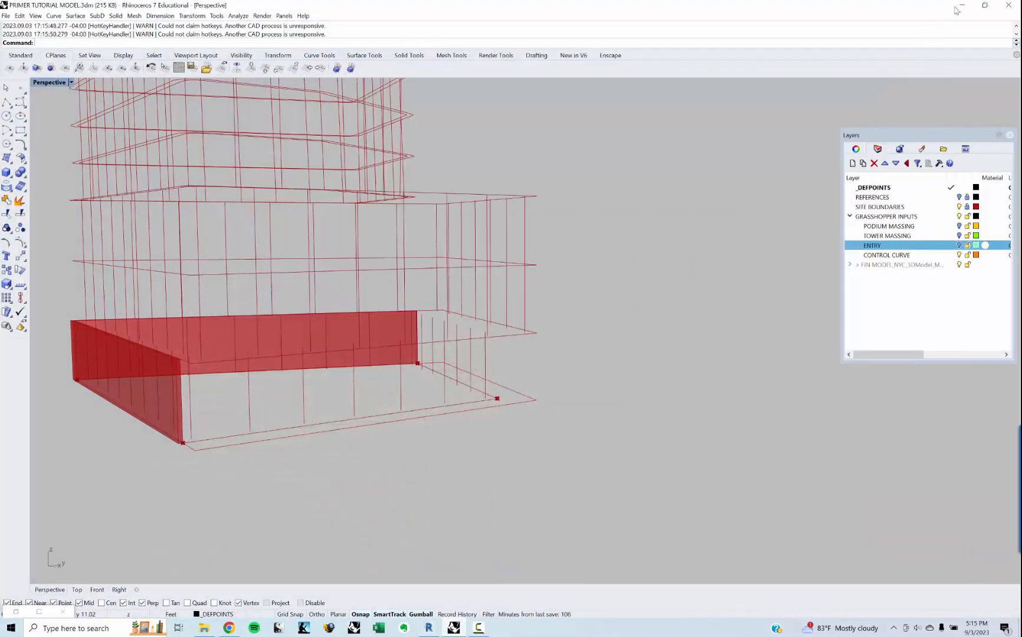
{"action": "left_click", "coordinate": [428, 627]}
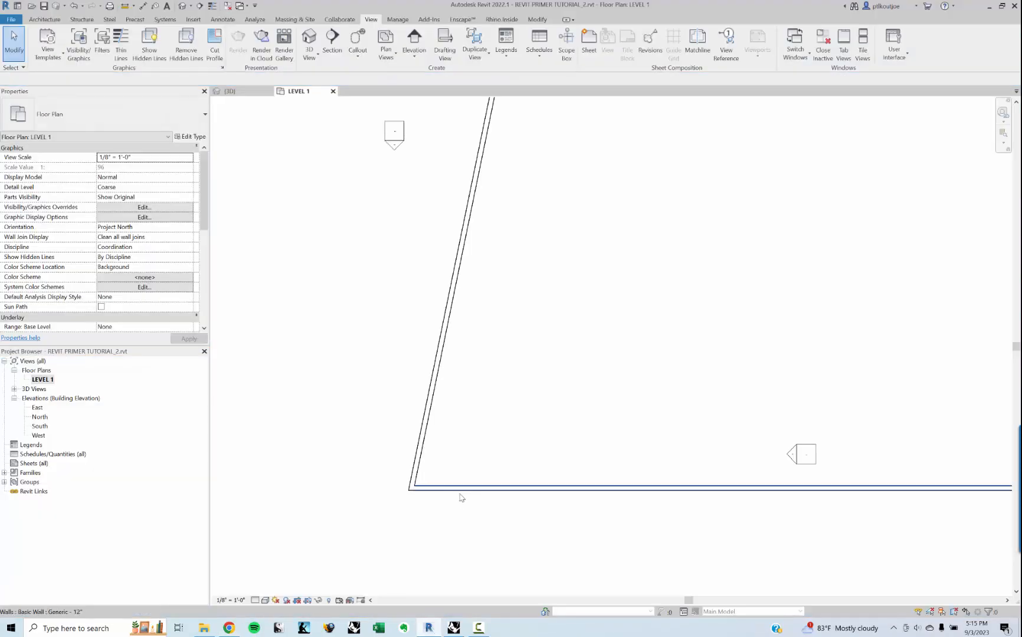
{"action": "left_click", "coordinate": [570, 488]}
{"action": "scroll", "coordinate": [575, 490], "scroll_direction": "down", "scroll_amount": 1}
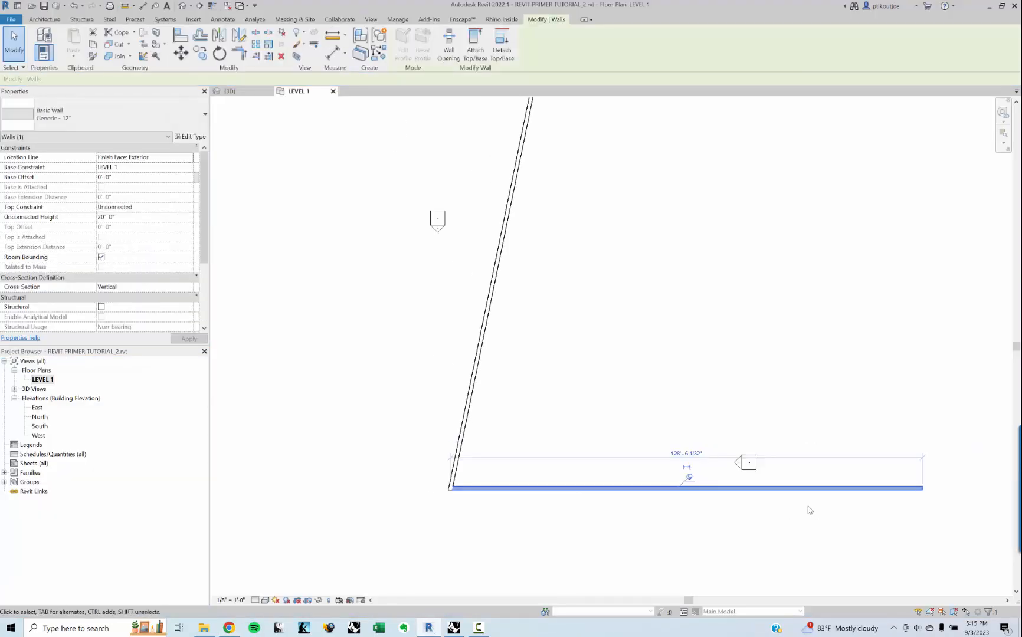
{"action": "left_click", "coordinate": [702, 513]}
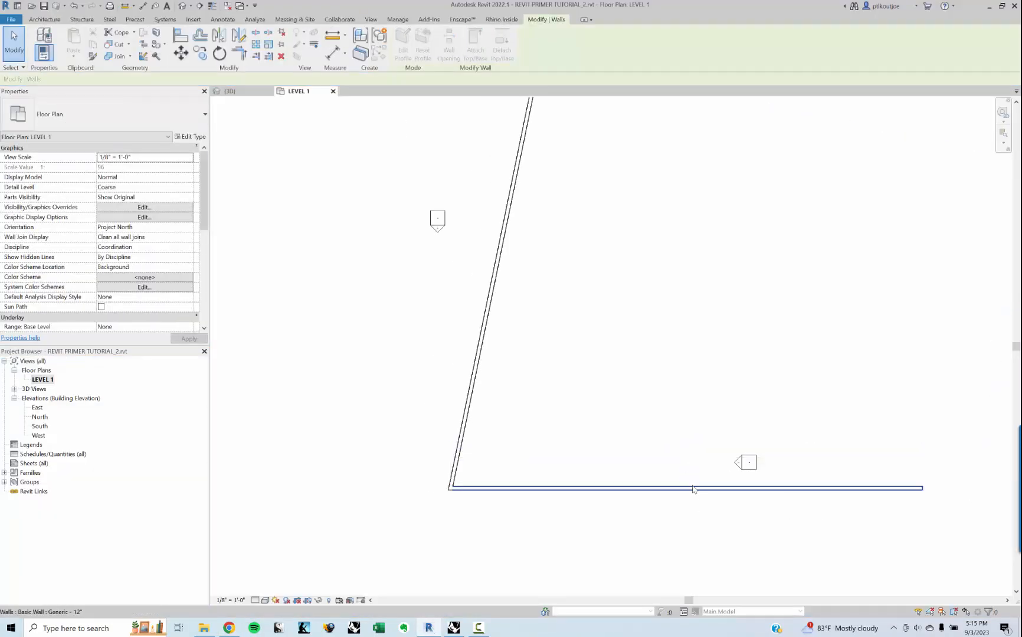
{"action": "left_click", "coordinate": [694, 488]}
{"action": "left_click", "coordinate": [480, 497]}
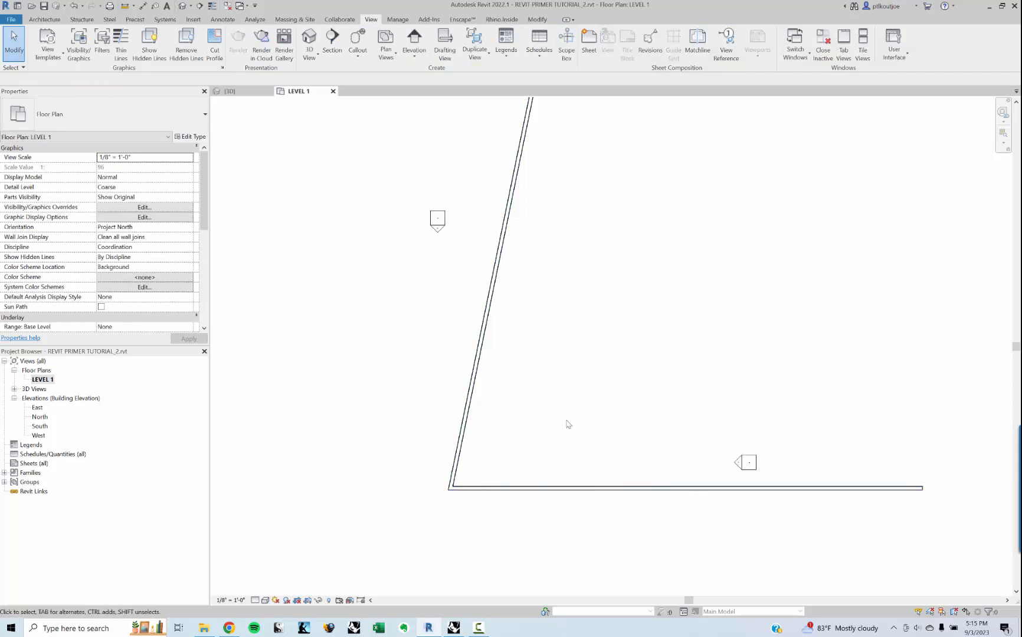
{"action": "middle_click_drag", "start_coordinate": [568, 422], "coordinate": [537, 440]}
{"action": "scroll", "coordinate": [533, 469], "scroll_direction": "down", "scroll_amount": 1}
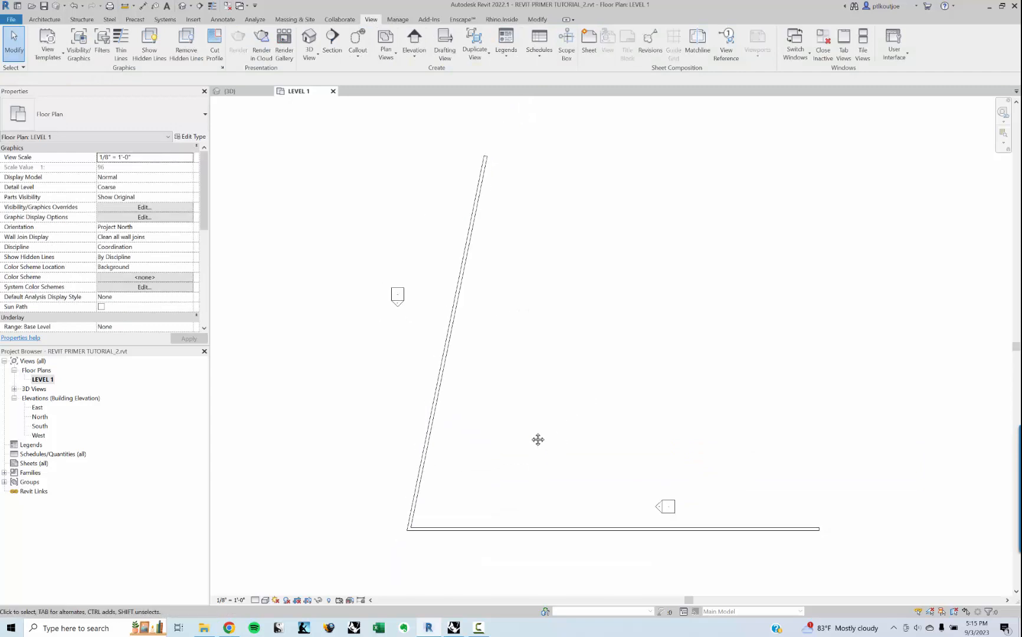
Step: Switch back to Grasshopper and set the Boolean Toggle feeding WallCrv's F (Flipped) input to True
{"action": "left_click", "coordinate": [453, 629]}
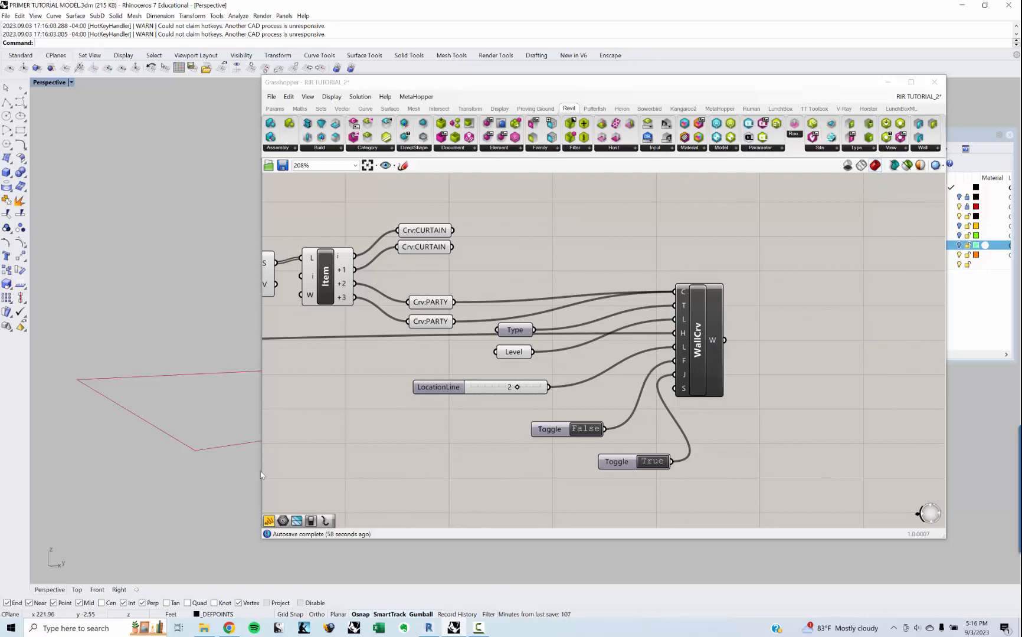
{"action": "left_click", "coordinate": [817, 321]}
{"action": "right_click_drag", "start_coordinate": [120, 387], "coordinate": [163, 432]}
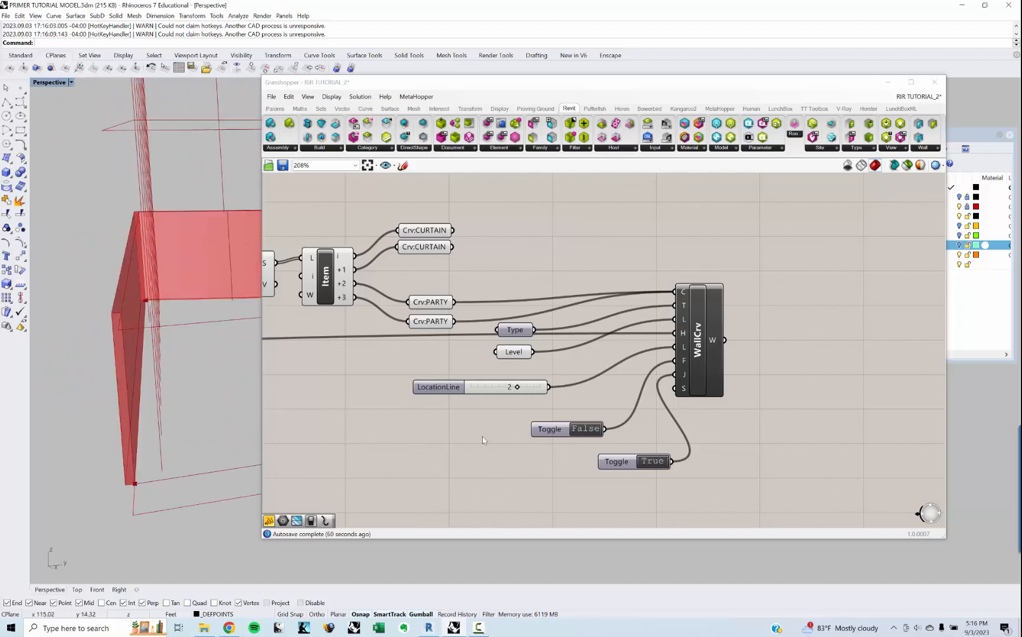
{"action": "double_click", "coordinate": [578, 430]}
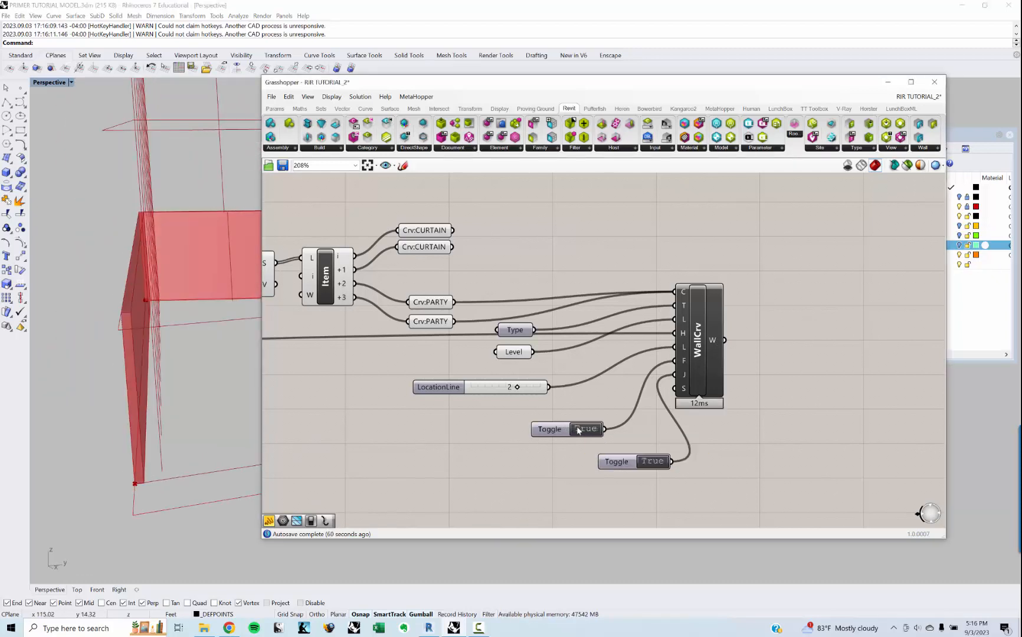
{"action": "right_click_drag", "start_coordinate": [499, 420], "coordinate": [491, 409]}
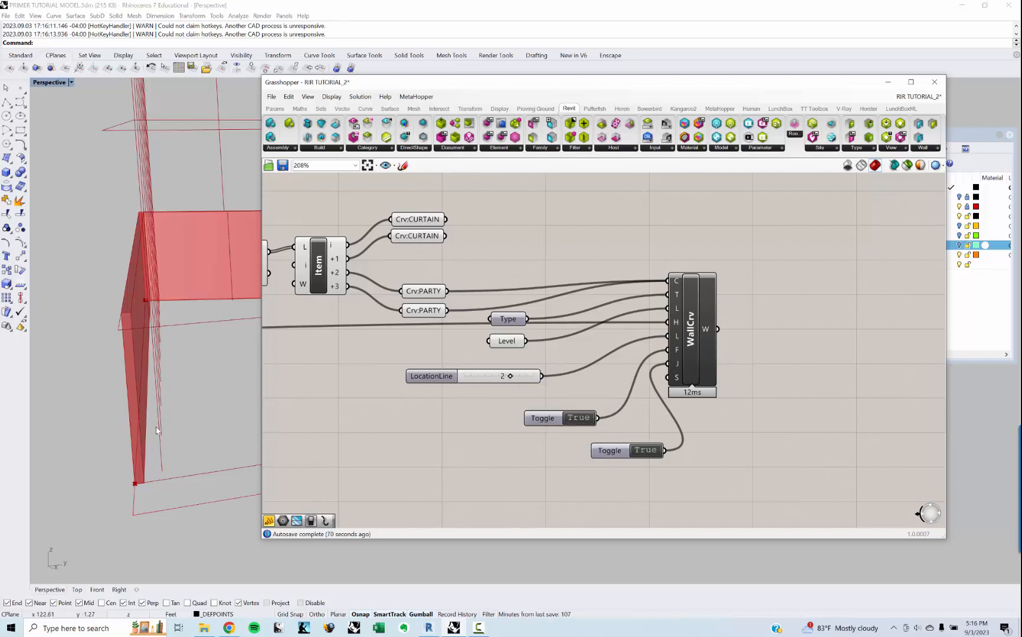
Step: Review the tracking mode options of the WallCrv component without changing them
{"action": "right_click_drag", "start_coordinate": [636, 345], "coordinate": [624, 354]}
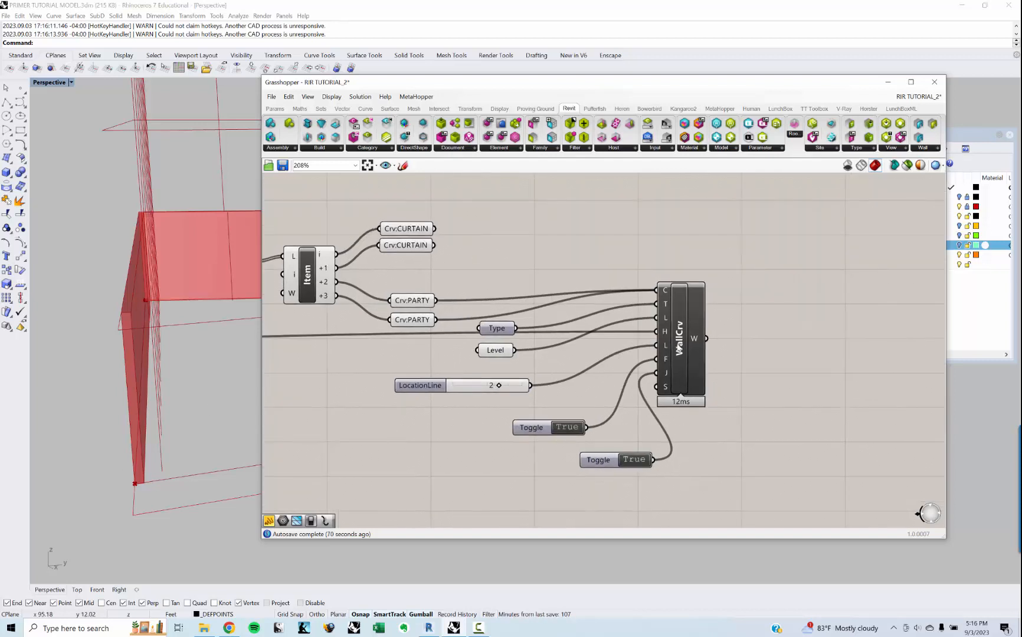
{"action": "right_click", "coordinate": [679, 346]}
{"action": "mouse_move", "coordinate": [711, 394]}
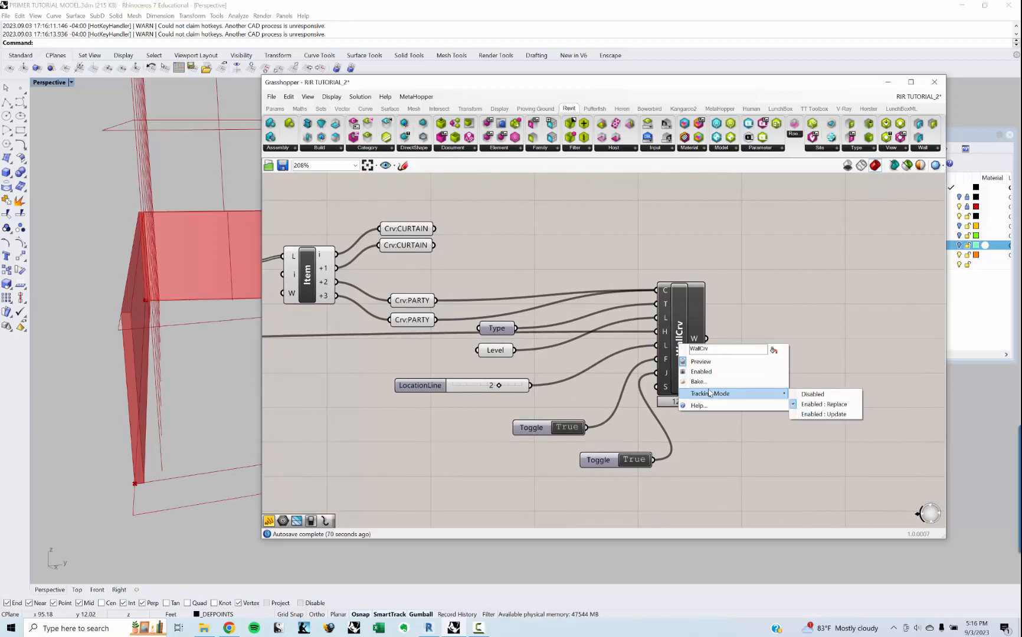
{"action": "left_click", "coordinate": [785, 322]}
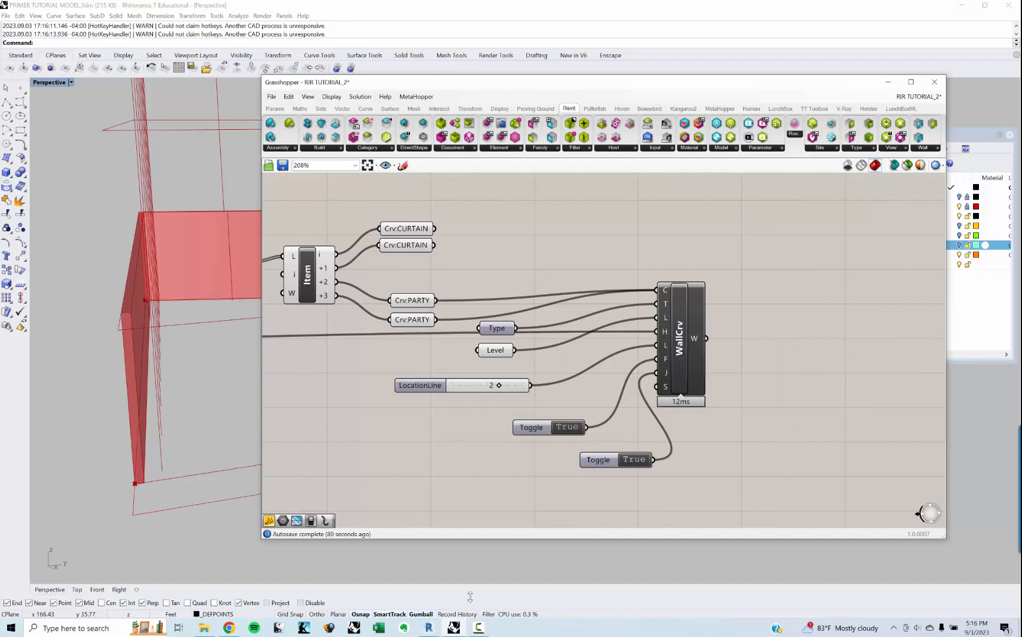
Step: Switch to Revit and check the horizontal party wall's location line and orientation in the LEVEL 1 plan
{"action": "left_click", "coordinate": [453, 629]}
{"action": "scroll", "coordinate": [434, 532], "scroll_direction": "up", "scroll_amount": 3}
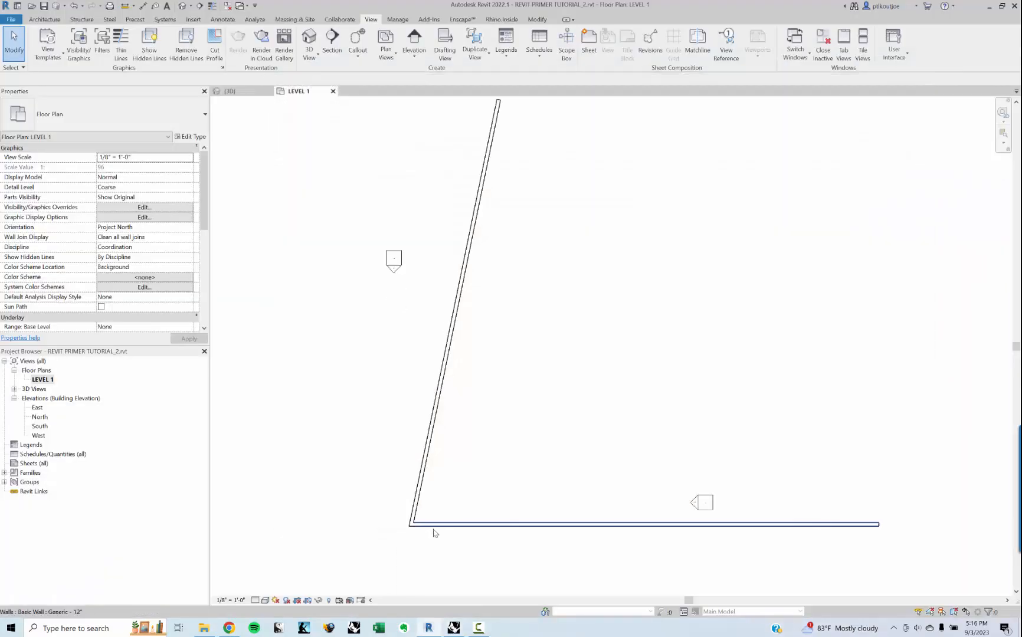
{"action": "left_click", "coordinate": [449, 525]}
{"action": "left_click", "coordinate": [678, 532]}
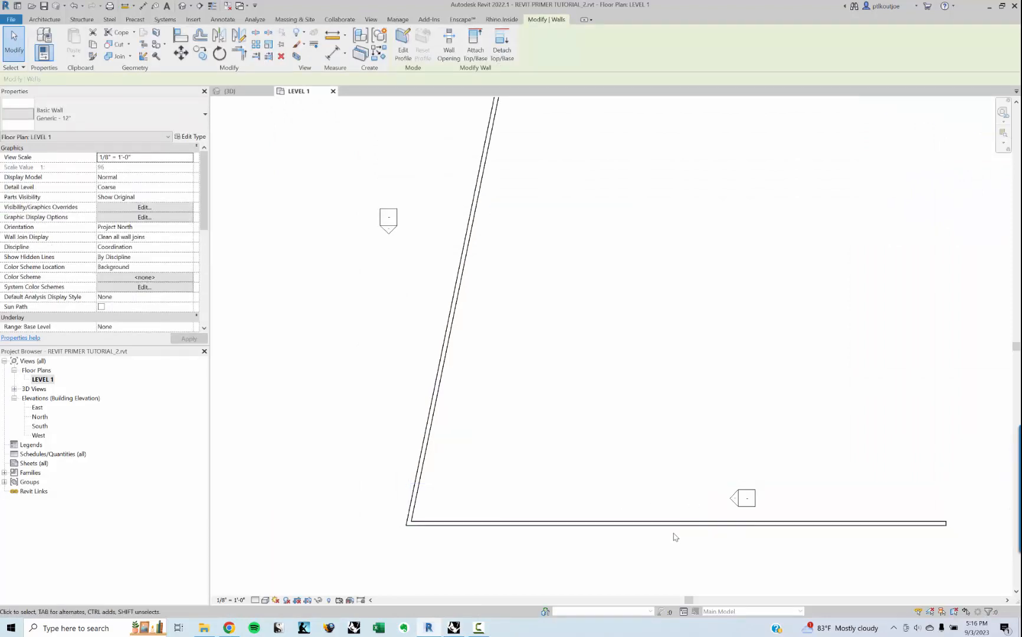
{"action": "left_click", "coordinate": [683, 523]}
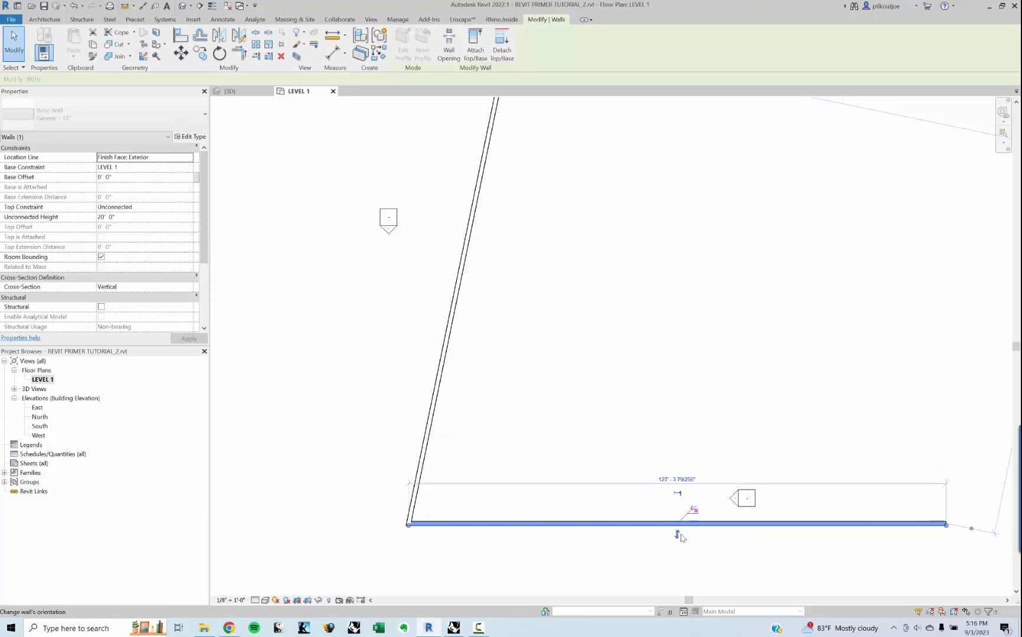
{"action": "left_click", "coordinate": [738, 563]}
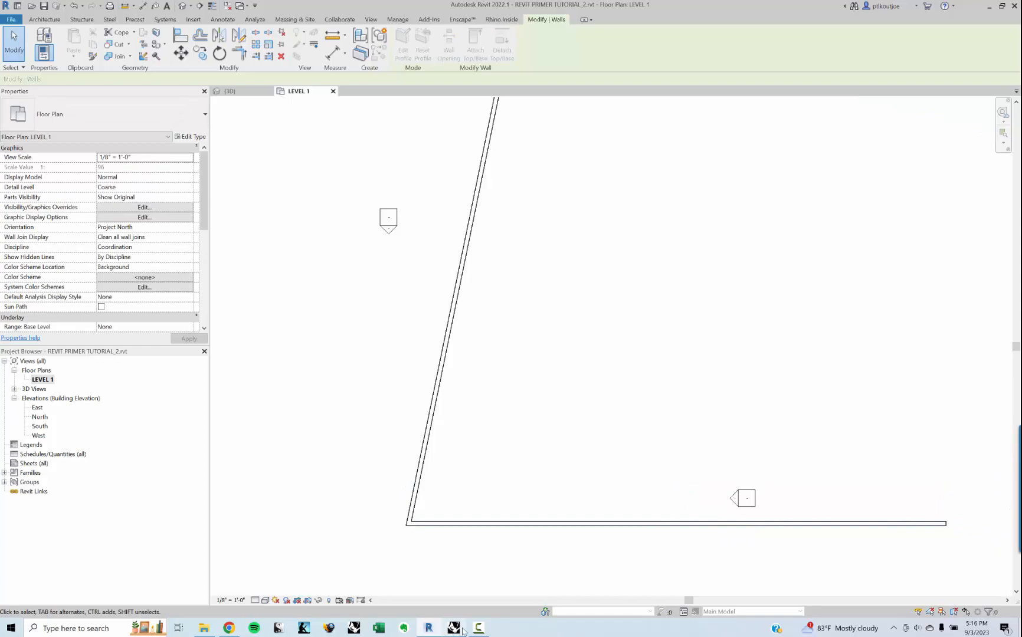
Step: Examine the joined corner of the two party walls and their full extent in the LEVEL 1 plan
{"action": "left_click", "coordinate": [435, 630]}
{"action": "left_click", "coordinate": [435, 630]}
{"action": "scroll", "coordinate": [421, 524], "scroll_direction": "up", "scroll_amount": 4}
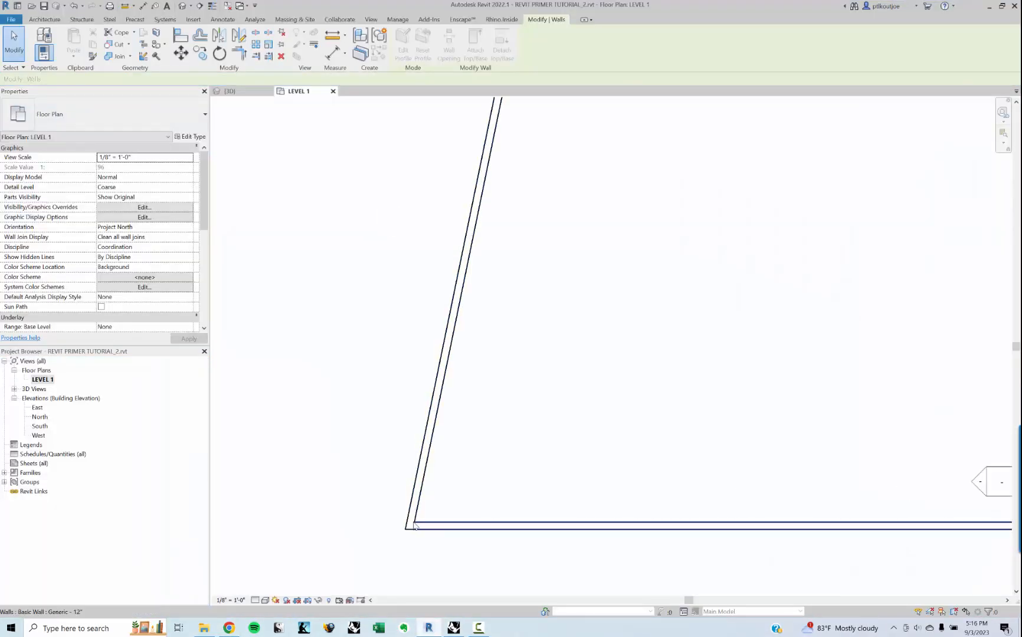
{"action": "scroll", "coordinate": [406, 523], "scroll_direction": "down", "scroll_amount": 3}
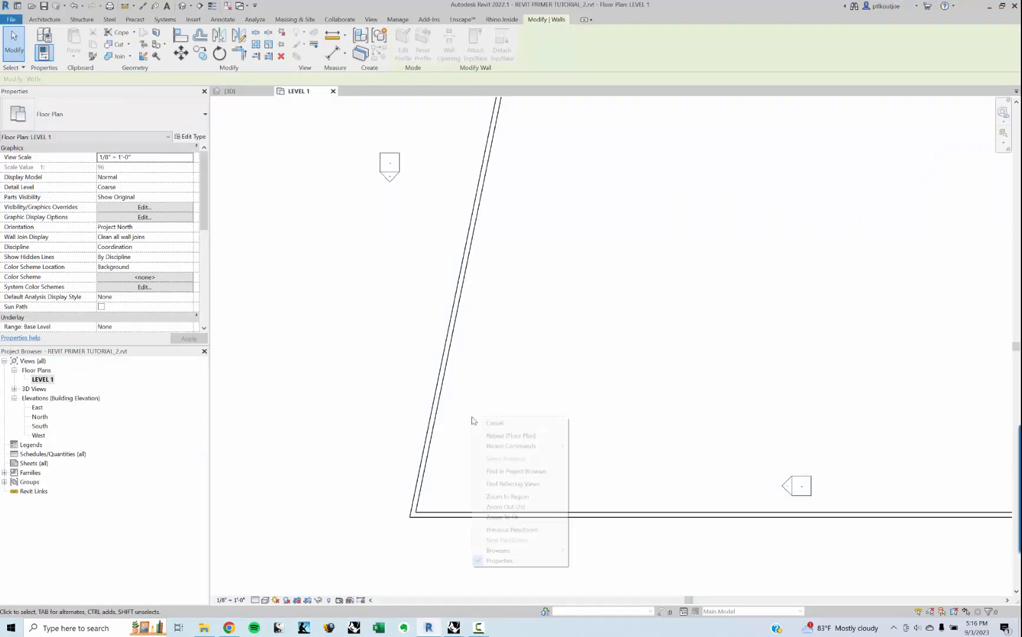
{"action": "right_click", "coordinate": [561, 393]}
{"action": "left_click", "coordinate": [588, 345]}
{"action": "scroll", "coordinate": [588, 344], "scroll_direction": "down", "scroll_amount": 2}
{"action": "right_click", "coordinate": [587, 324]}
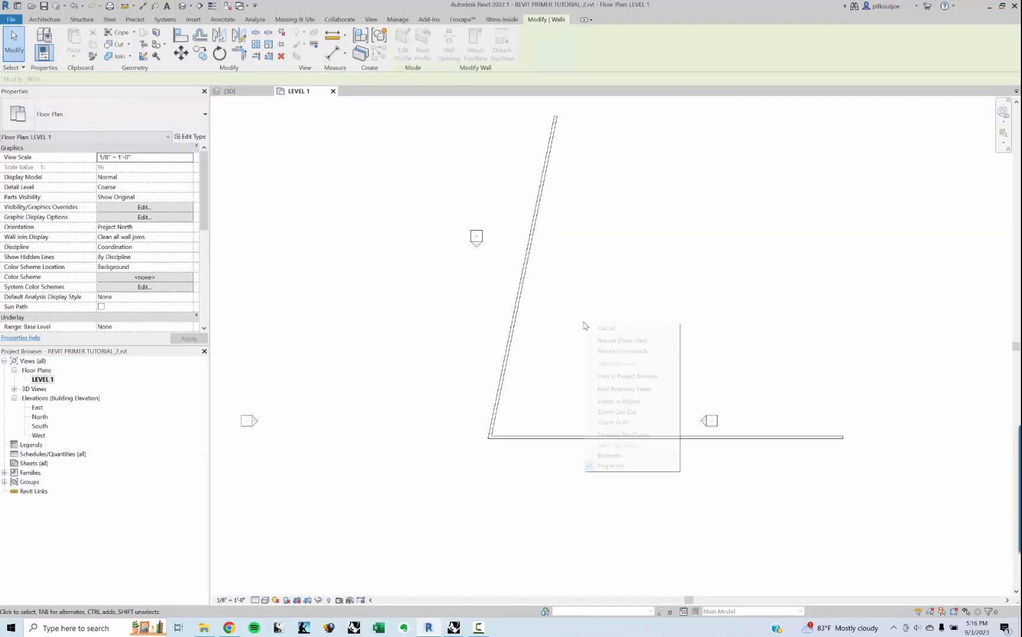
{"action": "left_click", "coordinate": [642, 258]}
{"action": "middle_click_drag", "start_coordinate": [647, 263], "coordinate": [580, 301]}
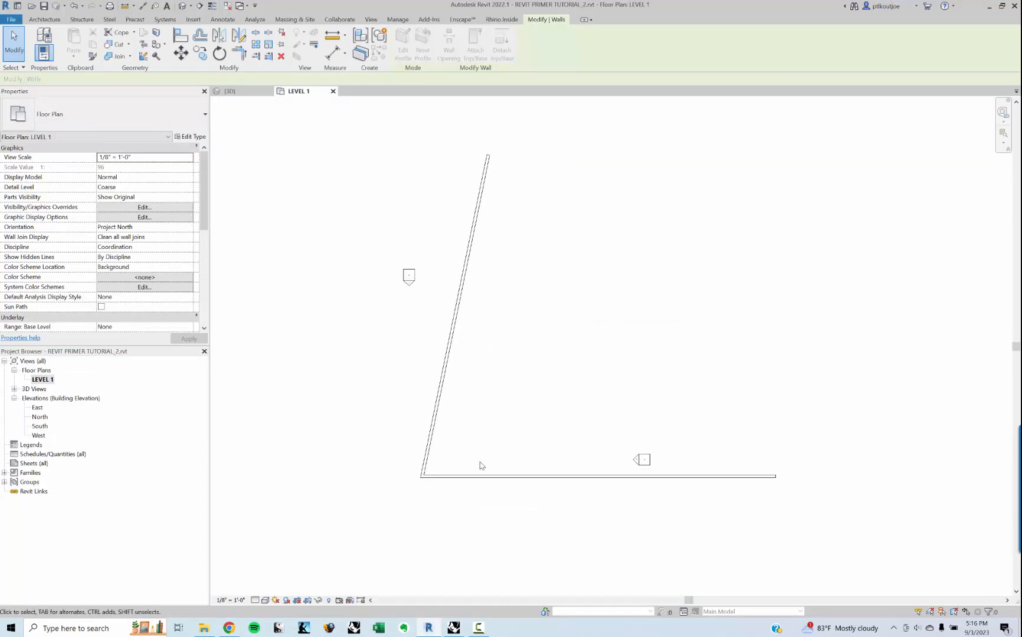
Step: Switch to Grasshopper and place a second Add Wall (Curve) component above the party-wall WallCrv
{"action": "left_click", "coordinate": [459, 623]}
{"action": "right_click_drag", "start_coordinate": [540, 354], "coordinate": [531, 382]}
{"action": "scroll", "coordinate": [488, 340], "scroll_direction": "down", "scroll_amount": 3}
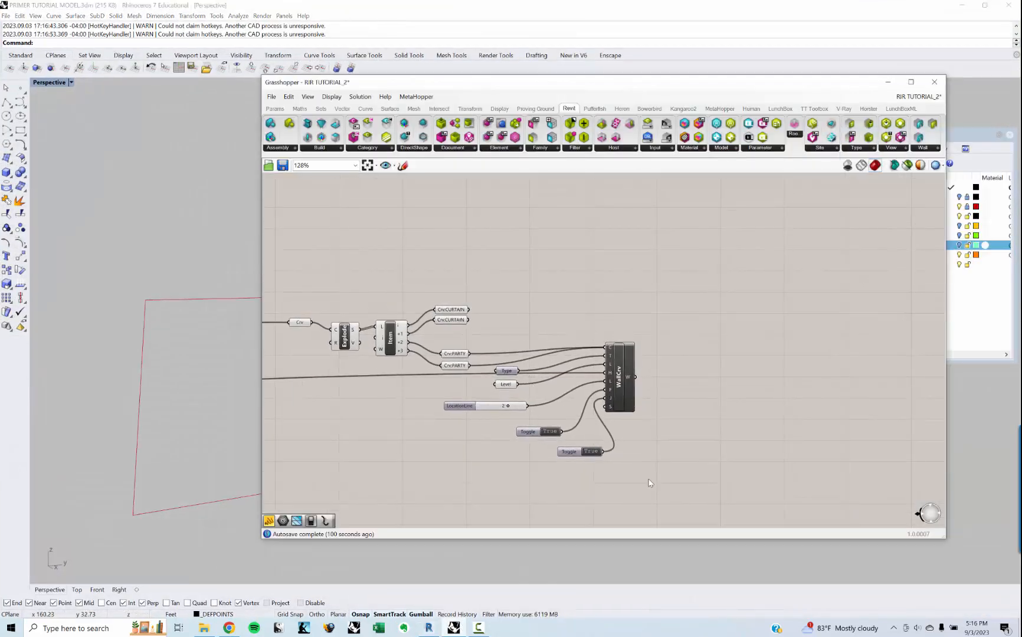
{"action": "left_click_drag", "start_coordinate": [649, 477], "coordinate": [495, 327]}
{"action": "double_click", "coordinate": [587, 290]}
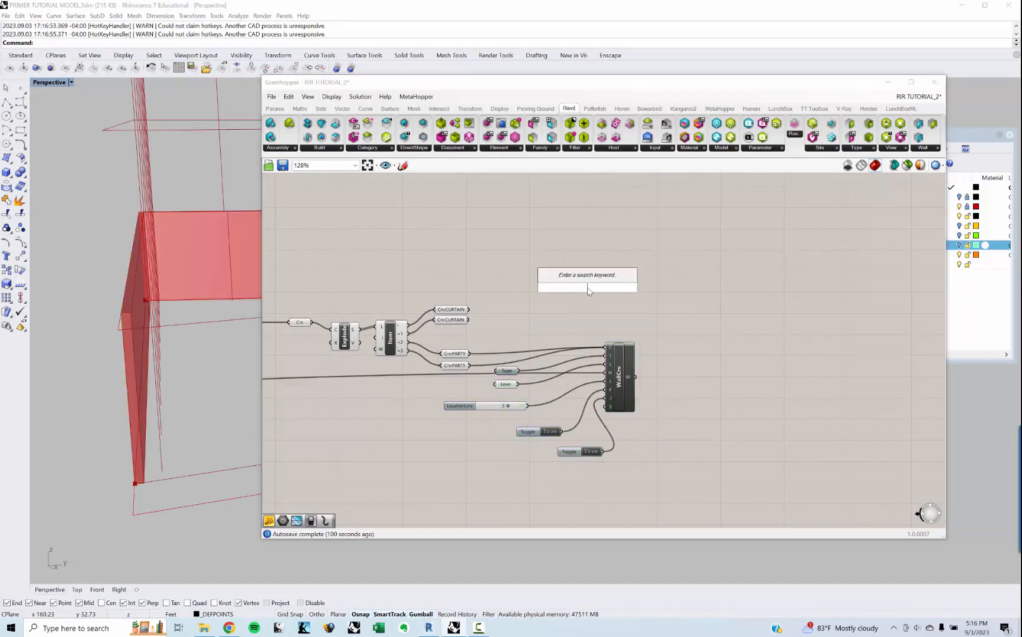
{"action": "type", "text": "CUR"}
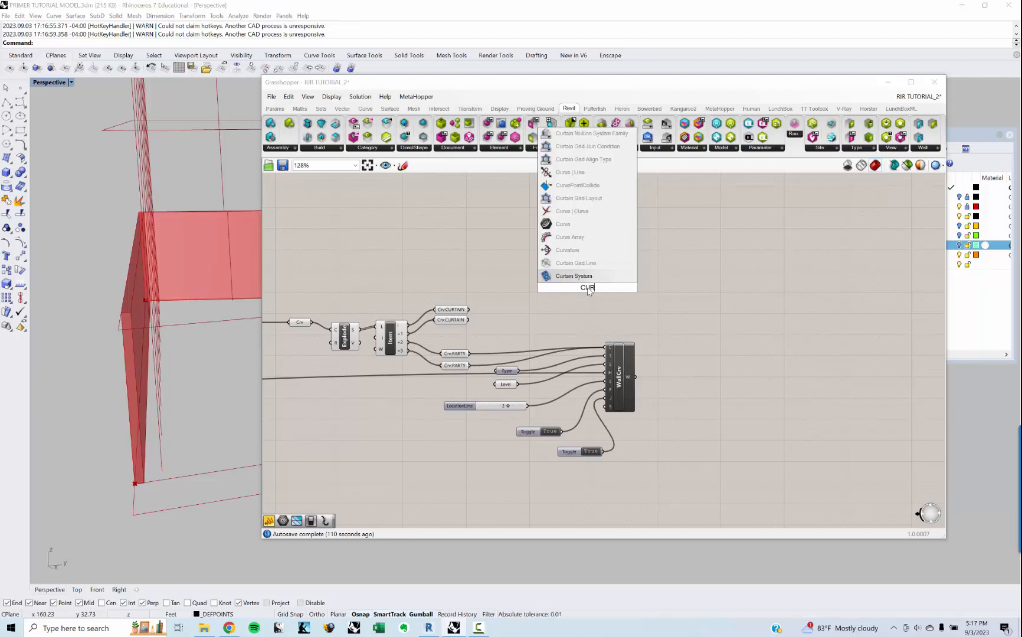
{"action": "type", "text": "TA"}
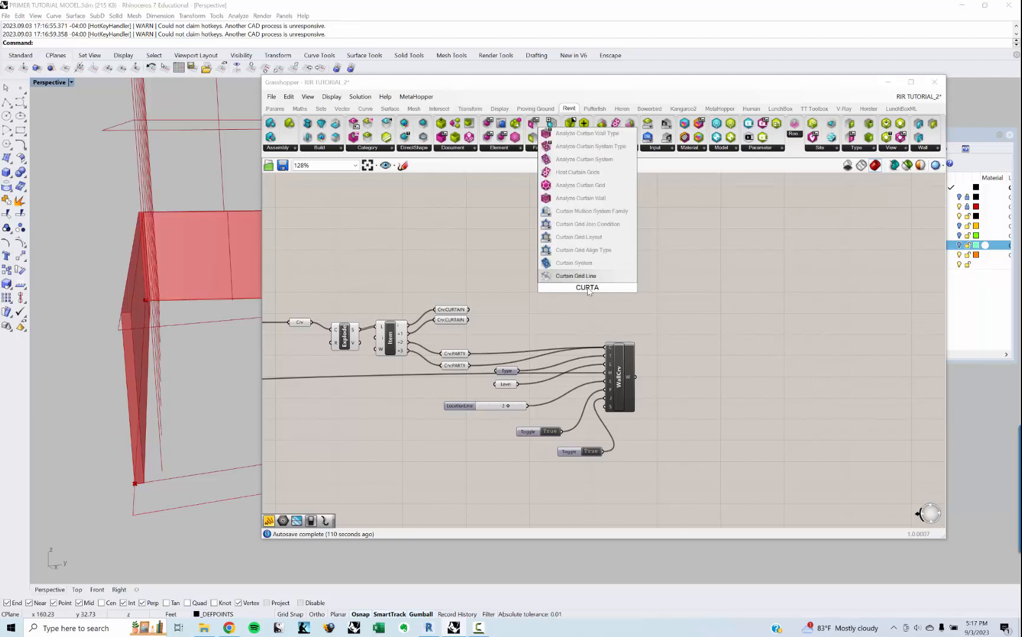
{"action": "key", "text": "BackSpace"}
{"action": "key", "text": "BackSpace"}
{"action": "key", "text": "BackSpace"}
{"action": "key", "text": "BackSpace"}
{"action": "key", "text": "BackSpace"}
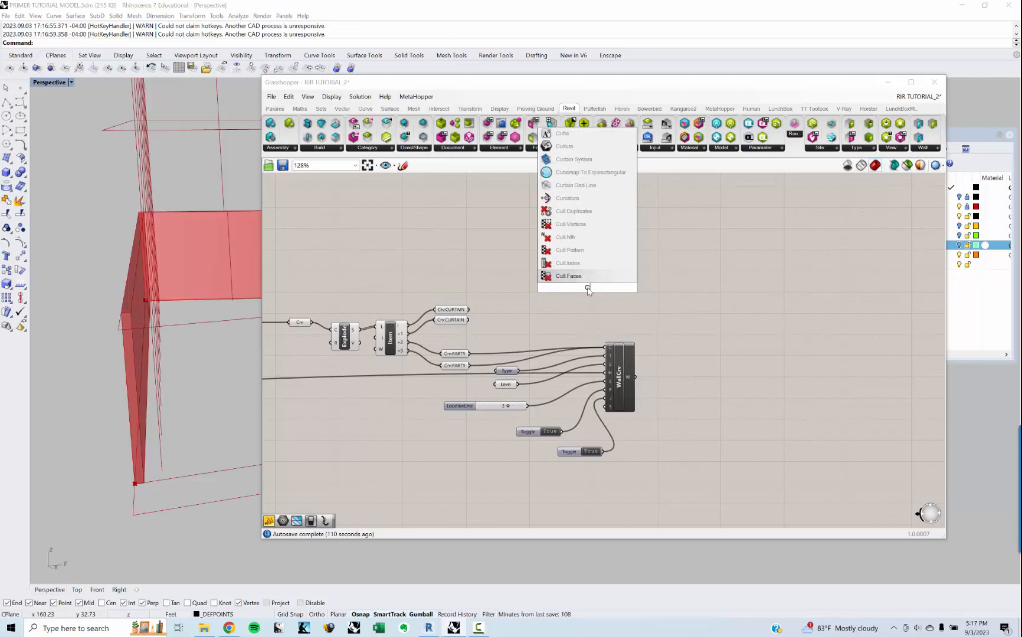
{"action": "type", "text": "WALL "}
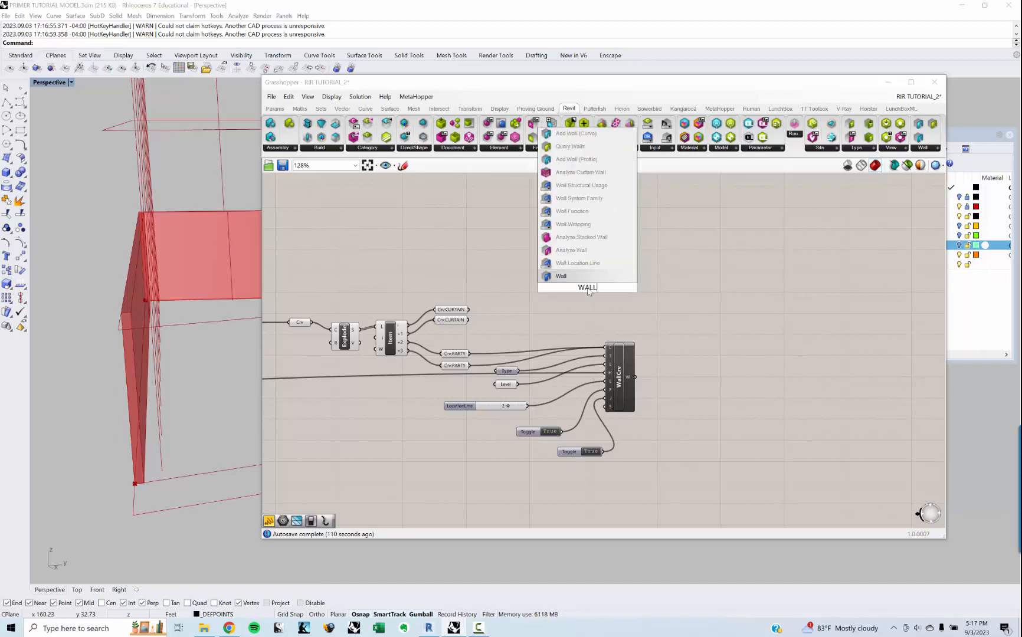
{"action": "type", "text": "CRV"}
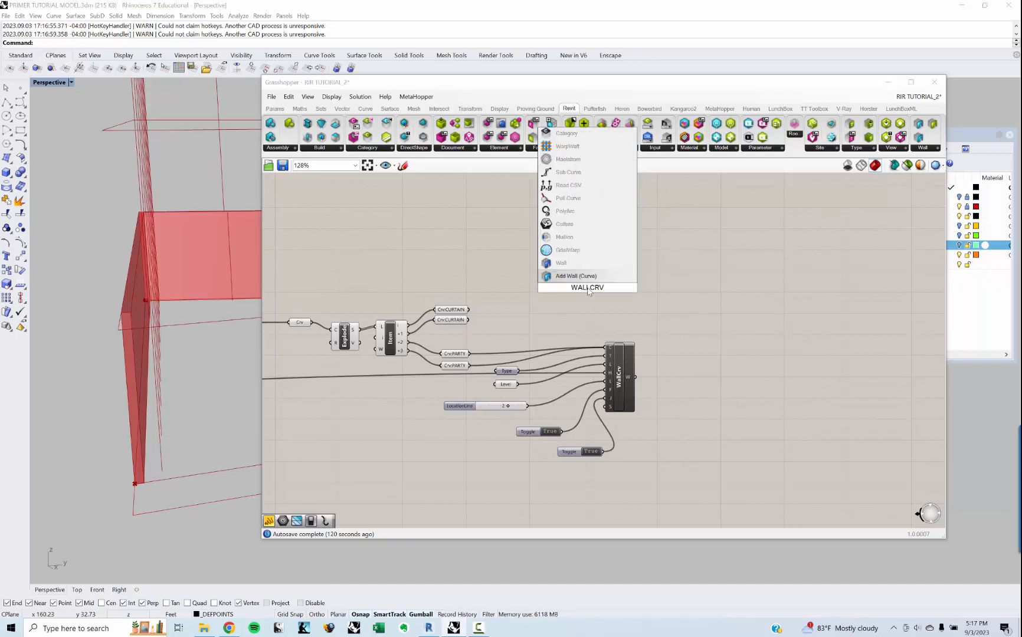
{"action": "key", "text": "Return"}
Step: Connect both Crv:CURTAIN parameters to the new WallCrv's C input and shift the component away from them
{"action": "scroll", "coordinate": [525, 277], "scroll_direction": "up", "scroll_amount": 4}
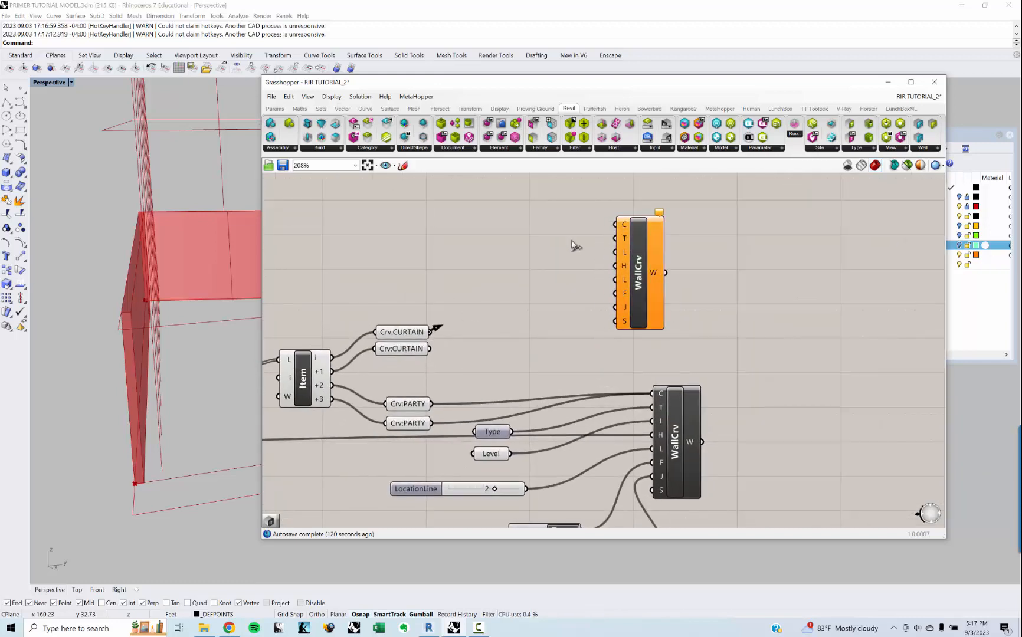
{"action": "left_click_drag", "start_coordinate": [430, 332], "coordinate": [616, 224]}
{"action": "left_click_drag", "start_coordinate": [431, 348], "coordinate": [625, 223], "text": "shift"}
{"action": "right_click_drag", "start_coordinate": [620, 247], "coordinate": [594, 248]}
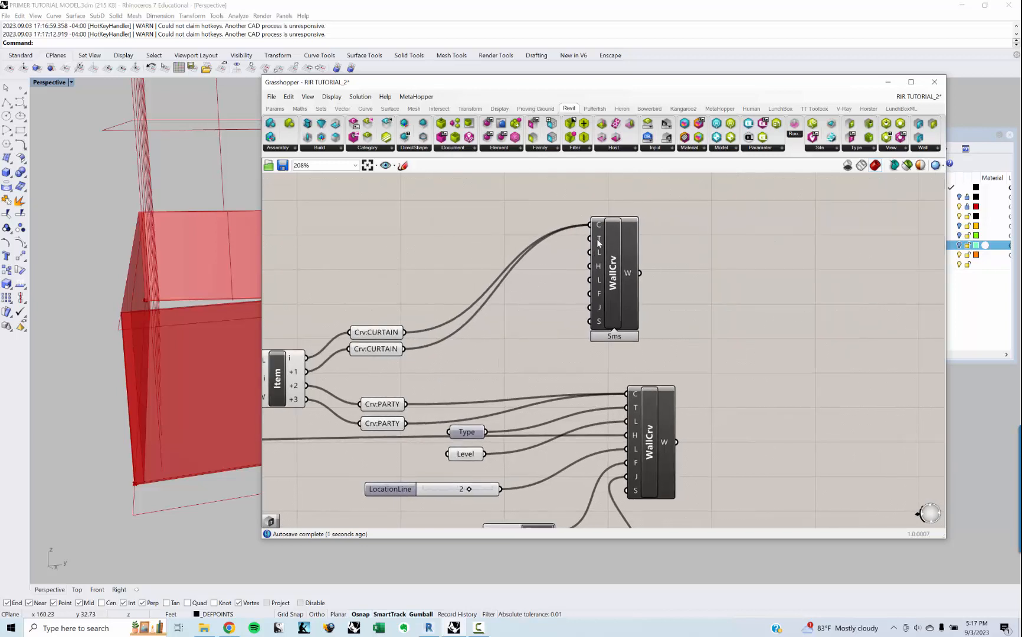
{"action": "left_click_drag", "start_coordinate": [598, 242], "coordinate": [628, 243]}
Step: Add a Revit Type parameter beside the new curtain-wall WallCrv component
{"action": "double_click", "coordinate": [552, 283]}
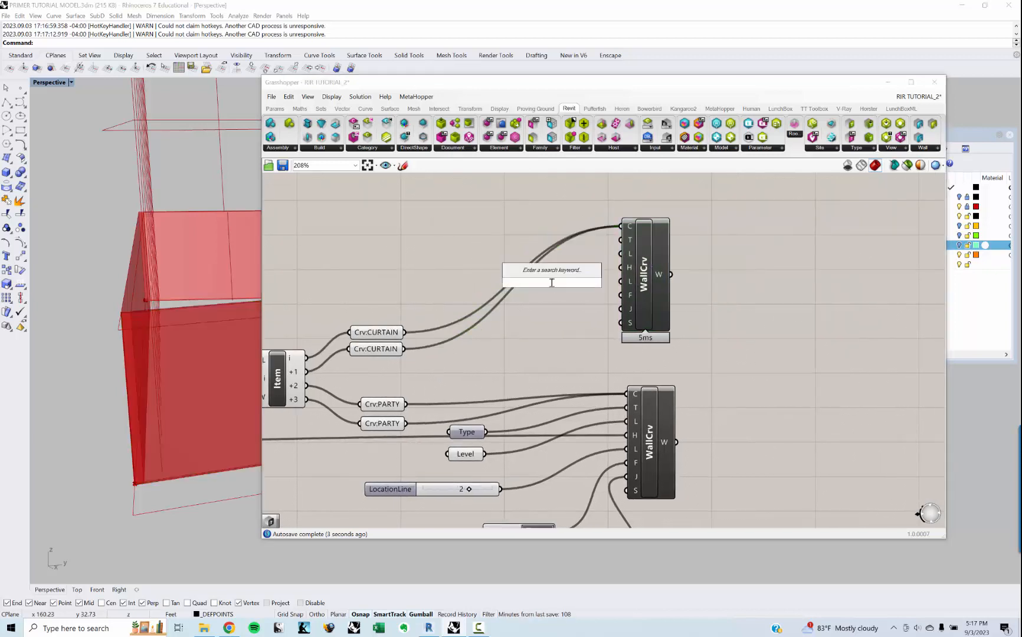
{"action": "type", "text": "type"}
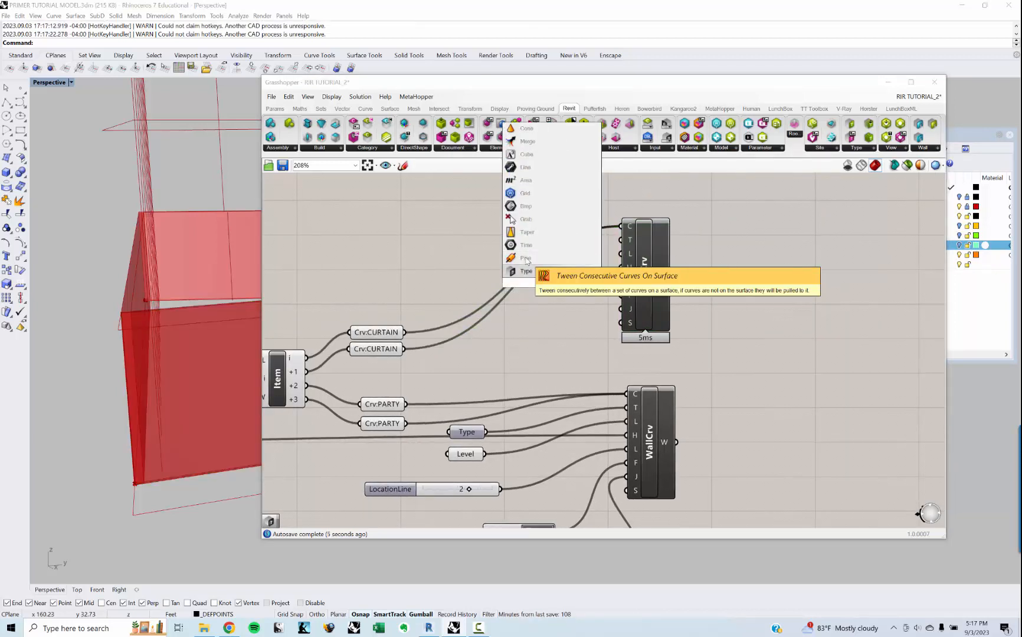
{"action": "key", "text": "Return"}
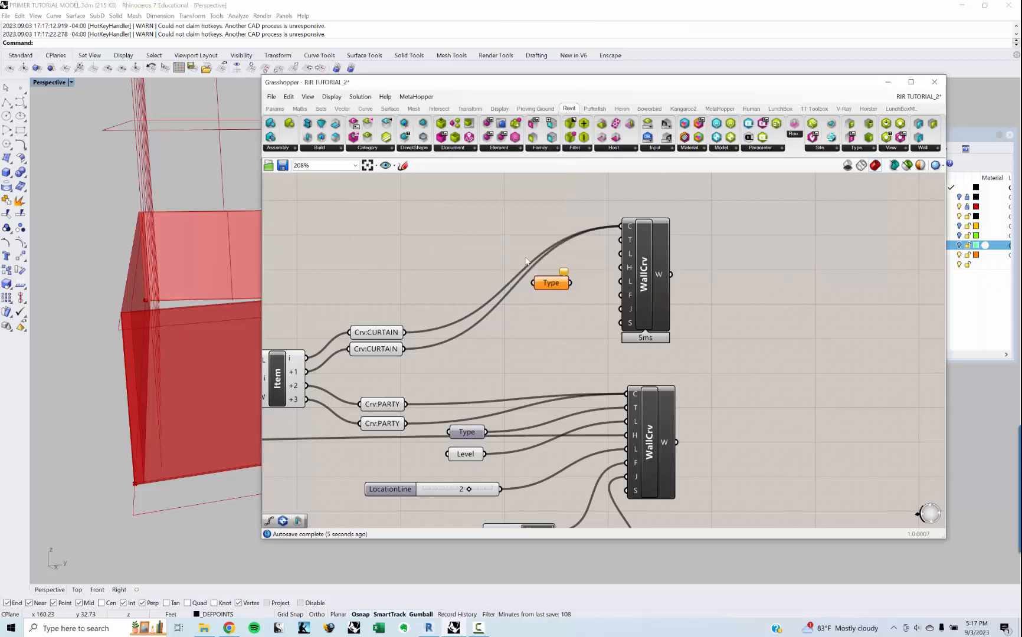
Step: Filter the new Type parameter's element types to the Walls category
{"action": "right_click", "coordinate": [549, 283]}
{"action": "mouse_move", "coordinate": [597, 346]}
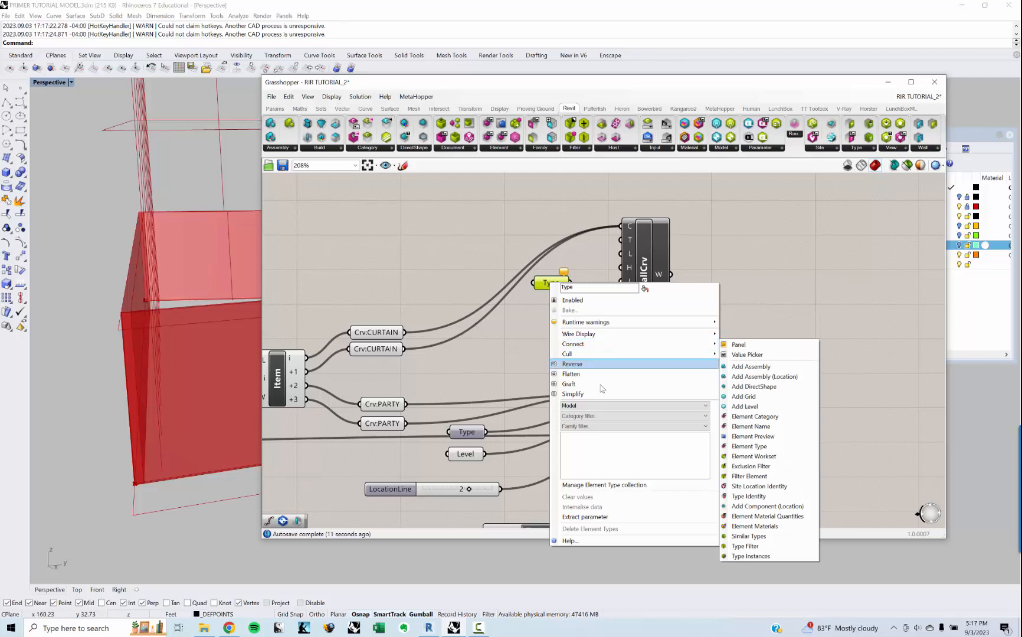
{"action": "left_click", "coordinate": [597, 406]}
{"action": "left_click", "coordinate": [597, 420]}
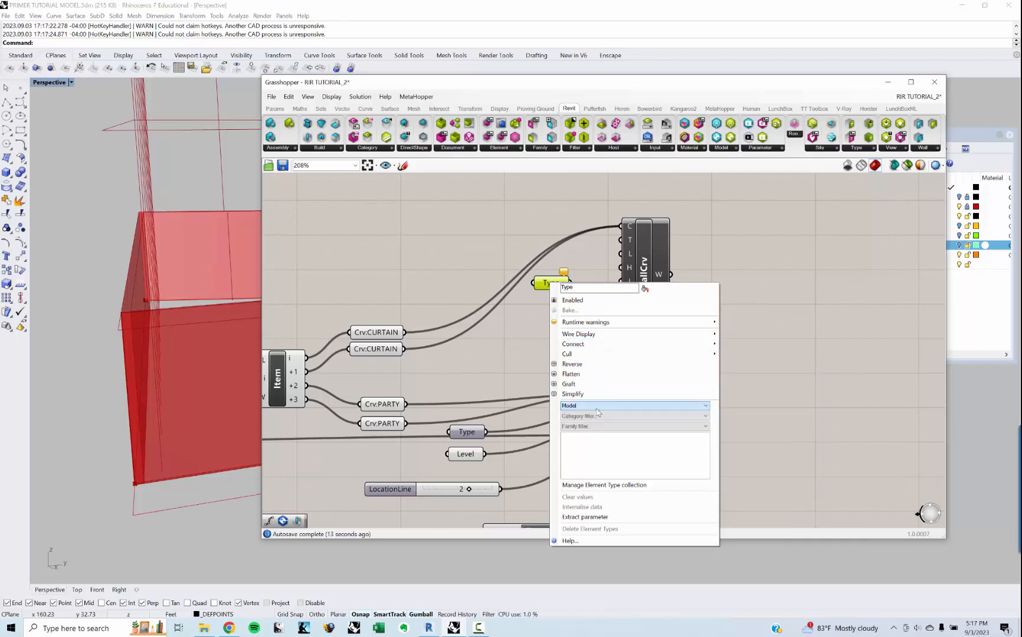
{"action": "left_click", "coordinate": [597, 416]}
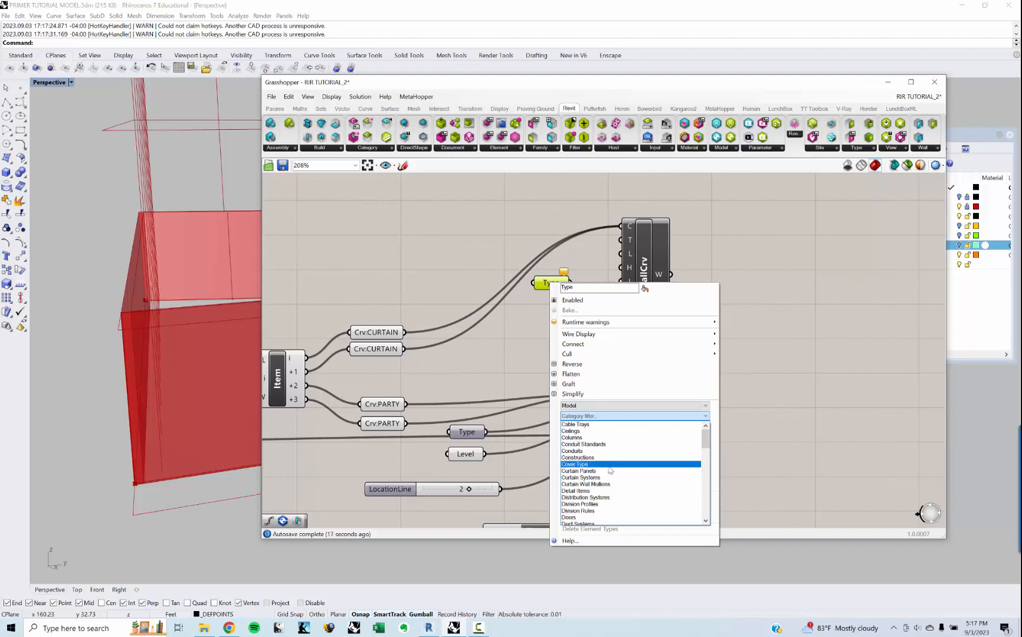
{"action": "scroll", "coordinate": [604, 472], "scroll_direction": "down", "scroll_amount": 5}
{"action": "scroll", "coordinate": [604, 475], "scroll_direction": "down", "scroll_amount": 12}
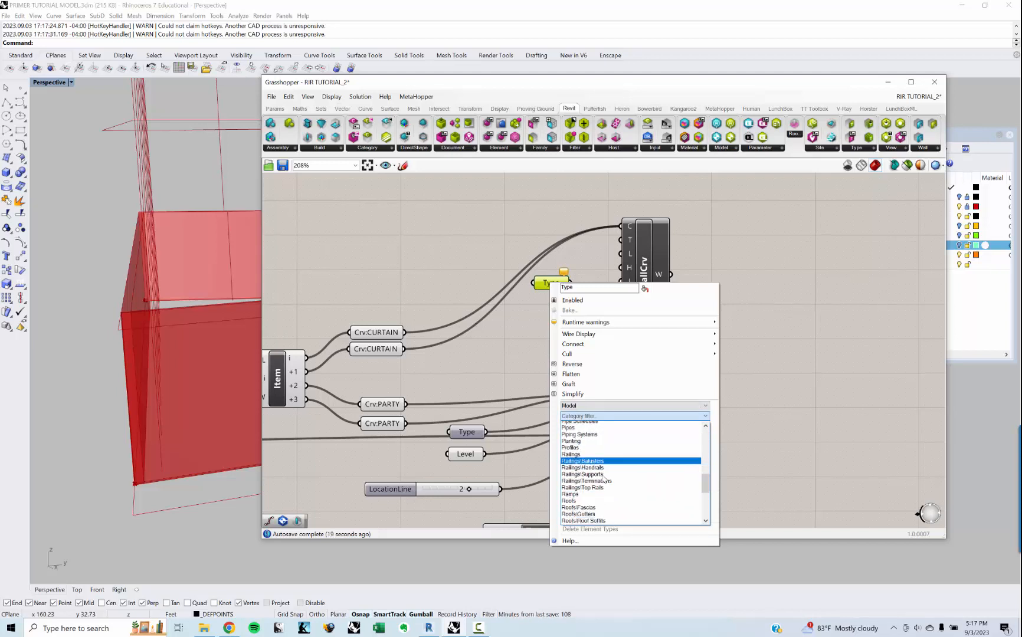
{"action": "left_click", "coordinate": [598, 487]}
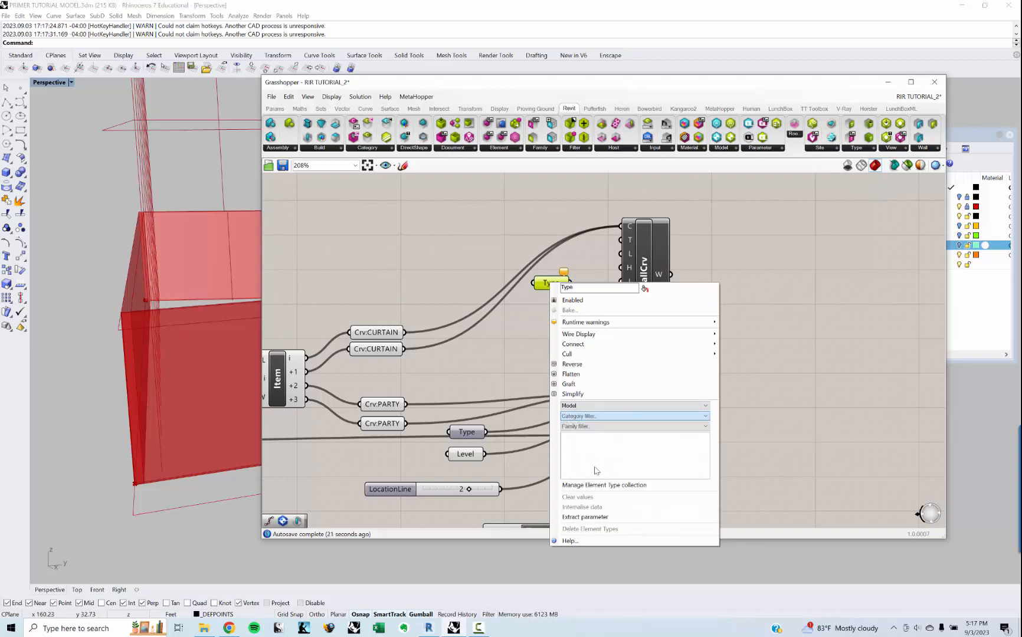
Step: Select Curtain Wall 1 in the new Type parameter and connect it to the curtain-wall WallCrv's T input
{"action": "left_click", "coordinate": [520, 339]}
{"action": "scroll", "coordinate": [573, 289], "scroll_direction": "up", "scroll_amount": 2}
{"action": "right_click", "coordinate": [552, 284]}
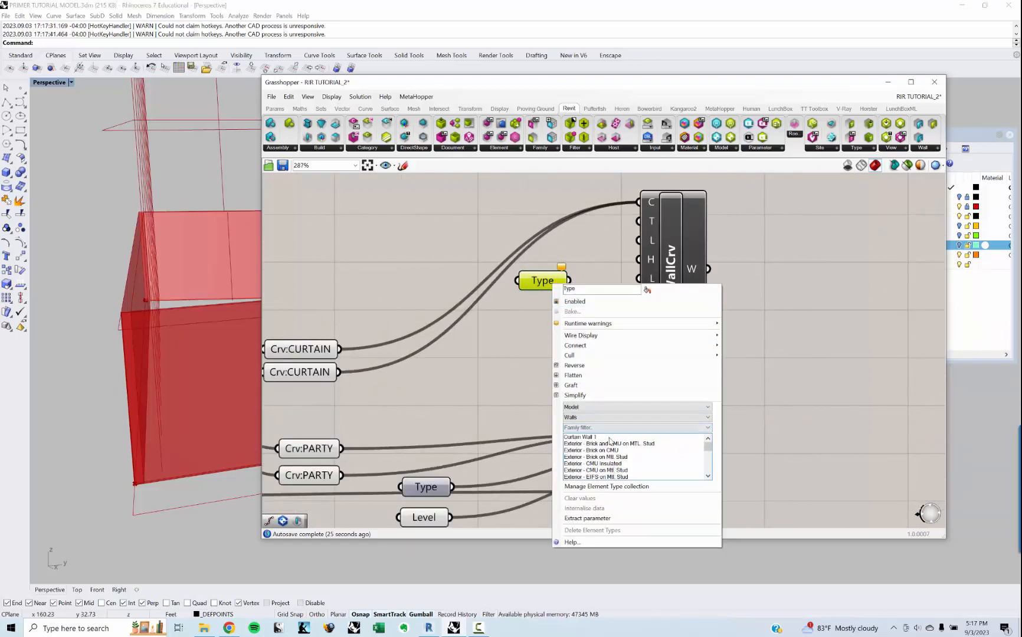
{"action": "left_click", "coordinate": [609, 442]}
{"action": "left_click_drag", "start_coordinate": [570, 281], "coordinate": [639, 221]}
Step: Check the curtain walls in Rhino's Perspective view and move their WallCrv component farther from its Type parameter
{"action": "middle_click", "coordinate": [119, 334]}
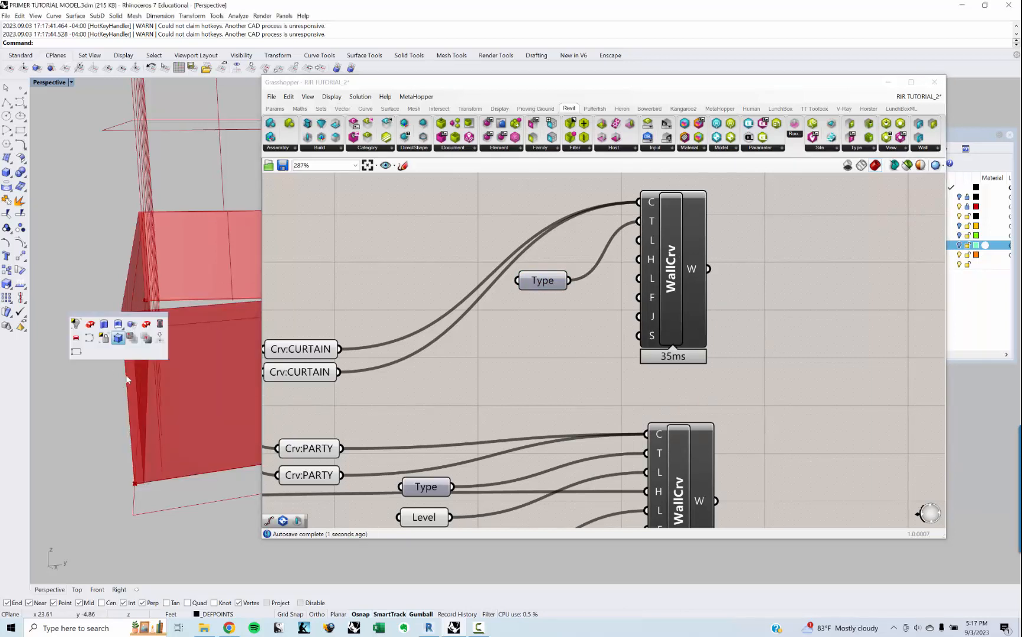
{"action": "scroll", "coordinate": [120, 334], "scroll_direction": "down", "scroll_amount": 5}
{"action": "right_click_drag", "start_coordinate": [124, 334], "coordinate": [167, 344]}
{"action": "scroll", "coordinate": [167, 343], "scroll_direction": "up", "scroll_amount": 5}
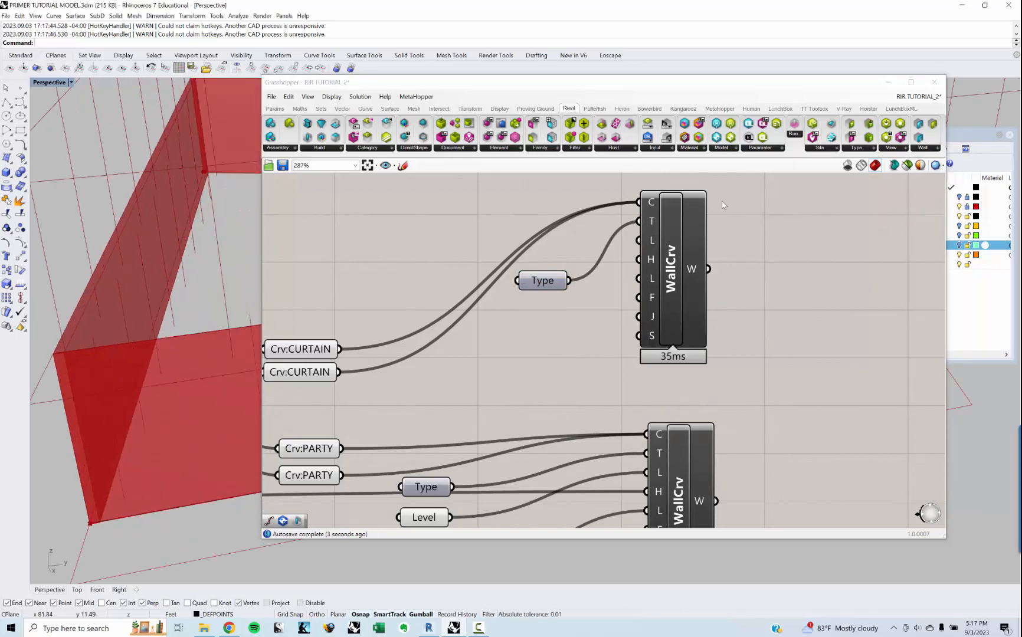
{"action": "left_click_drag", "start_coordinate": [672, 256], "coordinate": [796, 246]}
{"action": "scroll", "coordinate": [787, 248], "scroll_direction": "down", "scroll_amount": 2}
{"action": "right_click_drag", "start_coordinate": [714, 319], "coordinate": [693, 292]}
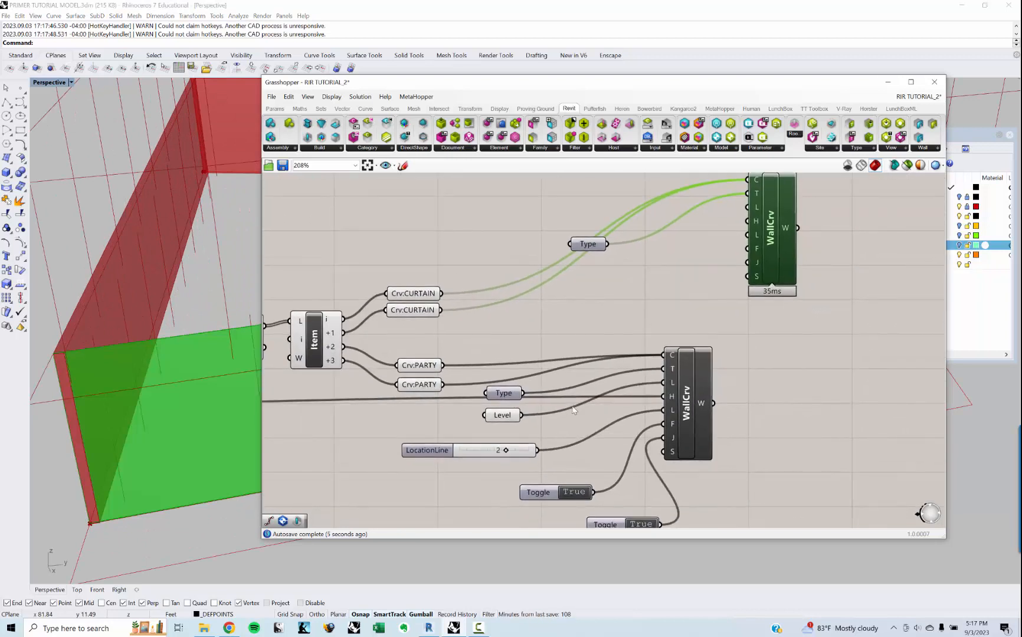
{"action": "left_click", "coordinate": [460, 457]}
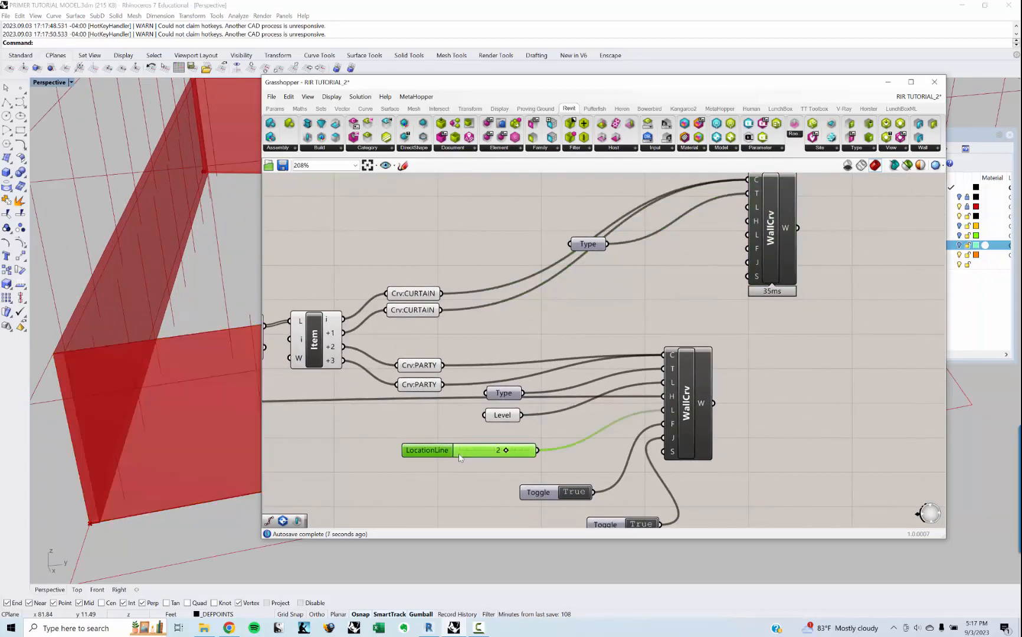
{"action": "left_click_drag", "start_coordinate": [538, 451], "coordinate": [751, 234]}
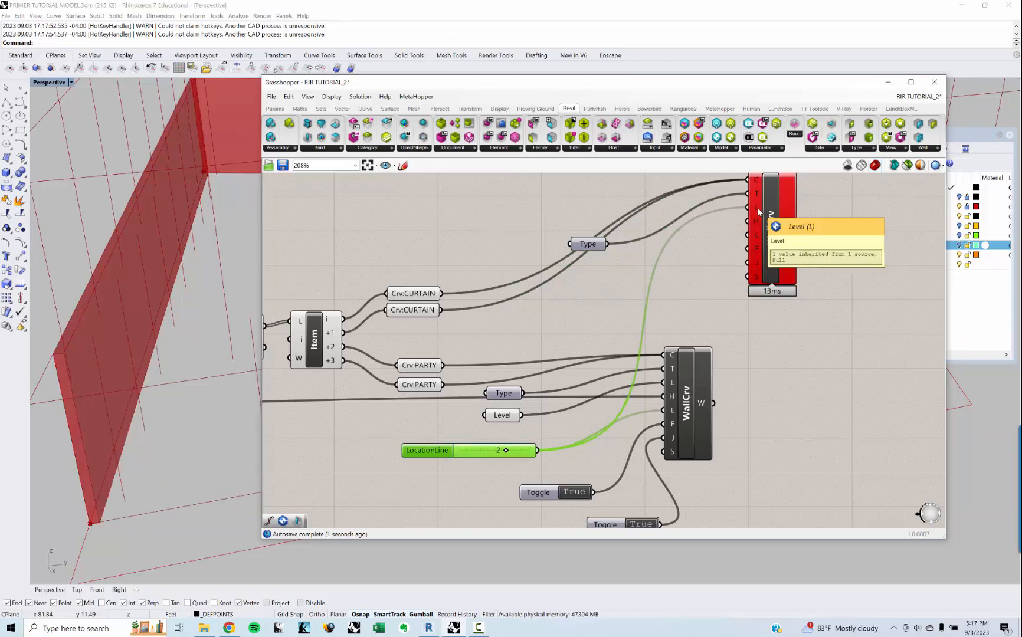
{"action": "key", "text": "ctrl+z"}
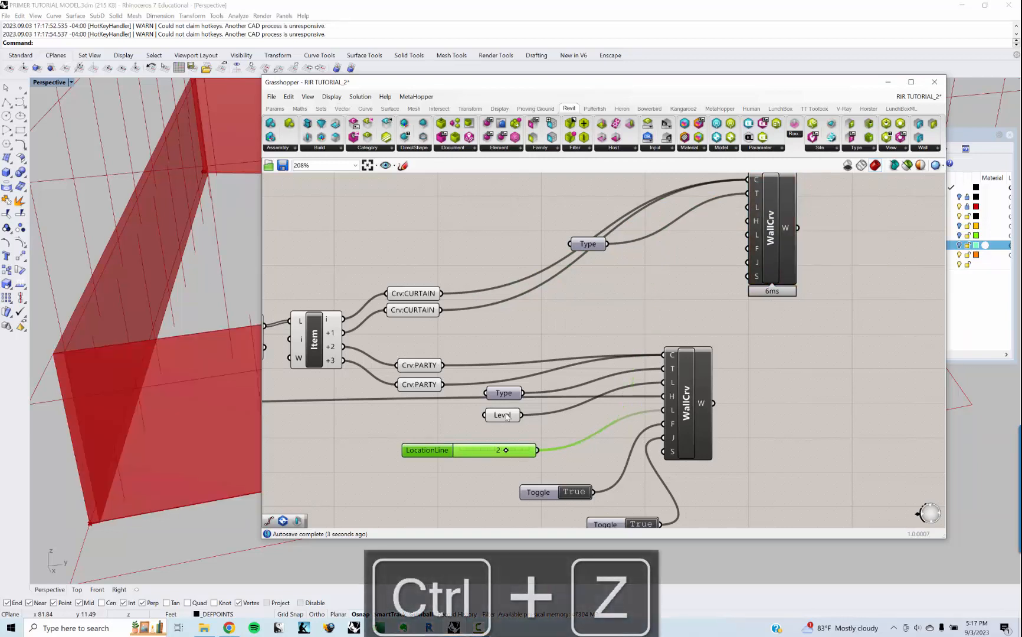
Step: Connect the existing Level parameter and LocationLine slider to the curtain-wall WallCrv's Level and location line inputs
{"action": "left_click_drag", "start_coordinate": [523, 415], "coordinate": [748, 207]}
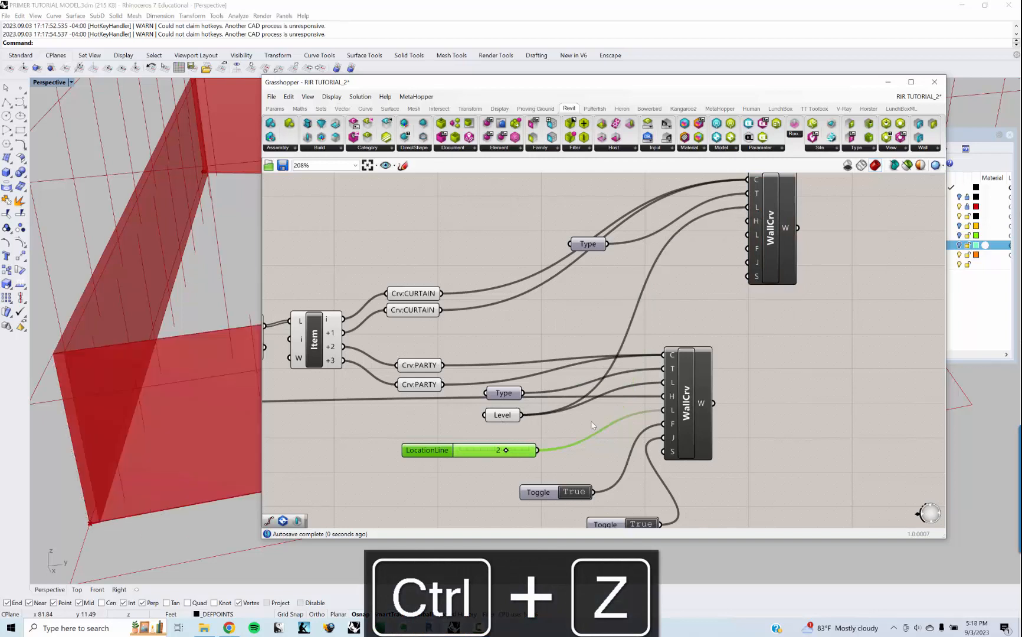
{"action": "left_click_drag", "start_coordinate": [542, 454], "coordinate": [755, 233]}
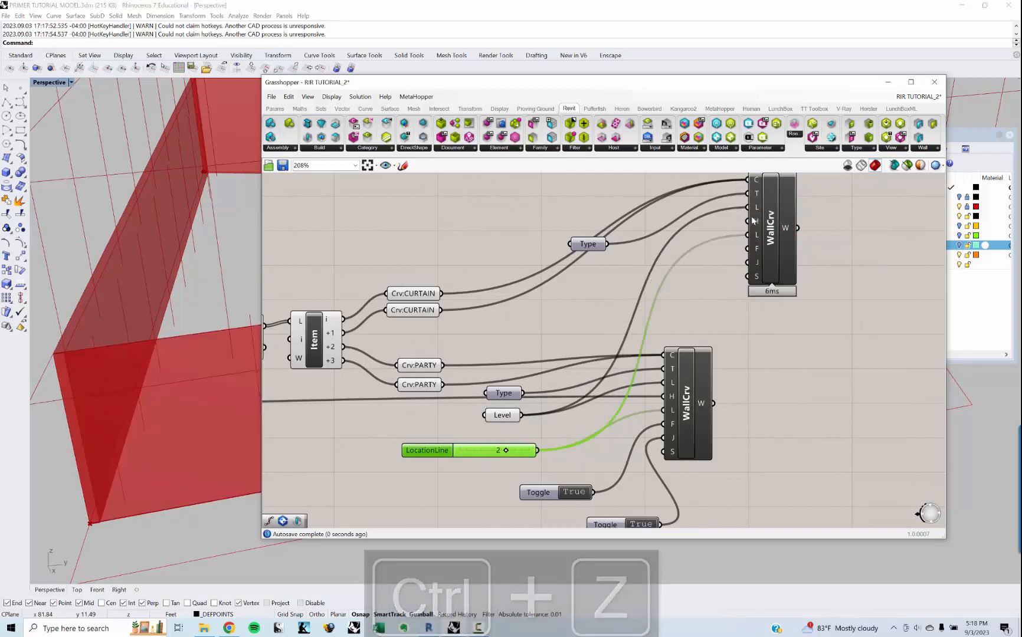
Step: Connect the two existing True toggles to the curtain-wall WallCrv's F (Flipped) and J (AllowJoins) inputs
{"action": "right_click_drag", "start_coordinate": [641, 287], "coordinate": [611, 314]}
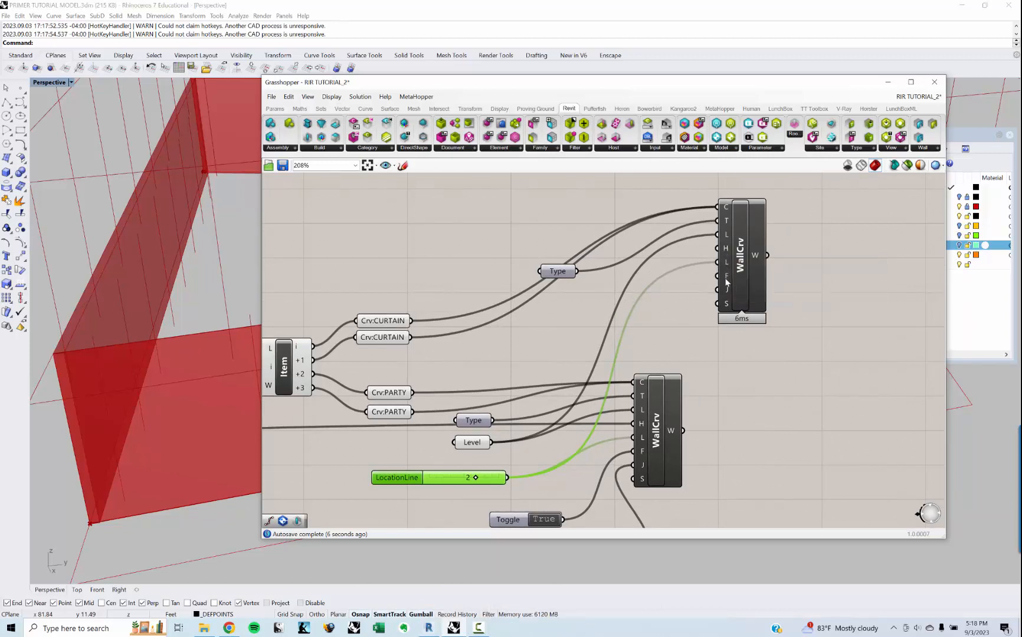
{"action": "right_click_drag", "start_coordinate": [681, 325], "coordinate": [677, 278]}
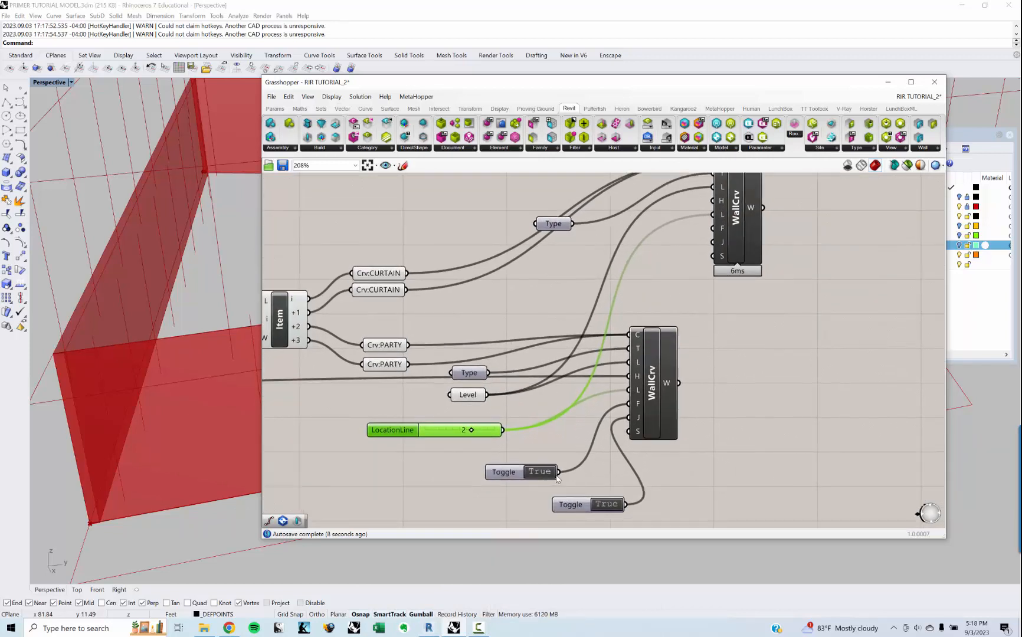
{"action": "left_click_drag", "start_coordinate": [558, 472], "coordinate": [712, 229]}
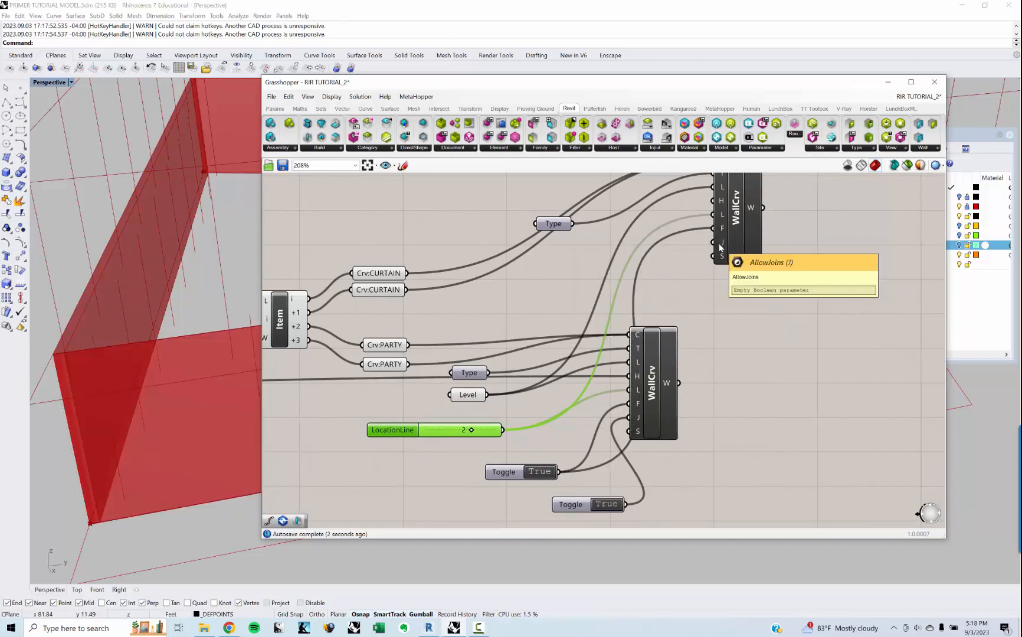
{"action": "left_click_drag", "start_coordinate": [626, 505], "coordinate": [712, 243]}
Step: Set the curtain-wall WallCrv component's tracking mode to Enabled : Replace
{"action": "right_click_drag", "start_coordinate": [704, 265], "coordinate": [690, 318]}
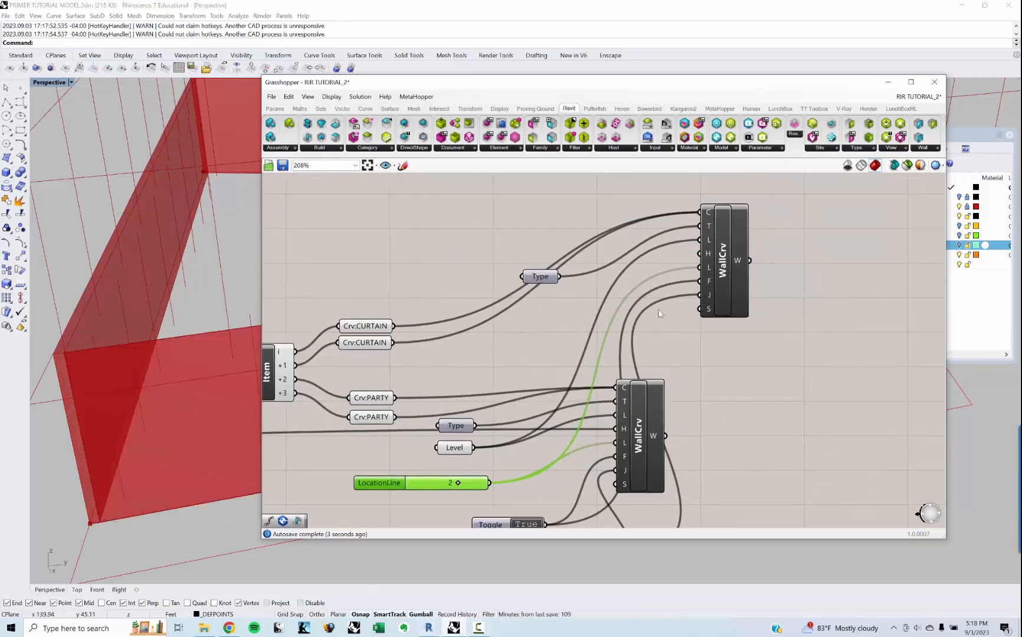
{"action": "left_click", "coordinate": [720, 264]}
{"action": "right_click", "coordinate": [720, 263]}
{"action": "mouse_move", "coordinate": [759, 311]}
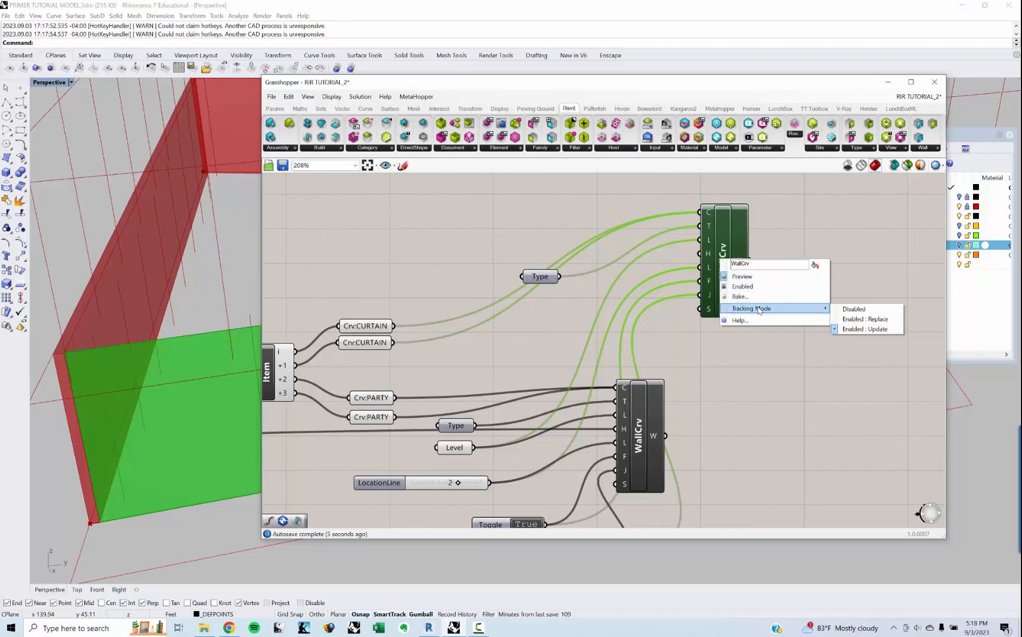
{"action": "left_click", "coordinate": [865, 319]}
{"action": "left_click", "coordinate": [726, 356]}
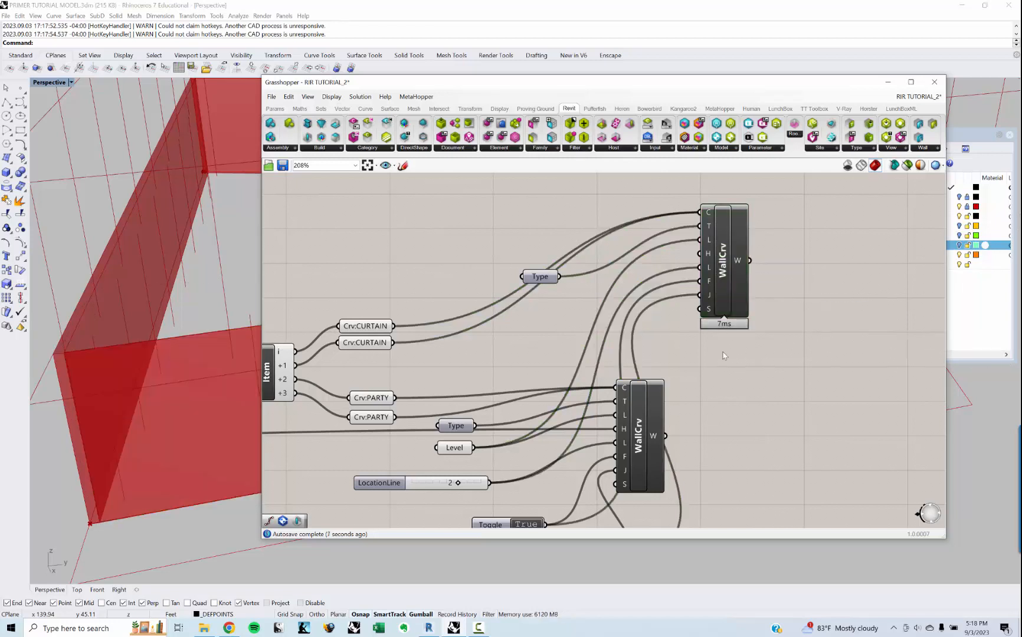
Step: Switch to Revit and examine where the curtain walls meet the party walls in the LEVEL 1 plan
{"action": "left_click", "coordinate": [888, 83]}
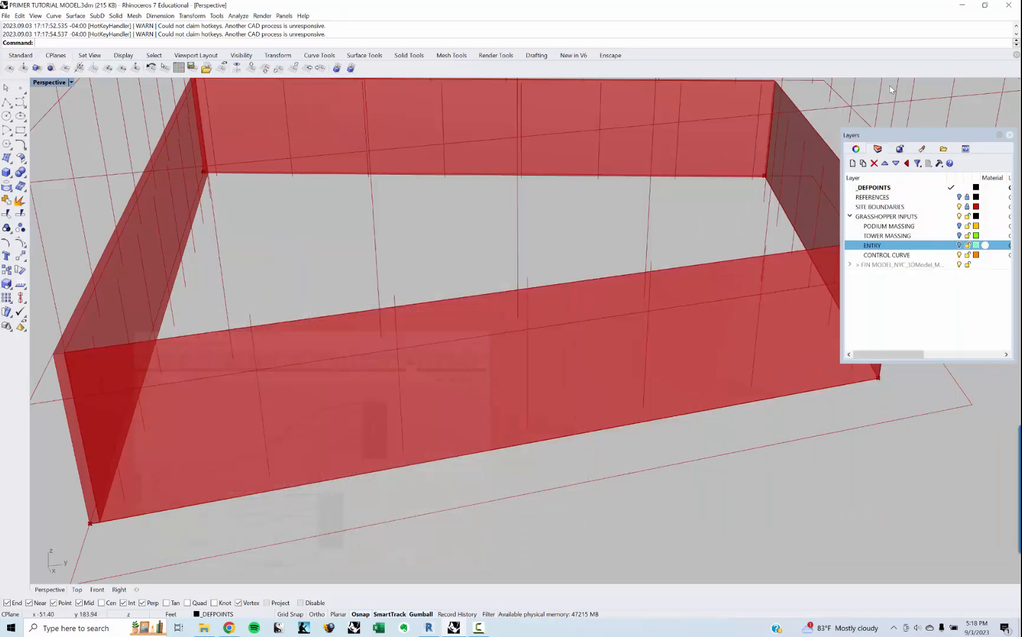
{"action": "left_click", "coordinate": [962, 6]}
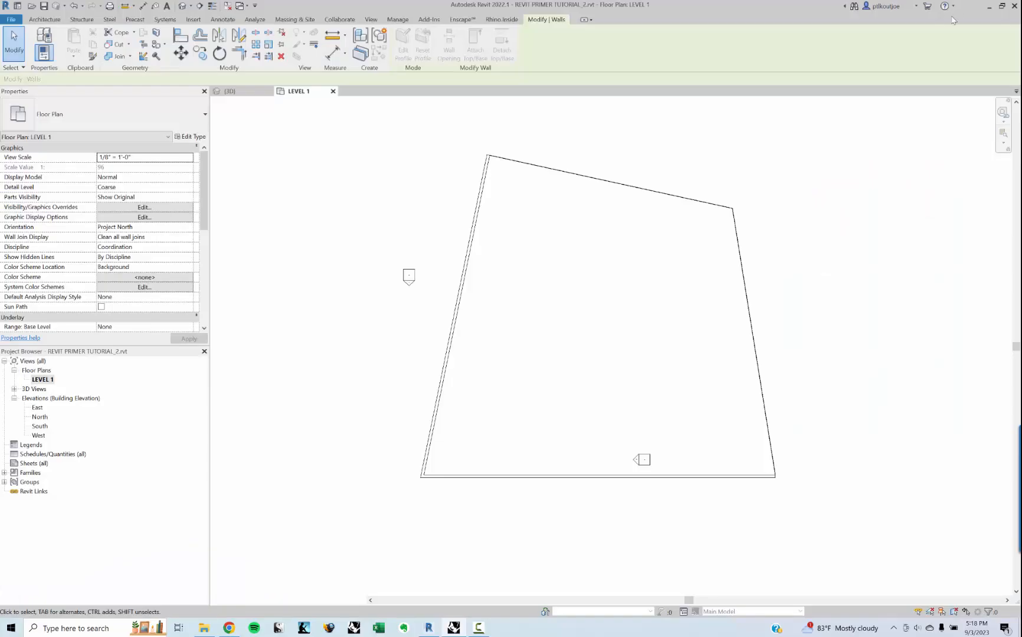
{"action": "scroll", "coordinate": [781, 464], "scroll_direction": "up", "scroll_amount": 2}
{"action": "scroll", "coordinate": [778, 463], "scroll_direction": "up", "scroll_amount": 3}
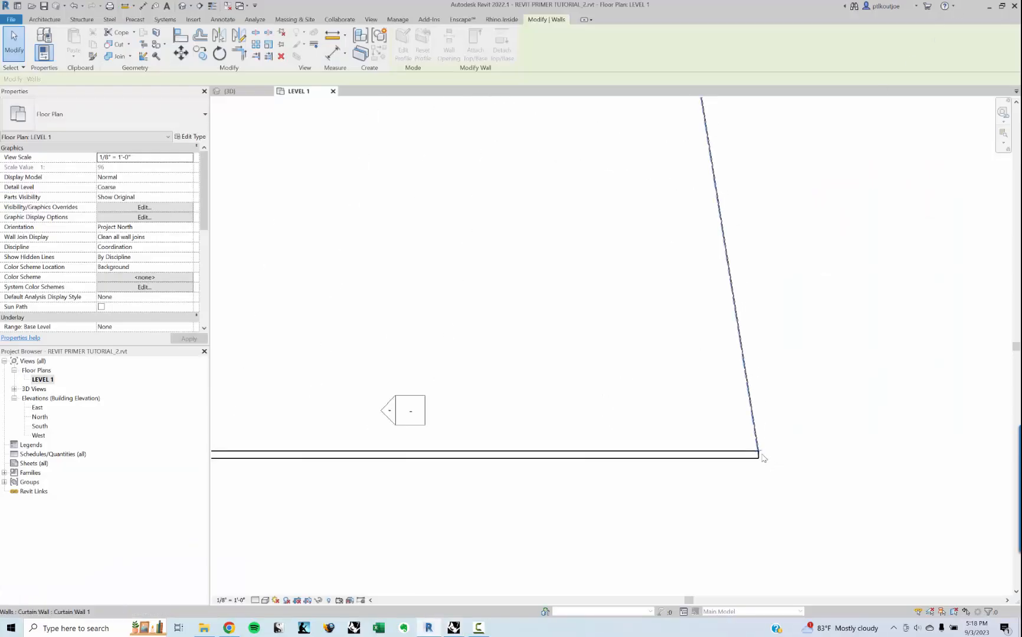
{"action": "middle_click_drag", "start_coordinate": [643, 306], "coordinate": [651, 399]}
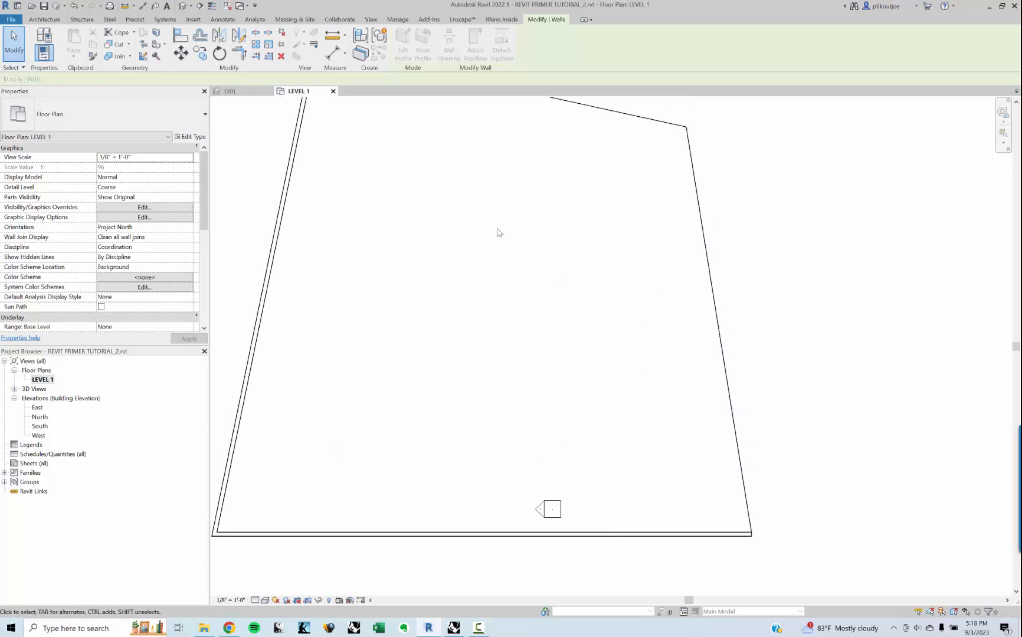
Step: Open Revit's default 3D view and inspect the enclosure formed by the curtain and party walls
{"action": "left_click", "coordinate": [184, 11]}
{"action": "mouse_move", "coordinate": [531, 466]}
{"action": "middle_mouse_down", "text": "shift"}
{"action": "mouse_move", "coordinate": [554, 461]}
{"action": "mouse_move", "coordinate": [655, 489]}
{"action": "mouse_move", "coordinate": [568, 435]}
{"action": "mouse_move", "coordinate": [508, 456]}
{"action": "mouse_move", "coordinate": [560, 466]}
{"action": "mouse_move", "coordinate": [519, 465]}
{"action": "middle_mouse_up", "text": "shift"}
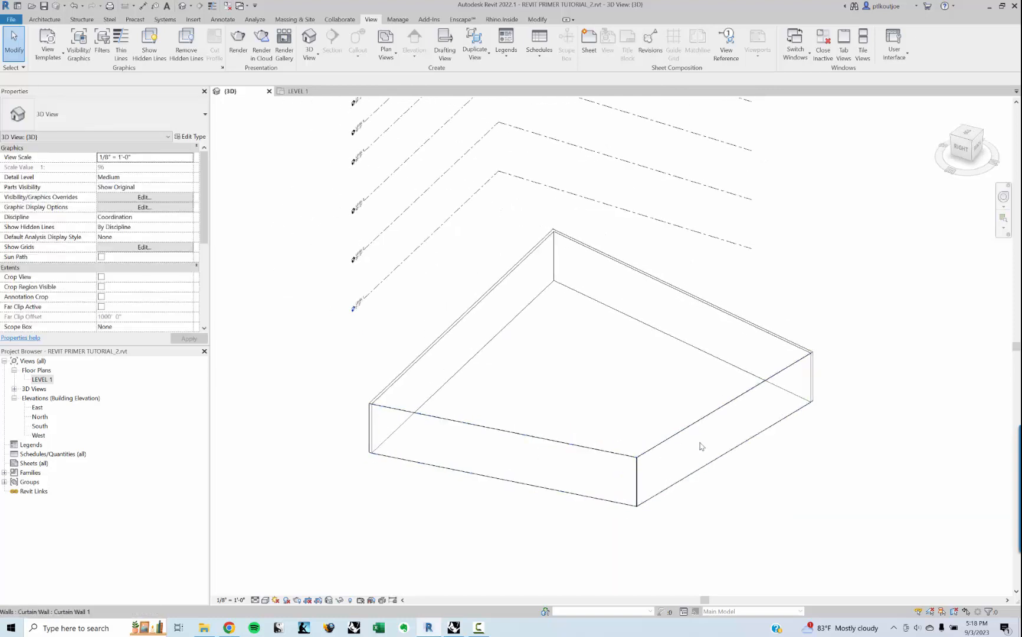
{"action": "middle_click_drag", "start_coordinate": [446, 435], "coordinate": [489, 441]}
{"action": "scroll", "coordinate": [472, 439], "scroll_direction": "up", "scroll_amount": 1}
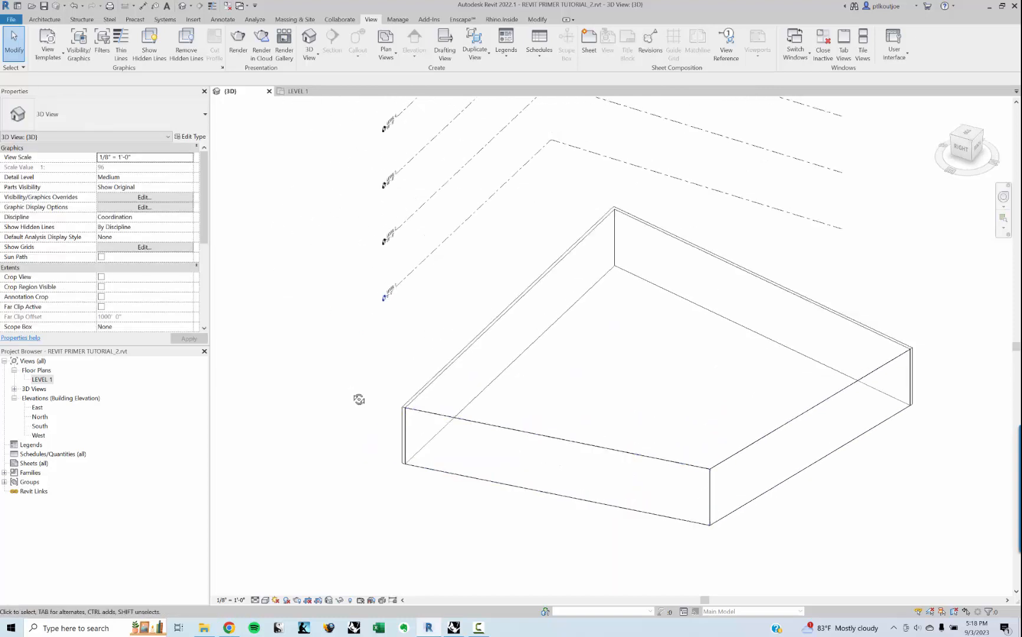
{"action": "middle_click_drag", "start_coordinate": [358, 399], "coordinate": [367, 391], "text": "shift"}
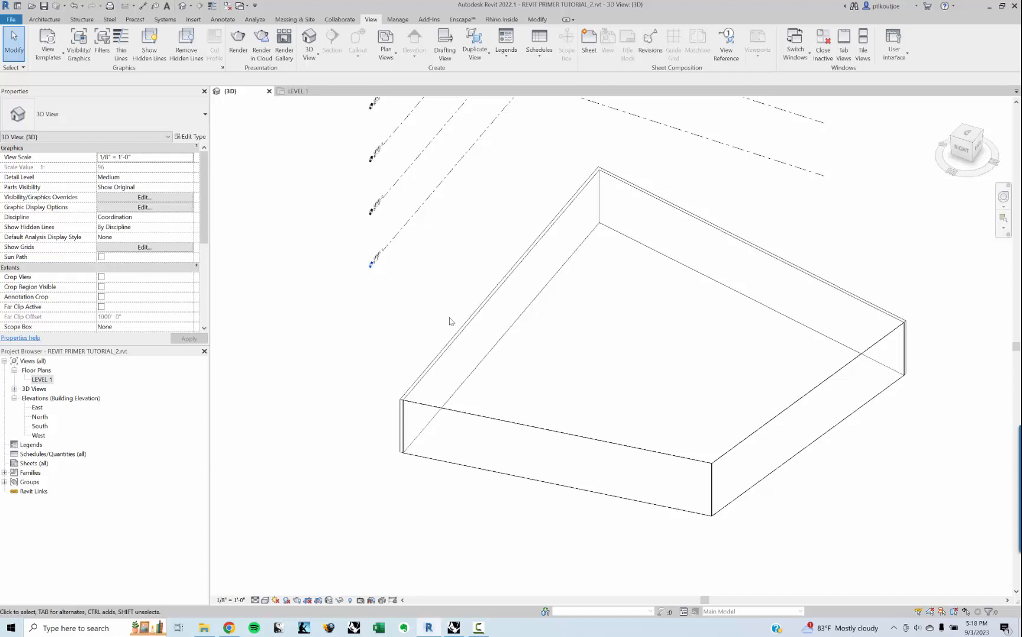
Step: Set the vertical grid layout of the Curtain Wall 1 type to Maximum Spacing
{"action": "left_click", "coordinate": [514, 434]}
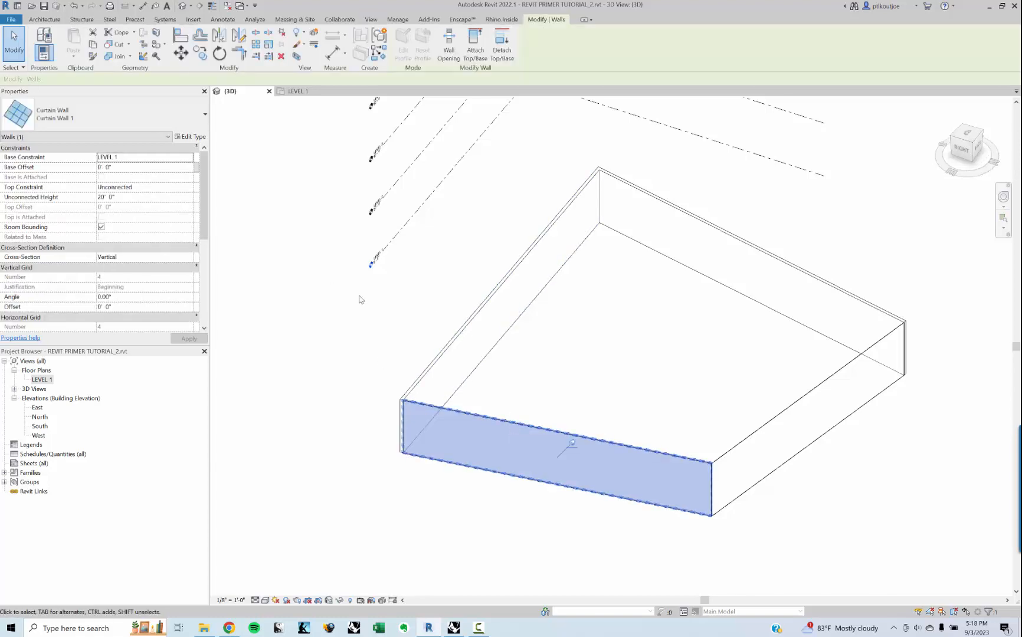
{"action": "left_click", "coordinate": [195, 137]}
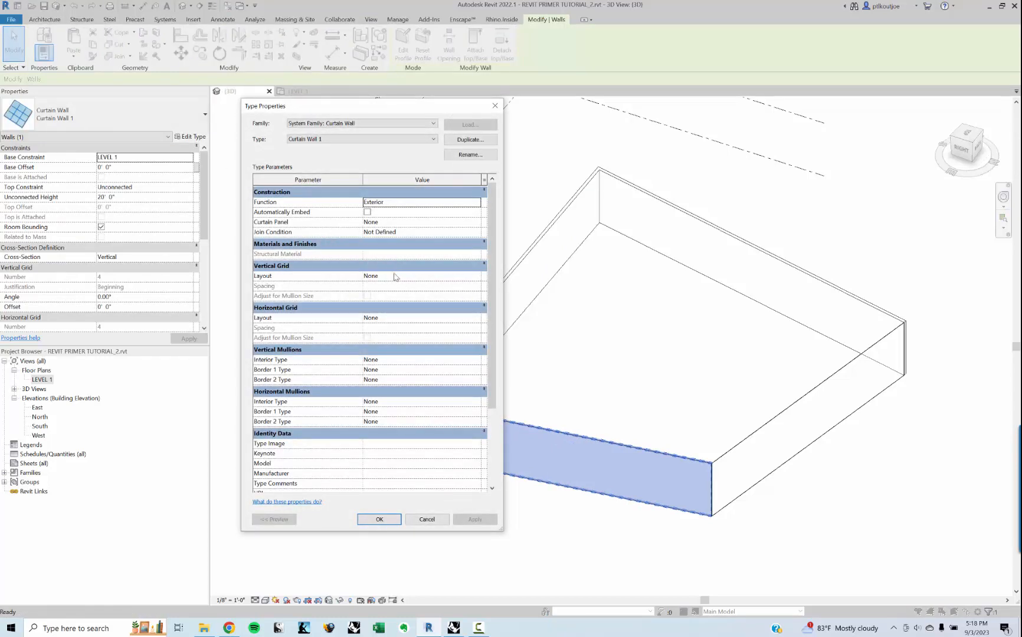
{"action": "left_click", "coordinate": [477, 276]}
{"action": "left_click", "coordinate": [476, 275]}
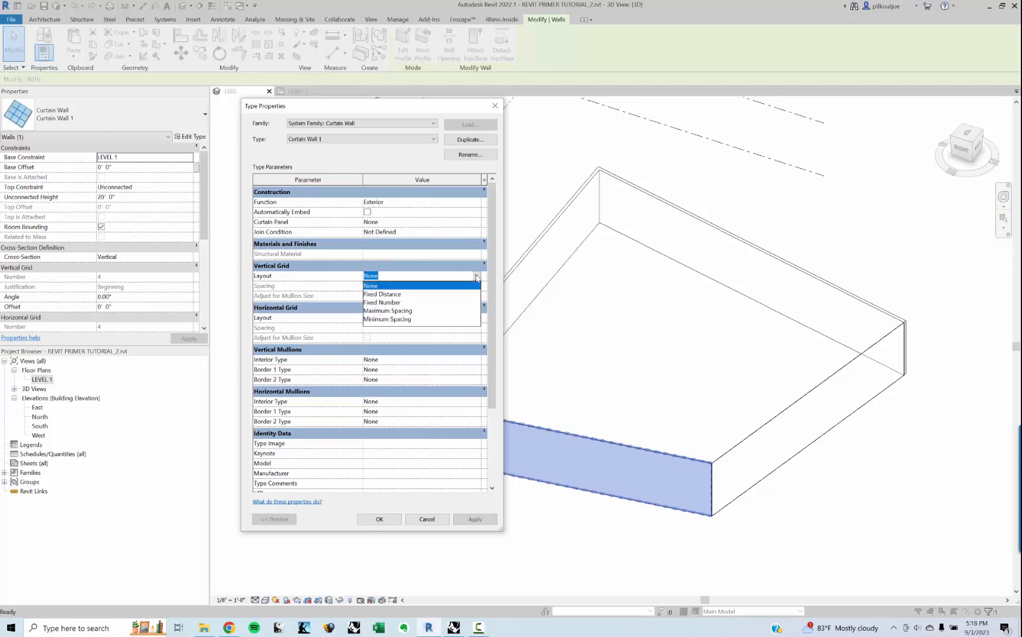
{"action": "left_click", "coordinate": [410, 311]}
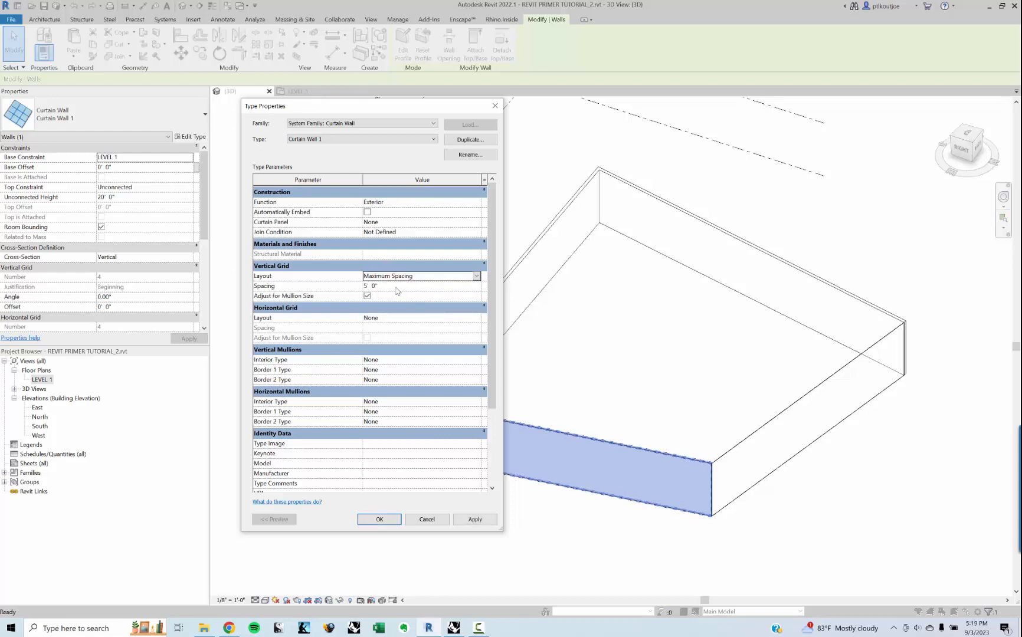
Step: Set the Curtain Wall 1 type's horizontal grid layout to Fixed Distance with a spacing of 12'
{"action": "left_click", "coordinate": [476, 317]}
{"action": "left_click", "coordinate": [477, 318]}
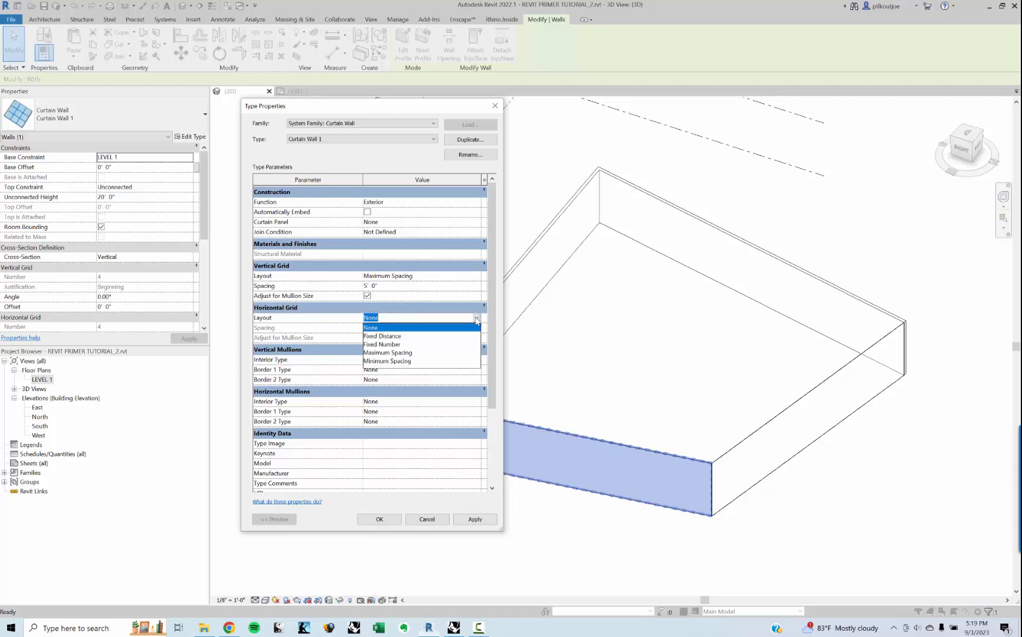
{"action": "left_click", "coordinate": [399, 344]}
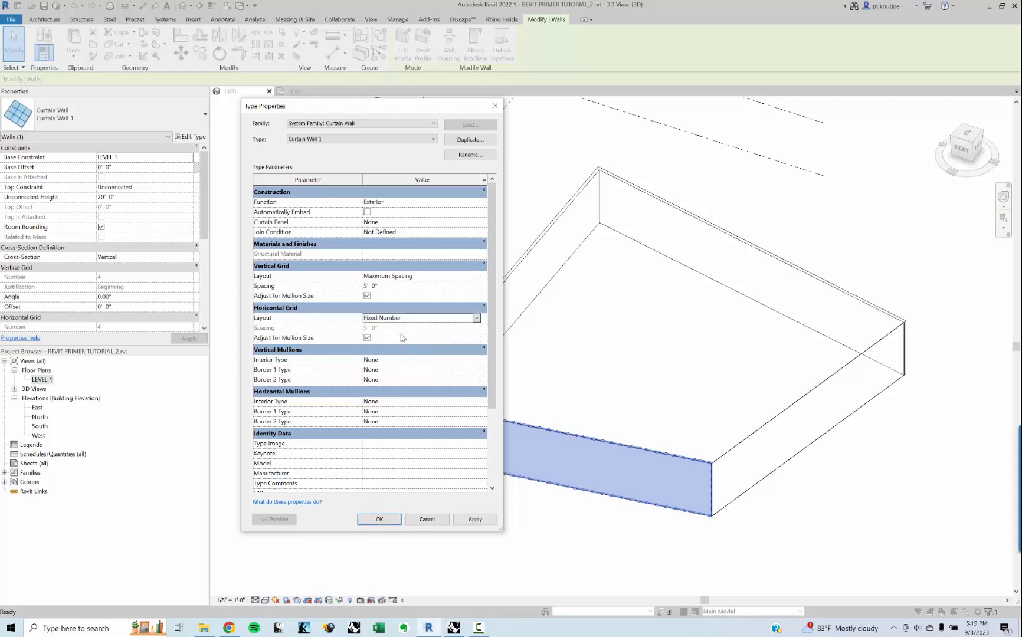
{"action": "left_click", "coordinate": [476, 319]}
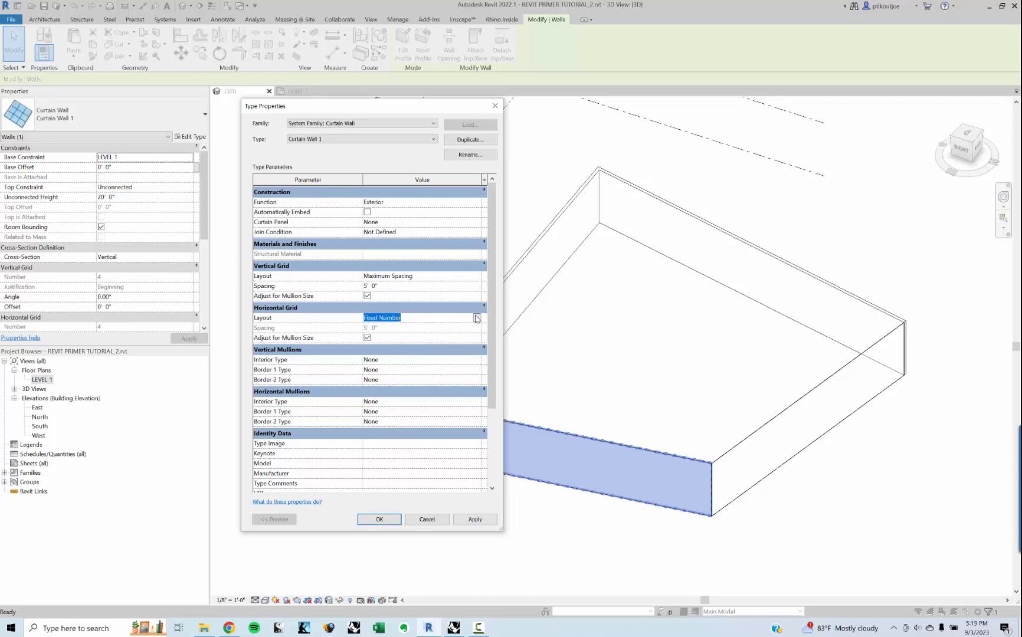
{"action": "left_click", "coordinate": [476, 318]}
{"action": "left_click", "coordinate": [404, 335]}
{"action": "left_click", "coordinate": [403, 327]}
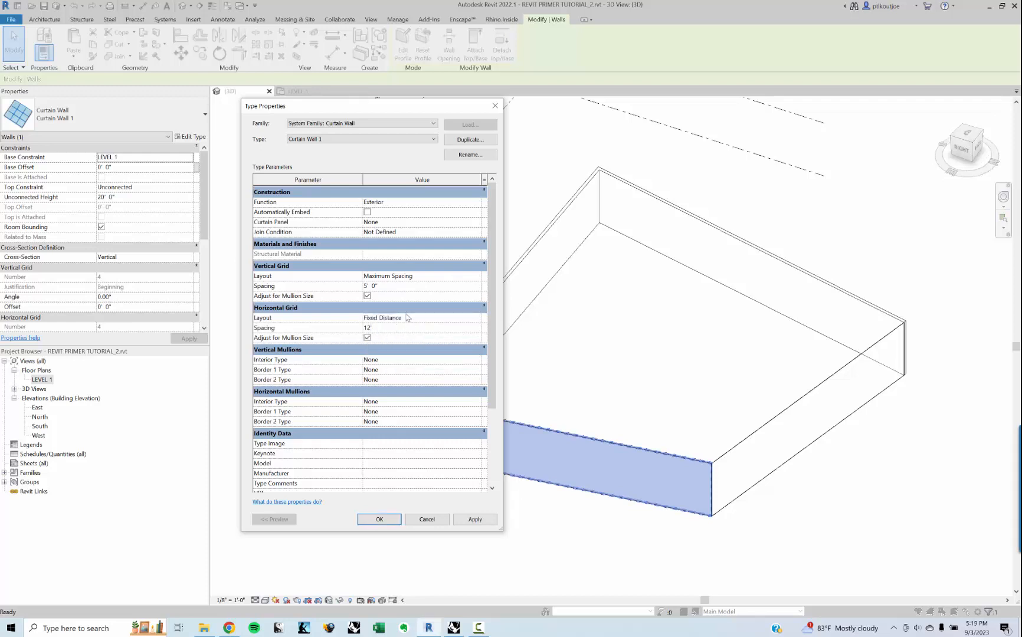
{"action": "key", "text": "Tab"}
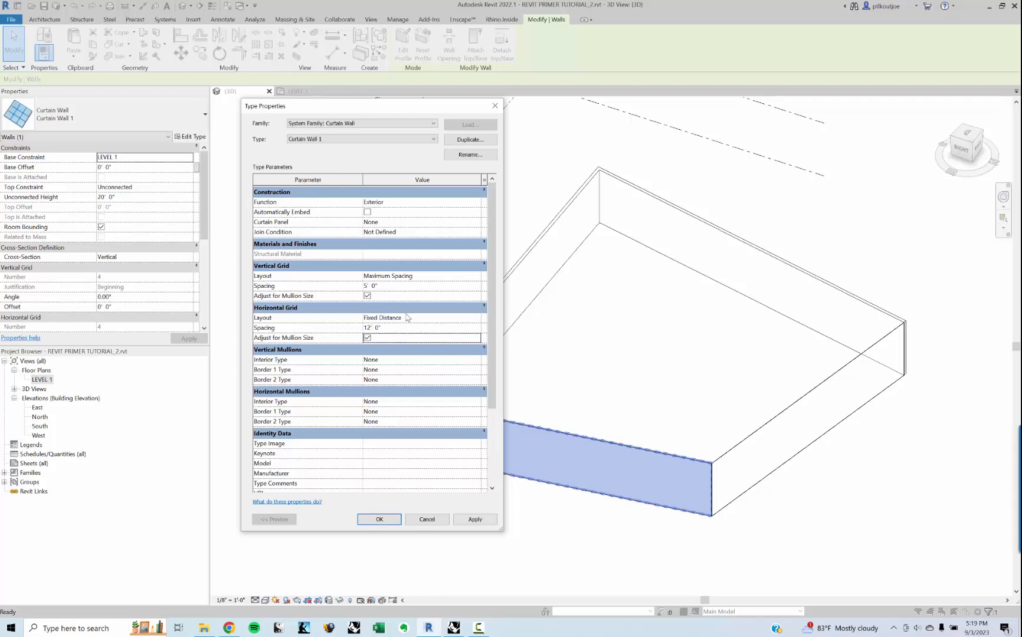
Step: Assign 2.5" x 5" rectangular interior vertical mullions and 1.5" x 2.5" rectangular interior horizontal mullions, and apply the type changes
{"action": "left_click", "coordinate": [477, 360]}
{"action": "left_click", "coordinate": [477, 360]}
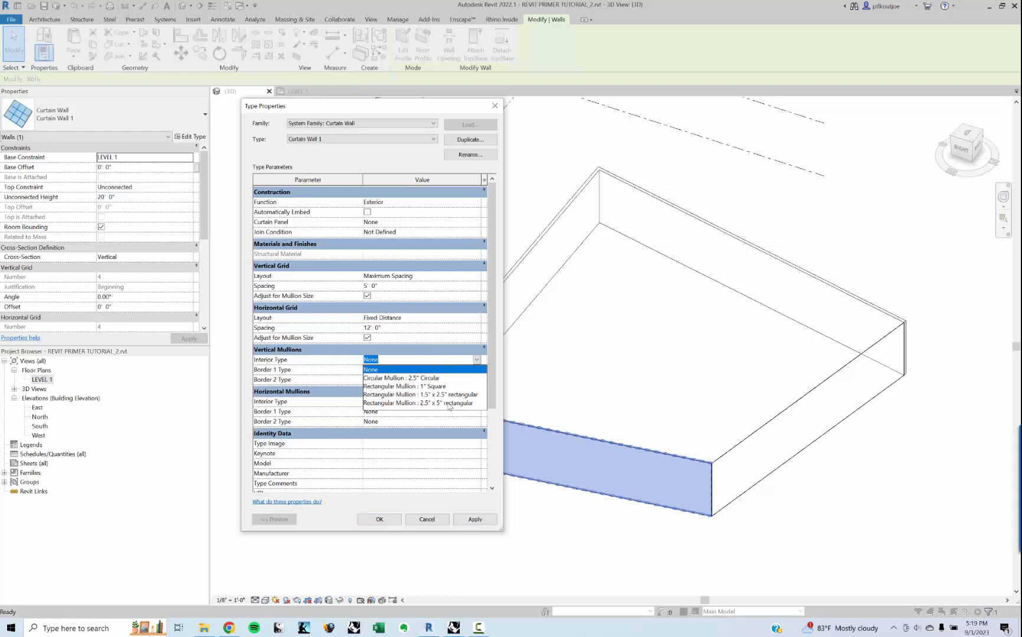
{"action": "left_click", "coordinate": [448, 404]}
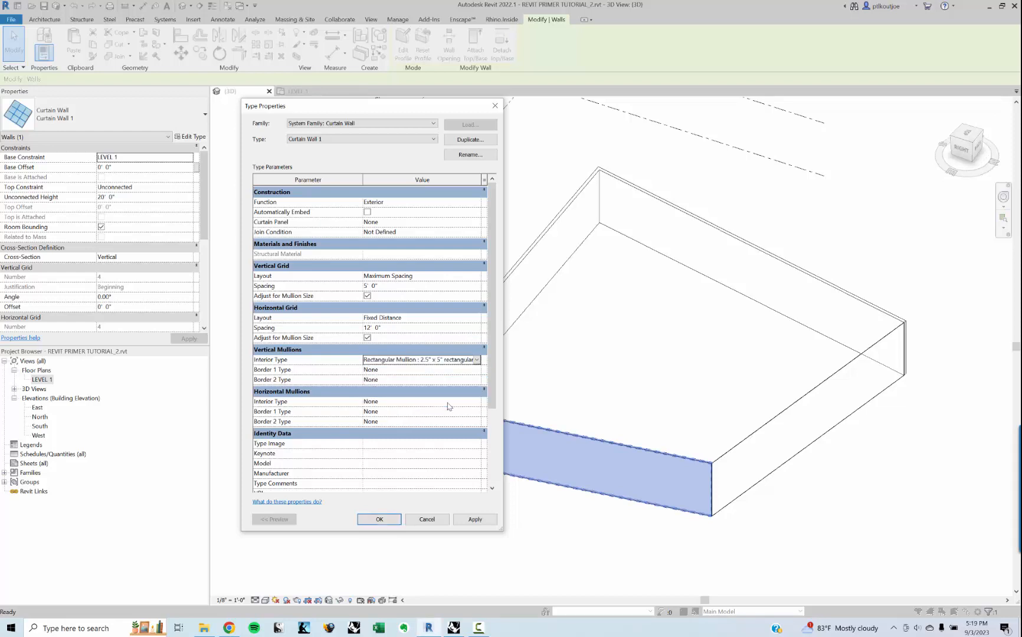
{"action": "left_click", "coordinate": [478, 402]}
{"action": "left_click", "coordinate": [477, 402]}
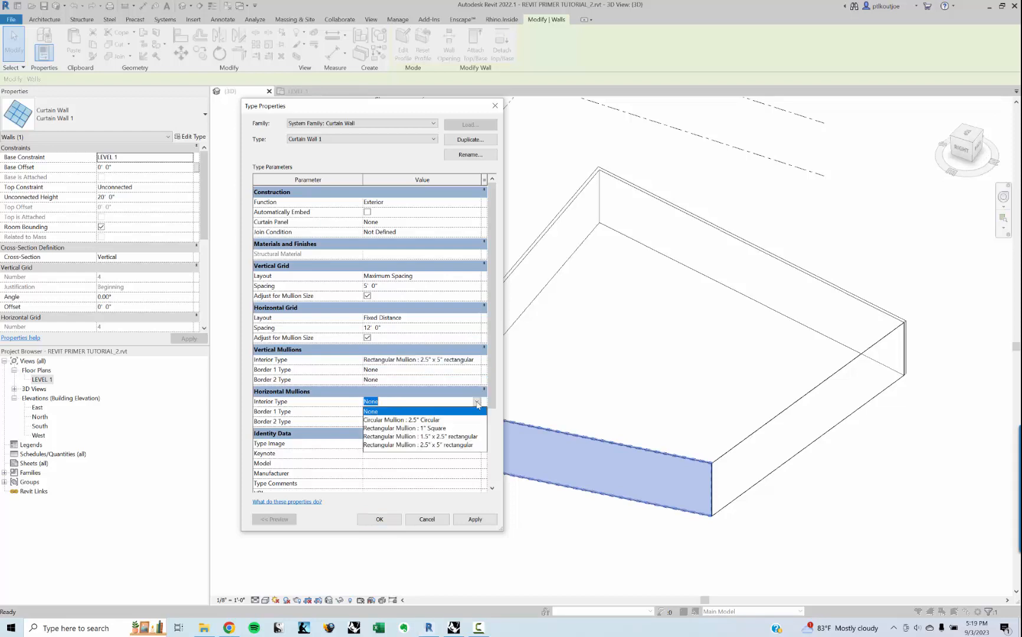
{"action": "left_click", "coordinate": [461, 437]}
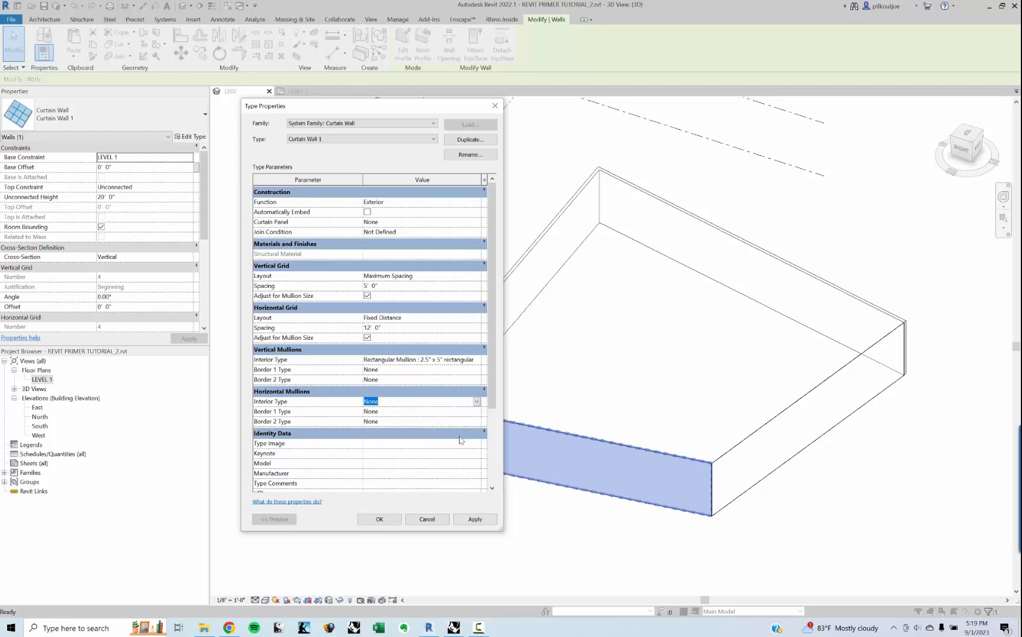
{"action": "left_click", "coordinate": [389, 520]}
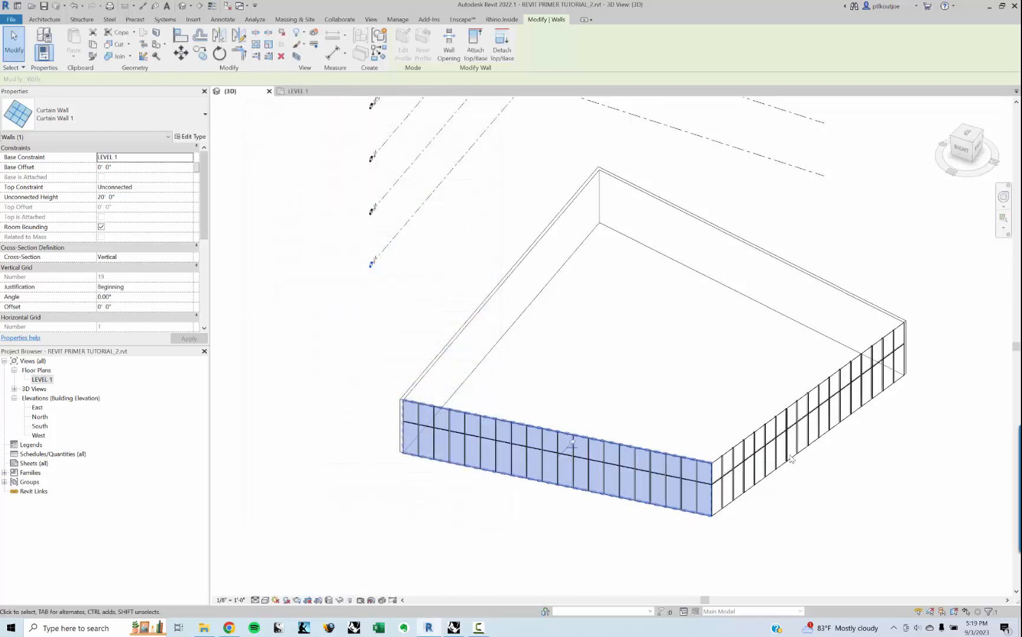
Step: Inspect the grid and mullion pattern on both curtain walls in 3D, from overall views and up close
{"action": "left_click", "coordinate": [791, 459]}
{"action": "middle_click_drag", "start_coordinate": [776, 463], "coordinate": [774, 417], "text": "shift"}
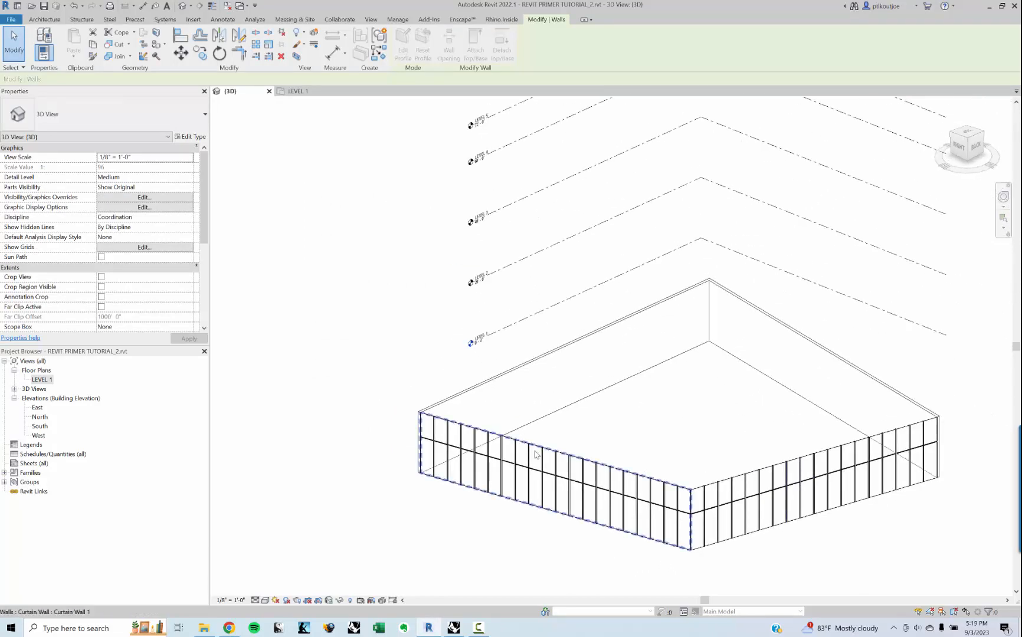
{"action": "scroll", "coordinate": [535, 454], "scroll_direction": "up", "scroll_amount": 15}
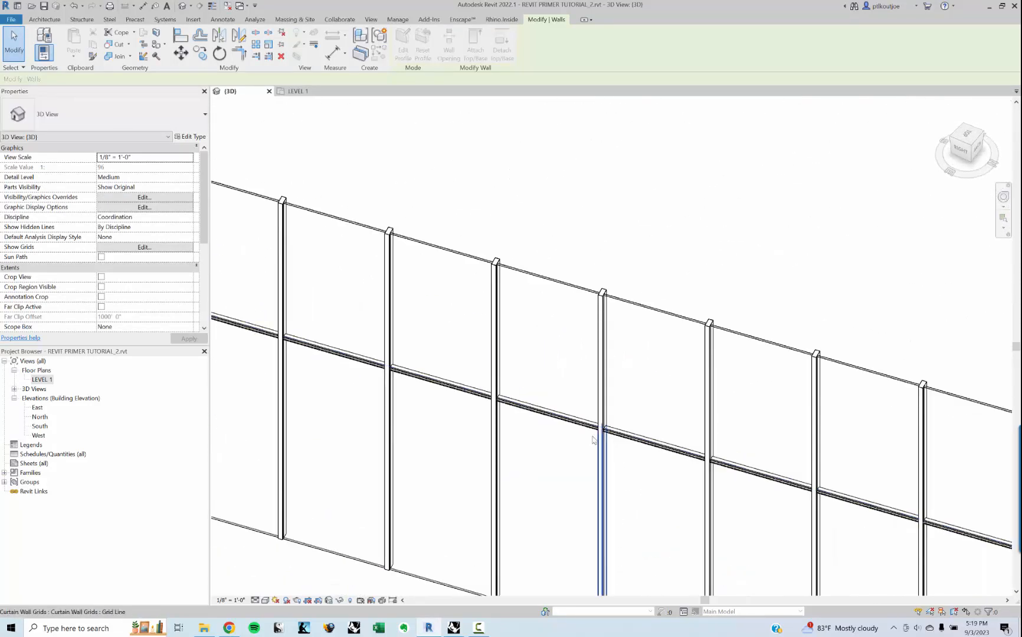
{"action": "scroll", "coordinate": [504, 417], "scroll_direction": "down", "scroll_amount": 10}
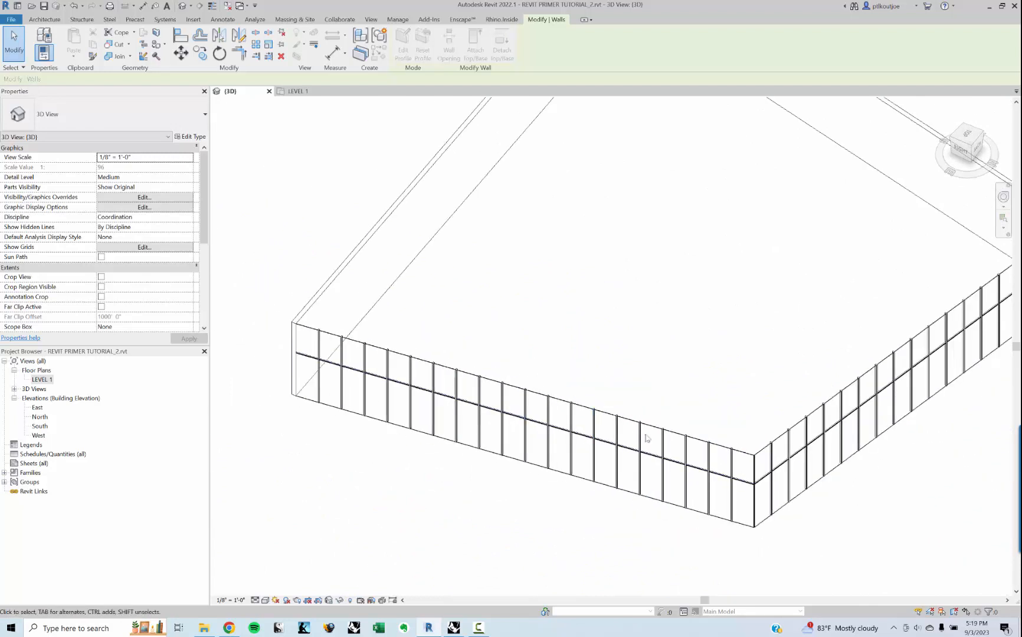
{"action": "middle_click_drag", "start_coordinate": [647, 438], "coordinate": [605, 397], "text": "shift"}
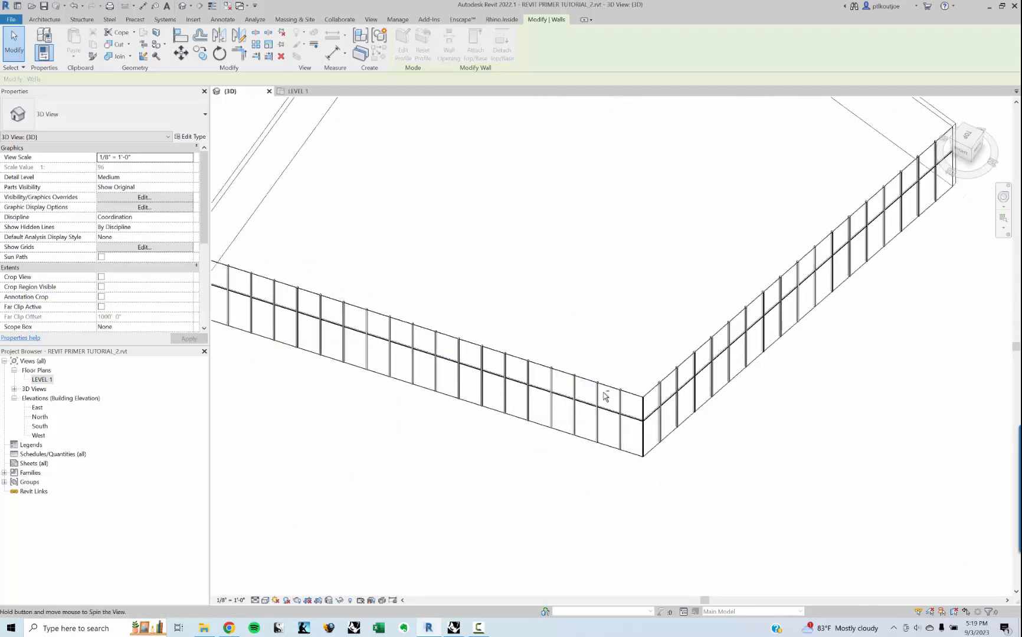
{"action": "scroll", "coordinate": [605, 397], "scroll_direction": "down", "scroll_amount": 2}
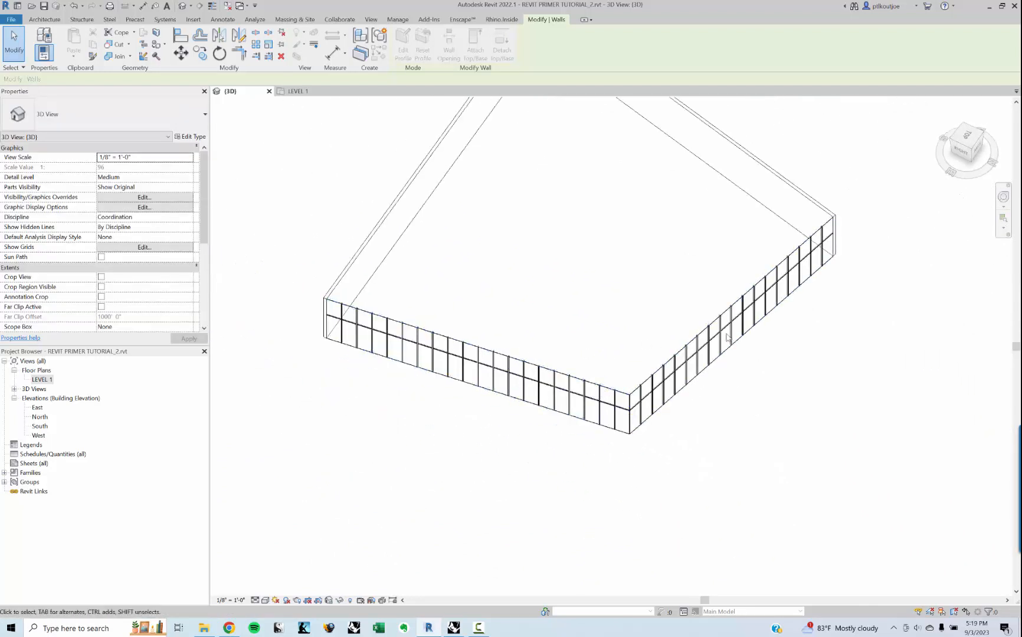
{"action": "middle_click_drag", "start_coordinate": [690, 423], "coordinate": [624, 408], "text": "shift"}
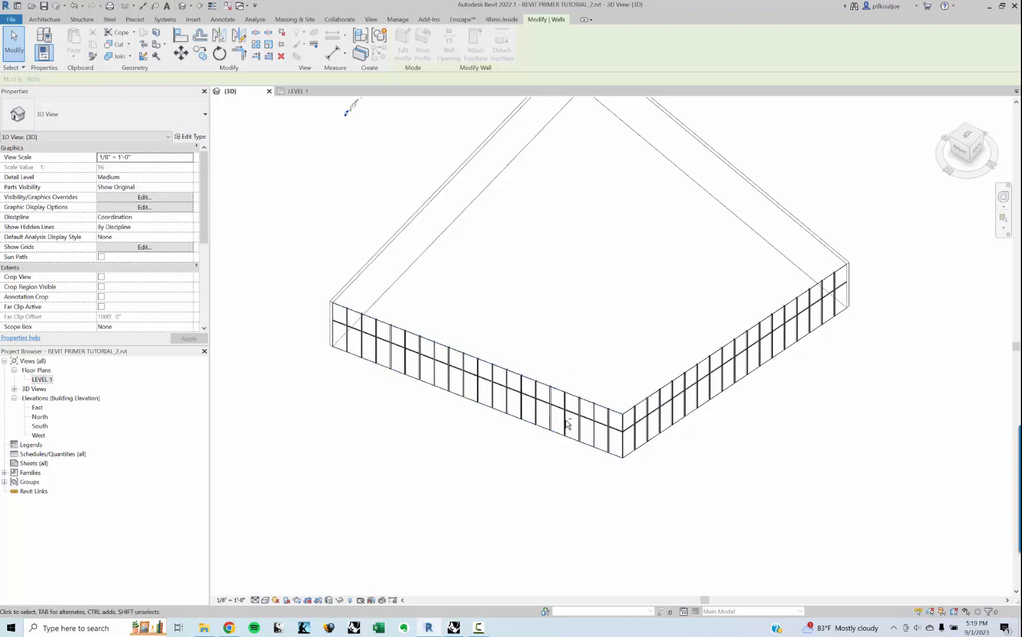
{"action": "middle_click_drag", "start_coordinate": [566, 424], "coordinate": [483, 434], "text": "shift"}
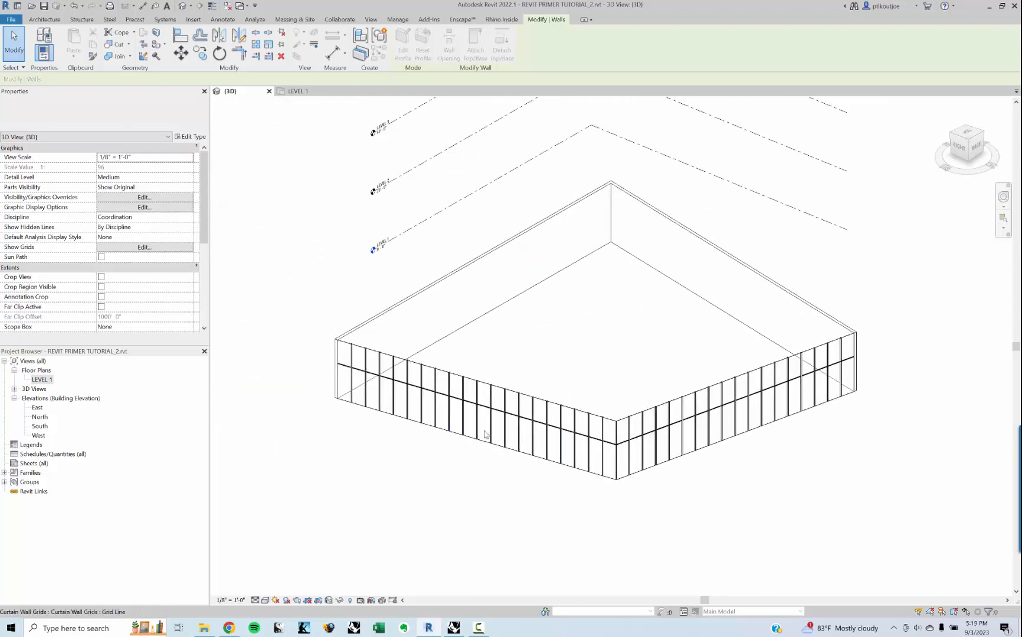
{"action": "scroll", "coordinate": [484, 435], "scroll_direction": "up", "scroll_amount": 3}
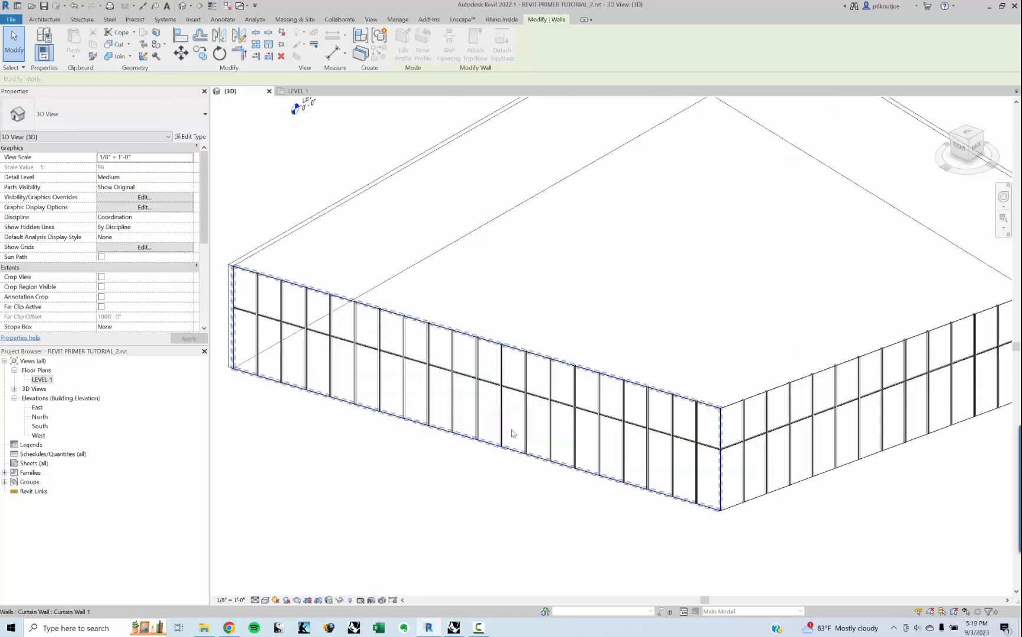
{"action": "scroll", "coordinate": [517, 416], "scroll_direction": "up", "scroll_amount": 2}
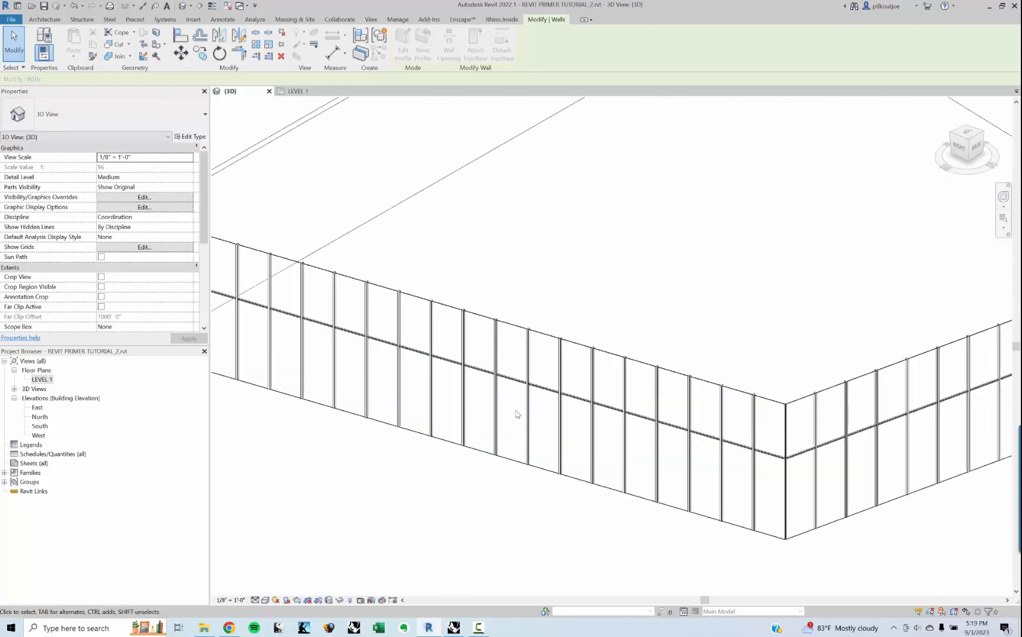
{"action": "scroll", "coordinate": [499, 402], "scroll_direction": "up", "scroll_amount": 3}
{"action": "scroll", "coordinate": [505, 371], "scroll_direction": "down", "scroll_amount": 4}
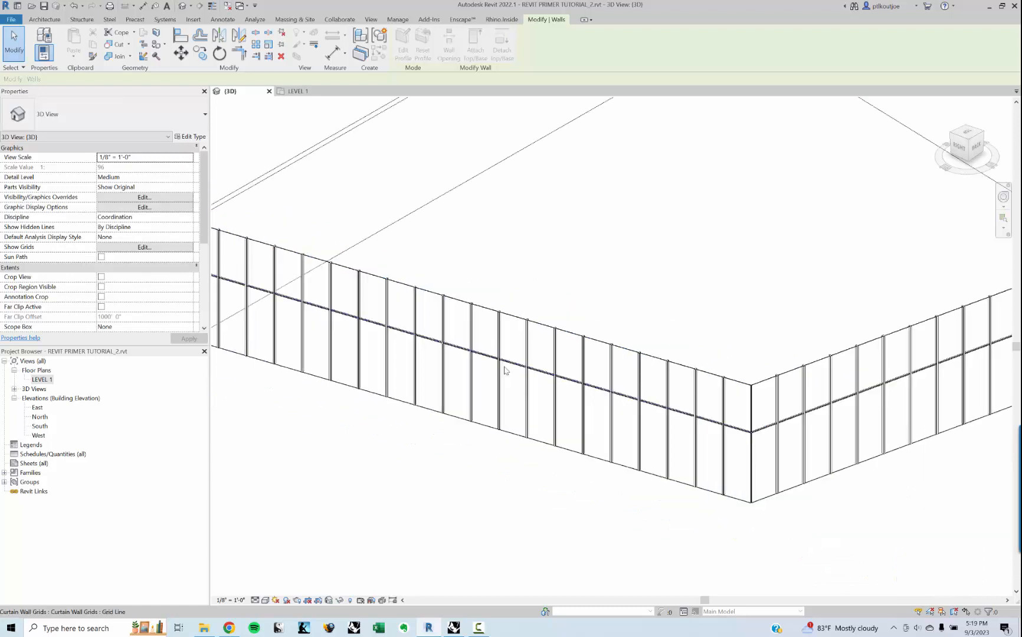
{"action": "scroll", "coordinate": [505, 371], "scroll_direction": "down", "scroll_amount": 4}
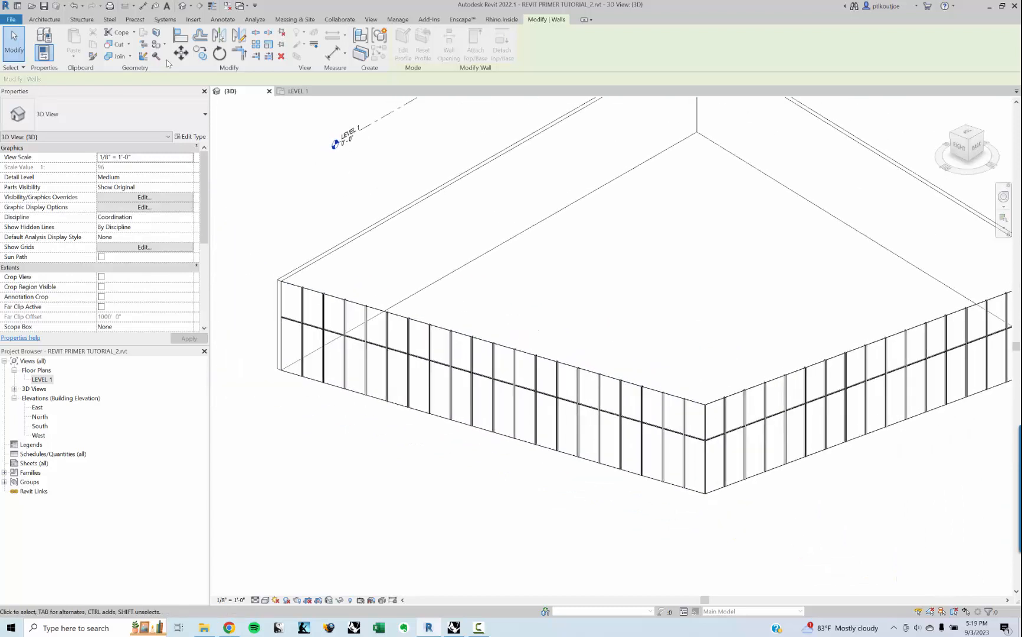
{"action": "left_click", "coordinate": [409, 317]}
{"action": "left_click", "coordinate": [447, 314]}
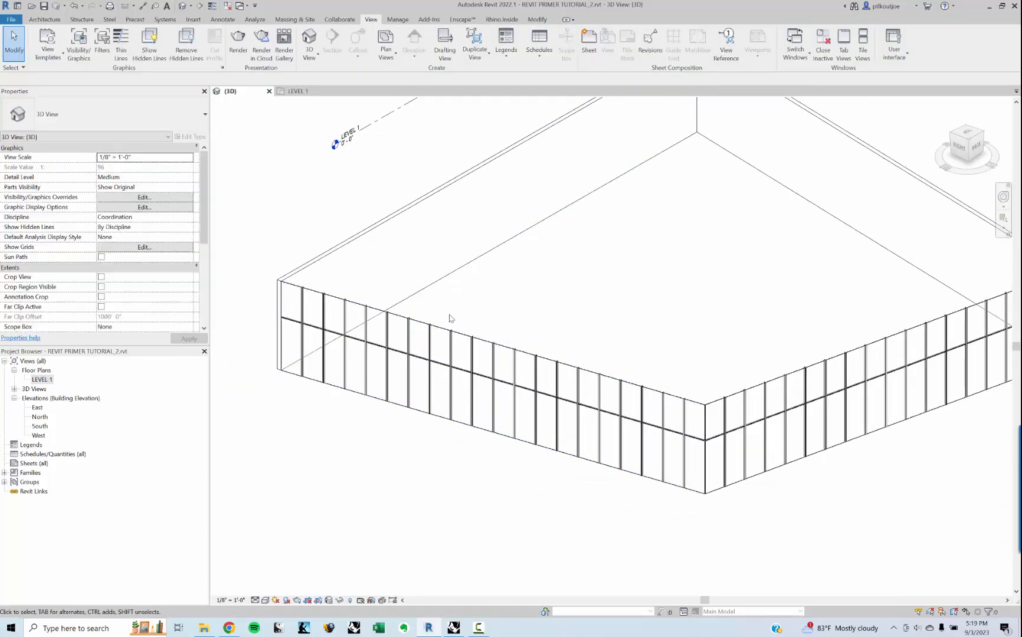
{"action": "left_click", "coordinate": [444, 325]}
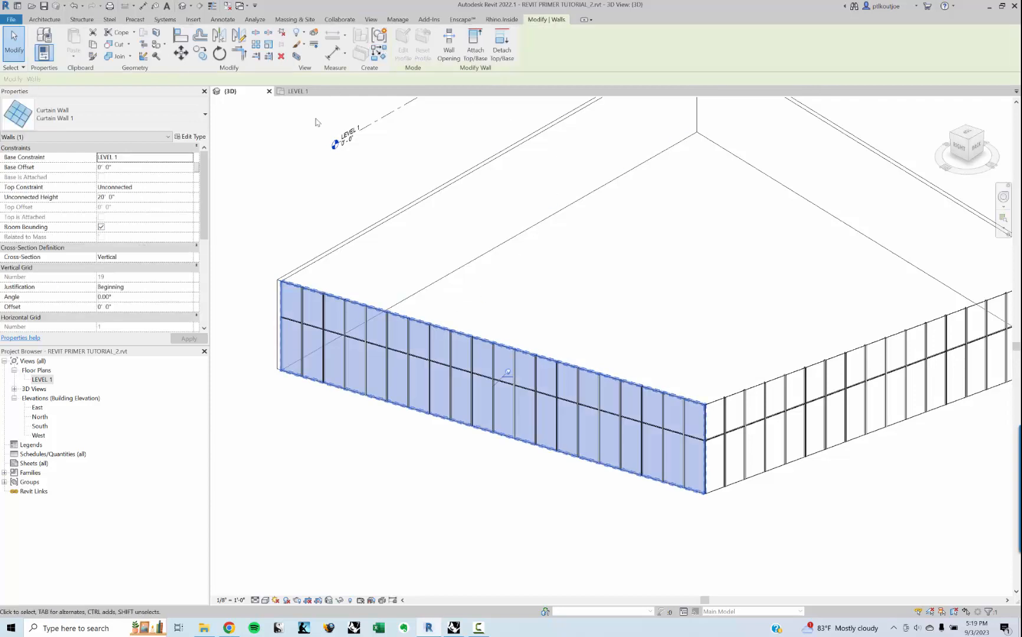
{"action": "left_click", "coordinate": [287, 160]}
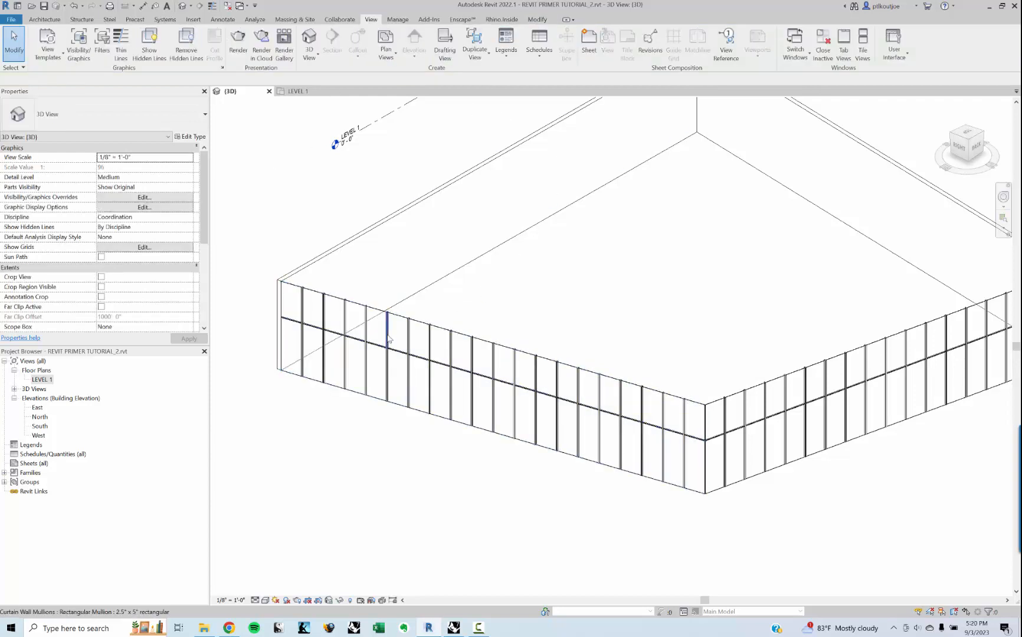
Step: Add an all-segments horizontal curtain grid line through the midpoint of the upper panels on both curtain walls
{"action": "left_click", "coordinate": [44, 19]}
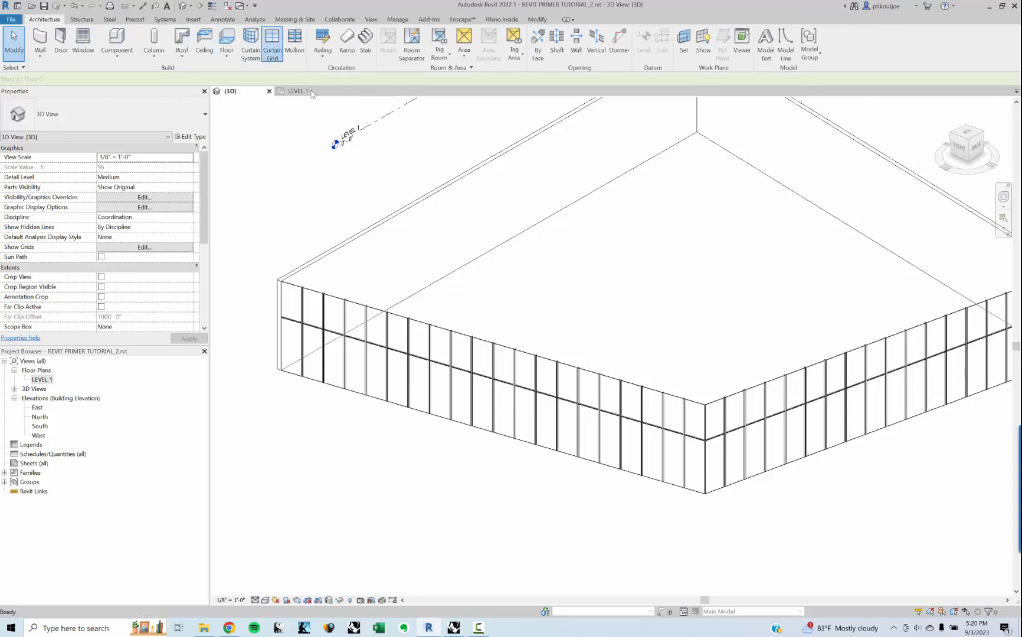
{"action": "left_click", "coordinate": [272, 40]}
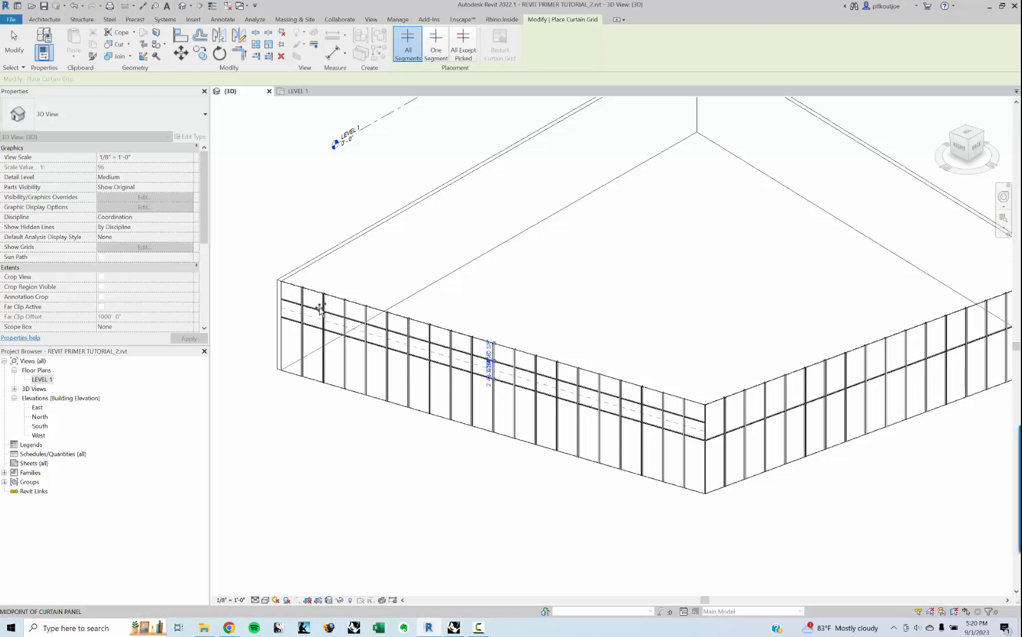
{"action": "left_click", "coordinate": [730, 416]}
Step: Split two upper curtain panels on the long curtain wall with one-segment vertical grid lines at their midpoints, deleting the mullions between joined panels
{"action": "left_click", "coordinate": [434, 54]}
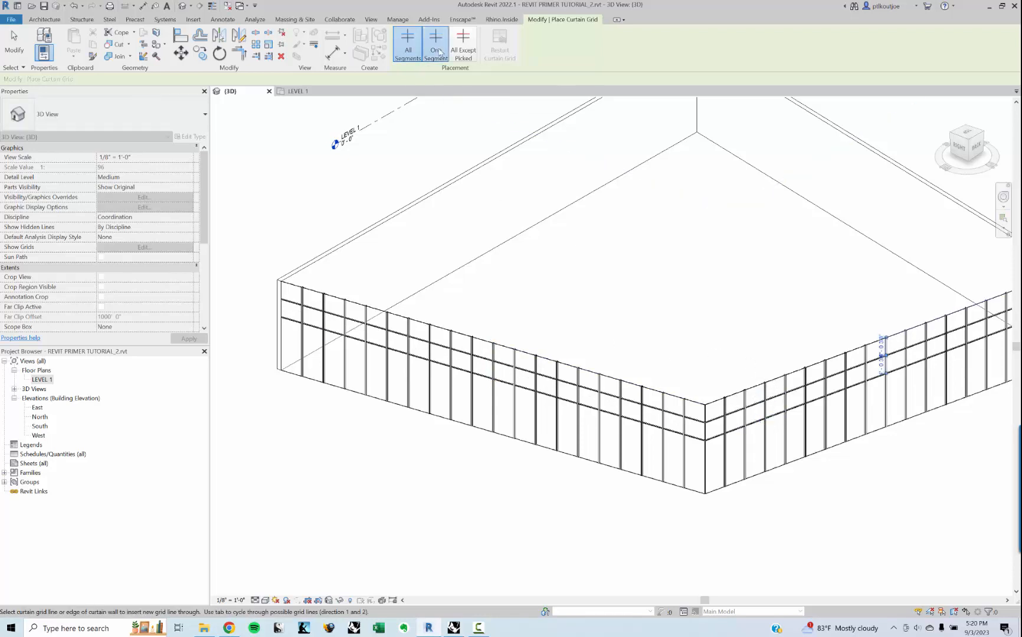
{"action": "scroll", "coordinate": [523, 368], "scroll_direction": "up", "scroll_amount": 2}
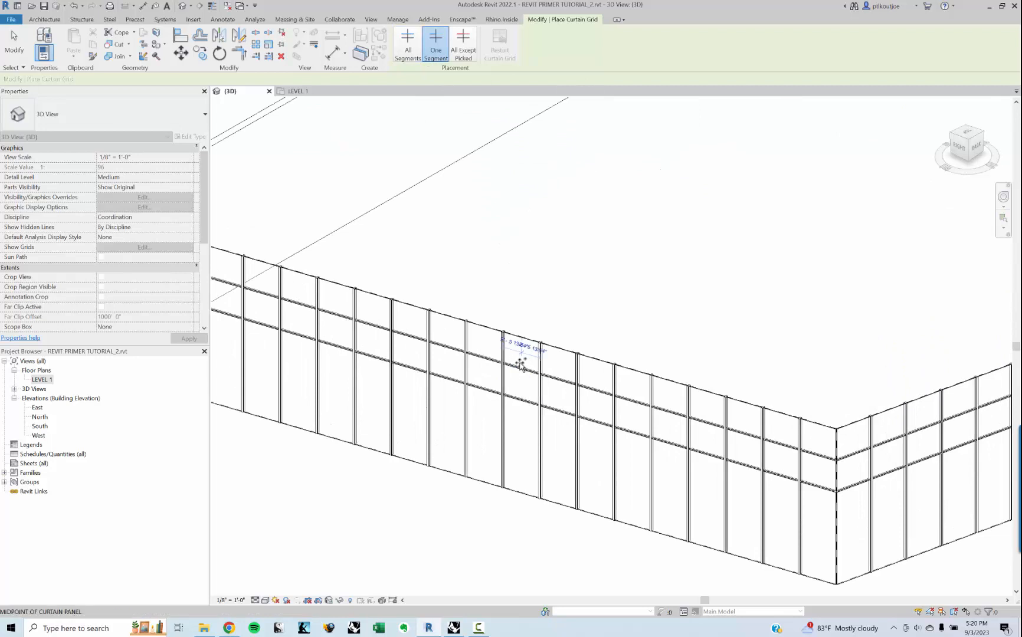
{"action": "left_click", "coordinate": [522, 416]}
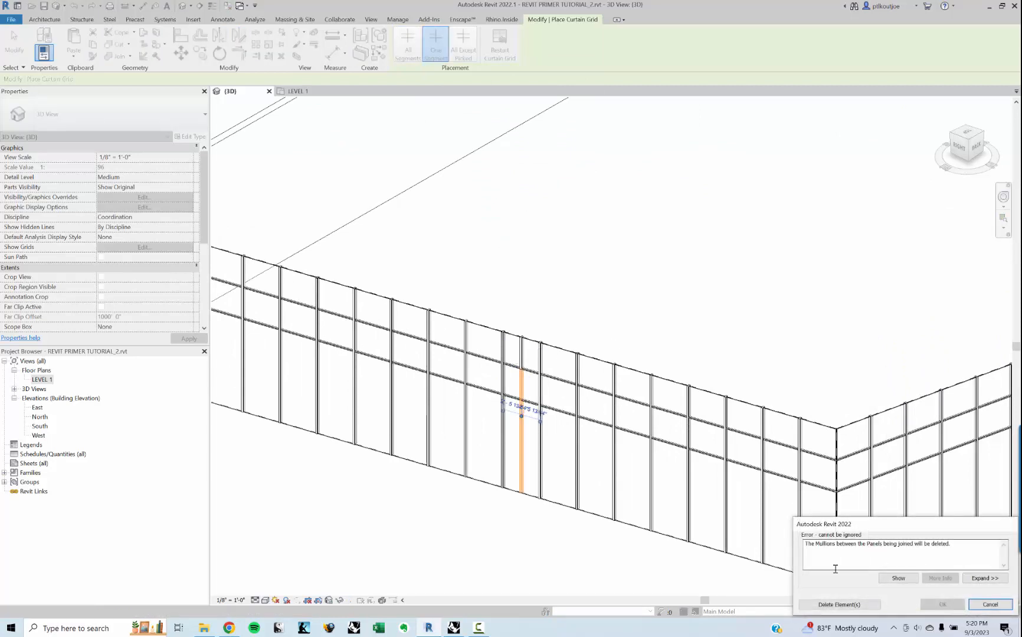
{"action": "left_click", "coordinate": [853, 604]}
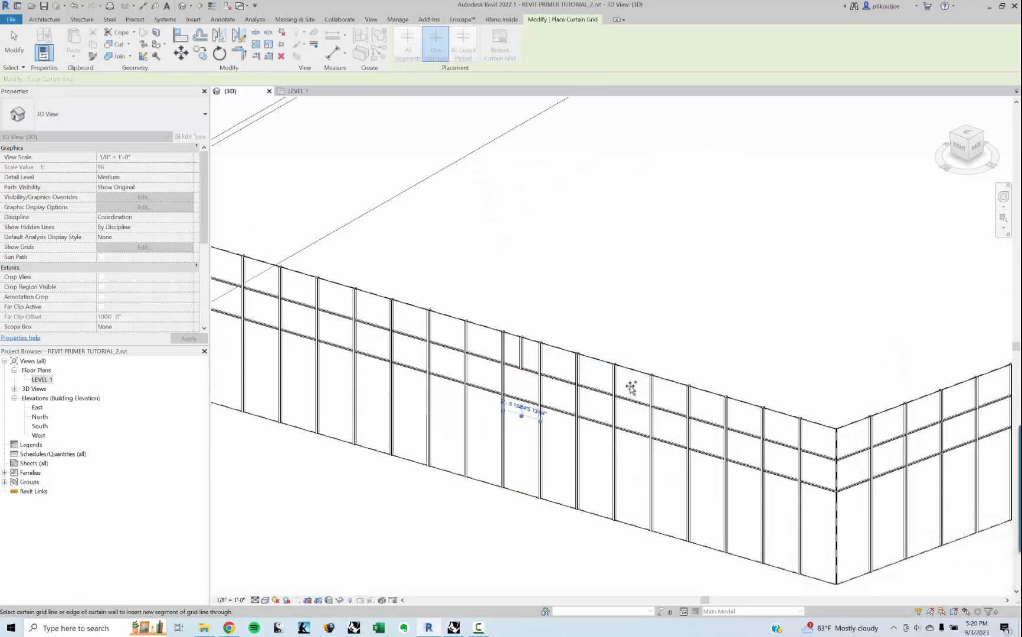
{"action": "left_click", "coordinate": [633, 397]}
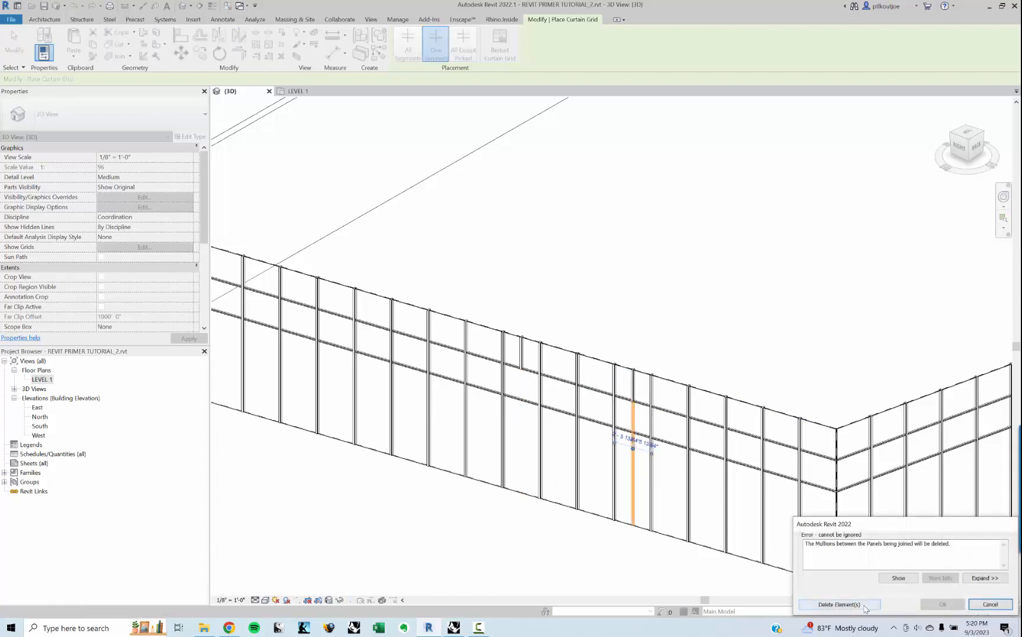
{"action": "key", "text": "Return"}
Step: Split two lower curtain panels on the same wall with one-segment vertical grid lines at their midpoints, deleting the excess mullions above
{"action": "scroll", "coordinate": [688, 393], "scroll_direction": "down", "scroll_amount": 2}
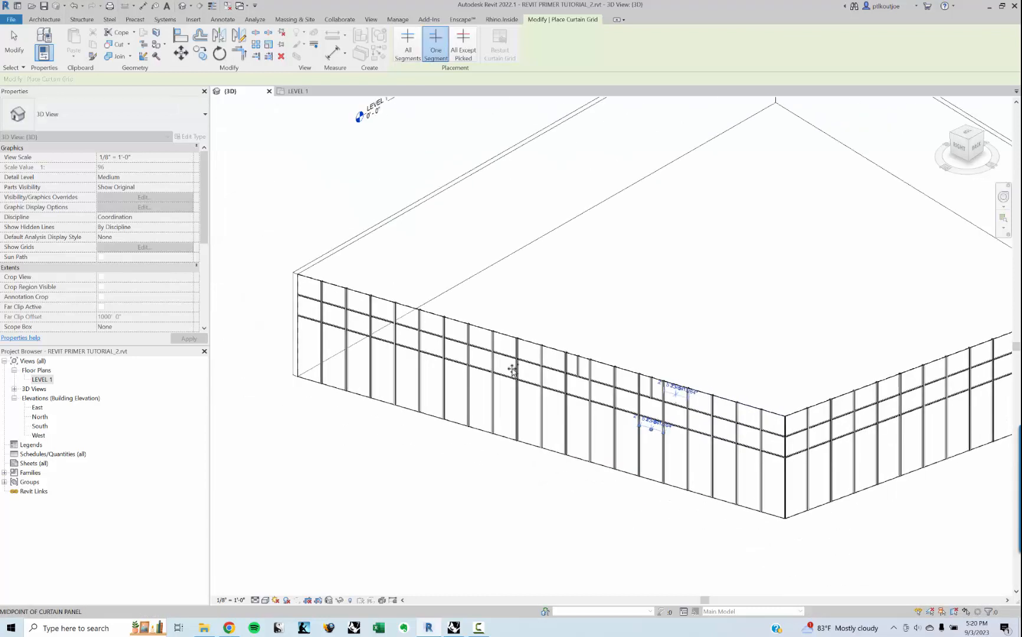
{"action": "left_click", "coordinate": [456, 366]}
{"action": "left_click", "coordinate": [837, 605]}
{"action": "scroll", "coordinate": [496, 387], "scroll_direction": "up", "scroll_amount": 1}
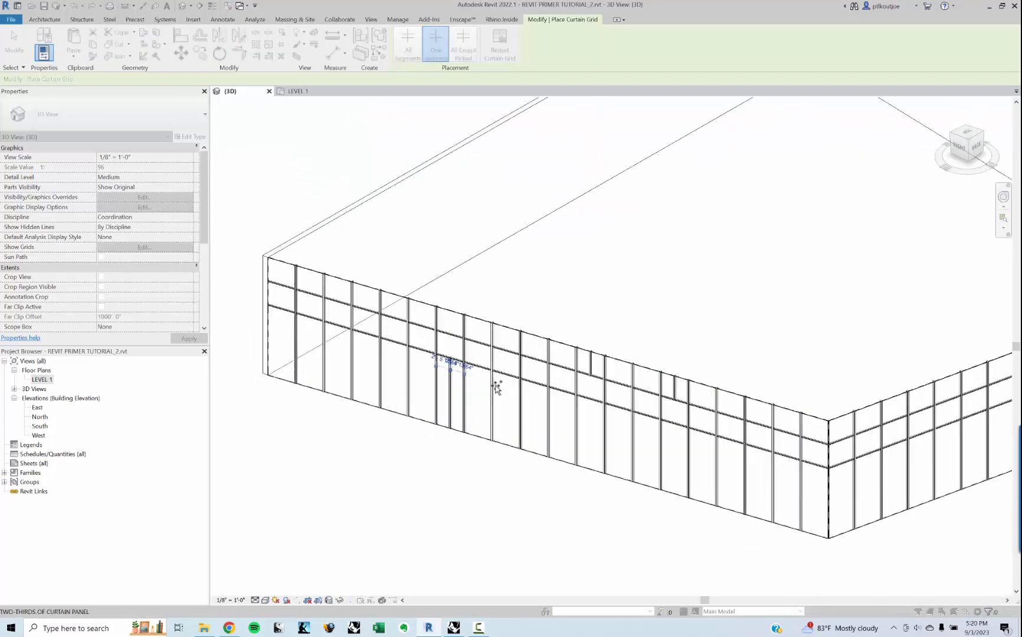
{"action": "scroll", "coordinate": [497, 387], "scroll_direction": "up", "scroll_amount": 1}
{"action": "left_click", "coordinate": [540, 389]}
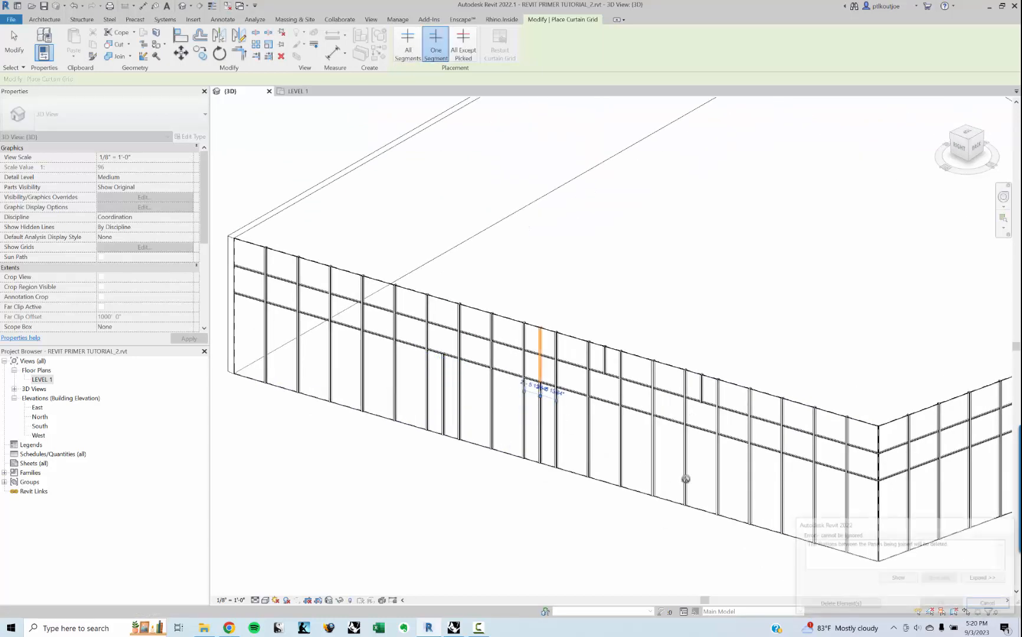
{"action": "left_click", "coordinate": [860, 608]}
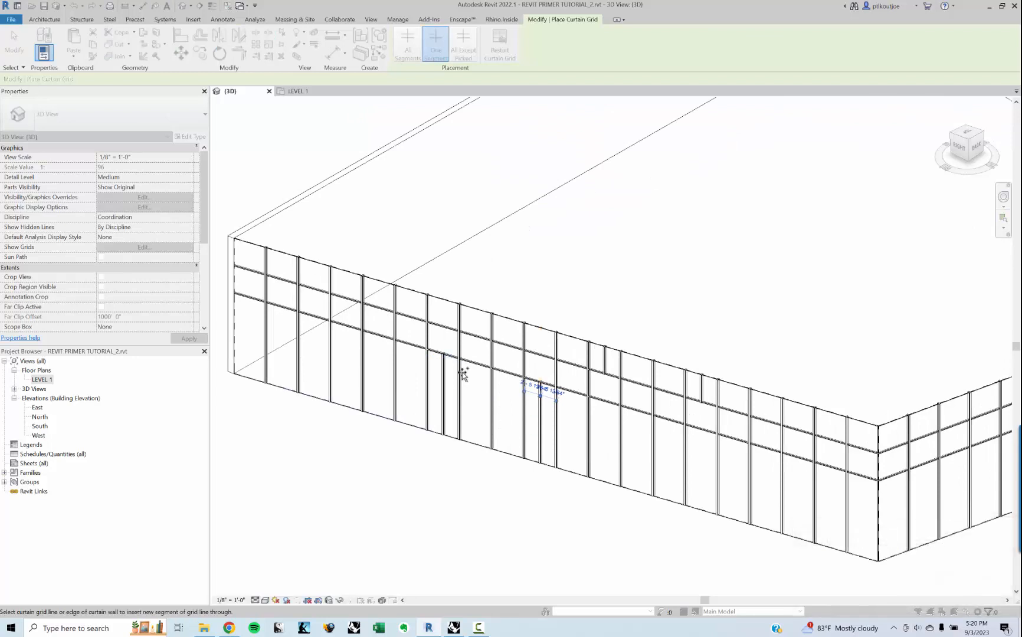
{"action": "key", "text": "Escape"}
Step: Try to unpin and delete a single lower vertical mullion on the long curtain wall
{"action": "scroll", "coordinate": [477, 395], "scroll_direction": "up", "scroll_amount": 2}
{"action": "scroll", "coordinate": [485, 382], "scroll_direction": "up", "scroll_amount": 1}
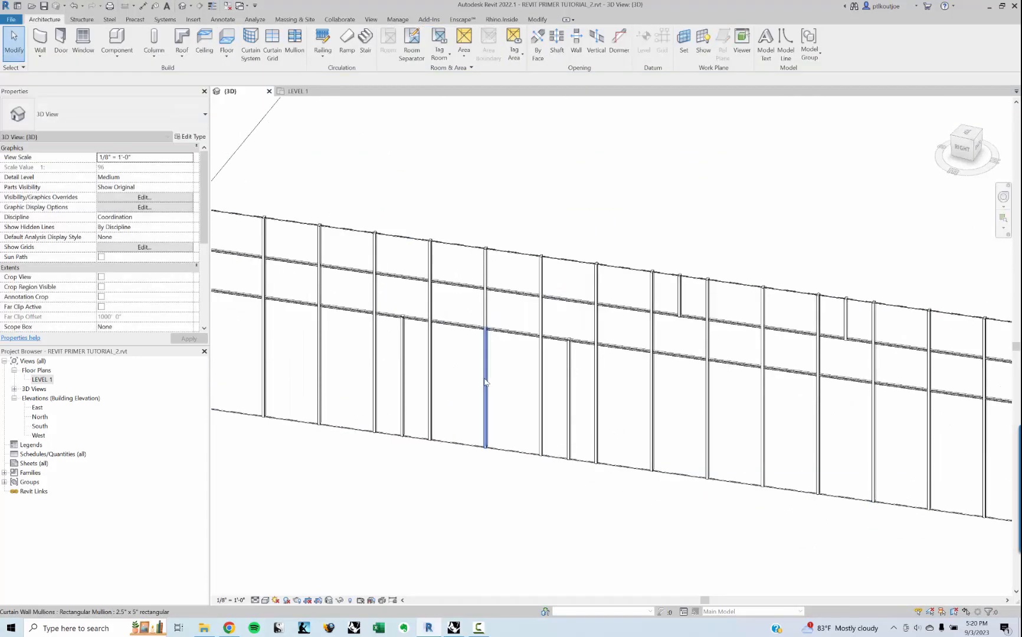
{"action": "left_click", "coordinate": [484, 382]}
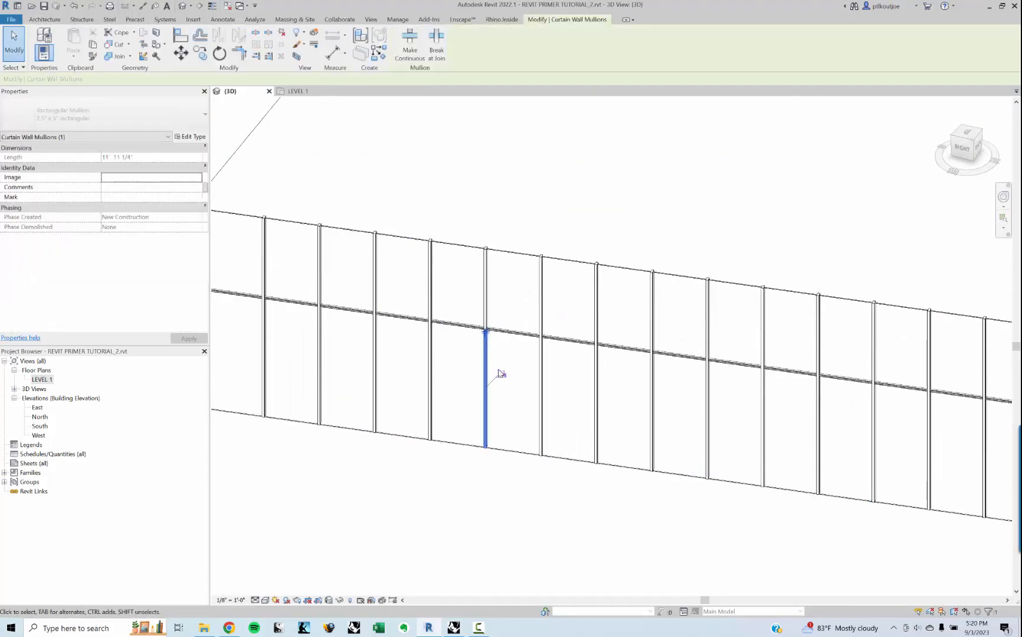
{"action": "left_click", "coordinate": [460, 393]}
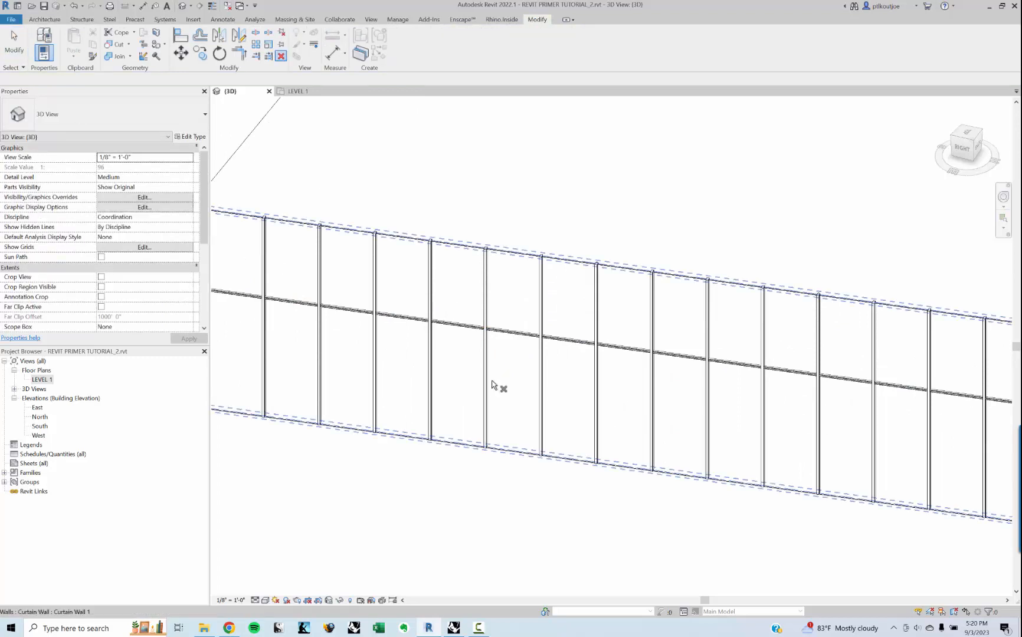
{"action": "left_click", "coordinate": [486, 386]}
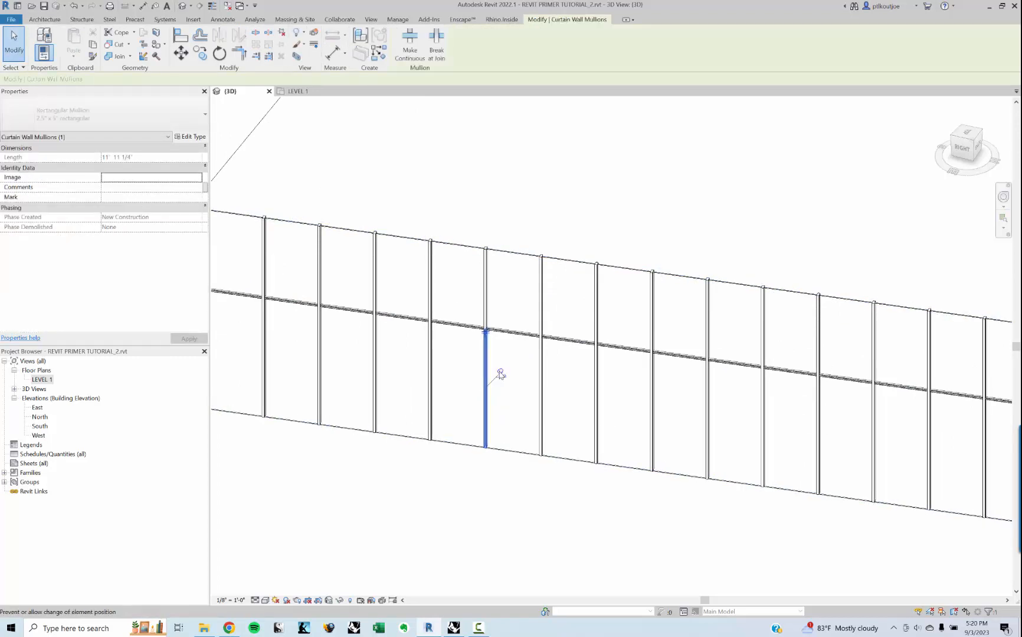
{"action": "left_click", "coordinate": [498, 407]}
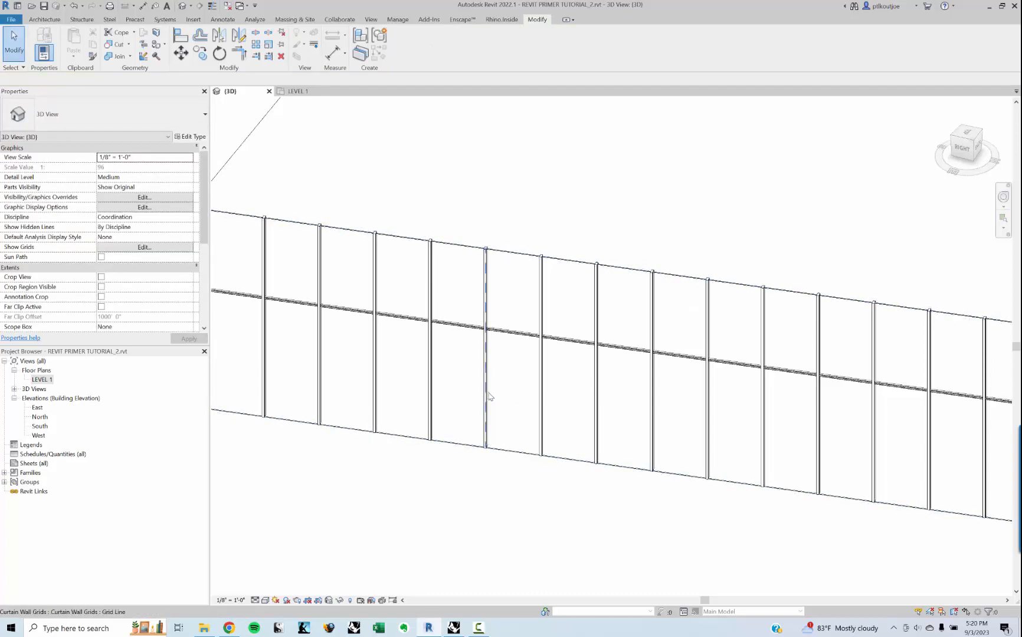
Step: Try to remove the lower segment of that vertical curtain grid line together with its mullion
{"action": "left_click", "coordinate": [487, 397]}
{"action": "left_click", "coordinate": [412, 45]}
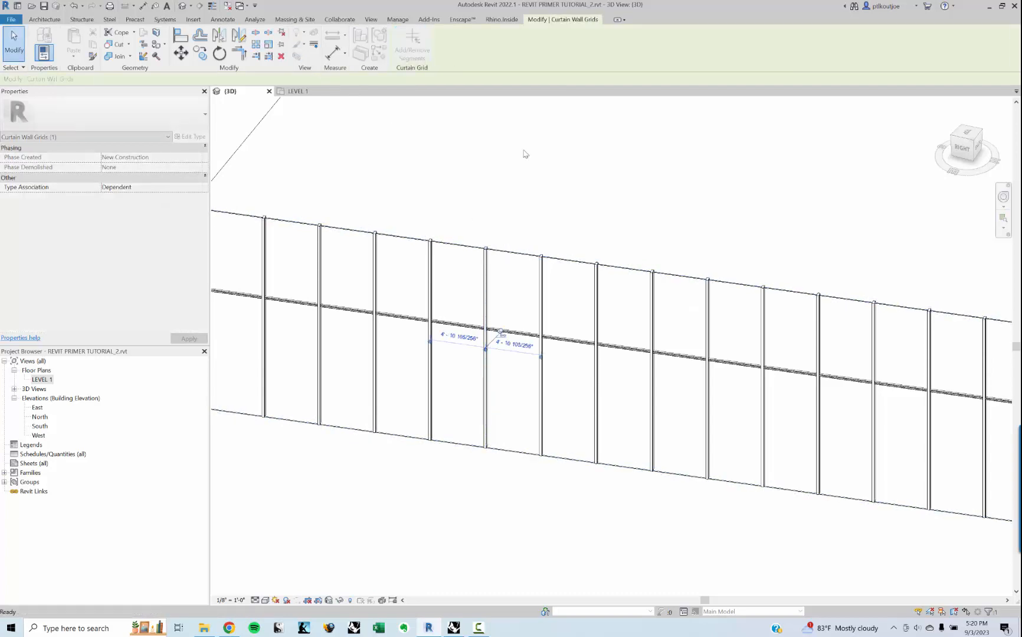
{"action": "left_click", "coordinate": [488, 410]}
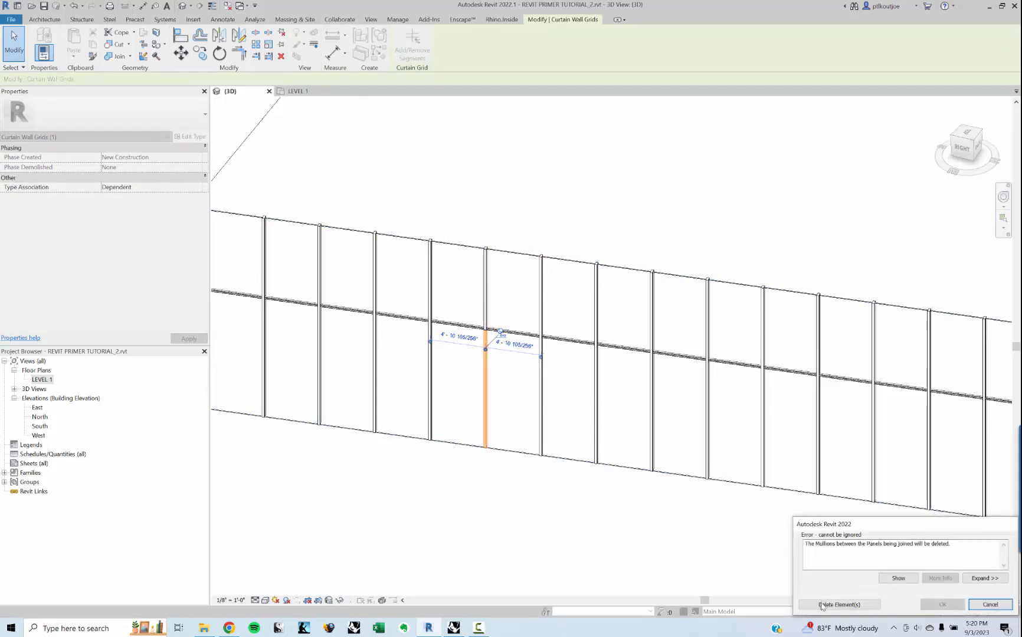
{"action": "key", "text": "Return"}
{"action": "key", "text": "Escape"}
{"action": "key", "text": "Escape"}
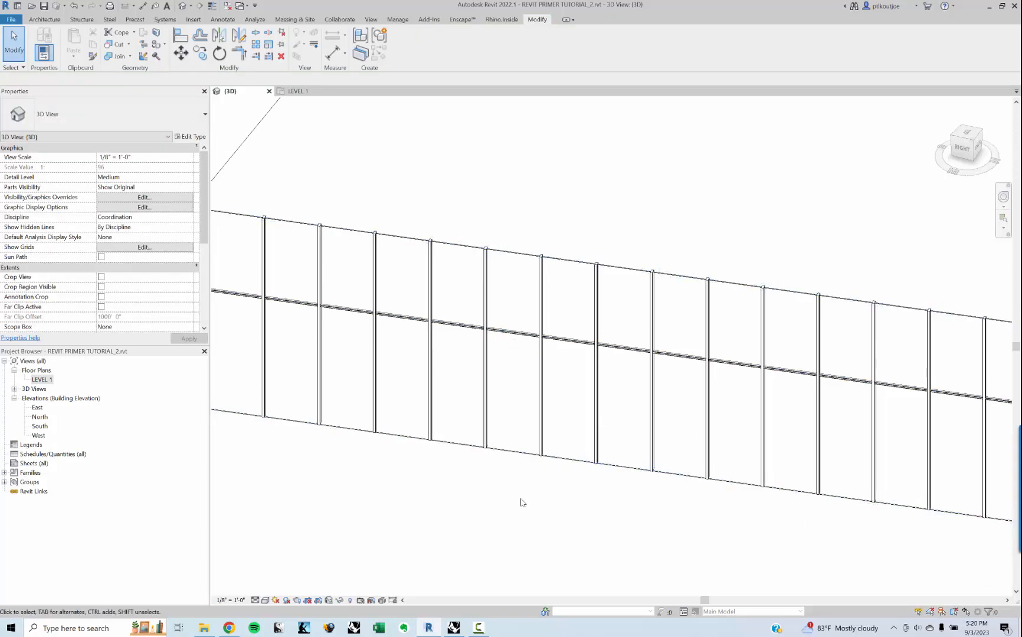
Step: Switch to Grasshopper and set the curtain walls' WallCrv component to the Enabled : Update tracking mode
{"action": "middle_click_drag", "start_coordinate": [490, 538], "coordinate": [644, 425], "text": "shift"}
{"action": "scroll", "coordinate": [643, 427], "scroll_direction": "down", "scroll_amount": 2}
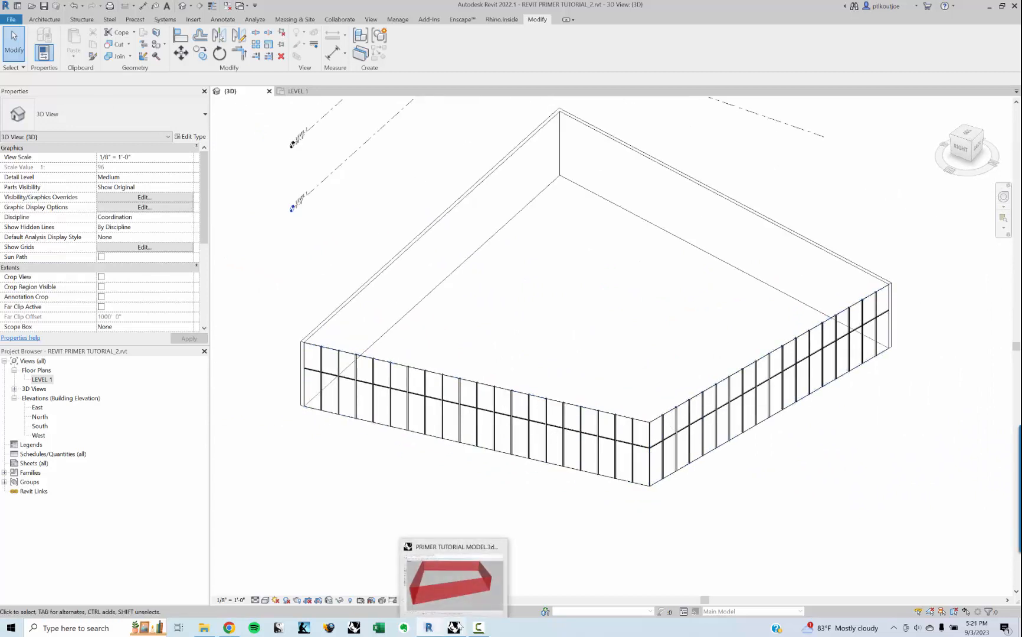
{"action": "left_click", "coordinate": [455, 628]}
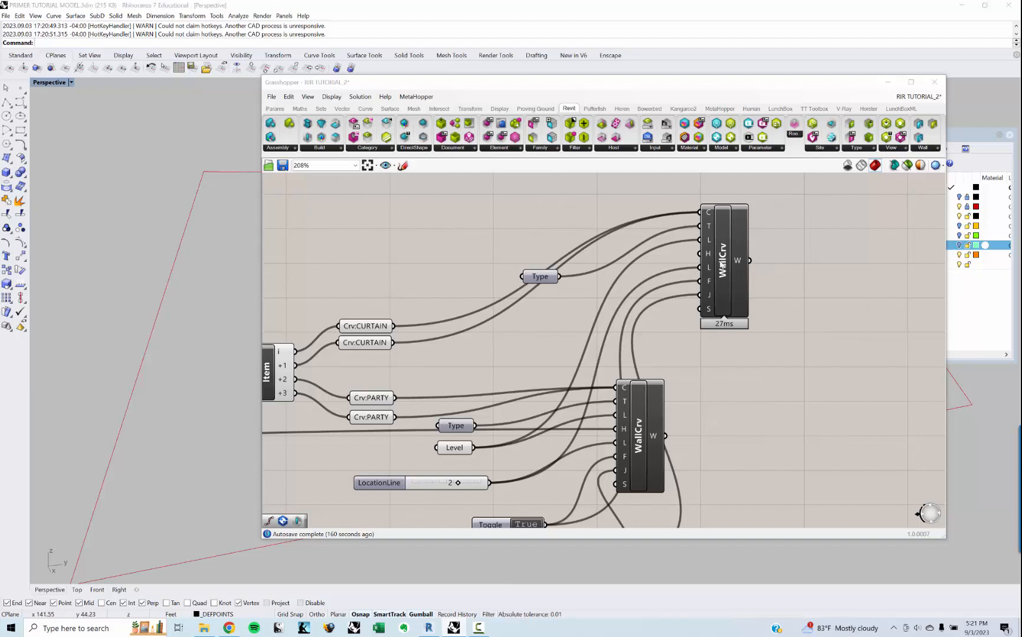
{"action": "left_click", "coordinate": [722, 261]}
{"action": "right_click", "coordinate": [723, 261]}
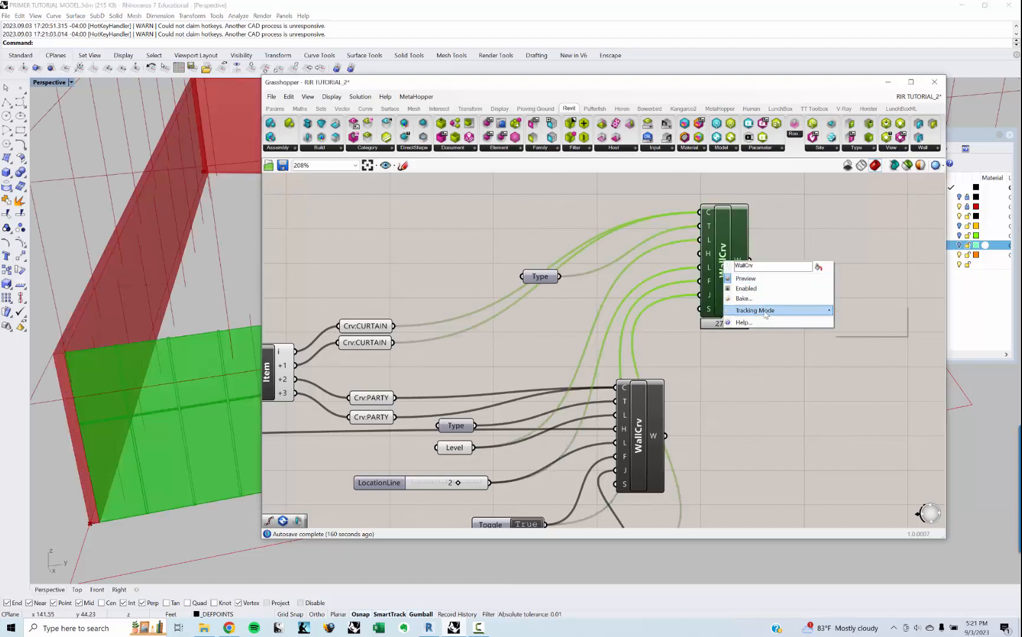
{"action": "mouse_move", "coordinate": [767, 313]}
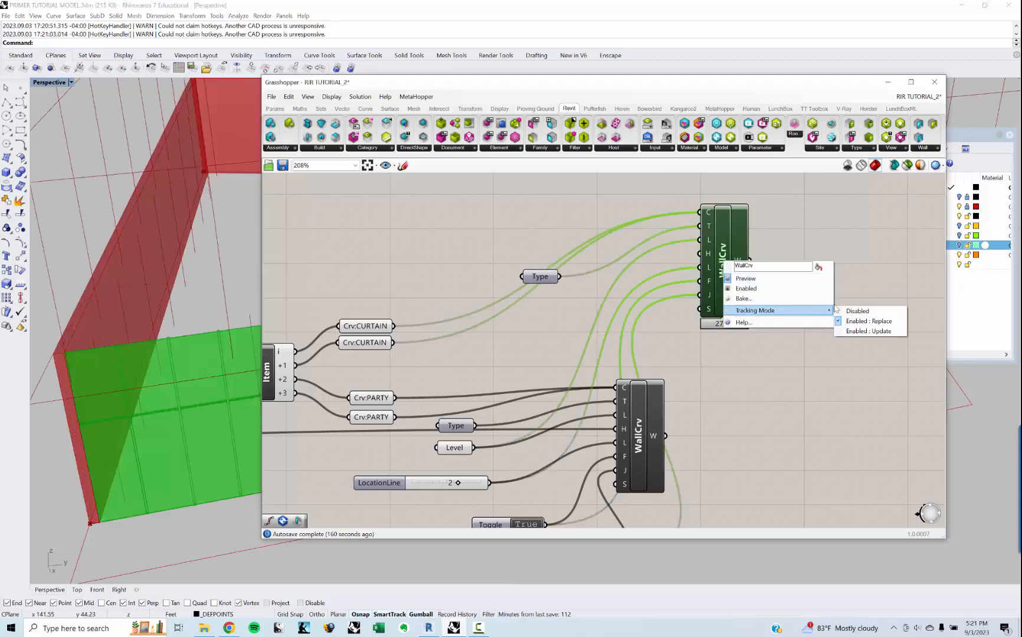
{"action": "left_click", "coordinate": [860, 331]}
{"action": "left_click", "coordinate": [763, 407]}
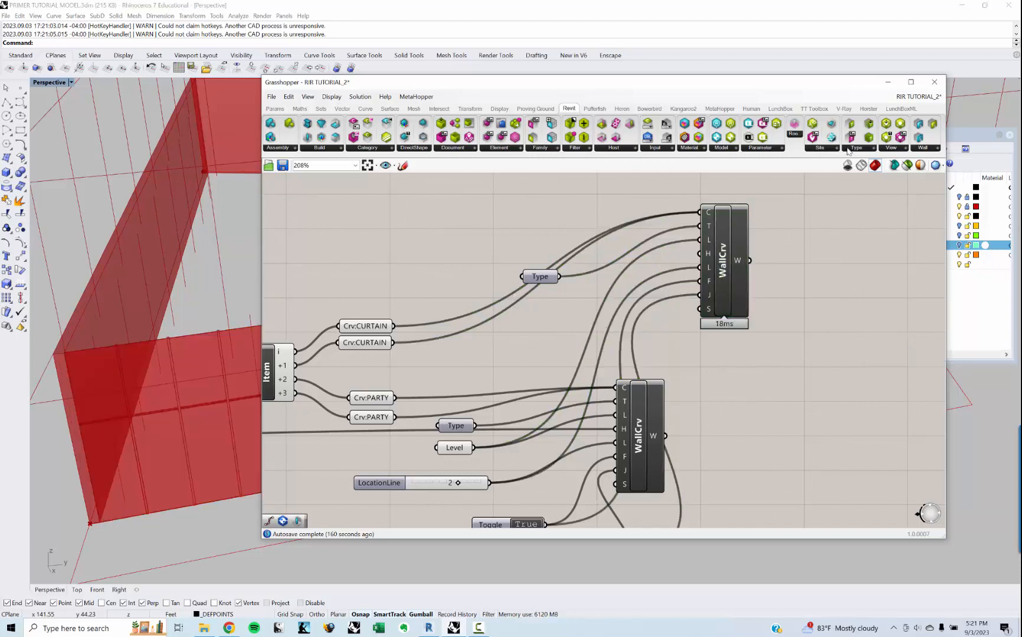
{"action": "left_click", "coordinate": [887, 83]}
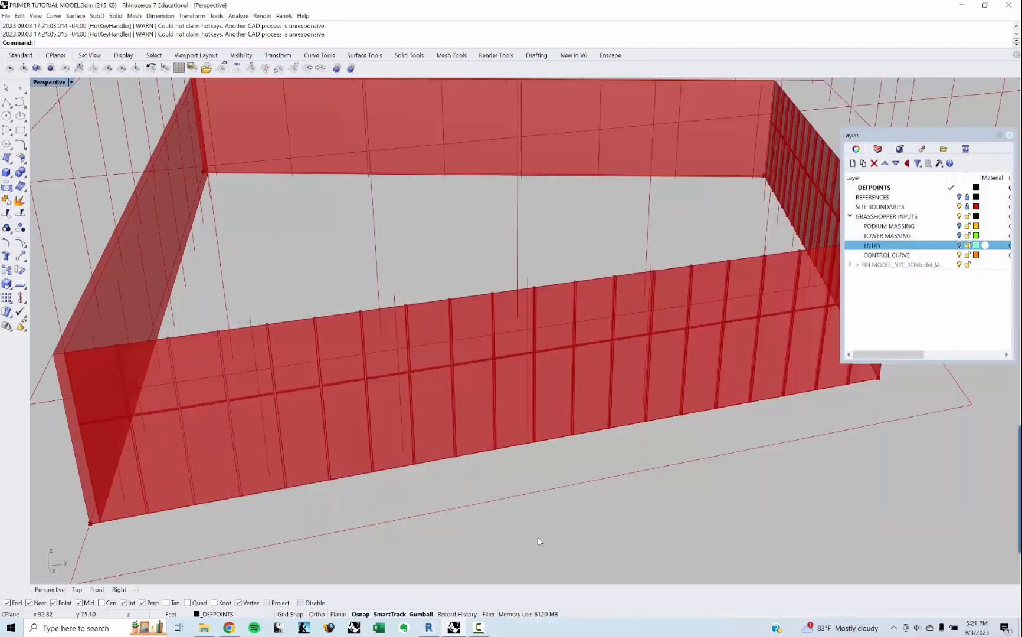
Step: Back in Revit, remove the lower segment of a vertical grid line on the long curtain wall, deleting its mullion to merge two panels
{"action": "key", "text": "alt+Tab"}
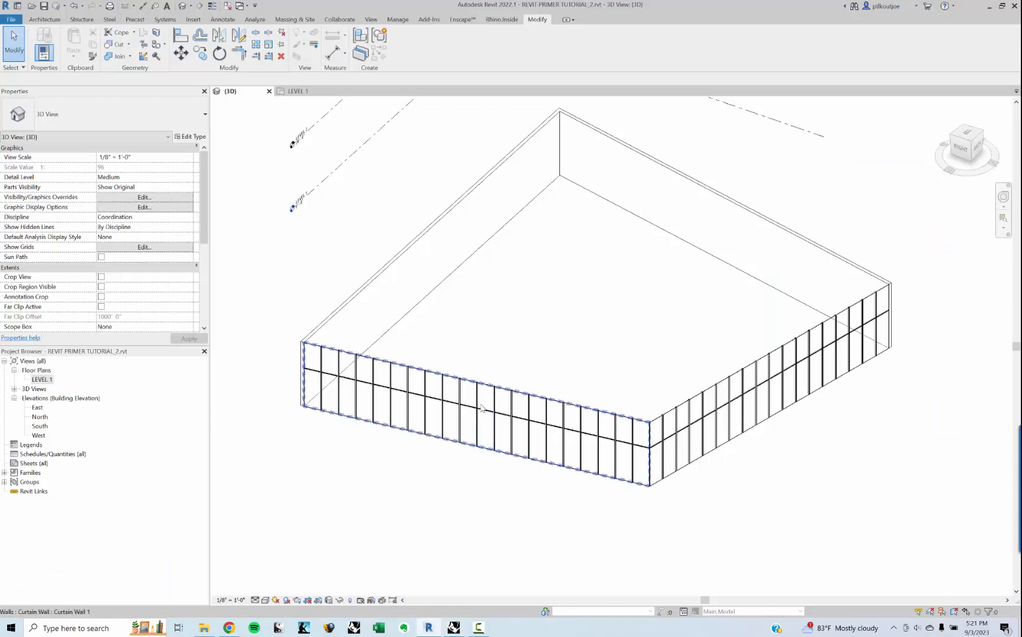
{"action": "scroll", "coordinate": [482, 405], "scroll_direction": "up", "scroll_amount": 2}
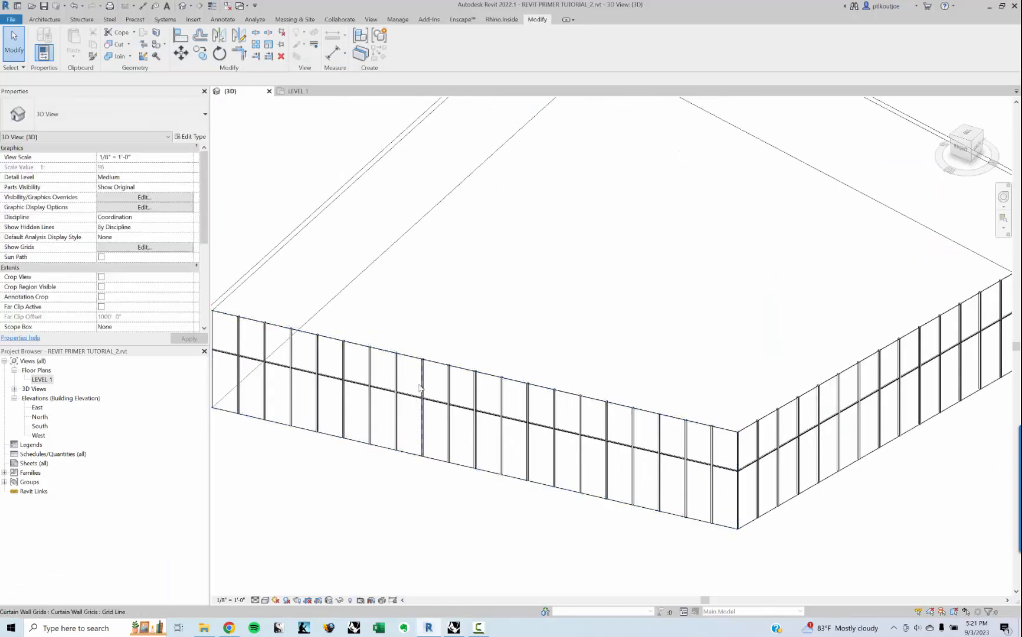
{"action": "left_click", "coordinate": [434, 401]}
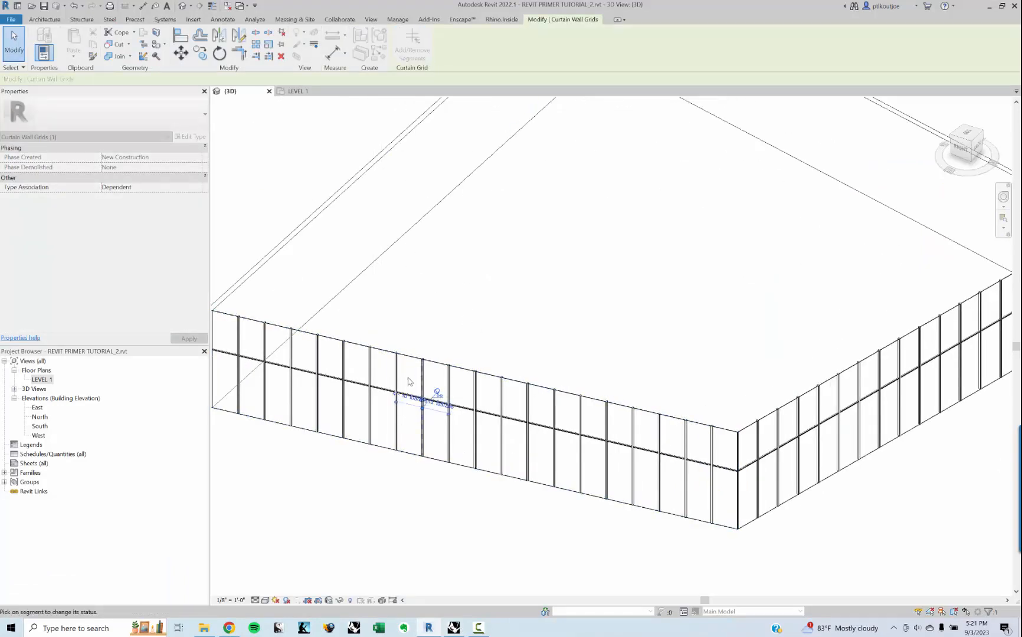
{"action": "left_click", "coordinate": [423, 437]}
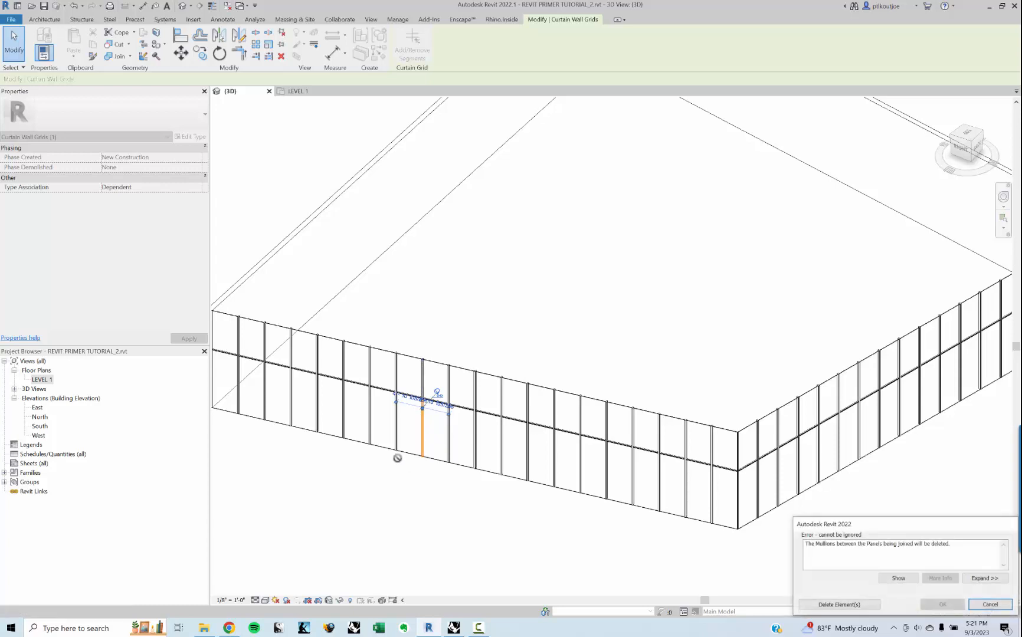
{"action": "scroll", "coordinate": [399, 457], "scroll_direction": "up", "scroll_amount": 2}
{"action": "left_click", "coordinate": [832, 603]}
{"action": "scroll", "coordinate": [458, 427], "scroll_direction": "up", "scroll_amount": 5}
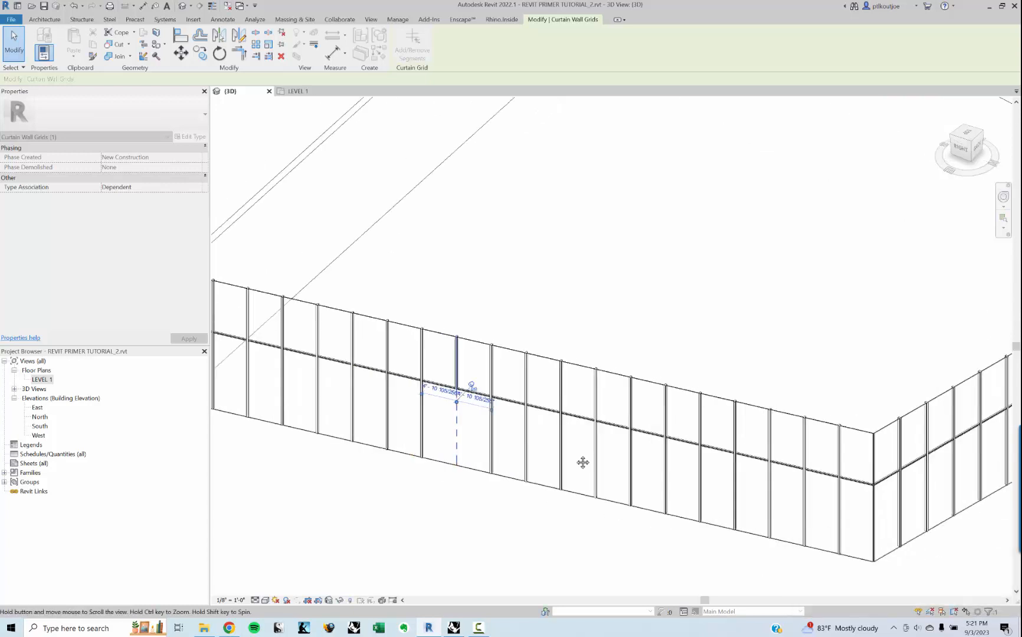
{"action": "key", "text": "Escape"}
{"action": "middle_click_drag", "start_coordinate": [458, 425], "coordinate": [657, 455]}
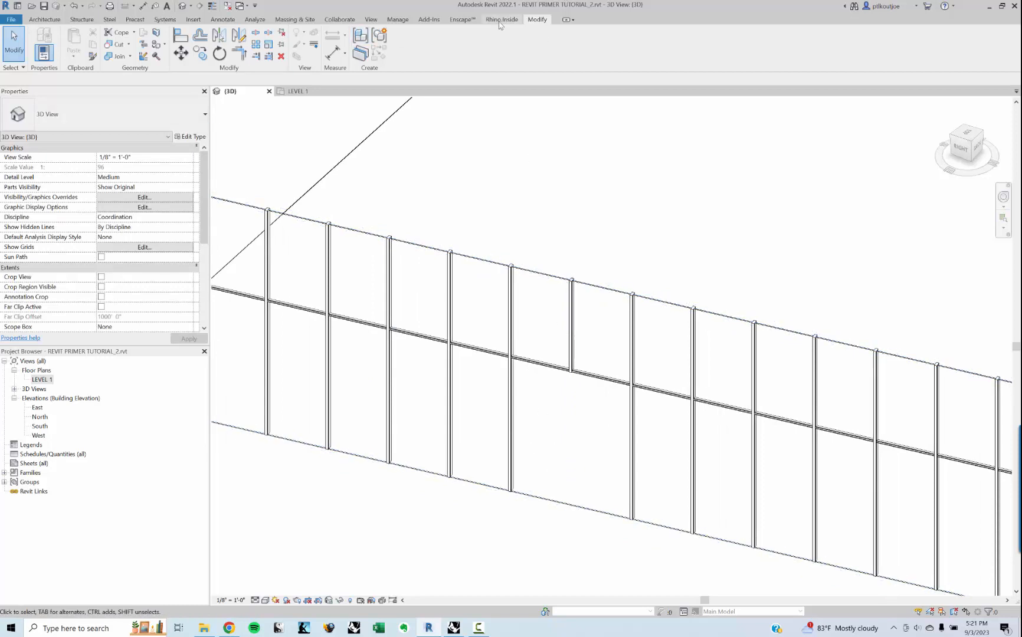
Step: Load the Door-Curtain-Wall-Double-Glass family from the Doors category of the Autodesk family library
{"action": "left_click", "coordinate": [195, 22]}
{"action": "left_click", "coordinate": [424, 44]}
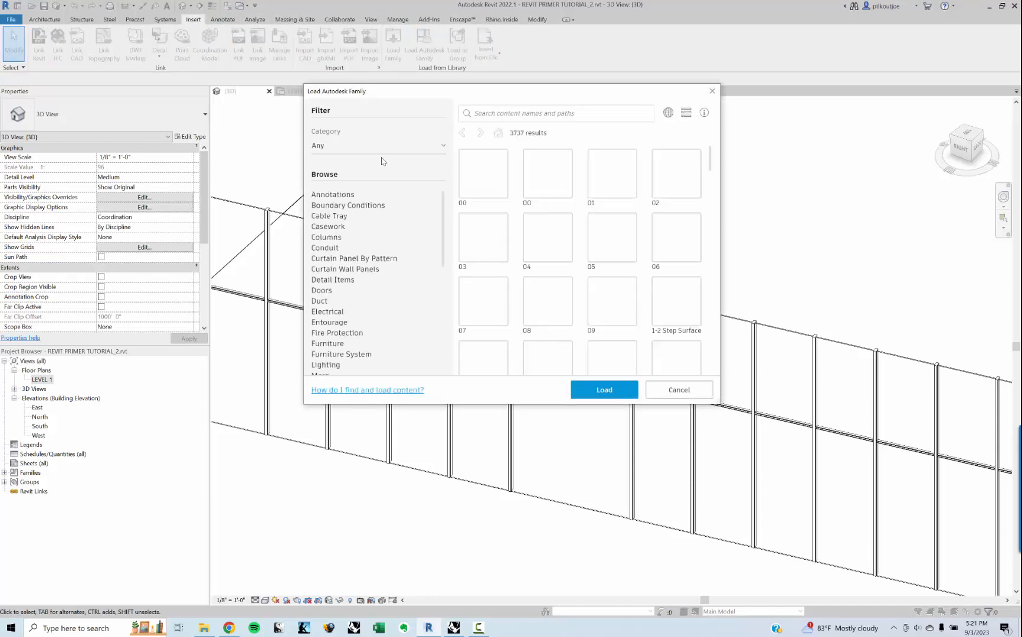
{"action": "left_click", "coordinate": [328, 291]}
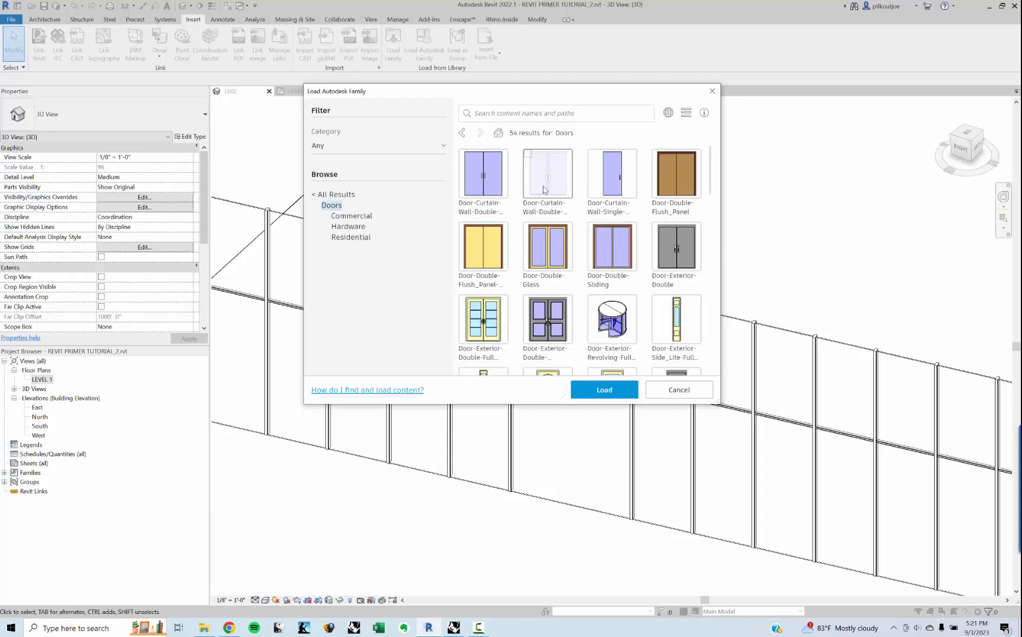
{"action": "left_click", "coordinate": [489, 189]}
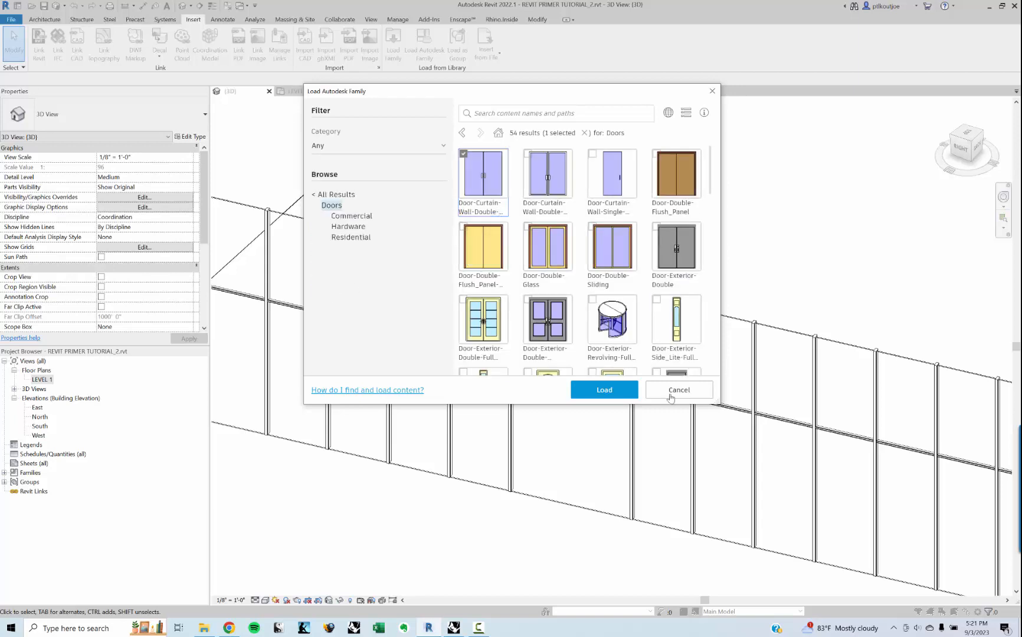
{"action": "left_click", "coordinate": [607, 390]}
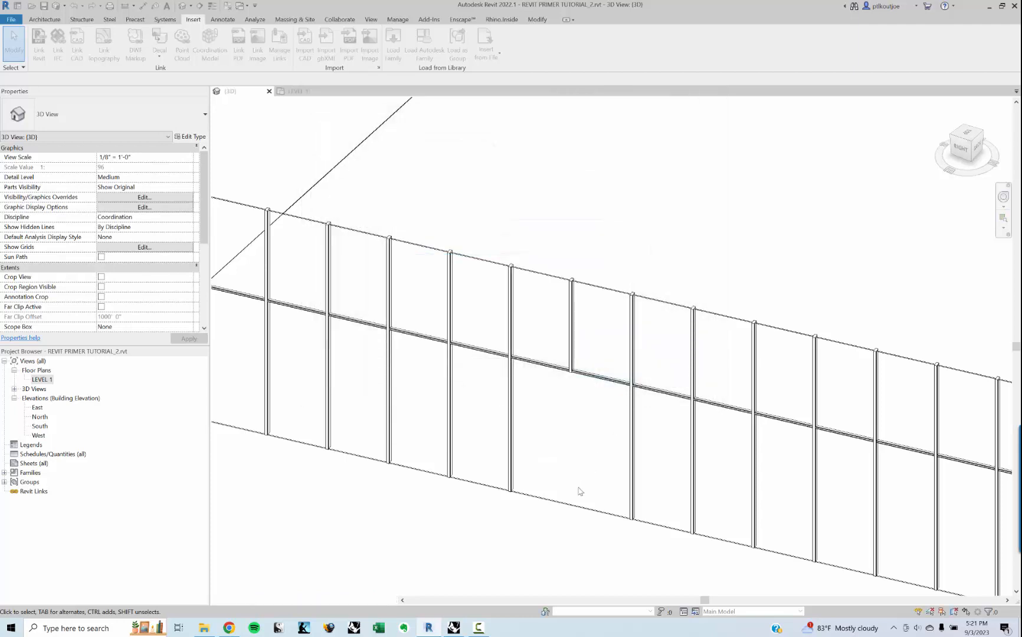
Step: Change the merged lower panel of the long curtain wall to the Door-Curtain-Wall-Double-Glass type
{"action": "key", "text": "Tab"}
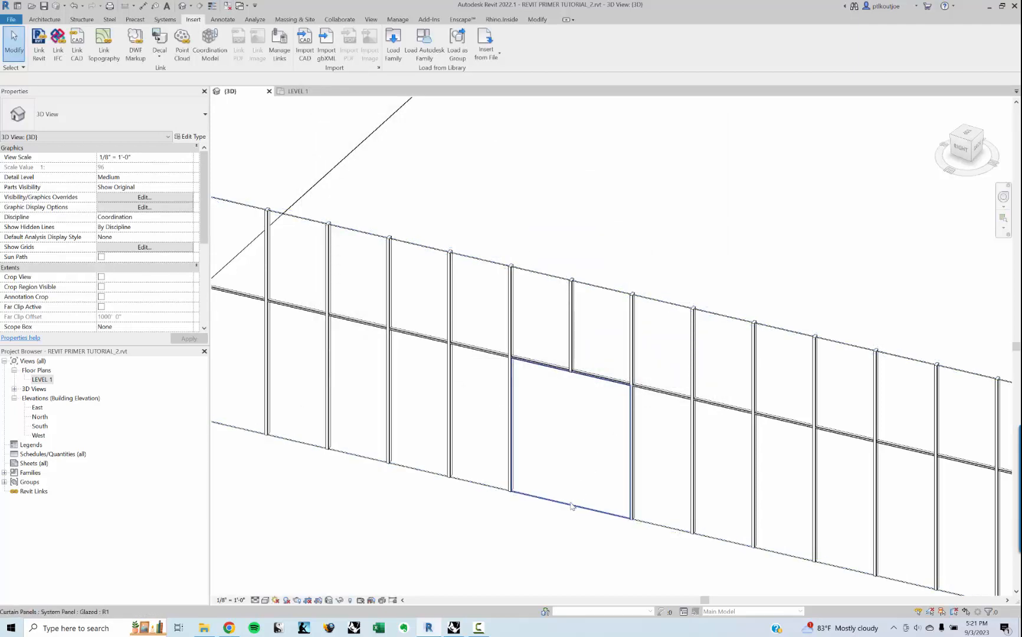
{"action": "left_click", "coordinate": [571, 505]}
{"action": "left_click", "coordinate": [140, 111]}
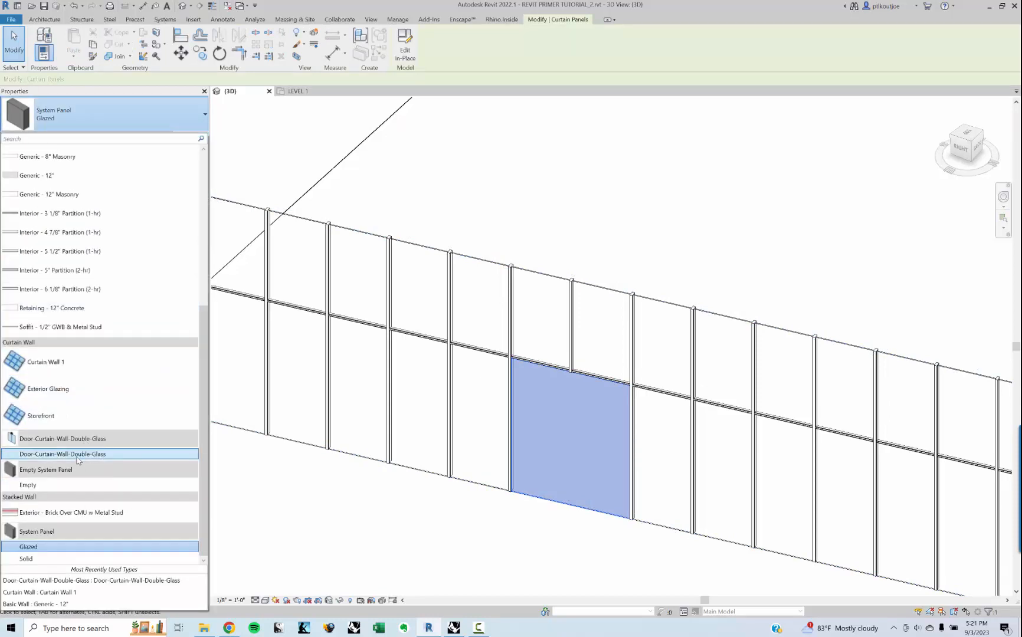
{"action": "left_click", "coordinate": [77, 454]}
{"action": "key", "text": "Escape"}
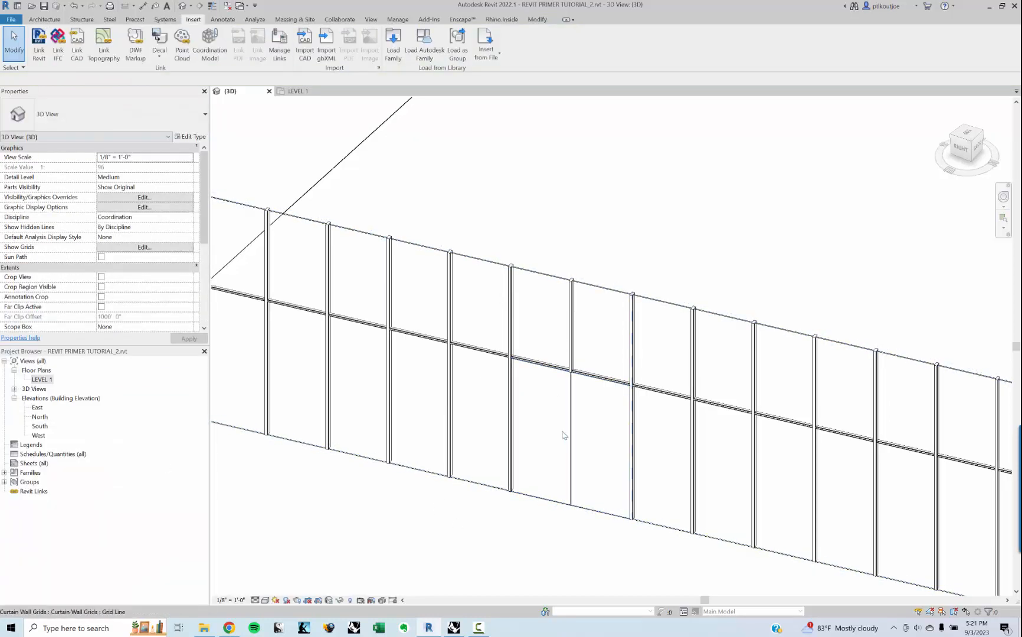
Step: Open the LEVEL 1 floor plan and examine the double door's swing in the curtain wall
{"action": "left_click", "coordinate": [46, 380]}
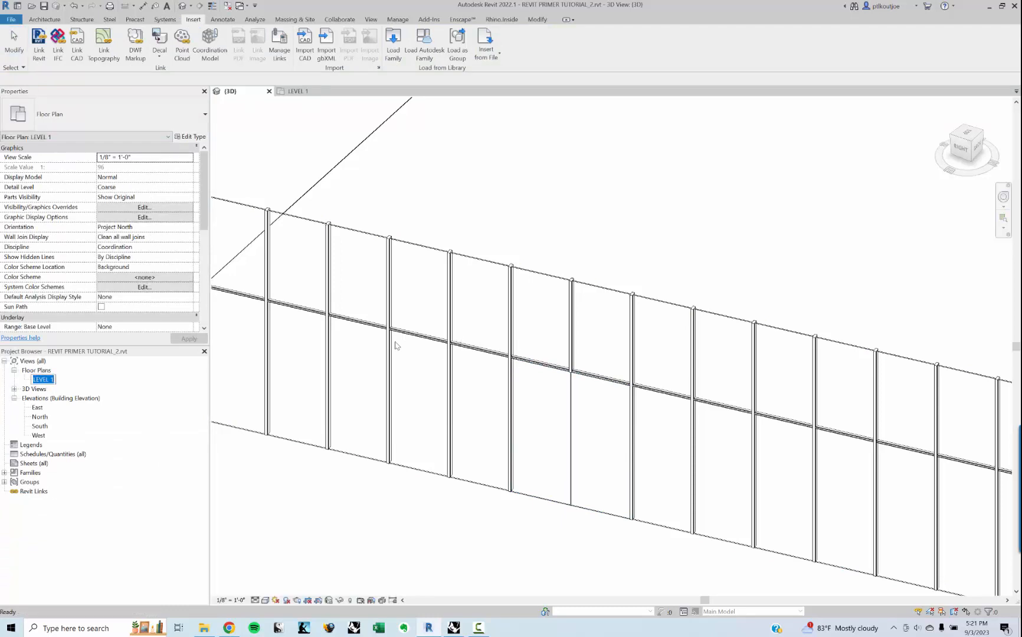
{"action": "double_click", "coordinate": [47, 379]}
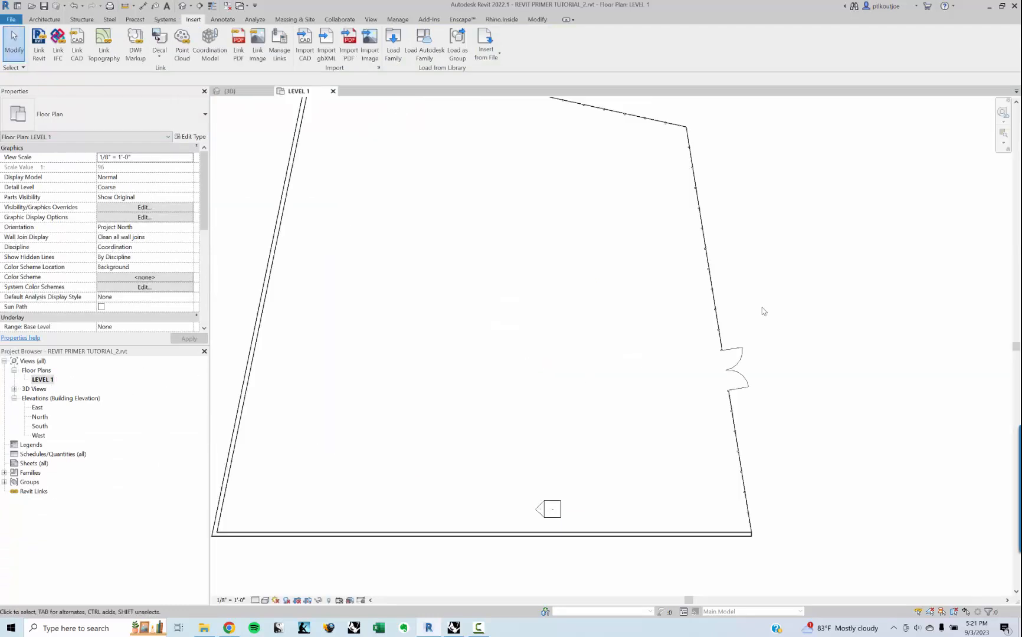
{"action": "scroll", "coordinate": [737, 310], "scroll_direction": "up", "scroll_amount": 5}
{"action": "left_click", "coordinate": [725, 380]}
{"action": "left_click", "coordinate": [791, 345]}
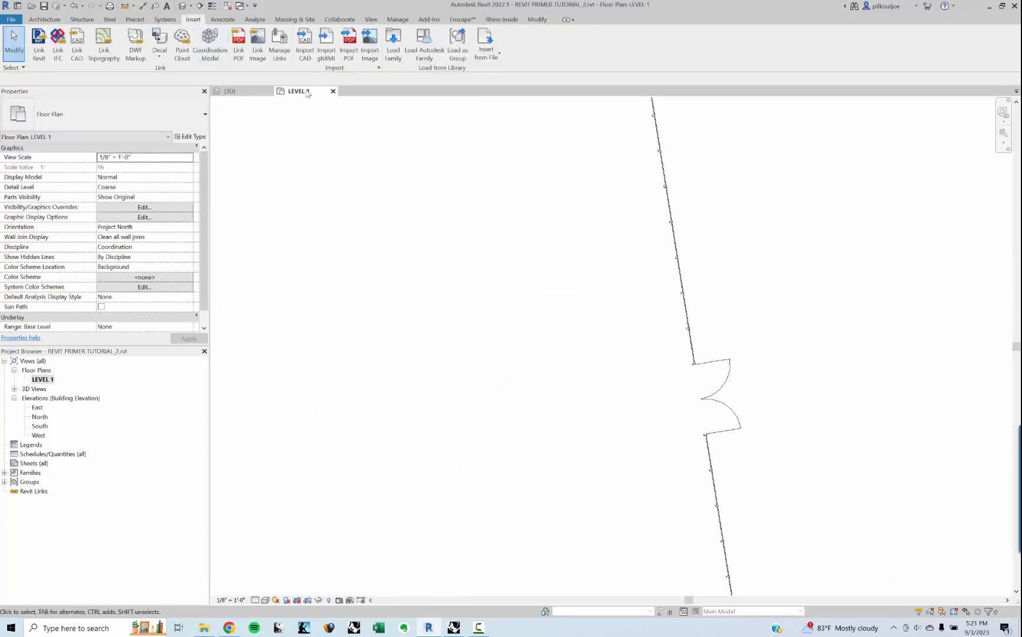
{"action": "middle_click_drag", "start_coordinate": [791, 366], "coordinate": [763, 356]}
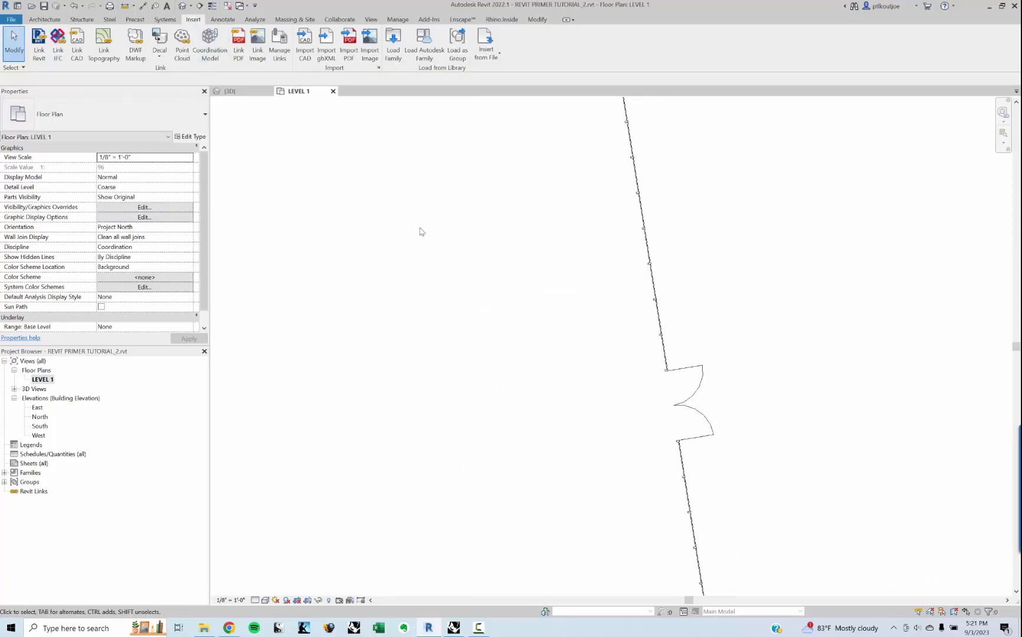
Step: Return to the 3D view and examine the whole curtain wall that contains the double door
{"action": "left_click", "coordinate": [185, 5]}
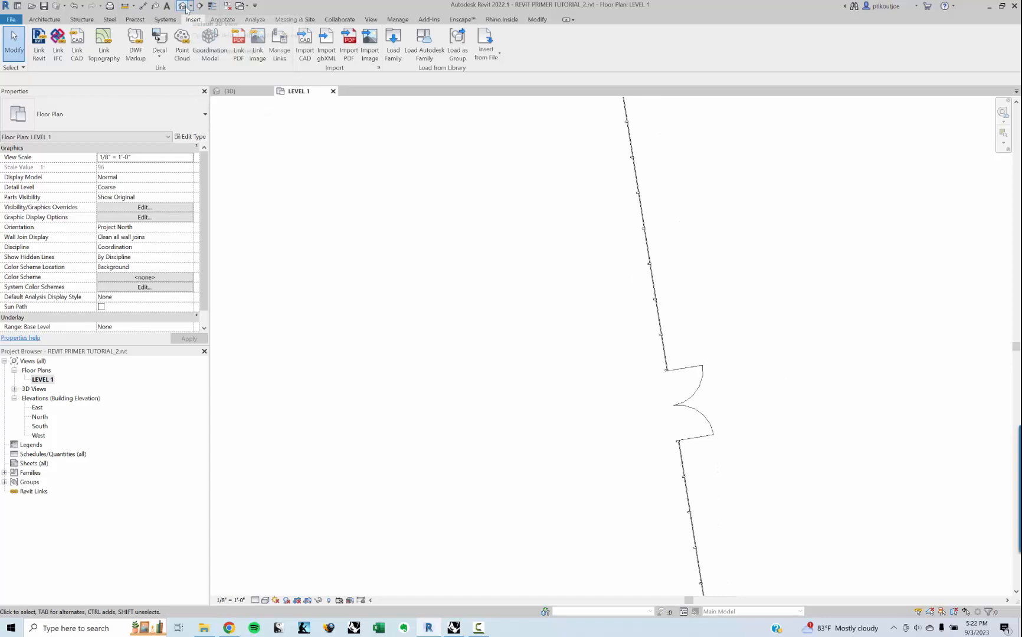
{"action": "scroll", "coordinate": [715, 303], "scroll_direction": "down", "scroll_amount": 2}
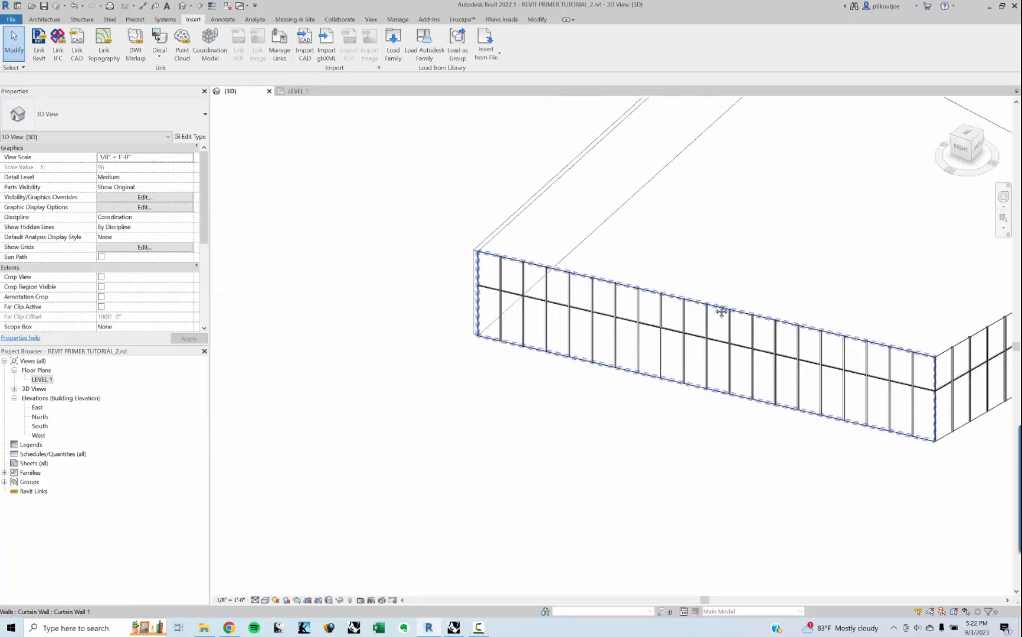
{"action": "middle_click_drag", "start_coordinate": [721, 310], "coordinate": [541, 317]}
{"action": "middle_click_drag", "start_coordinate": [671, 315], "coordinate": [715, 328], "text": "shift"}
{"action": "scroll", "coordinate": [503, 368], "scroll_direction": "up", "scroll_amount": 2}
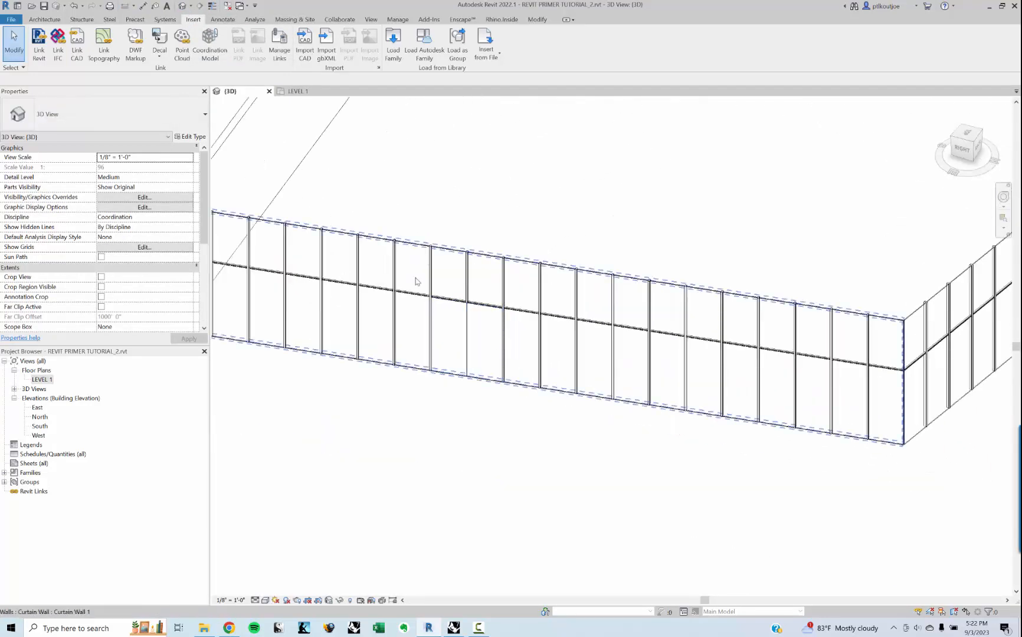
{"action": "middle_click_drag", "start_coordinate": [364, 155], "coordinate": [446, 206]}
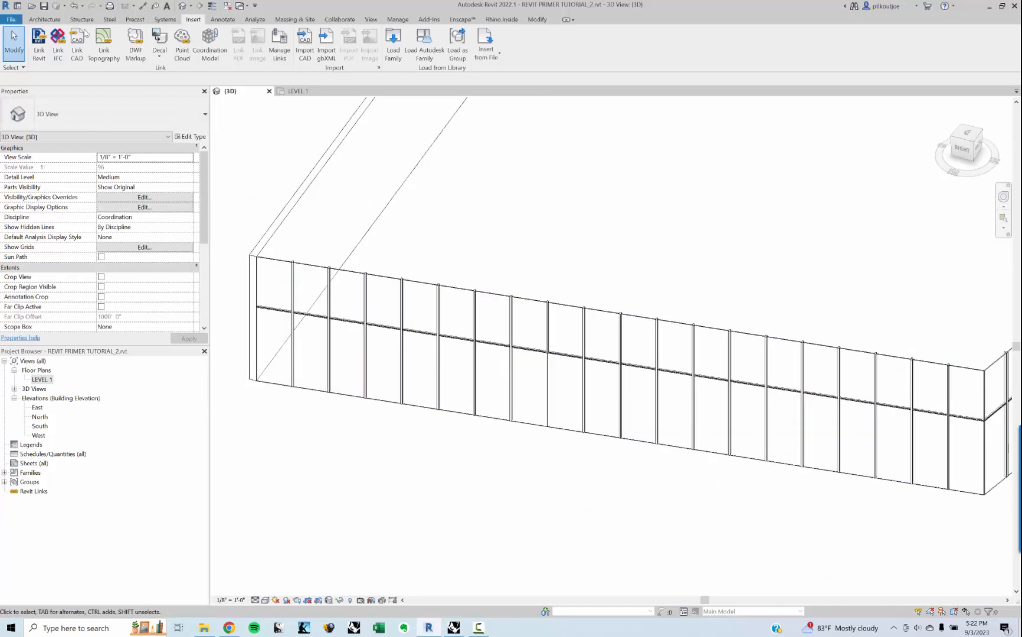
{"action": "left_click", "coordinate": [324, 267]}
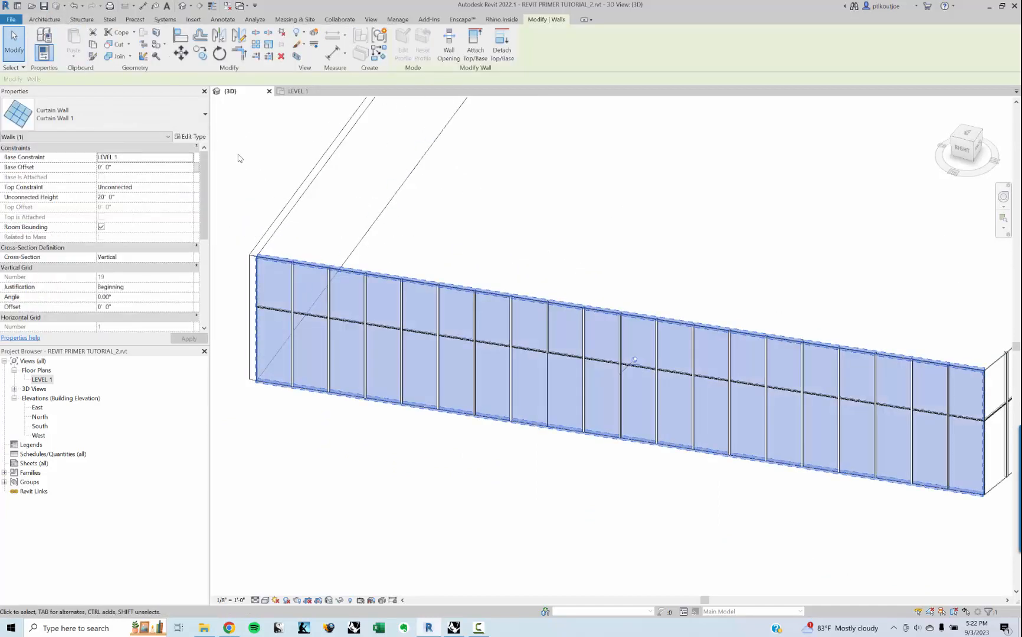
{"action": "left_click", "coordinate": [283, 145]}
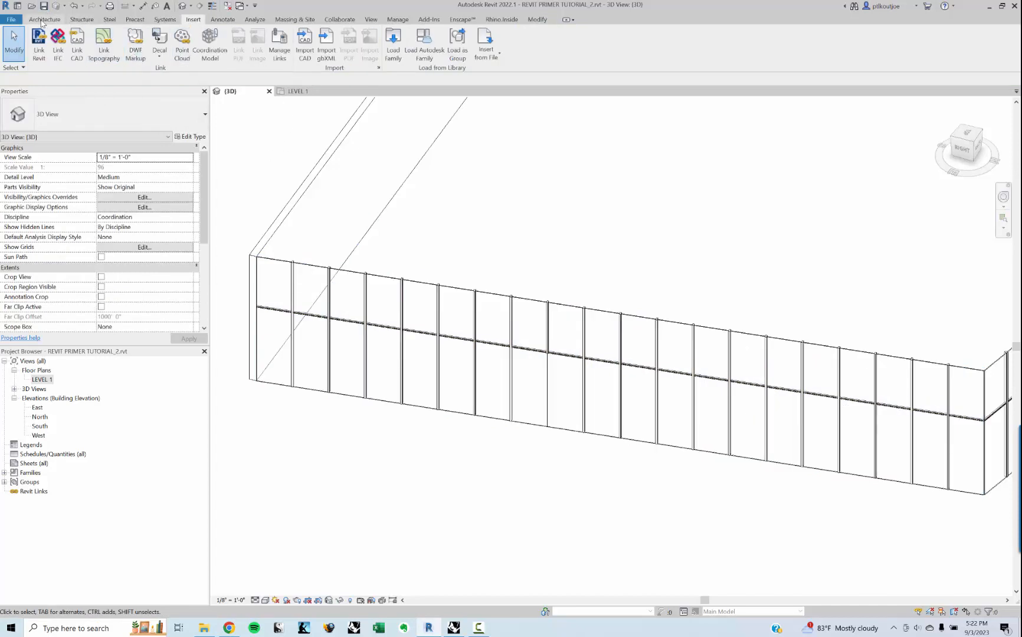
Step: Add a horizontal curtain grid line across all segments at the midpoint of the upper panels on both curtain walls
{"action": "left_click", "coordinate": [64, 21]}
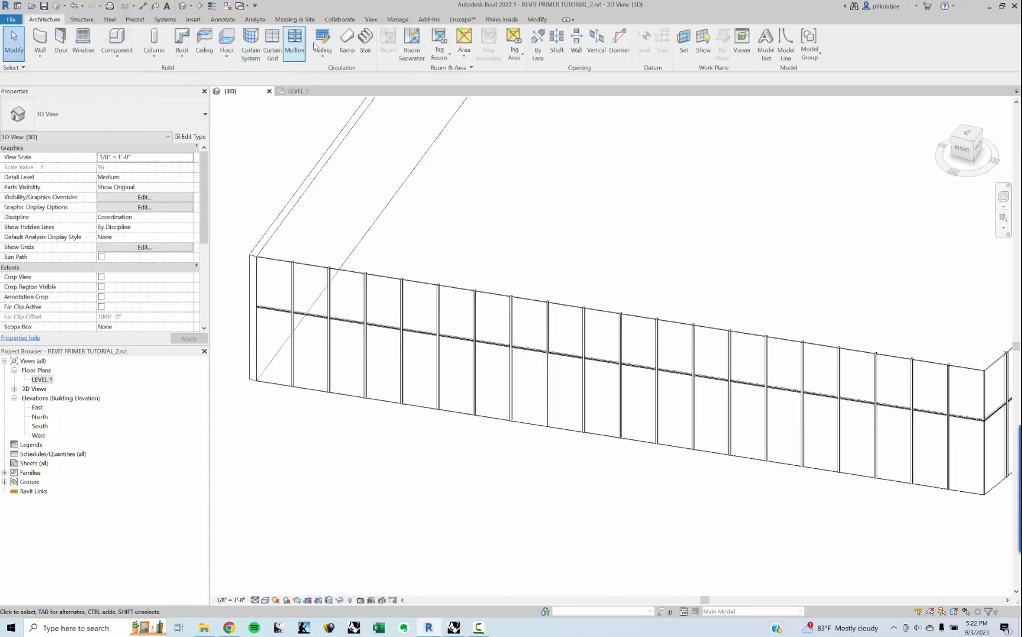
{"action": "left_click", "coordinate": [272, 42]}
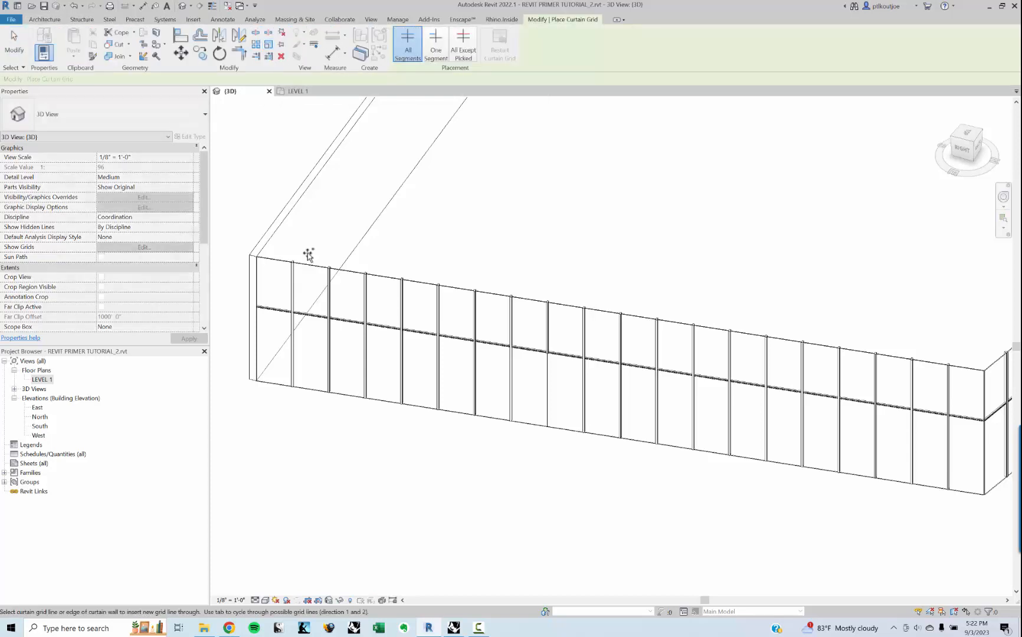
{"action": "left_click", "coordinate": [291, 288]}
{"action": "middle_click_drag", "start_coordinate": [290, 288], "coordinate": [775, 336], "text": "shift"}
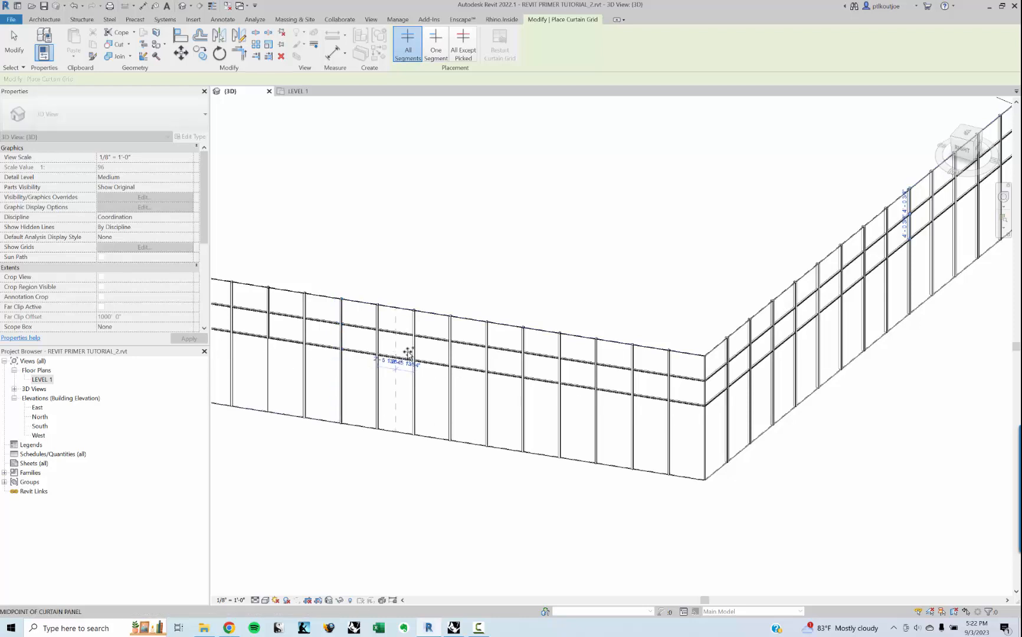
Step: Add full-height vertical curtain grid lines through the midpoints of the panels on either side of the double door
{"action": "middle_click_drag", "start_coordinate": [406, 354], "coordinate": [520, 347], "text": "shift"}
{"action": "scroll", "coordinate": [540, 337], "scroll_direction": "up", "scroll_amount": 2}
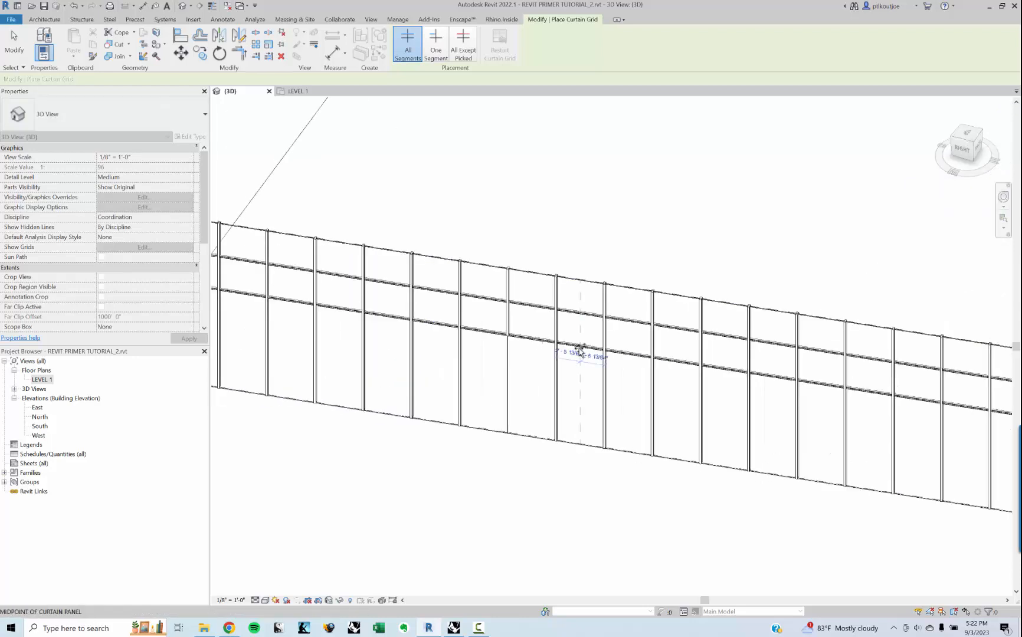
{"action": "left_click", "coordinate": [579, 354]}
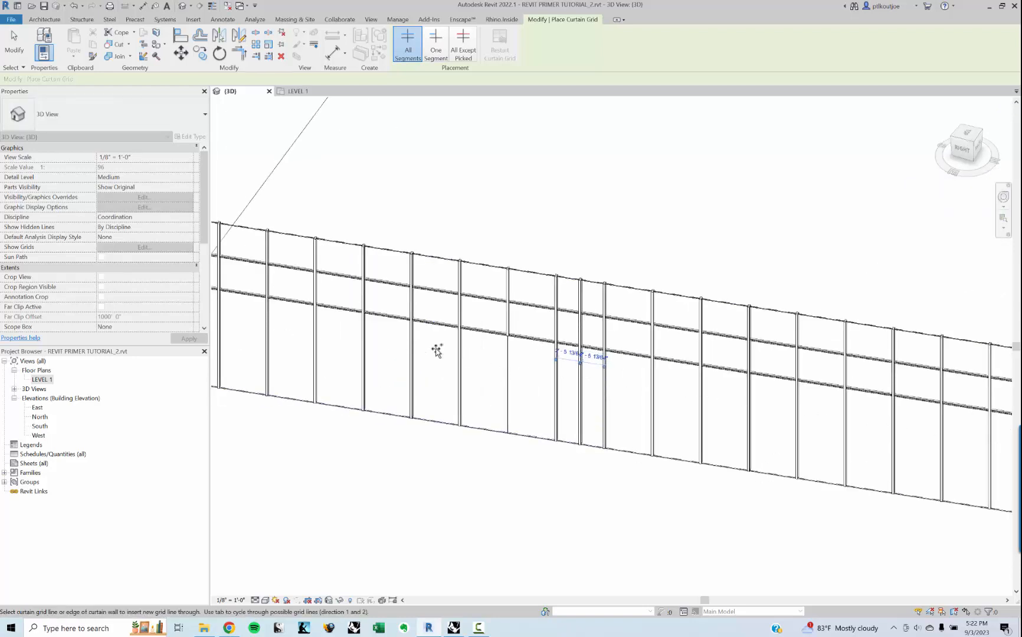
{"action": "left_click", "coordinate": [435, 330]}
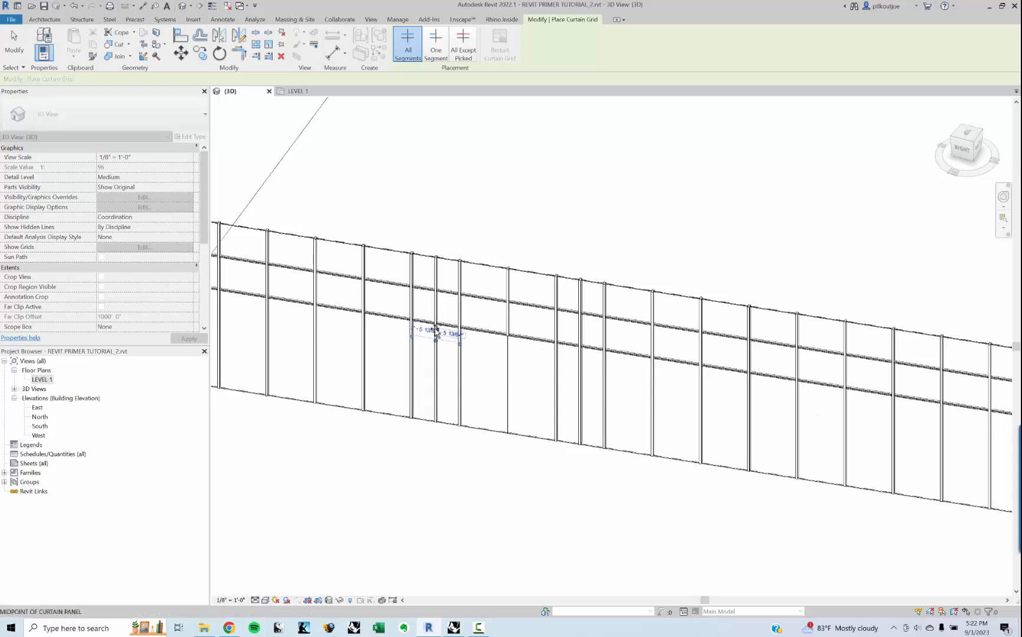
{"action": "scroll", "coordinate": [558, 392], "scroll_direction": "down", "scroll_amount": 3}
{"action": "key", "text": "Escape"}
{"action": "scroll", "coordinate": [679, 370], "scroll_direction": "down", "scroll_amount": 1}
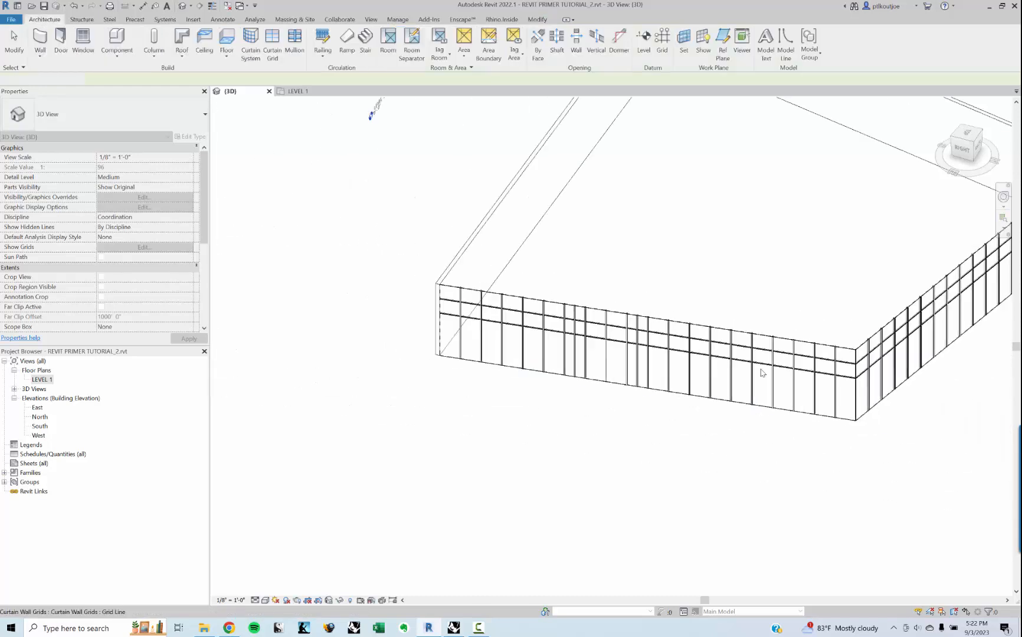
Step: Examine both curtain walls in 3D, then switch to Rhino, move the Grasshopper window aside and inspect the wall previews within the building model
{"action": "middle_click_drag", "start_coordinate": [741, 367], "coordinate": [696, 378], "text": "shift"}
{"action": "middle_click_drag", "start_coordinate": [839, 398], "coordinate": [467, 364]}
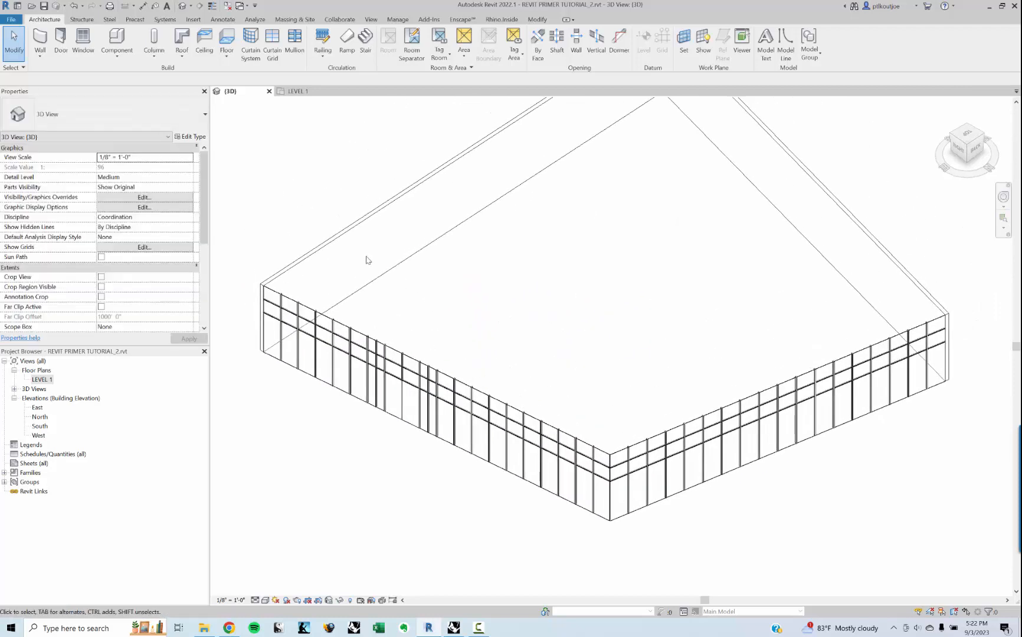
{"action": "middle_click_drag", "start_coordinate": [336, 247], "coordinate": [497, 543], "text": "shift"}
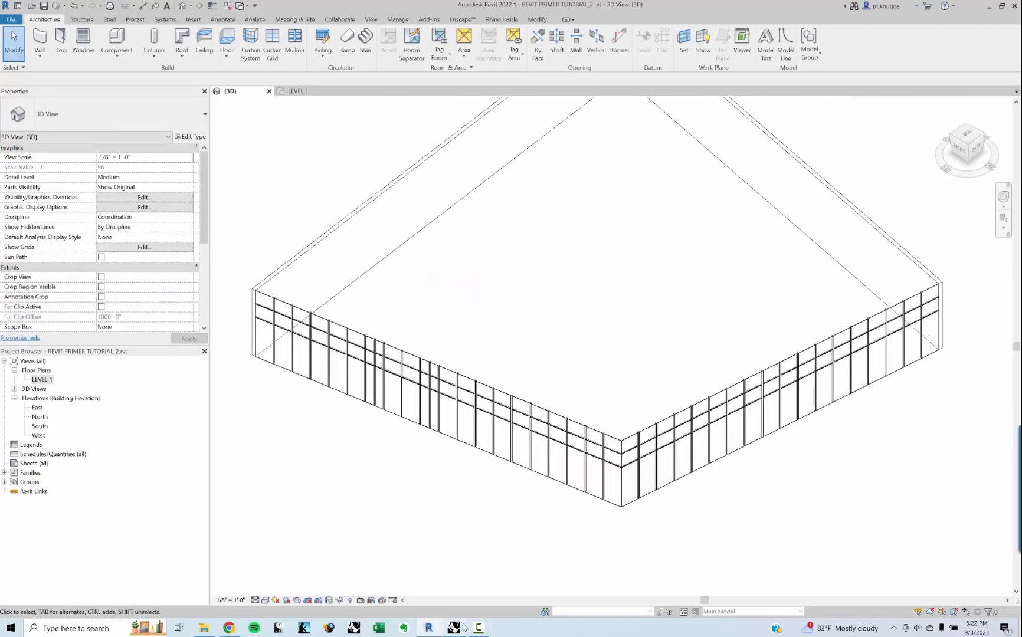
{"action": "left_click", "coordinate": [497, 545]}
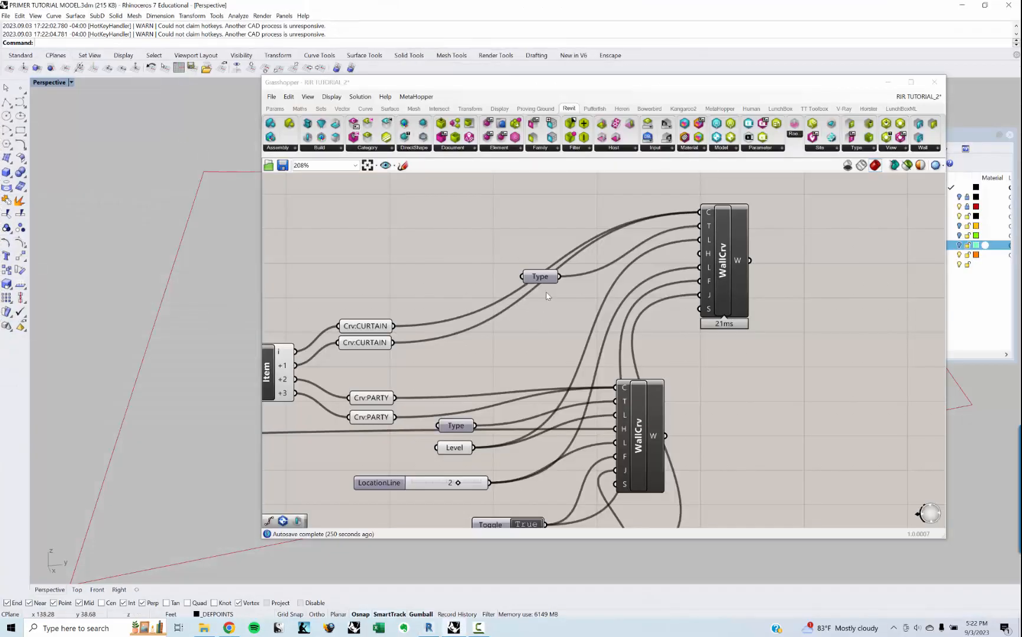
{"action": "left_click_drag", "start_coordinate": [483, 82], "coordinate": [597, 81]}
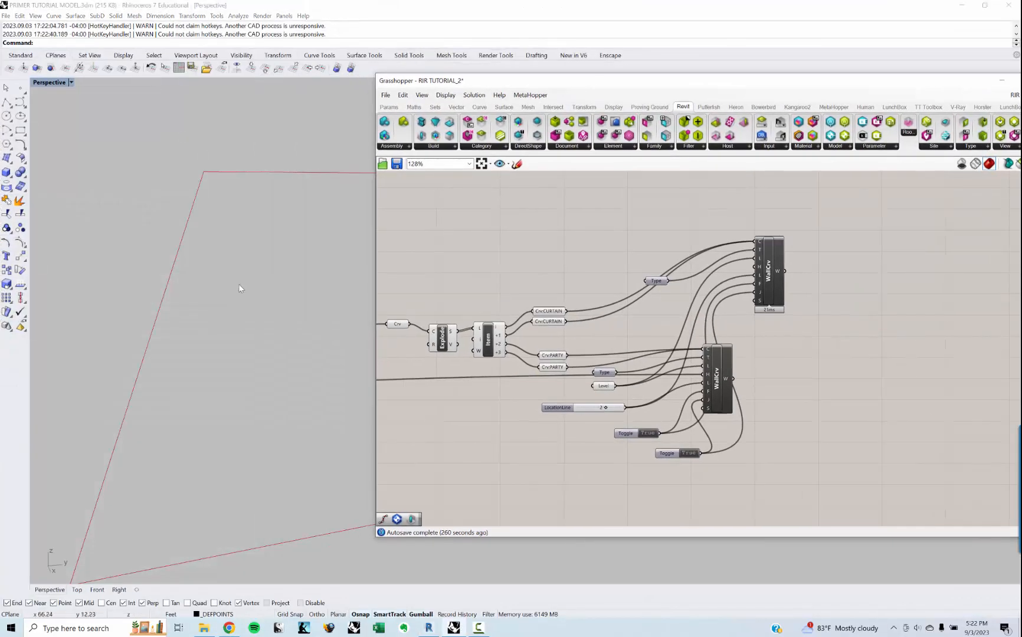
{"action": "scroll", "coordinate": [234, 284], "scroll_direction": "down", "scroll_amount": 4}
{"action": "middle_click", "coordinate": [274, 247]}
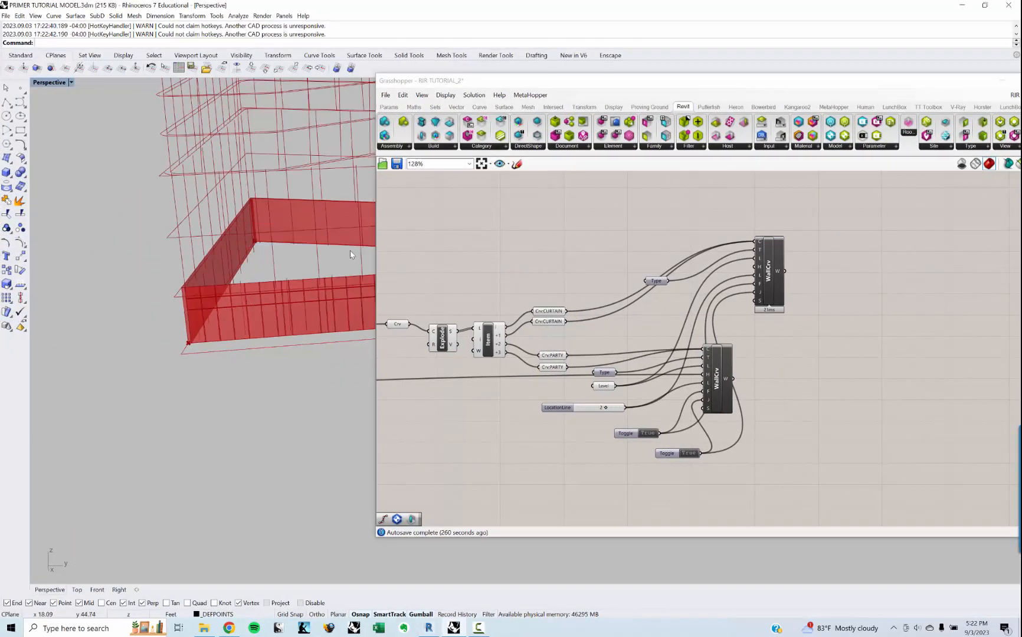
{"action": "scroll", "coordinate": [333, 255], "scroll_direction": "up", "scroll_amount": 1}
{"action": "right_click_drag", "start_coordinate": [333, 255], "coordinate": [308, 269]}
{"action": "scroll", "coordinate": [269, 305], "scroll_direction": "down", "scroll_amount": 3}
{"action": "right_click_drag", "start_coordinate": [270, 305], "coordinate": [168, 348]}
{"action": "right_click_drag", "start_coordinate": [177, 347], "coordinate": [235, 319]}
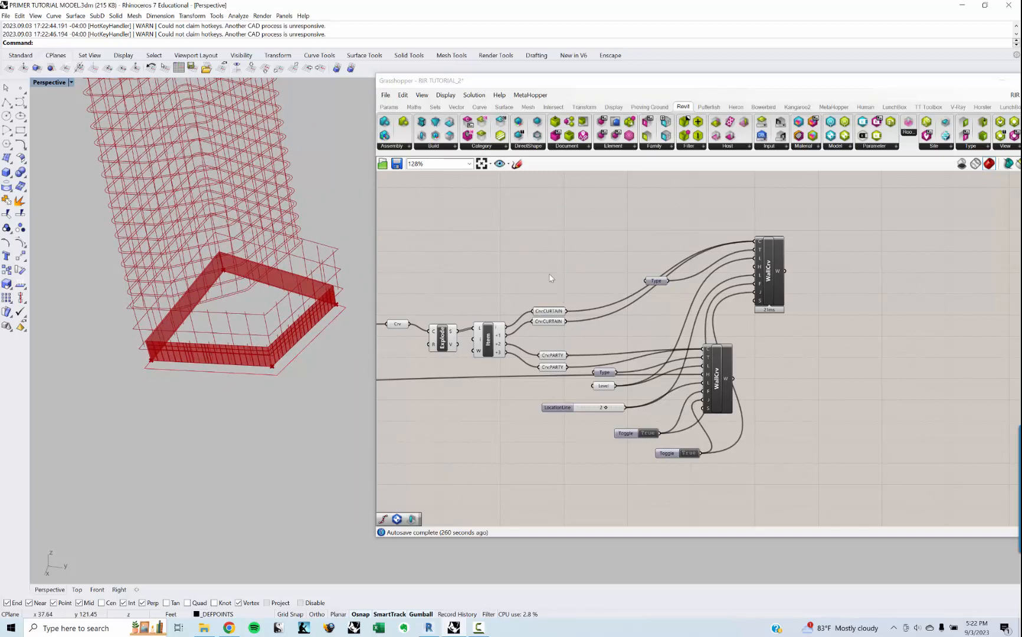